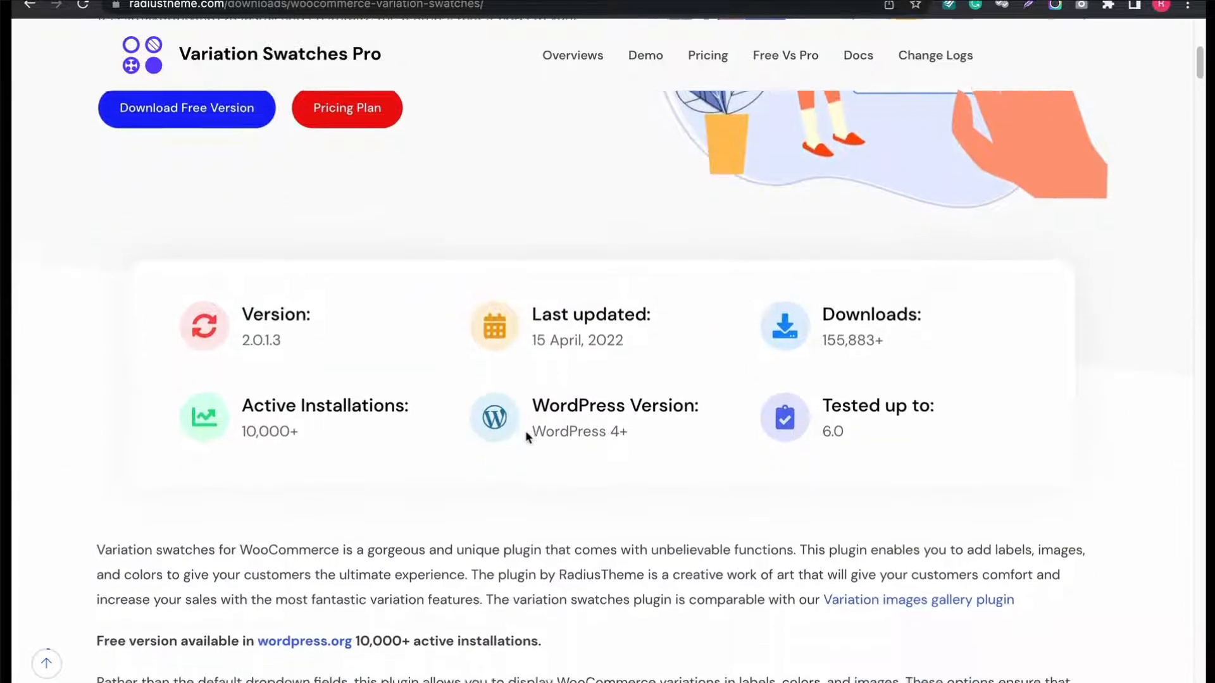
Read the Variation Swatches Pro page's plugin details, description and theme compatibility section.
scroll(526, 436, down, 2)
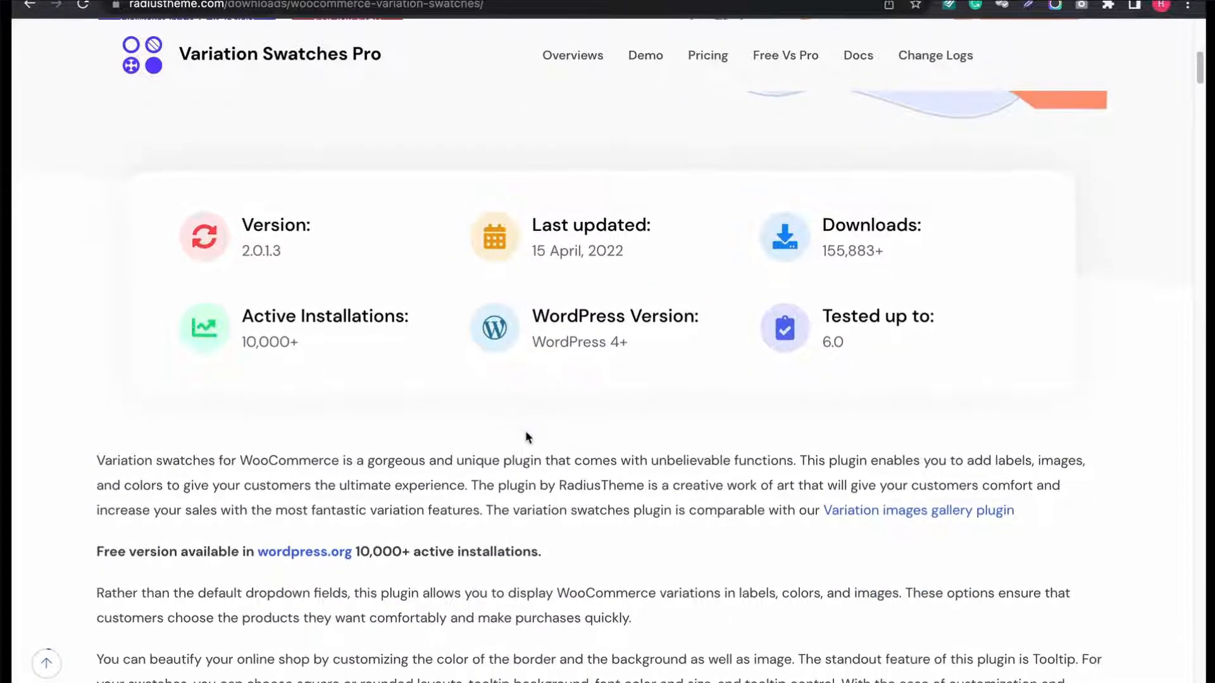
scroll(526, 437, down, 3)
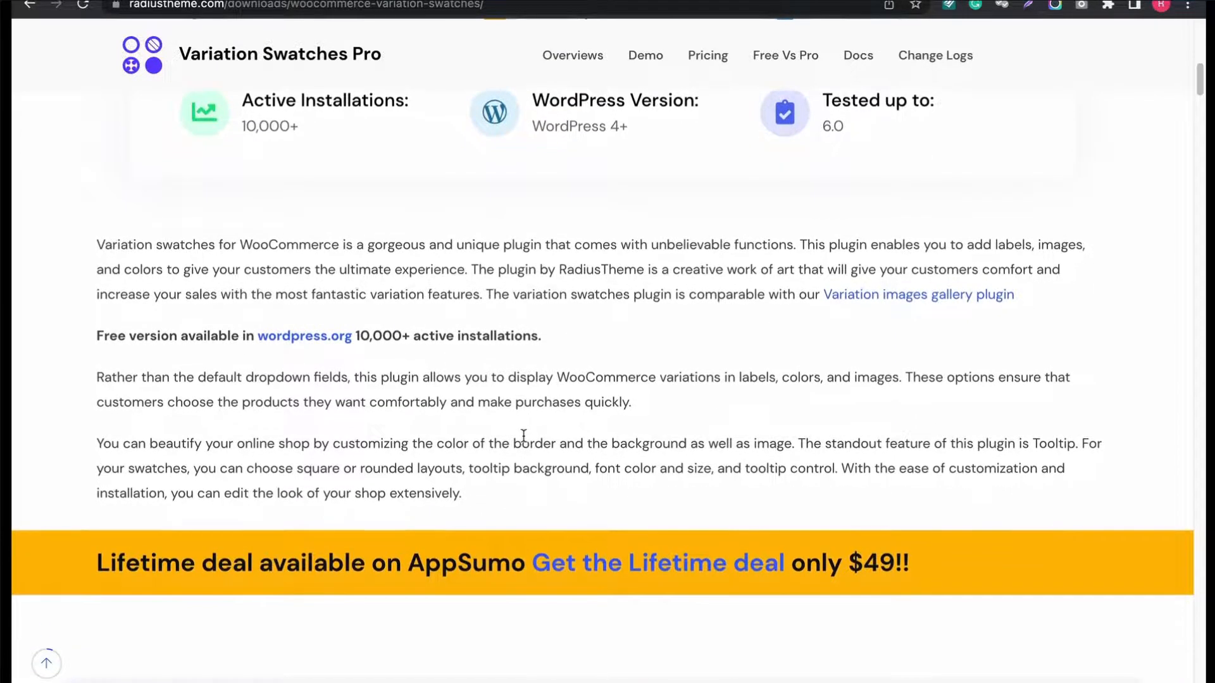
scroll(523, 434, down, 4)
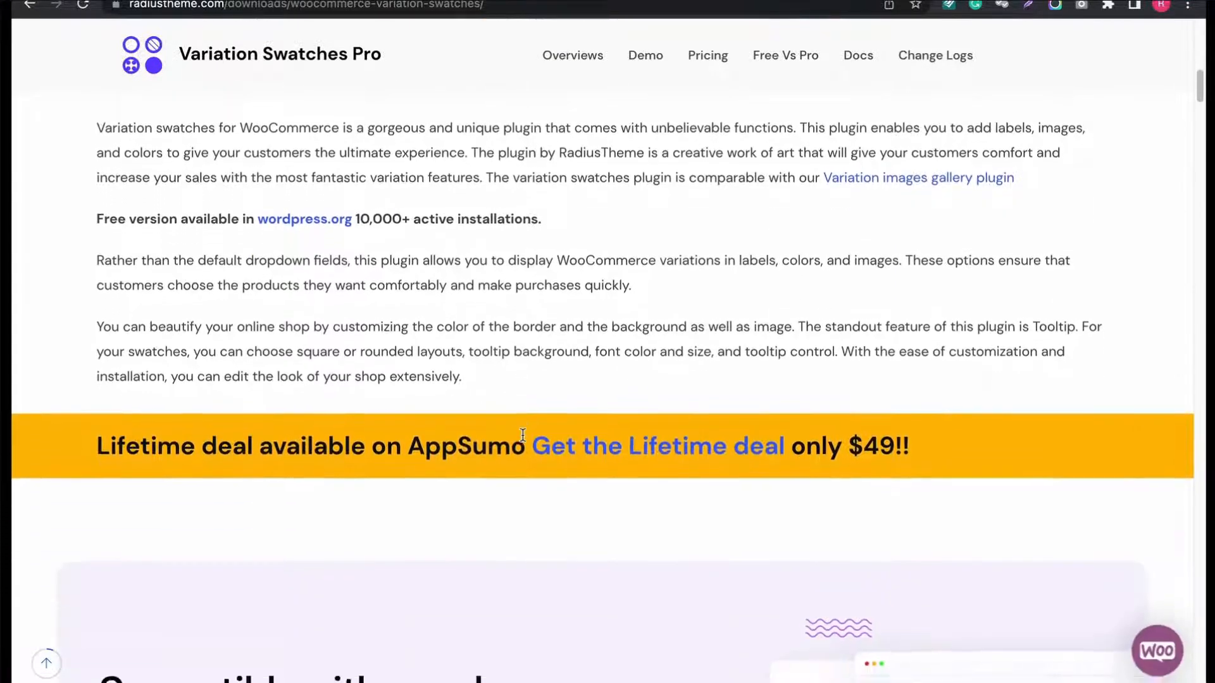
scroll(523, 438, down, 3)
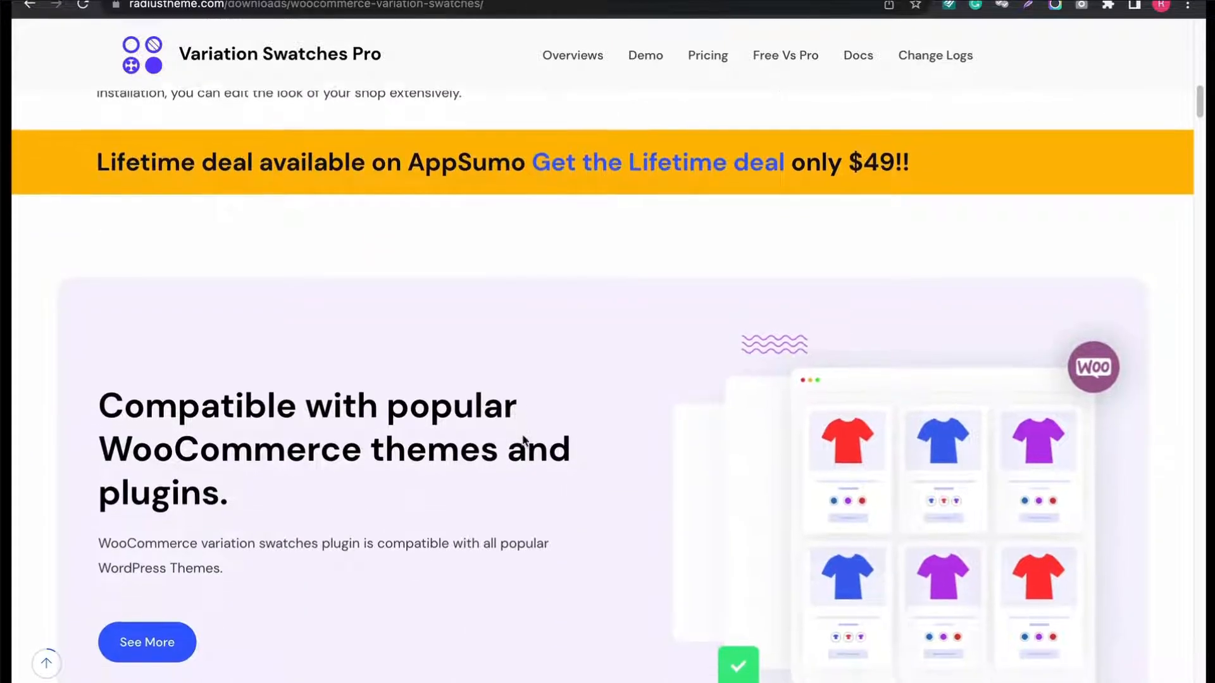
scroll(522, 439, down, 3)
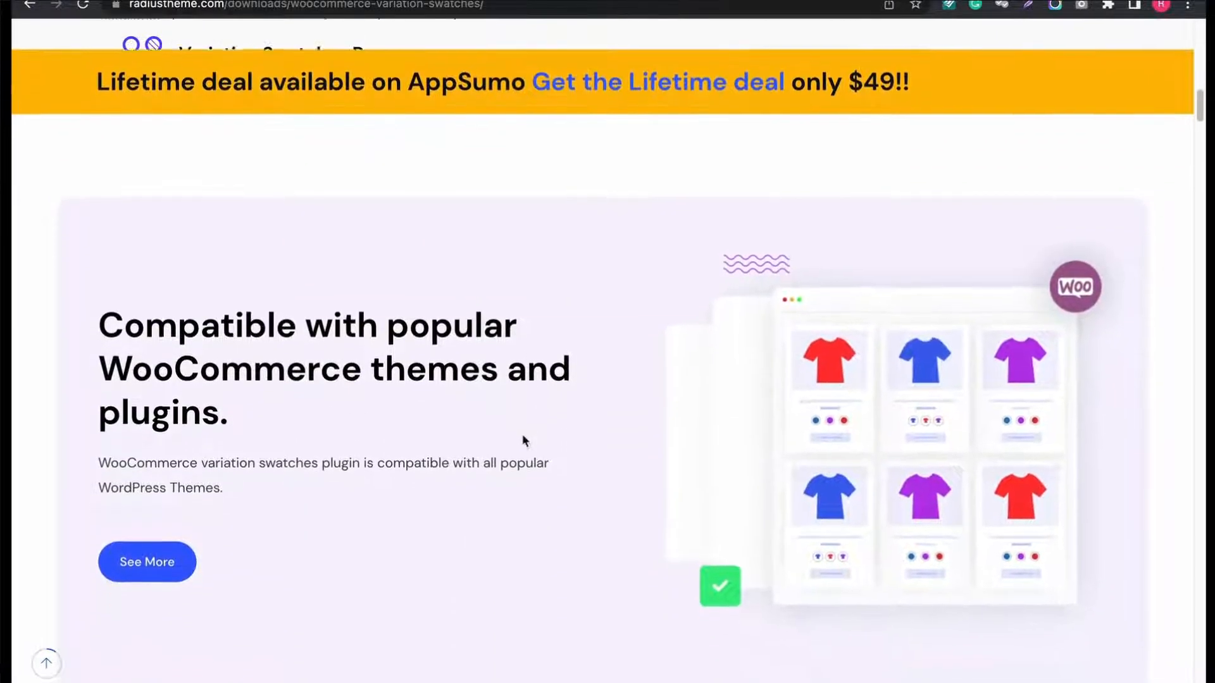
scroll(522, 440, down, 4)
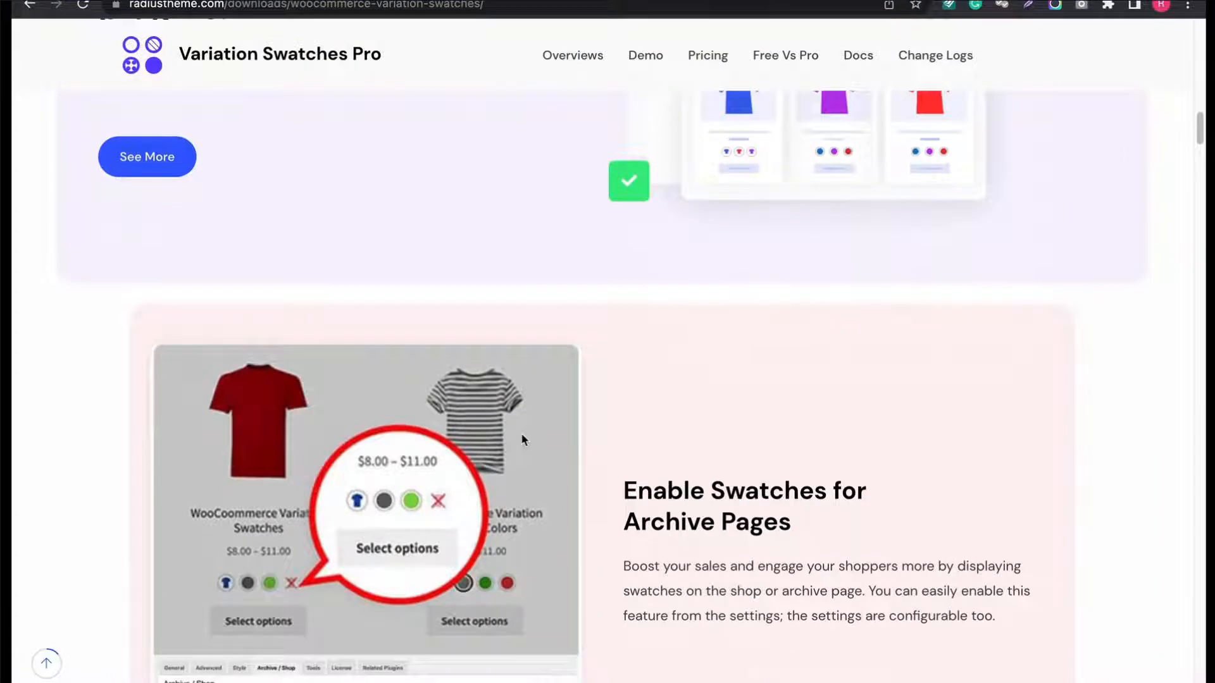
scroll(522, 438, down, 2)
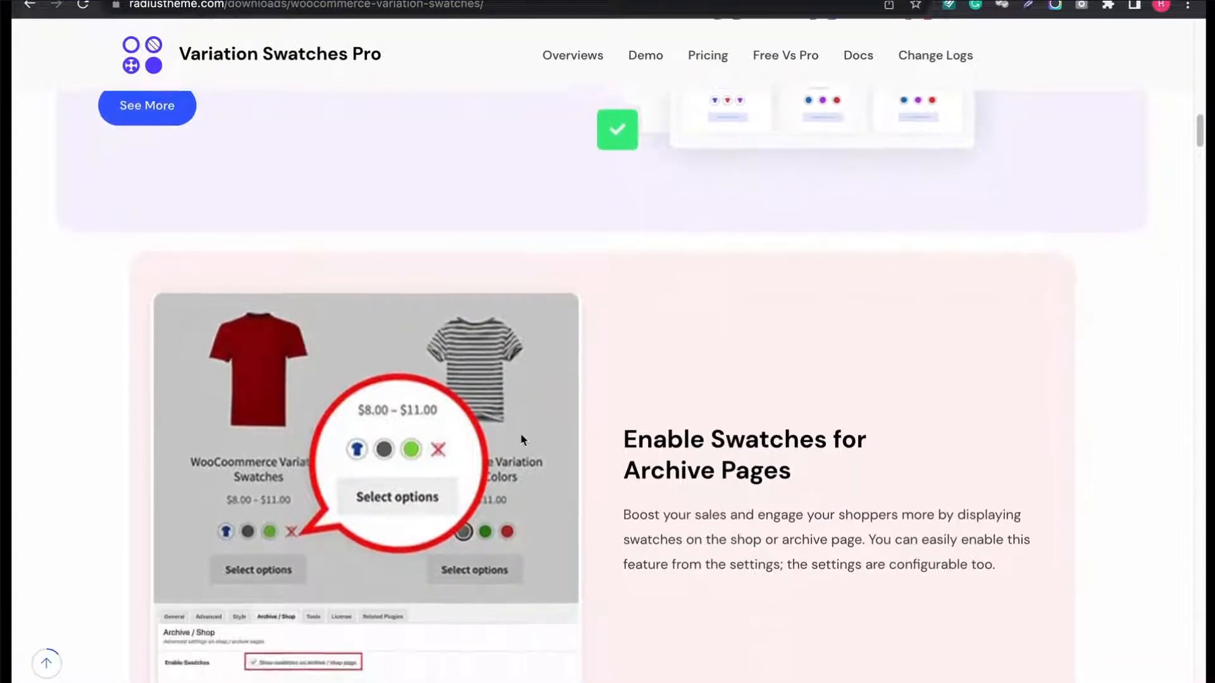
Review the archive and shop page features, covering image tooltips, text tooltips and the single selected attribute.
scroll(520, 433, down, 6)
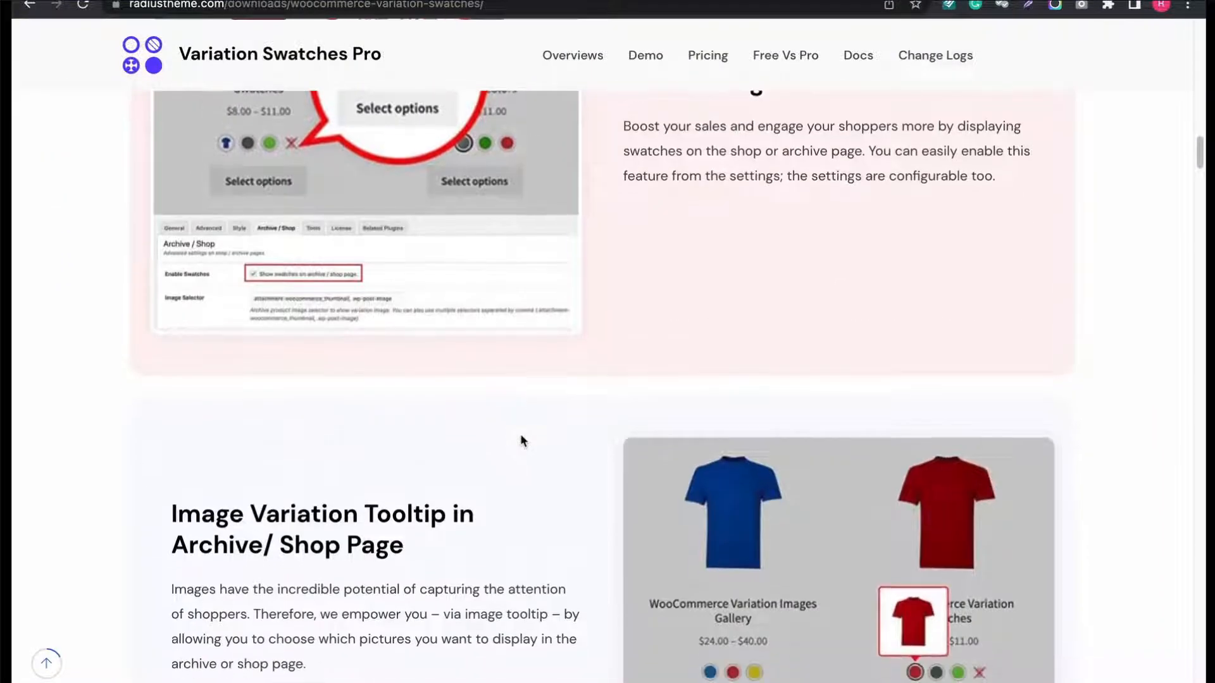
scroll(520, 435, down, 3)
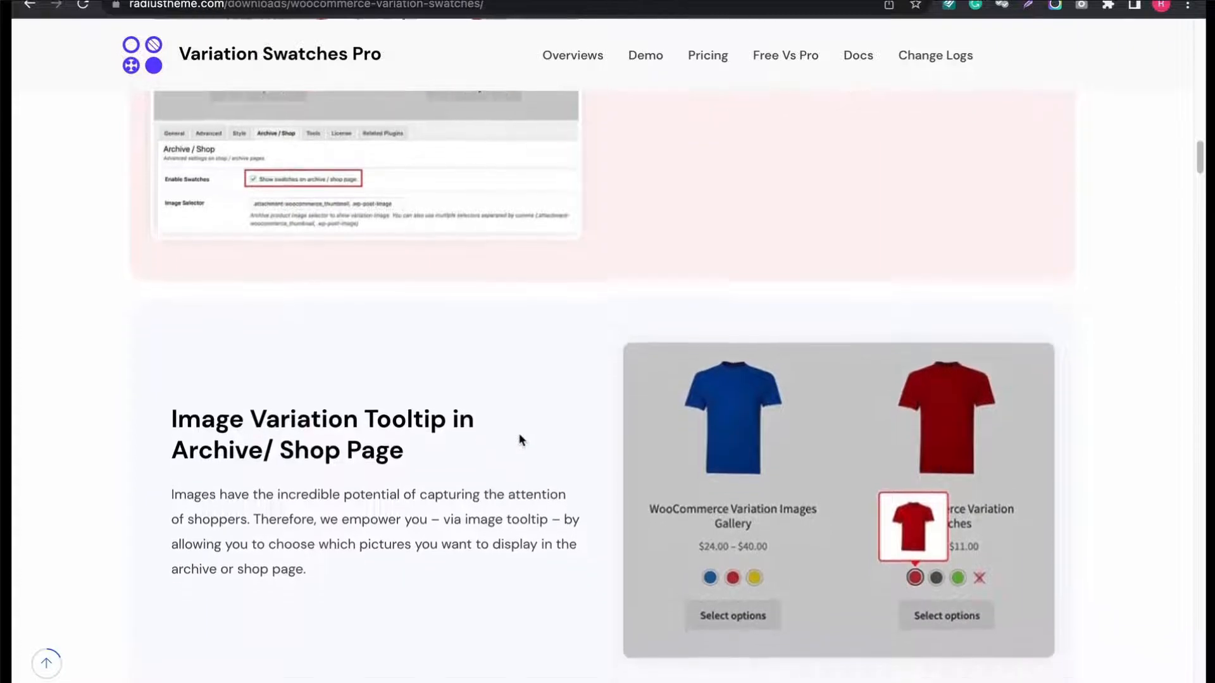
scroll(519, 437, down, 3)
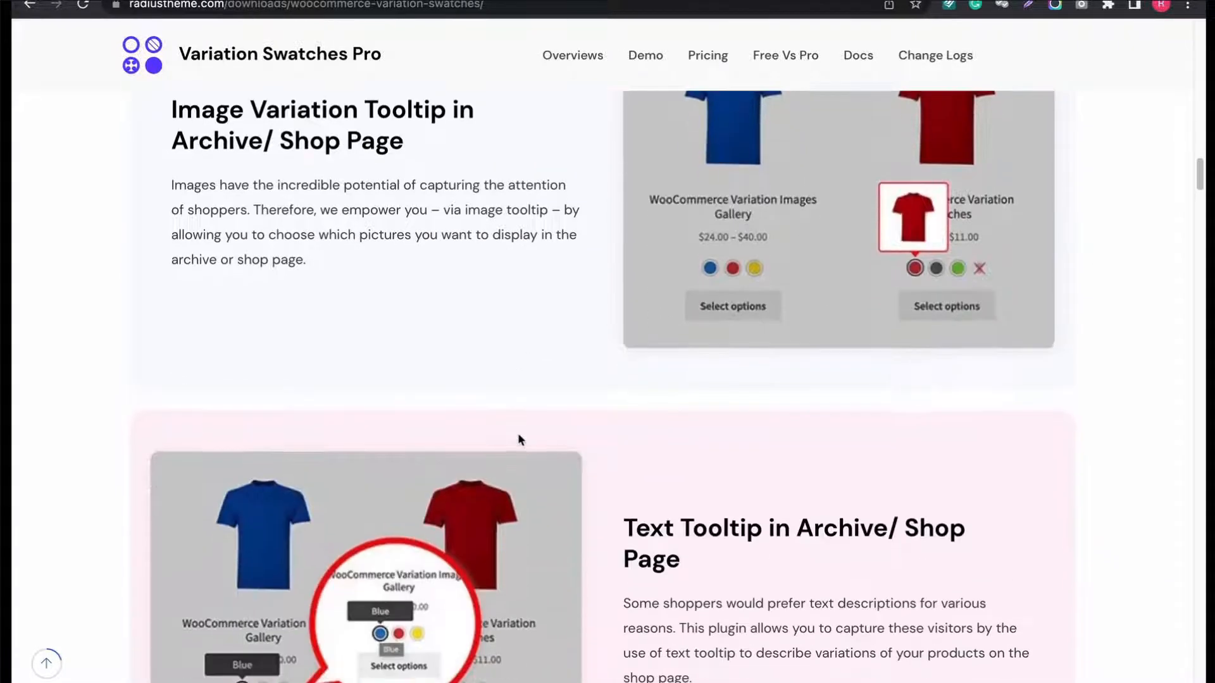
scroll(518, 441, down, 2)
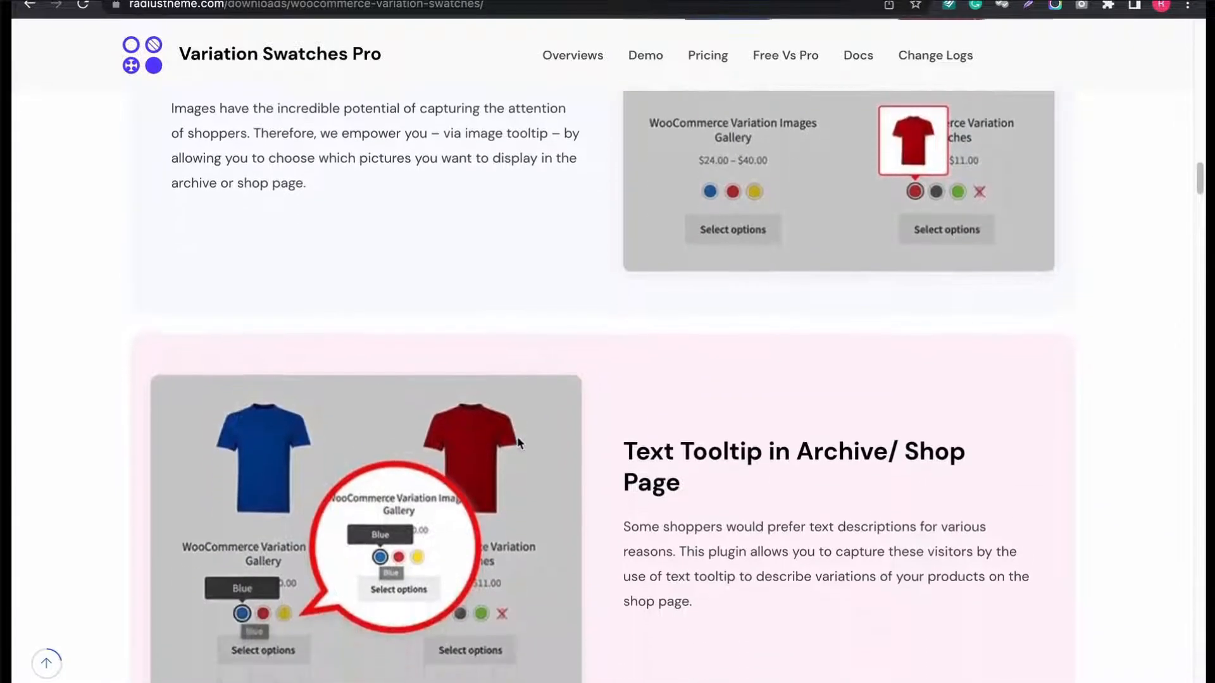
scroll(517, 441, down, 1)
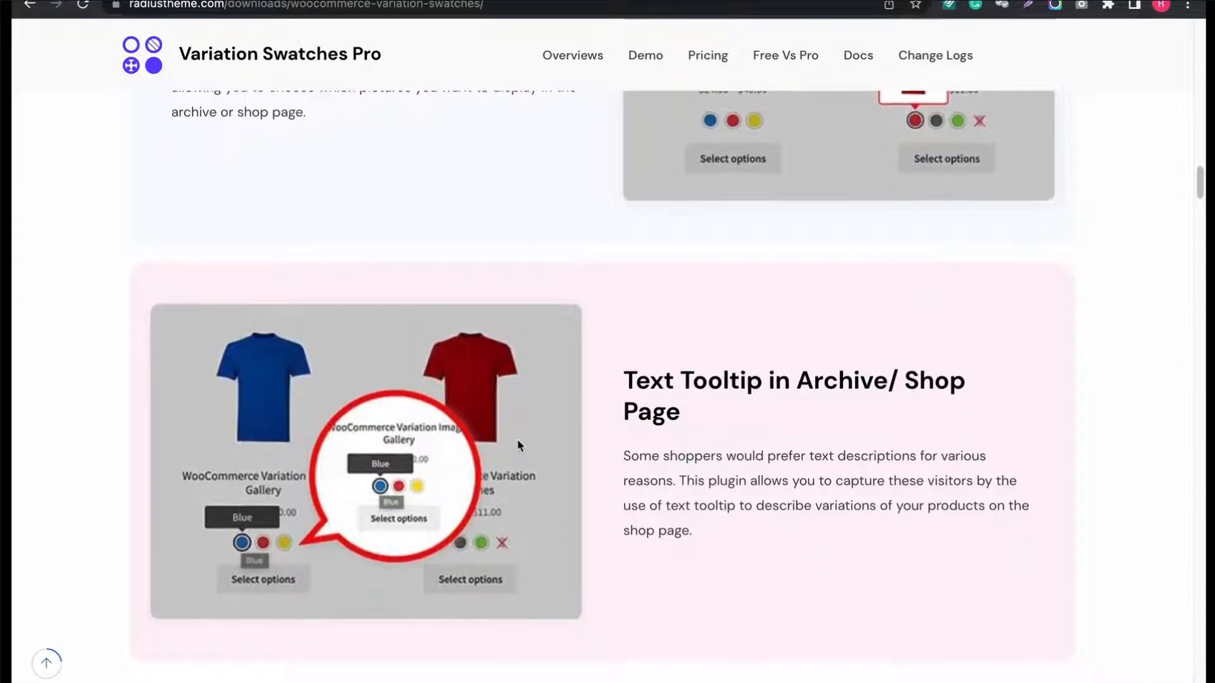
scroll(517, 445, down, 2)
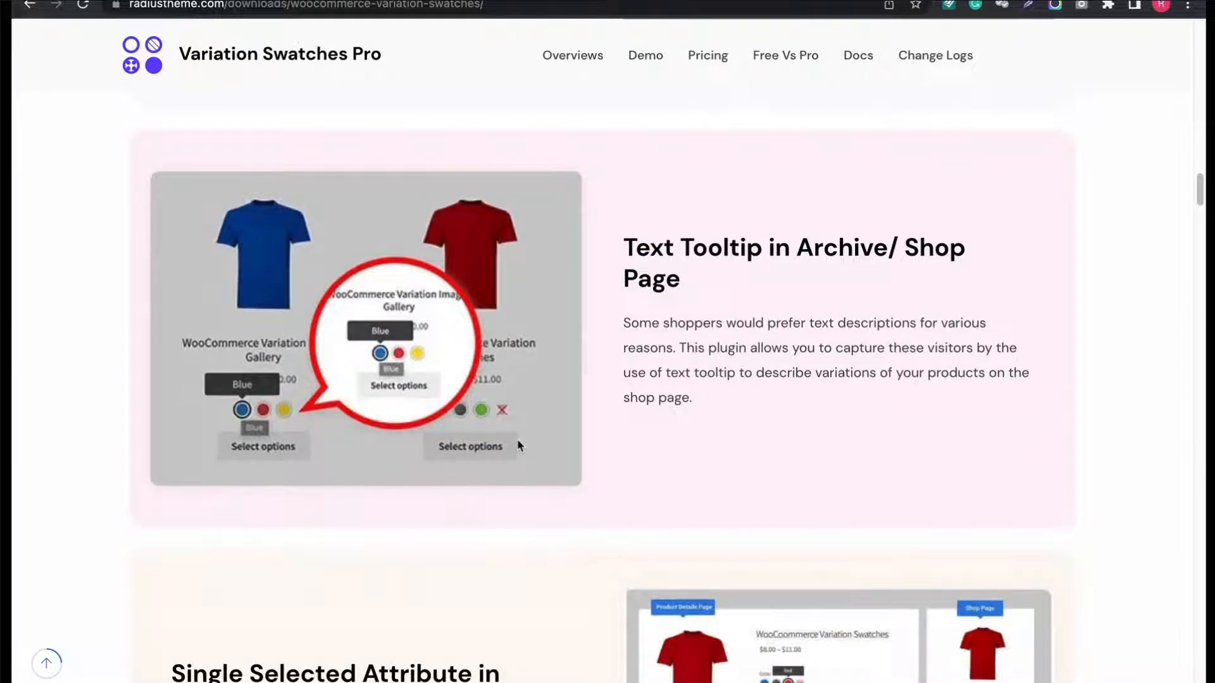
scroll(518, 443, down, 4)
scroll(518, 445, down, 1)
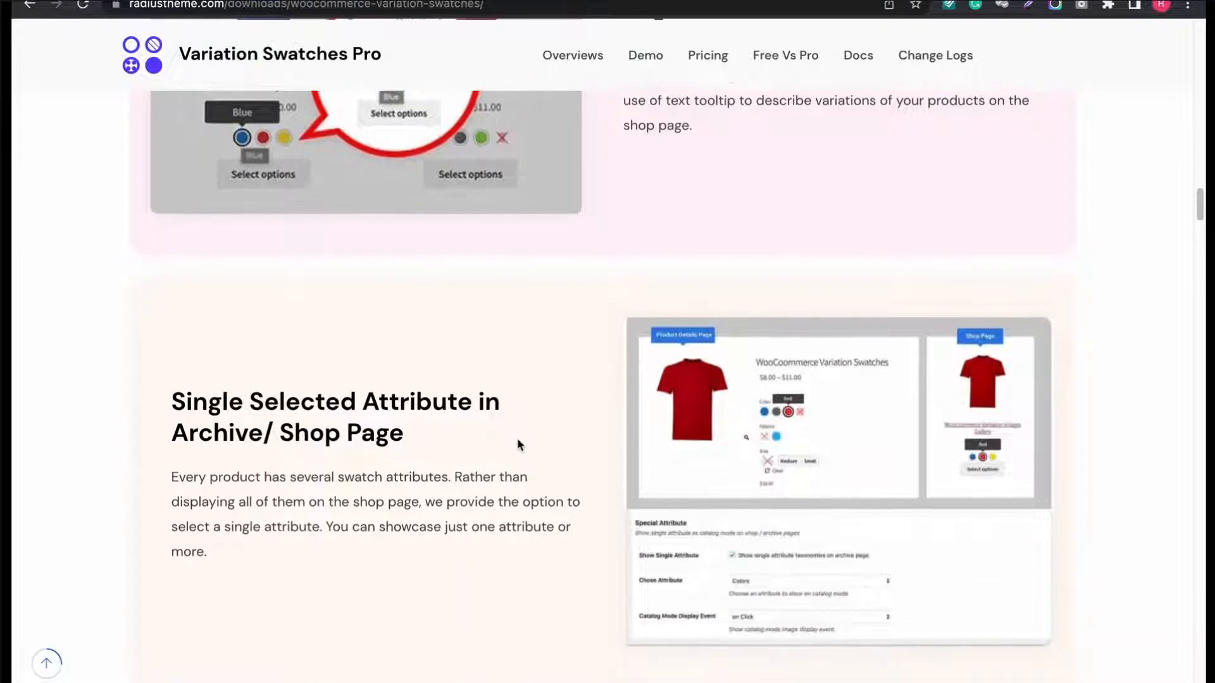
scroll(517, 445, down, 1)
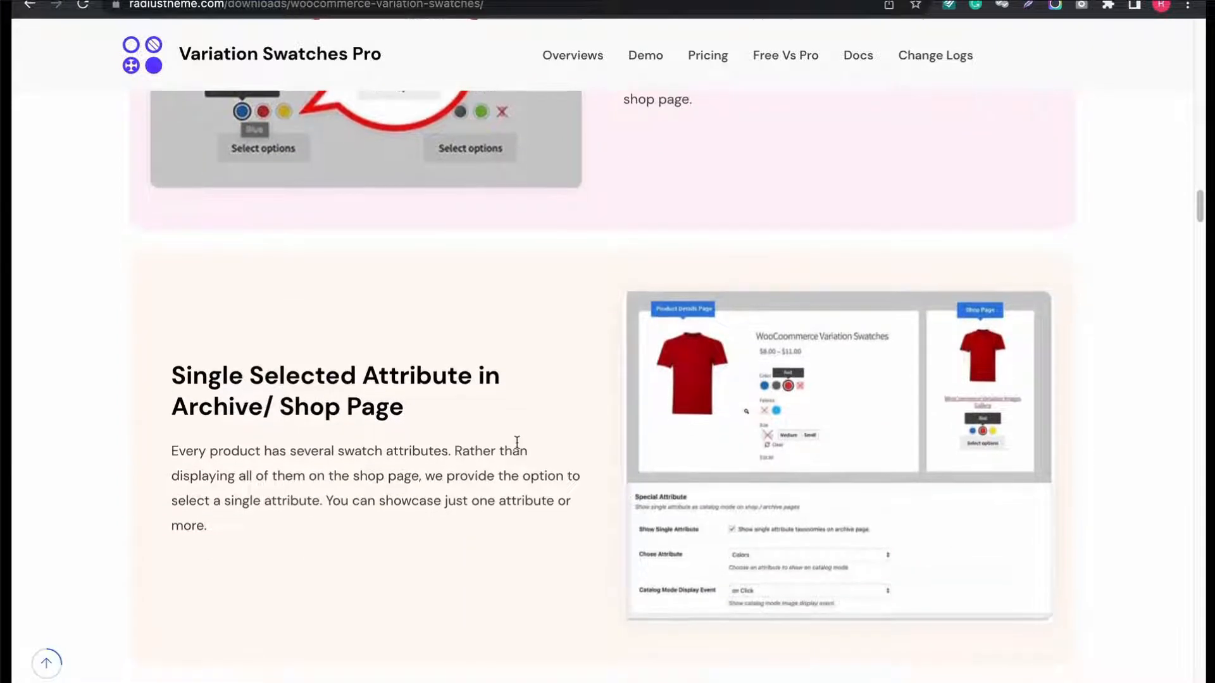
Examine the dual color swatches and the color, image, button or label, and radio swatch types for detail pages.
scroll(517, 441, down, 6)
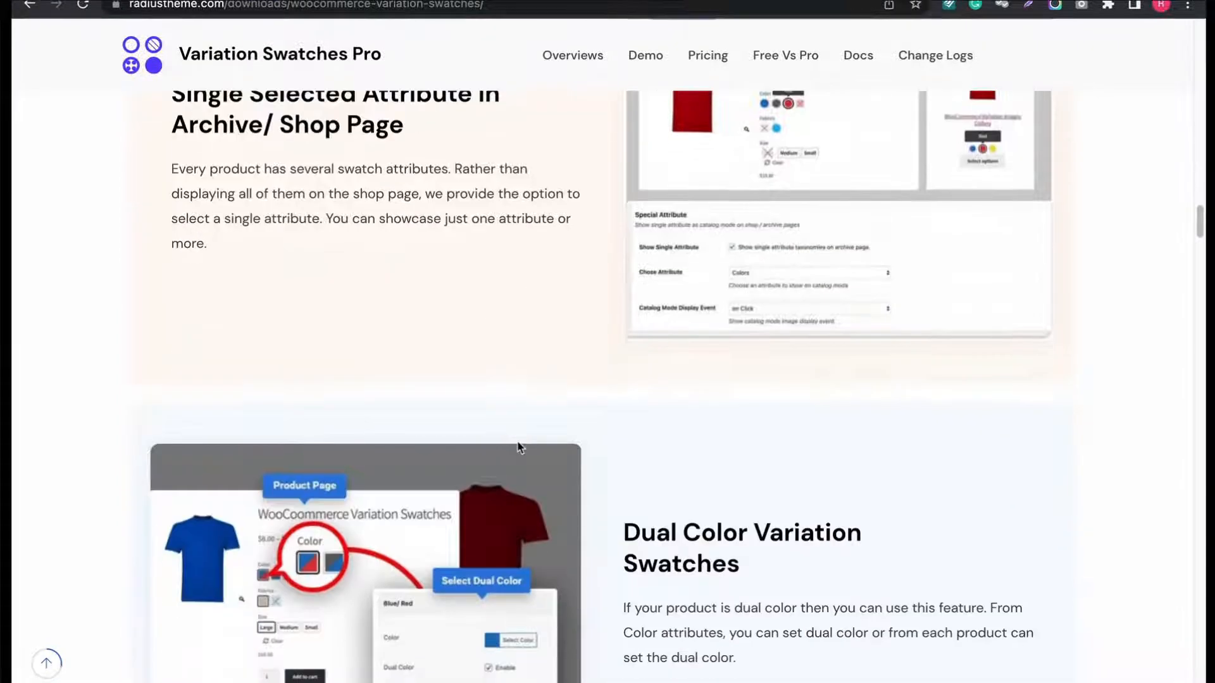
scroll(518, 447, down, 2)
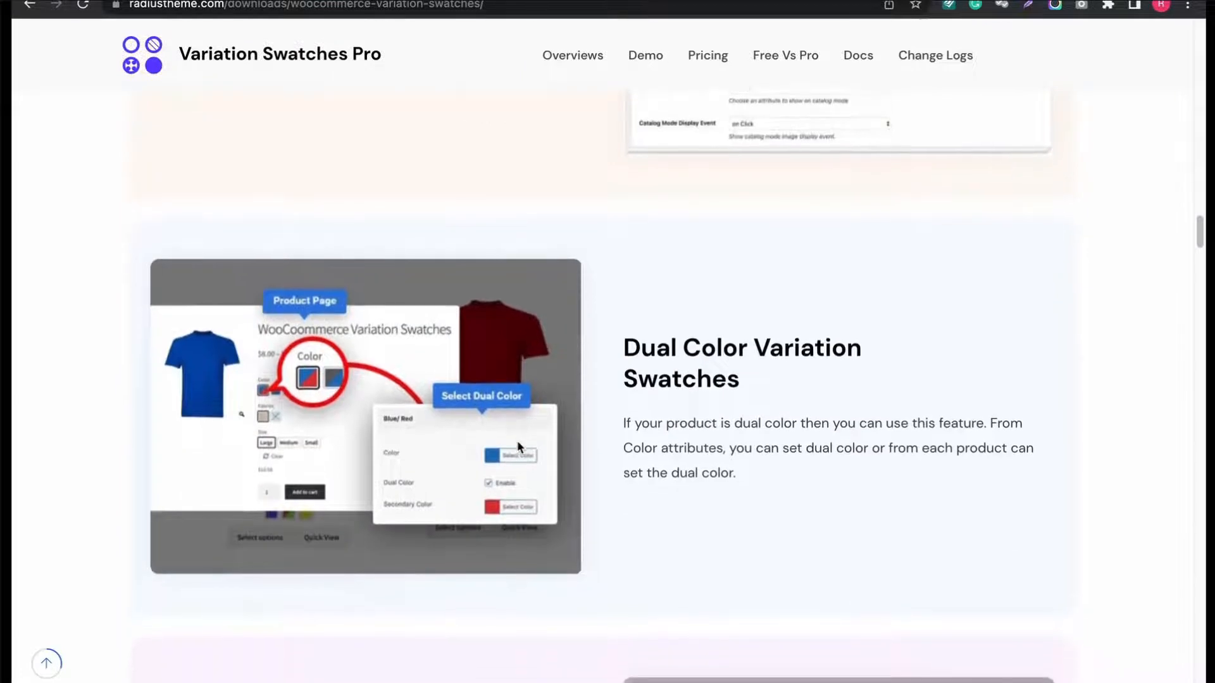
scroll(517, 447, down, 6)
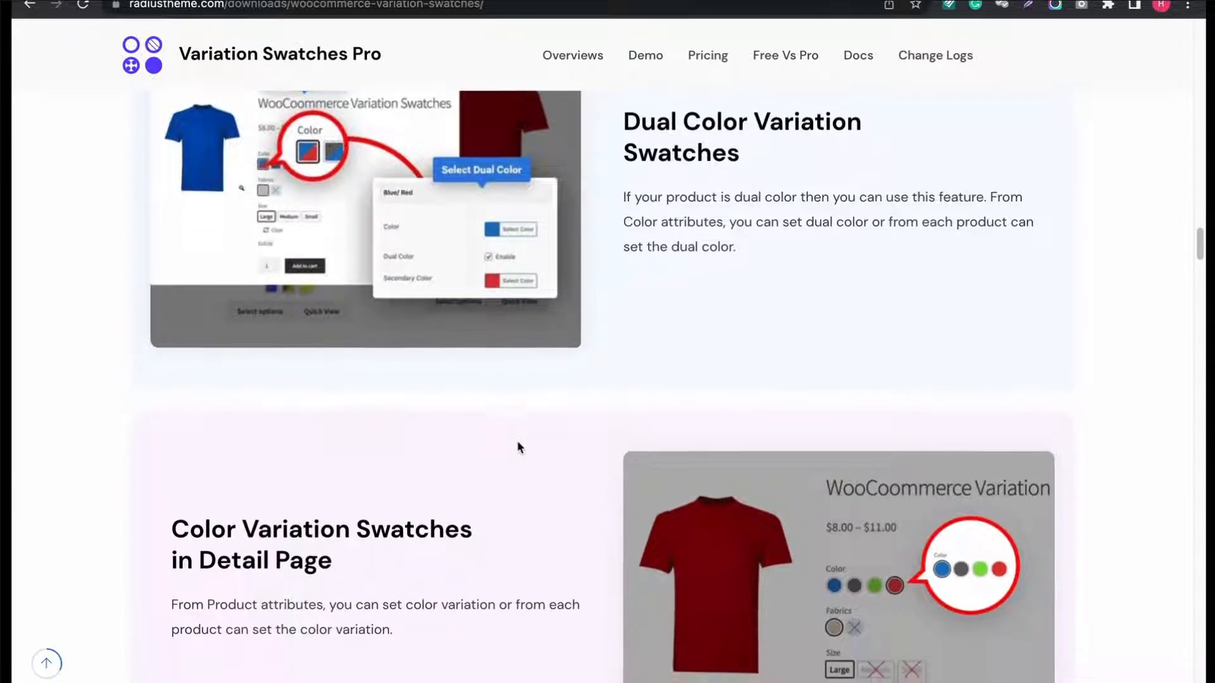
scroll(517, 443, down, 1)
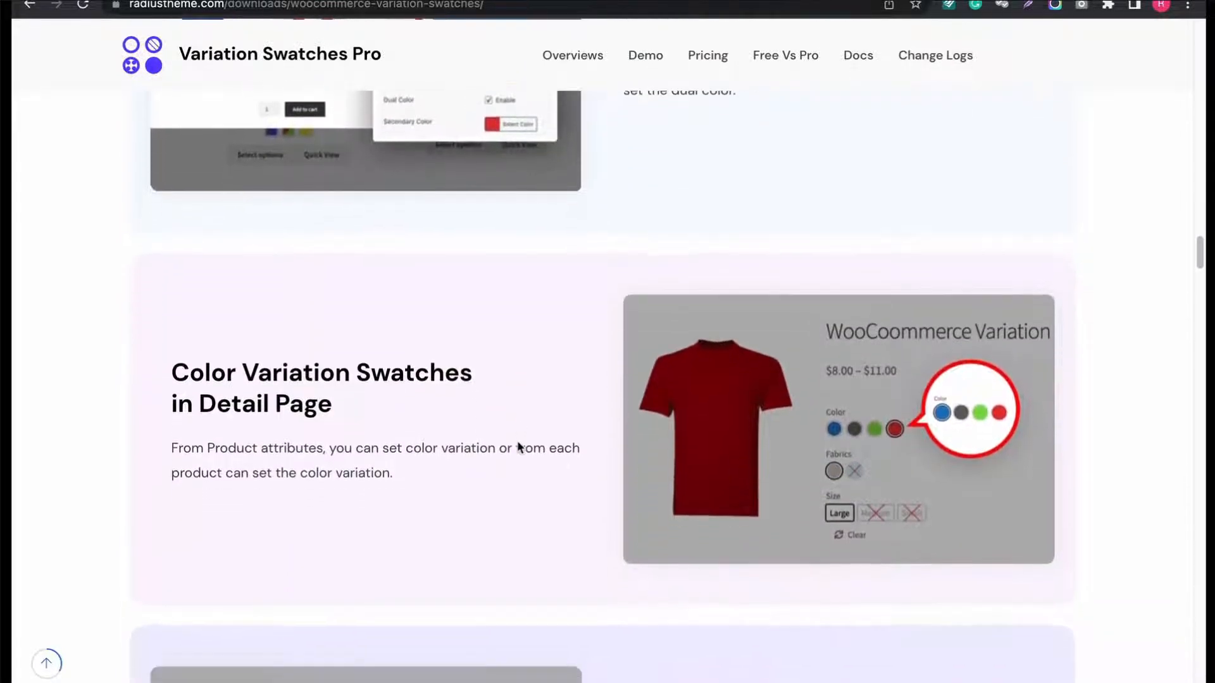
scroll(517, 447, down, 5)
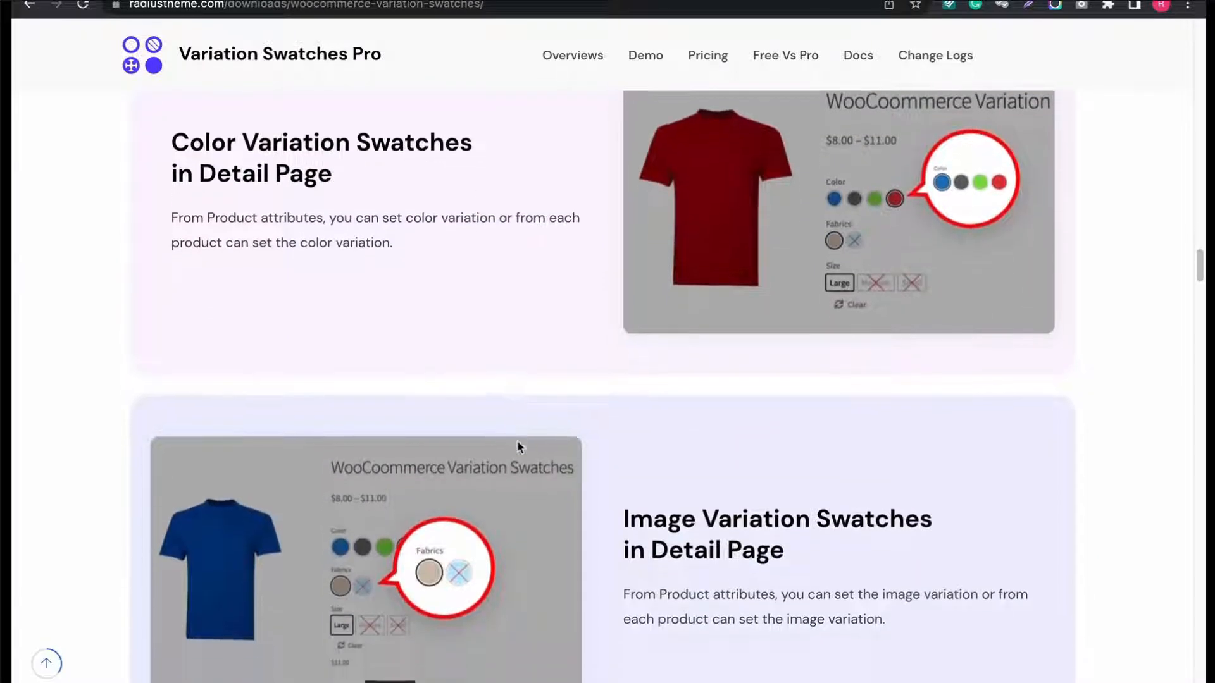
scroll(518, 447, down, 2)
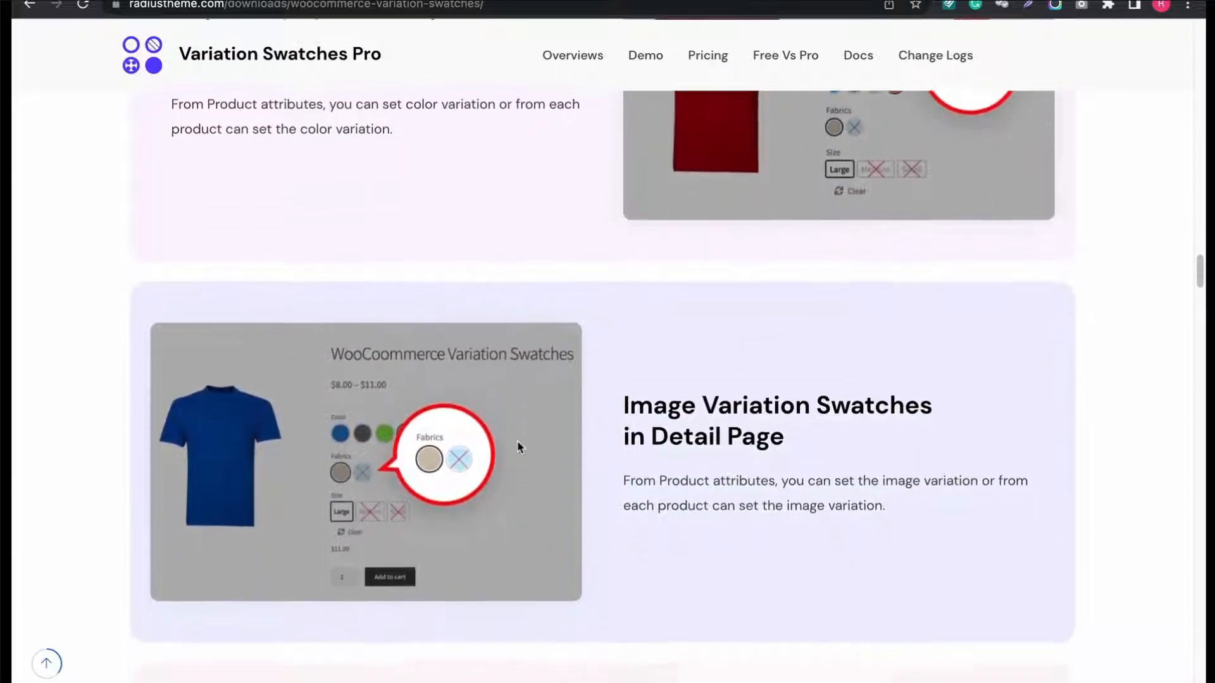
scroll(518, 447, down, 5)
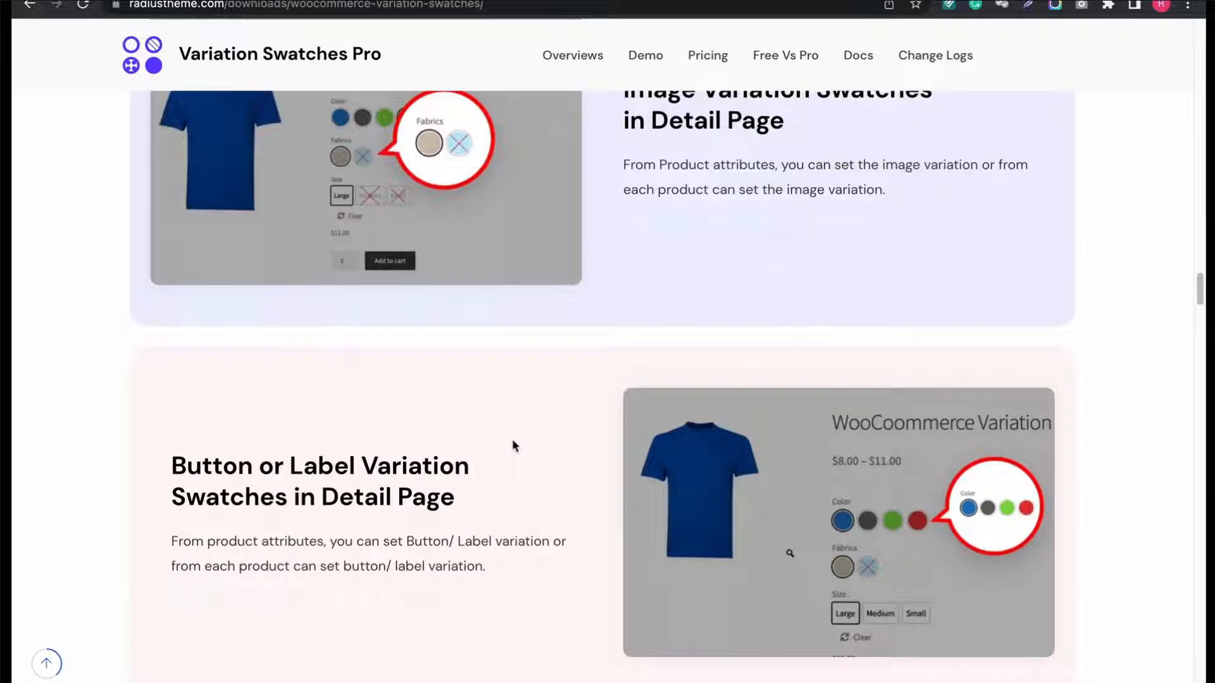
scroll(515, 445, down, 1)
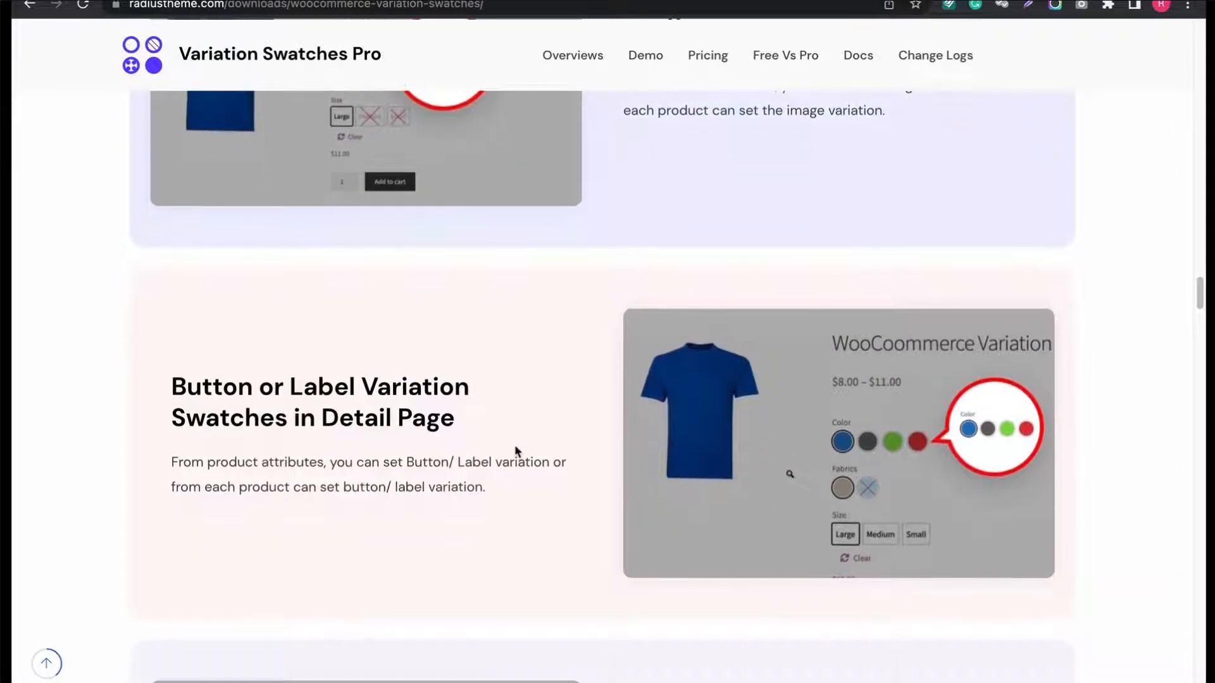
scroll(515, 445, down, 4)
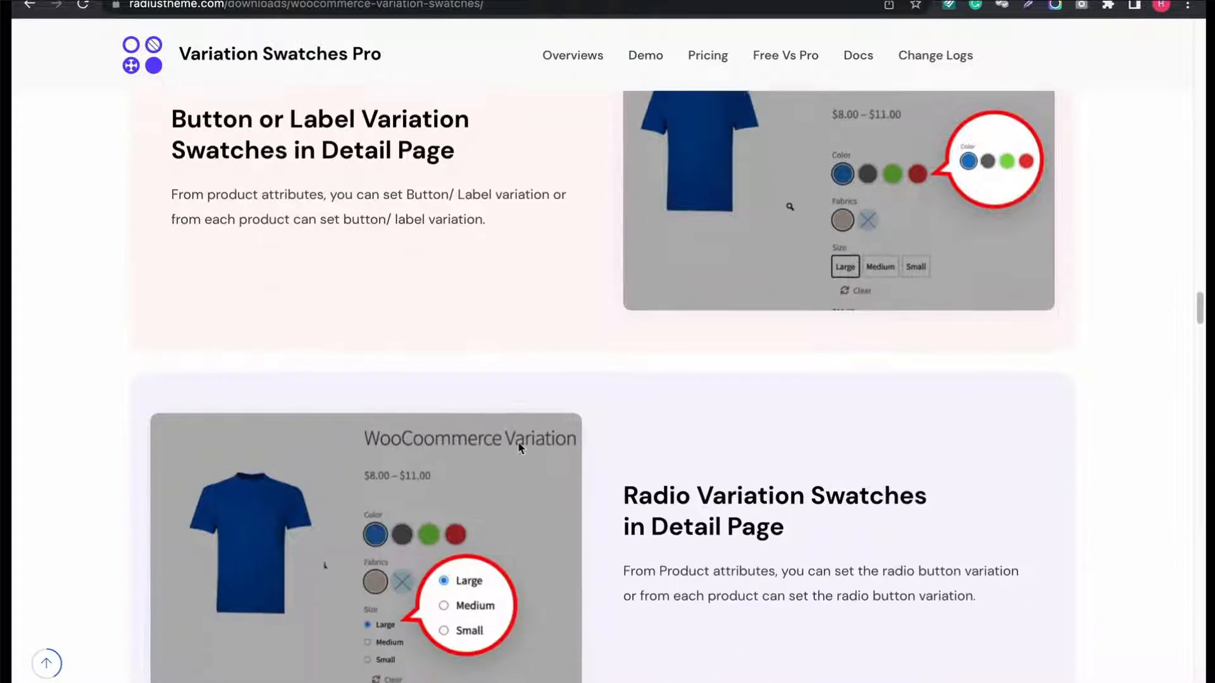
scroll(524, 452, down, 5)
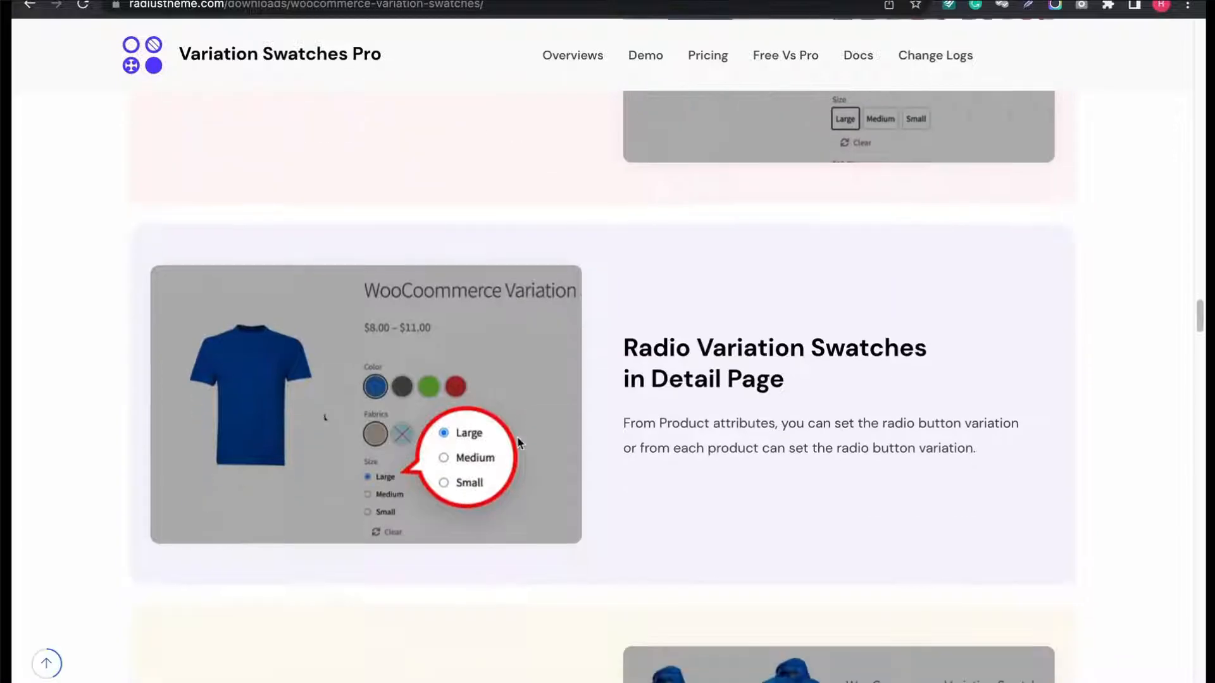
Review the remaining features, from rounded or square swatches and quick view to out-of-stock handling and variation link generation.
scroll(519, 442, down, 3)
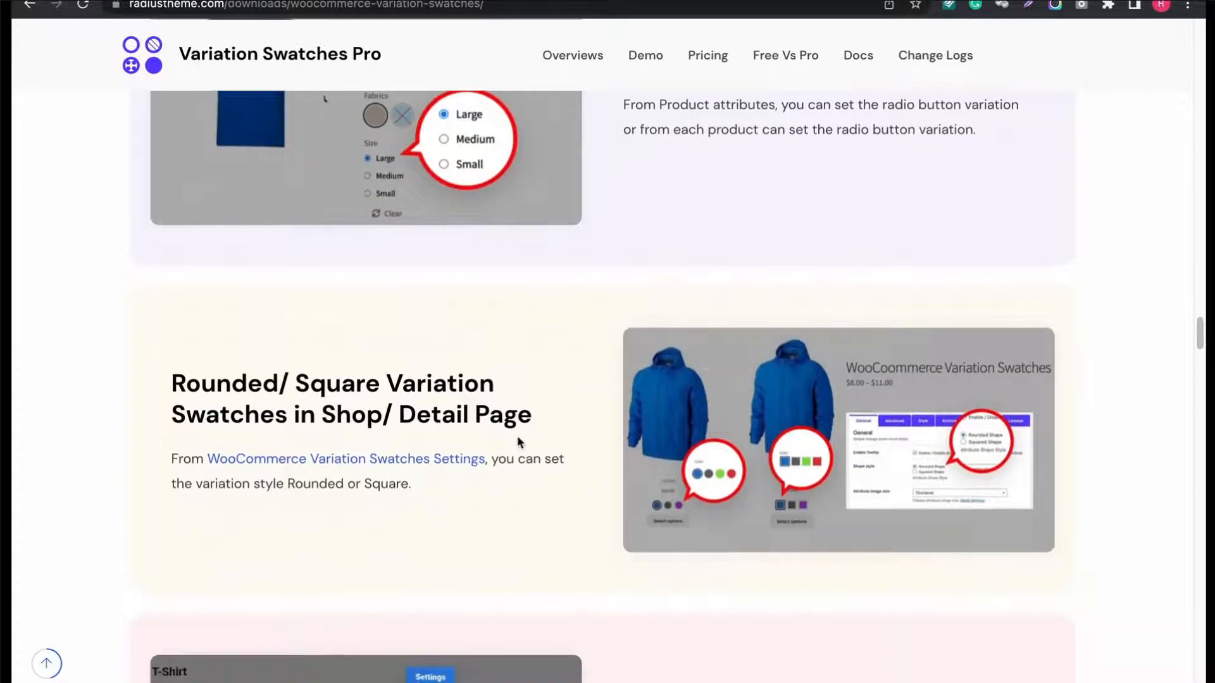
scroll(517, 435, down, 1)
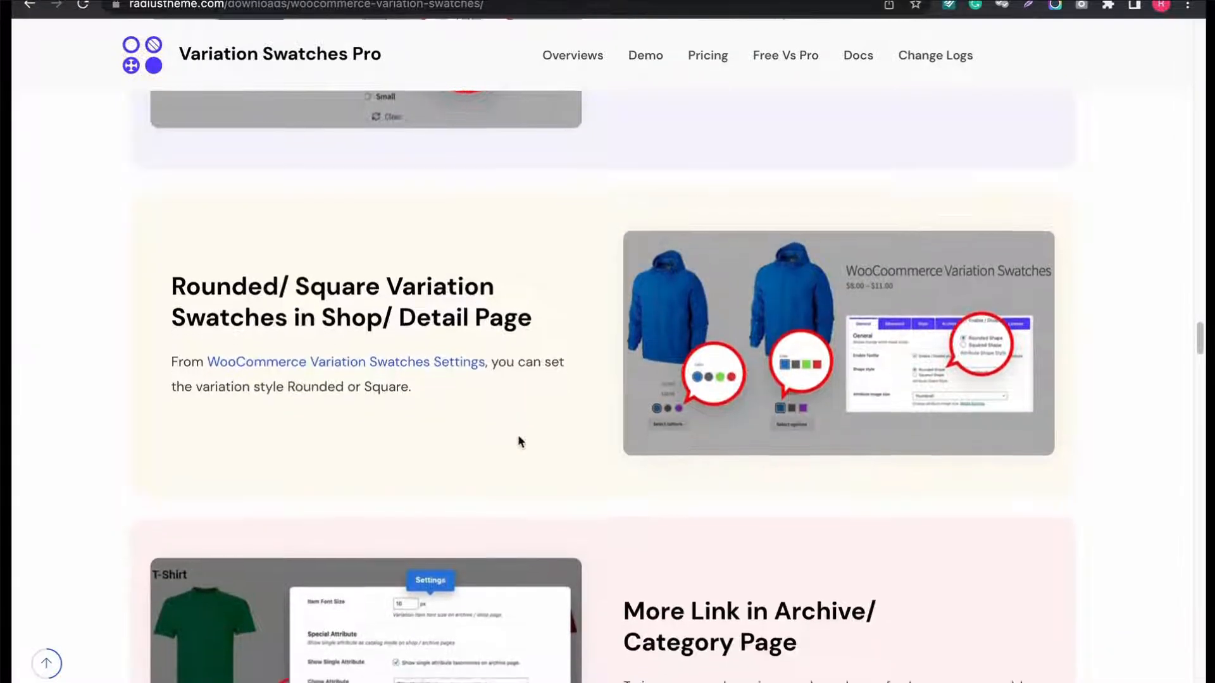
scroll(518, 434, down, 3)
scroll(517, 441, down, 3)
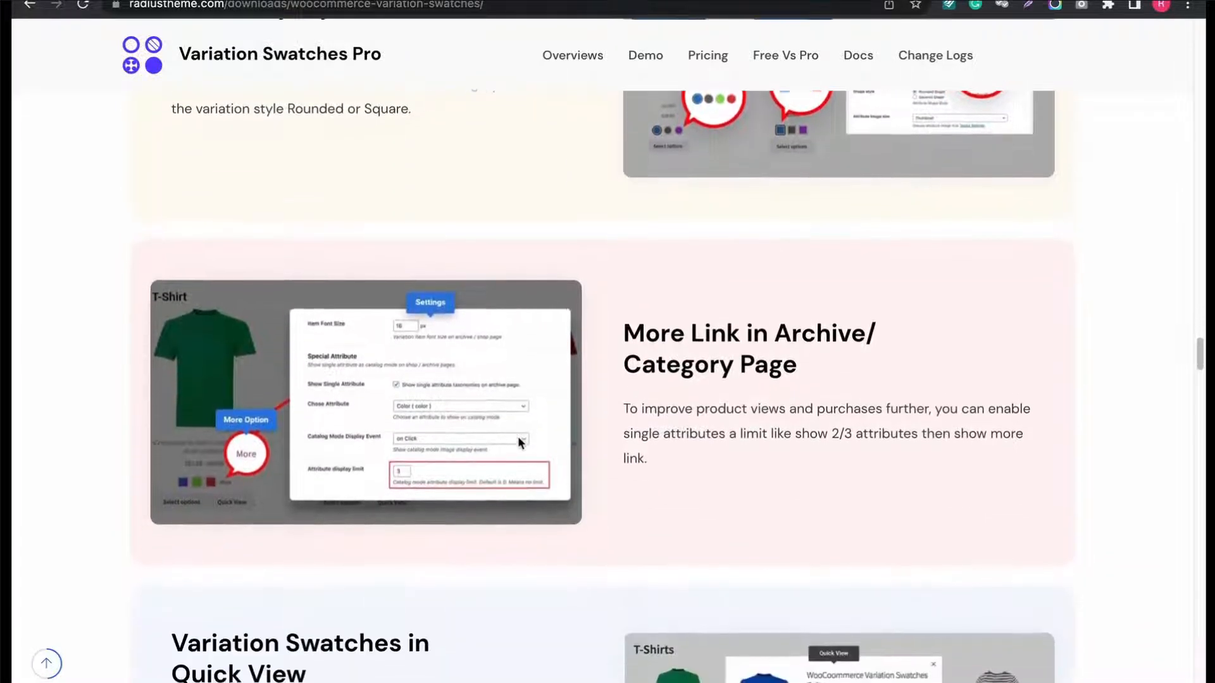
scroll(517, 442, down, 4)
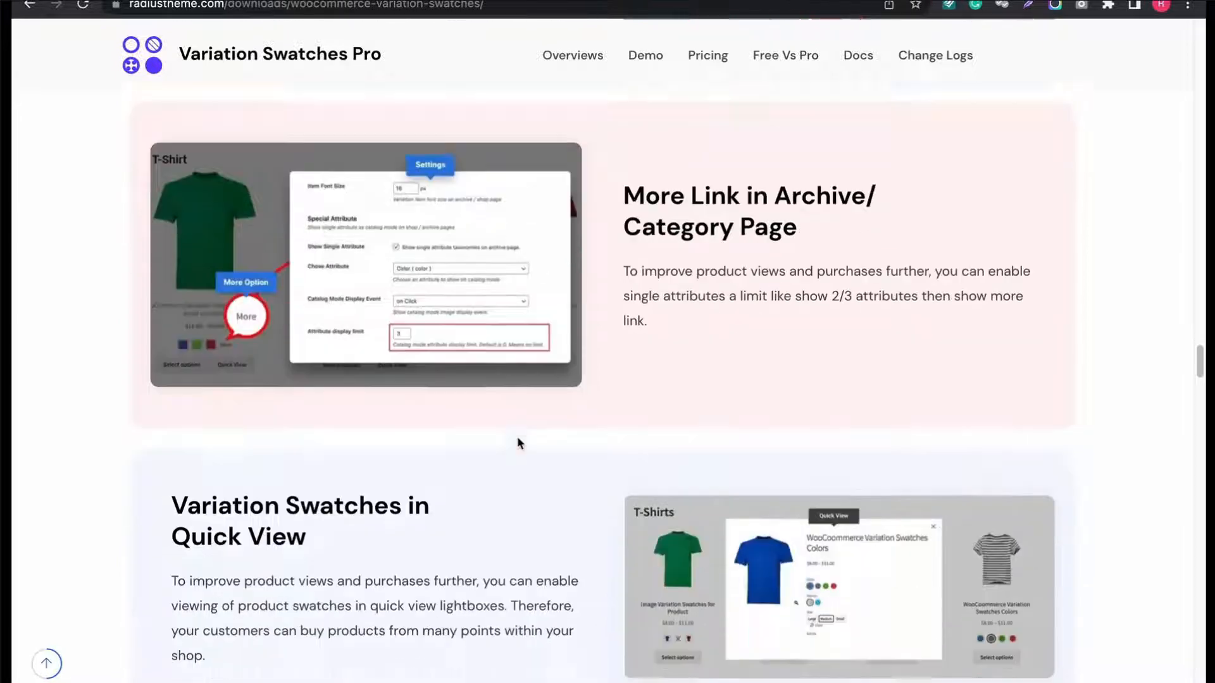
scroll(518, 443, down, 2)
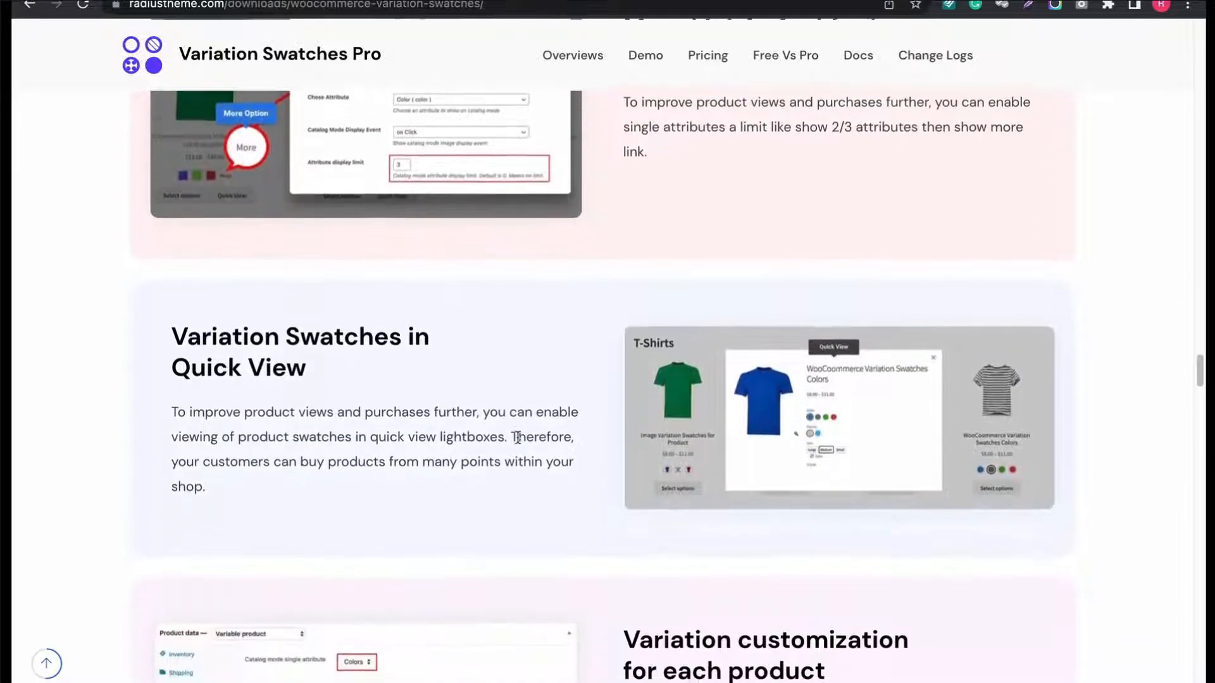
scroll(517, 437, down, 2)
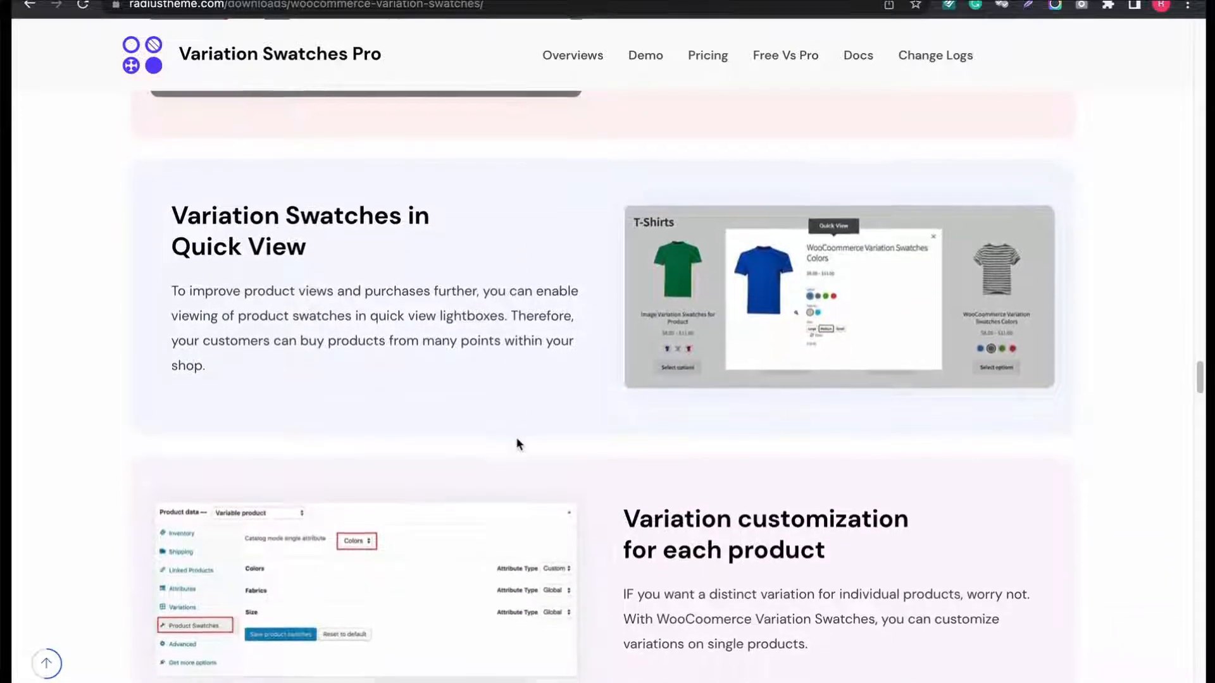
scroll(518, 443, down, 3)
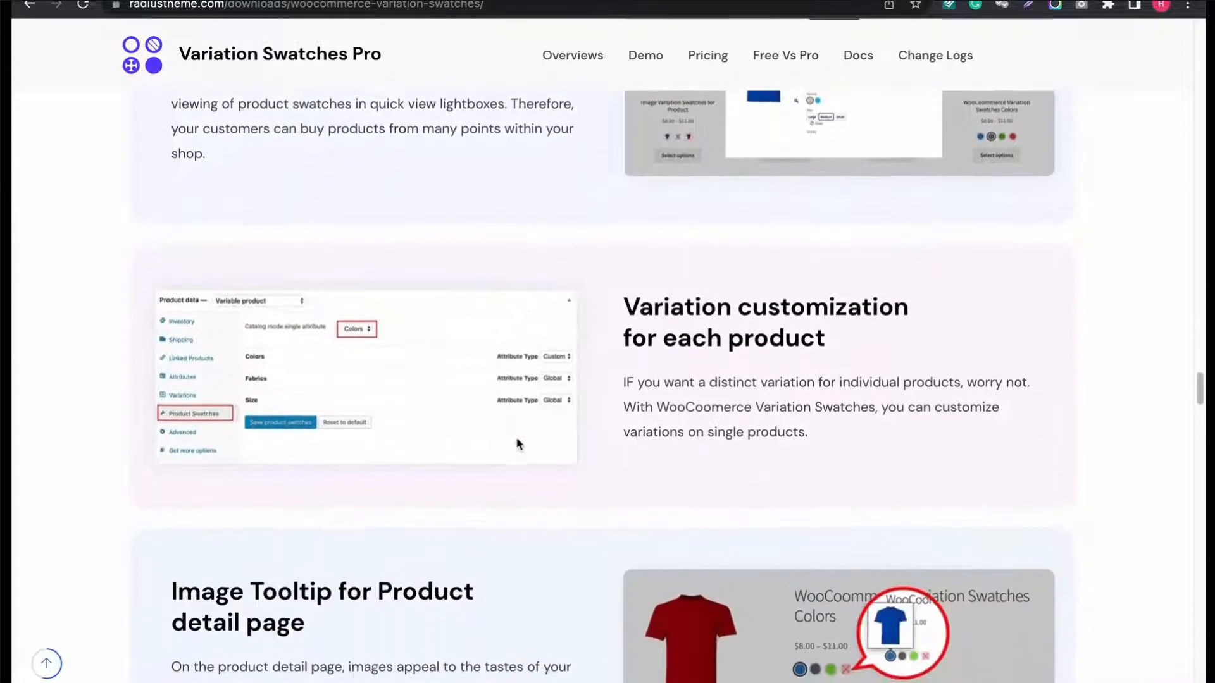
scroll(517, 444, down, 2)
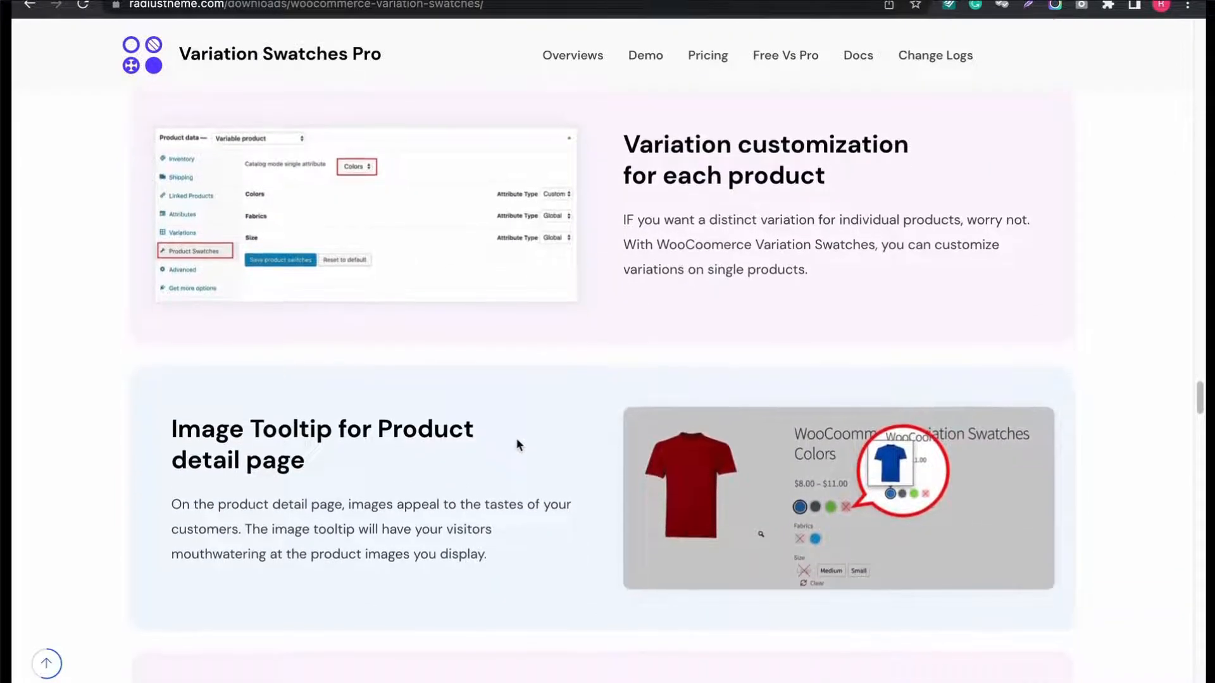
scroll(517, 445, down, 3)
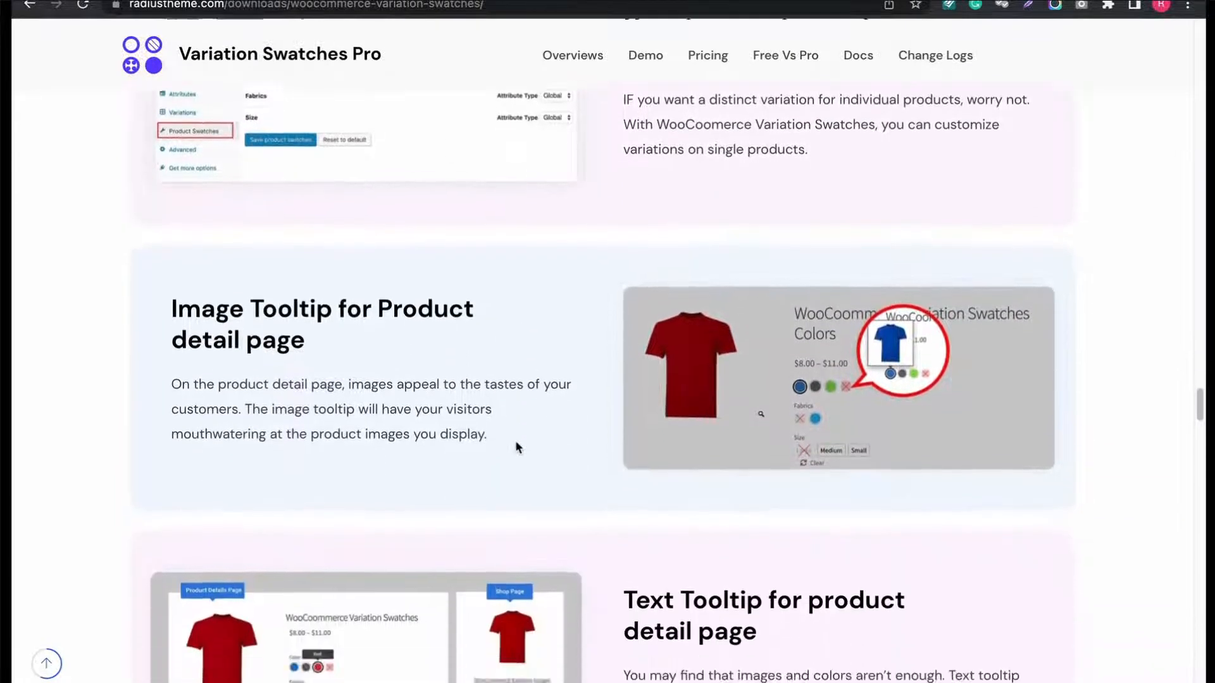
scroll(514, 447, down, 10)
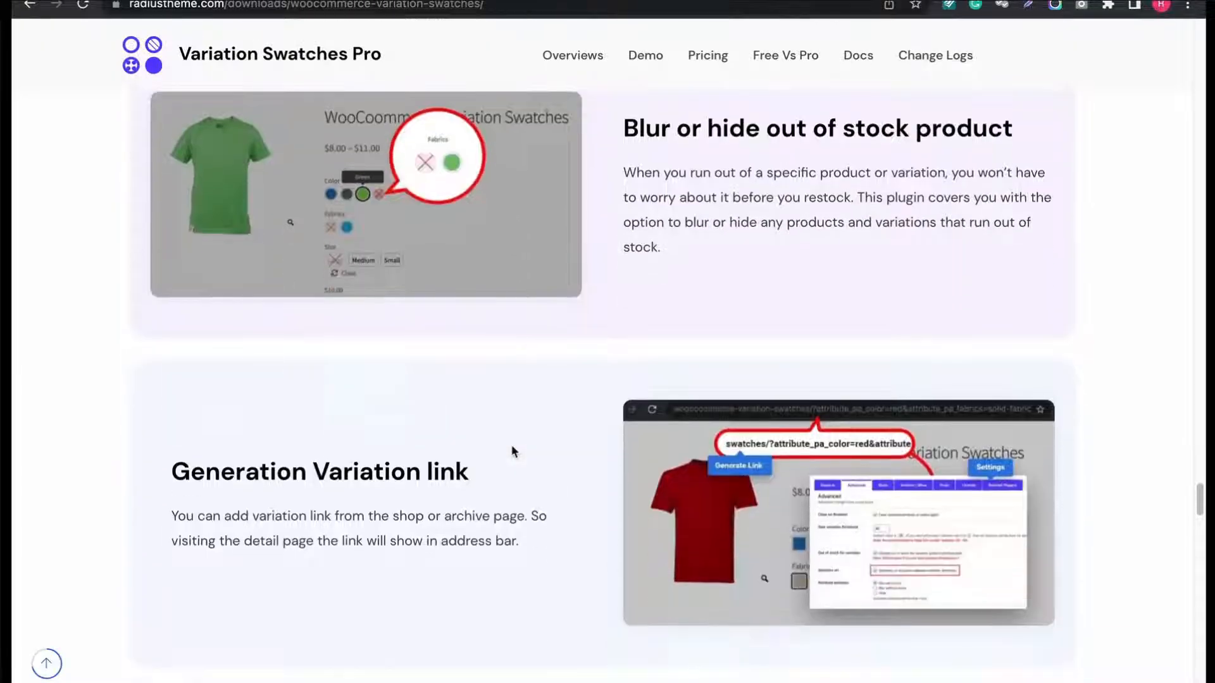
Review the loading performance feature, yearly pricing plans, testimonials and change logs on the Variation Swatches Pro page.
scroll(512, 451, down, 5)
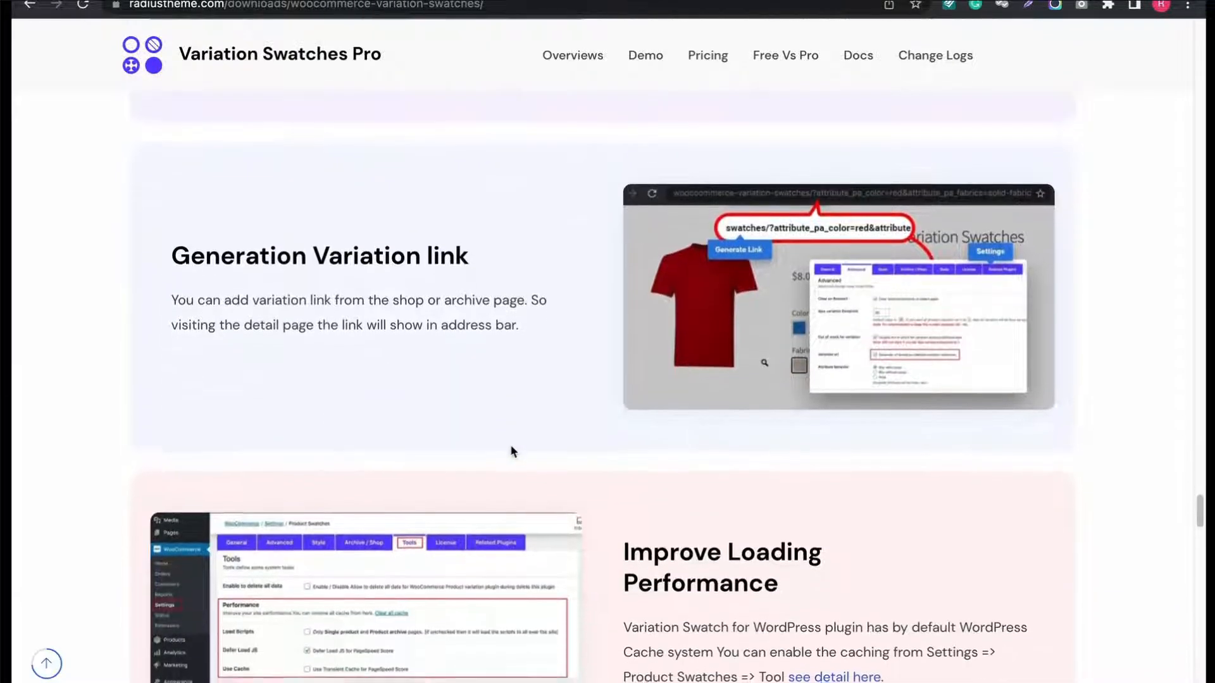
scroll(511, 448, down, 5)
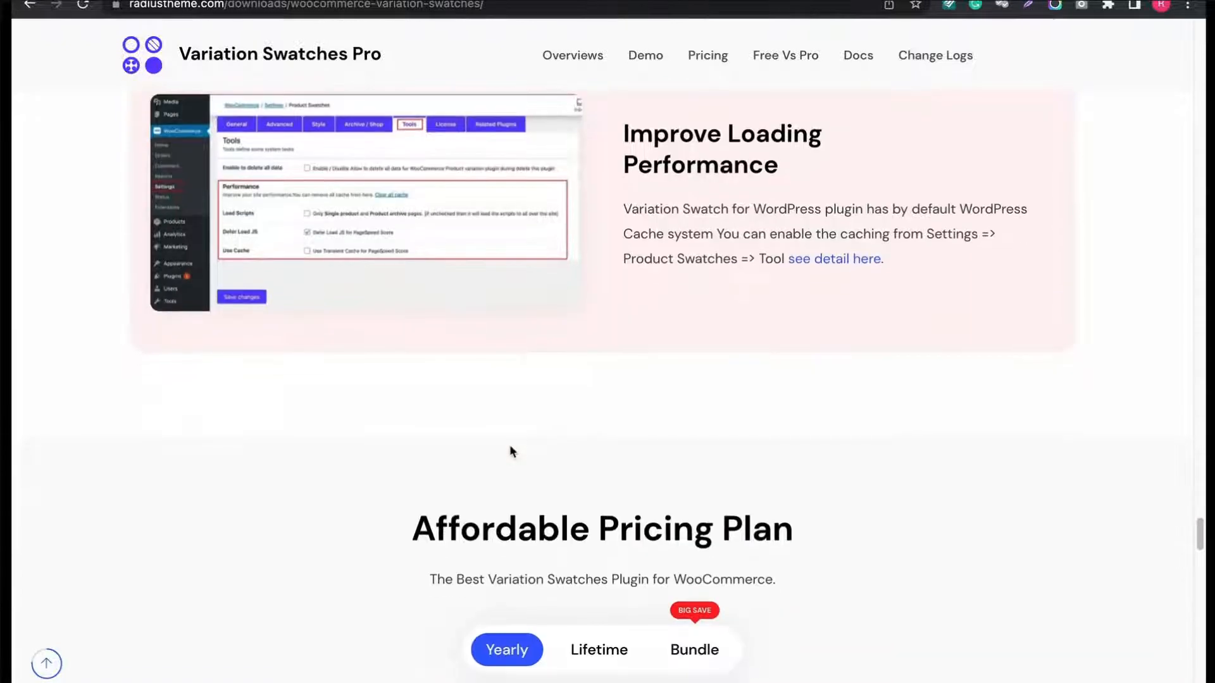
scroll(513, 451, down, 3)
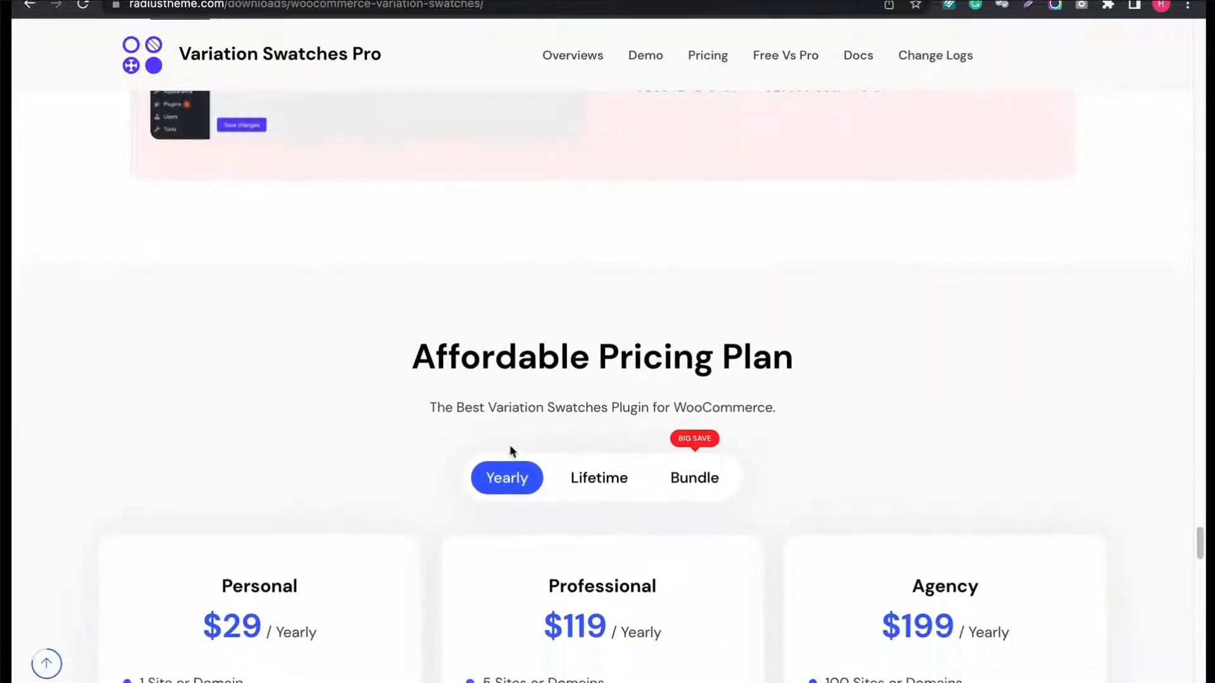
scroll(513, 450, down, 4)
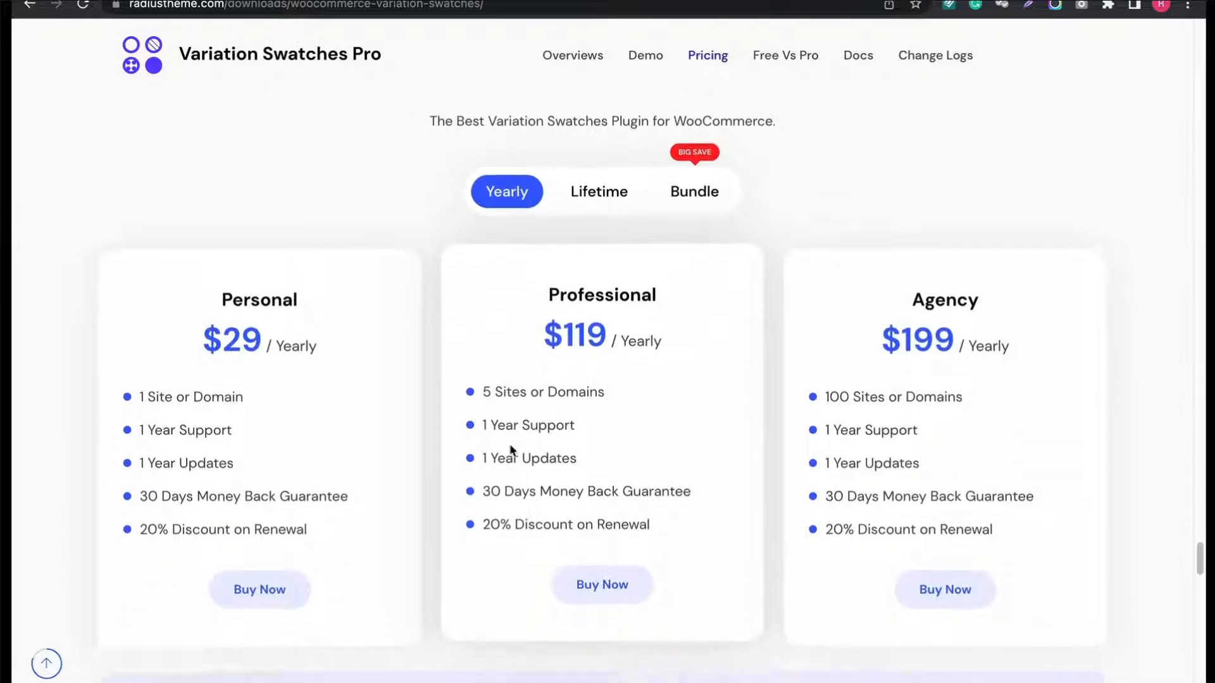
scroll(510, 448, down, 9)
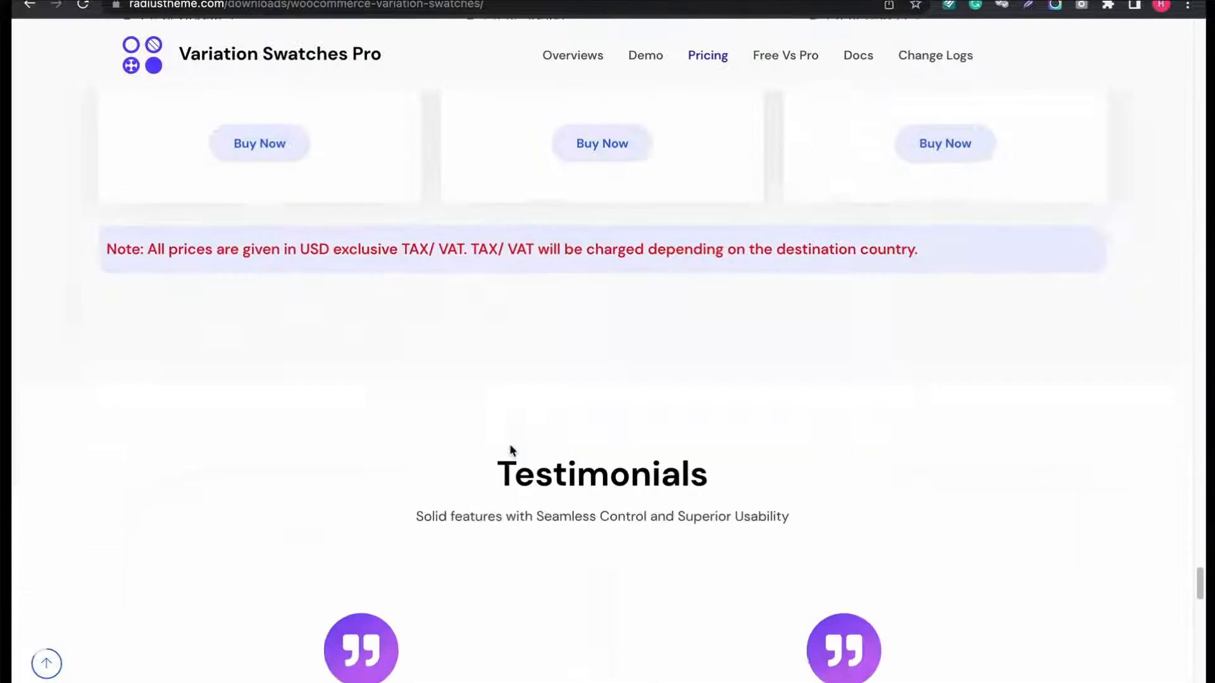
scroll(510, 451, down, 8)
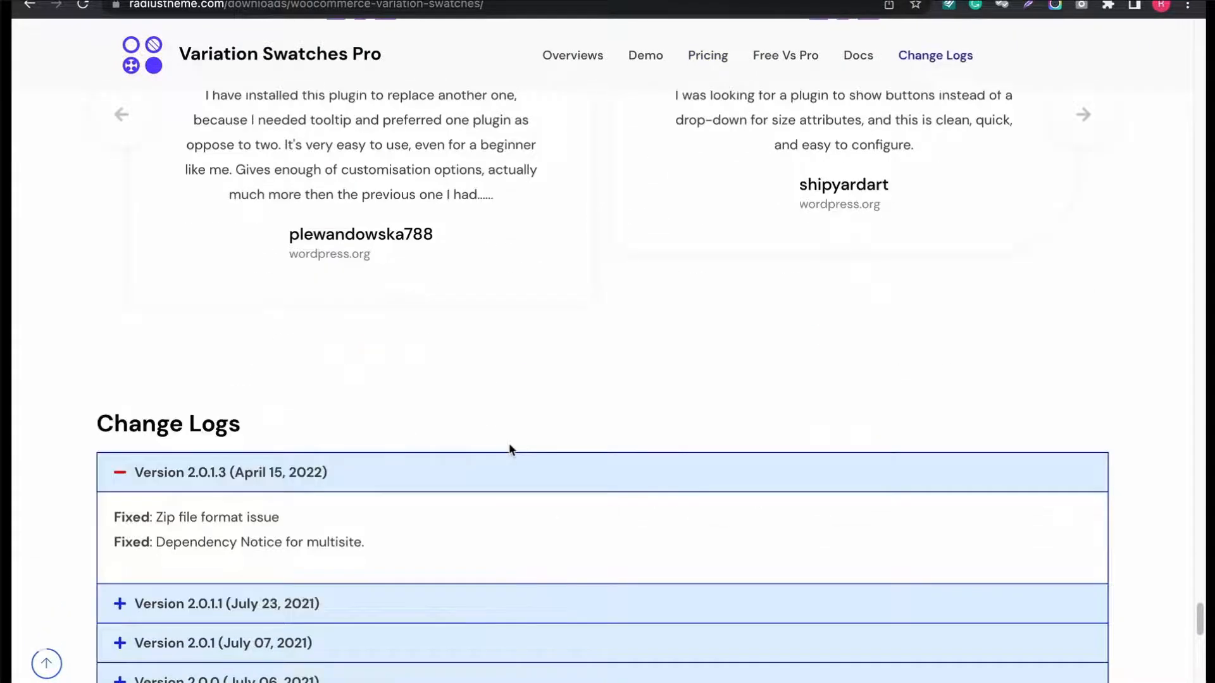
scroll(510, 450, up, 15)
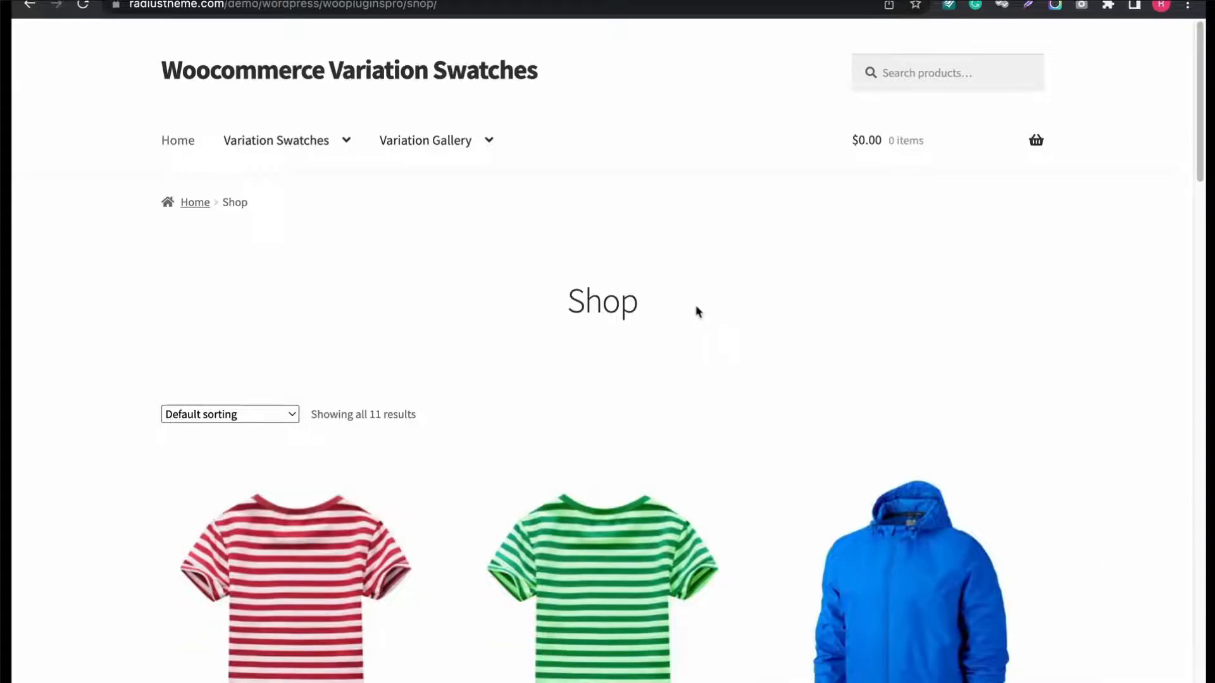
Open the demo shop's Product Category Page and preview the blue and red image swatches of Image Variation Swatches for Product.
scroll(698, 311, down, 2)
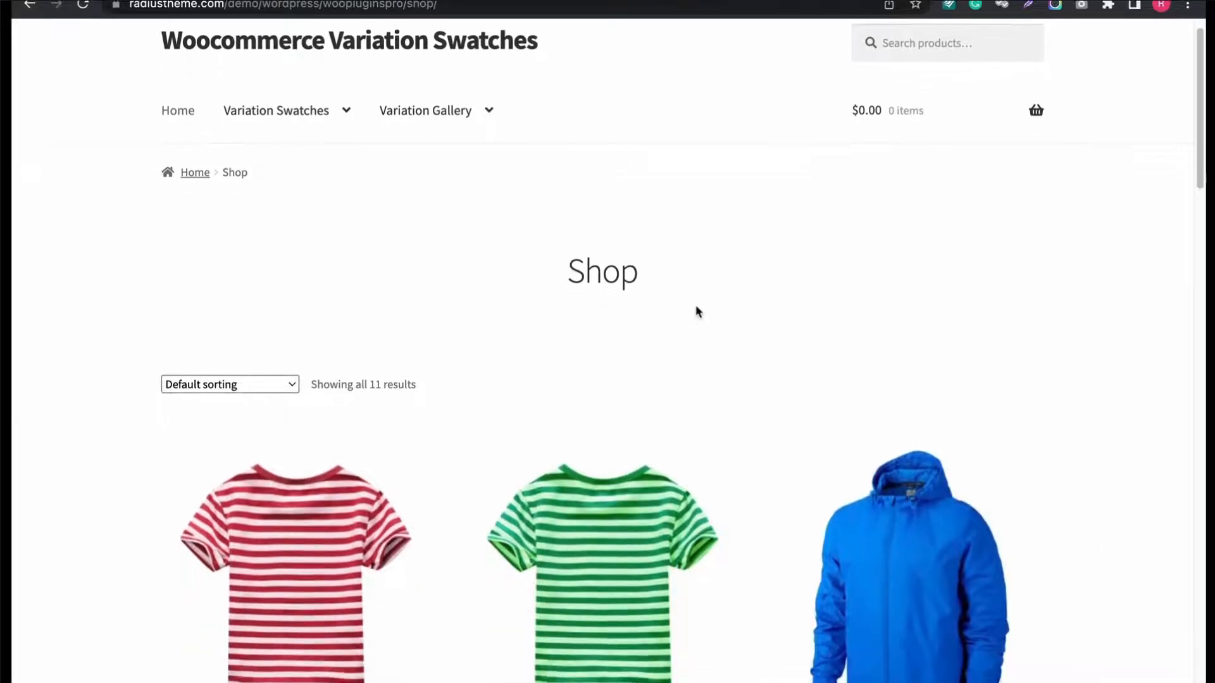
mouse_move(361, 92)
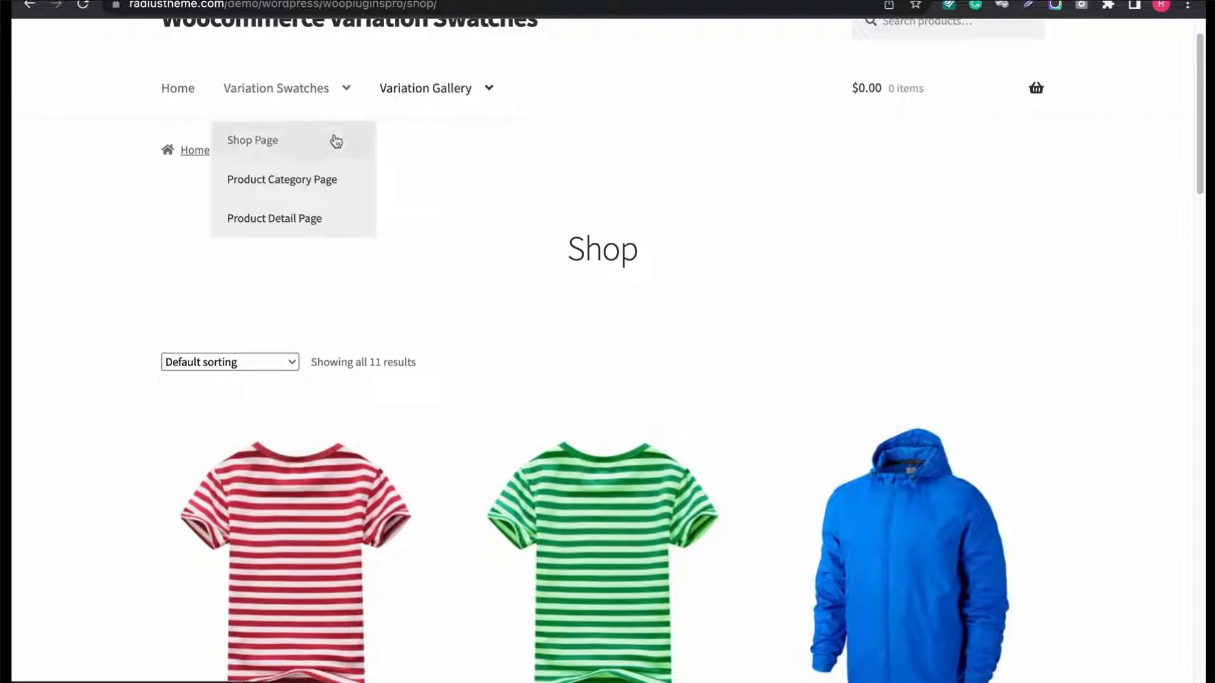
click(336, 181)
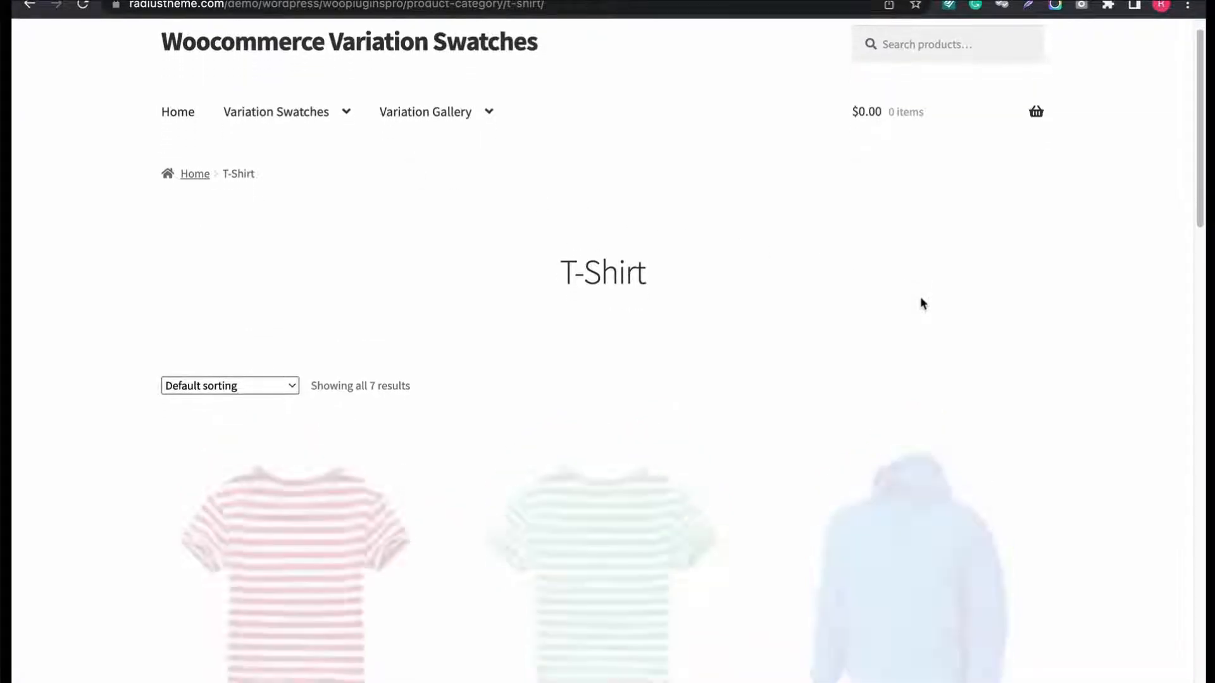
scroll(921, 301, down, 3)
scroll(436, 526, down, 2)
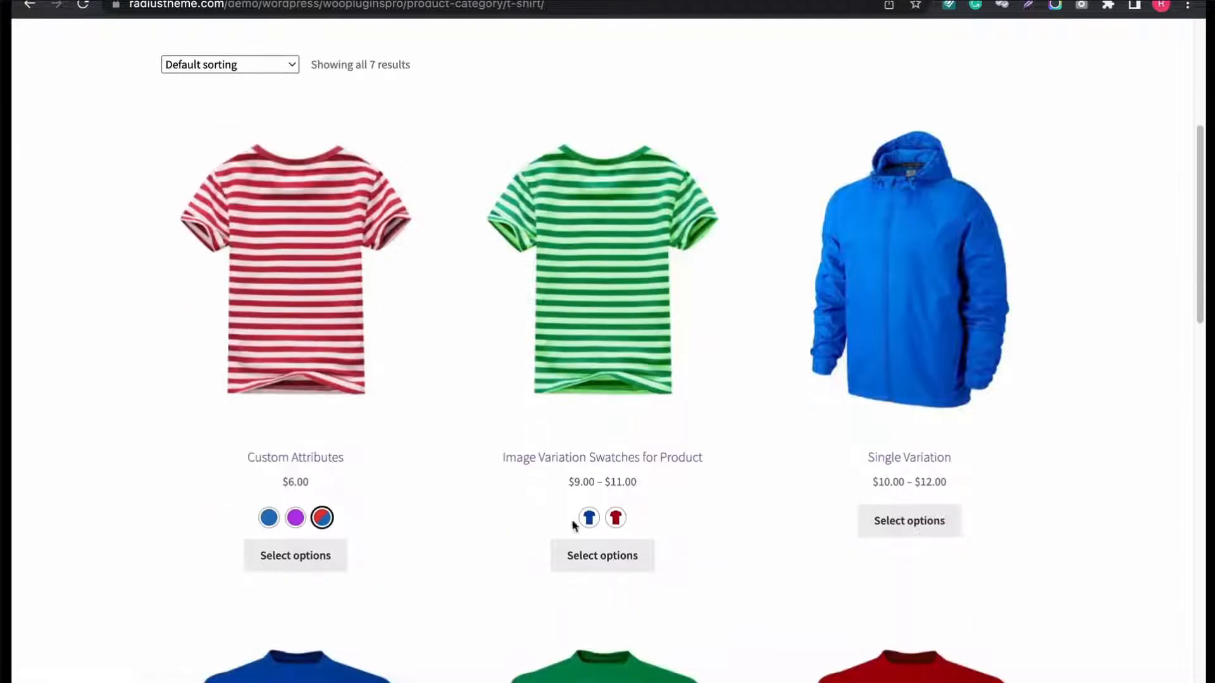
click(589, 518)
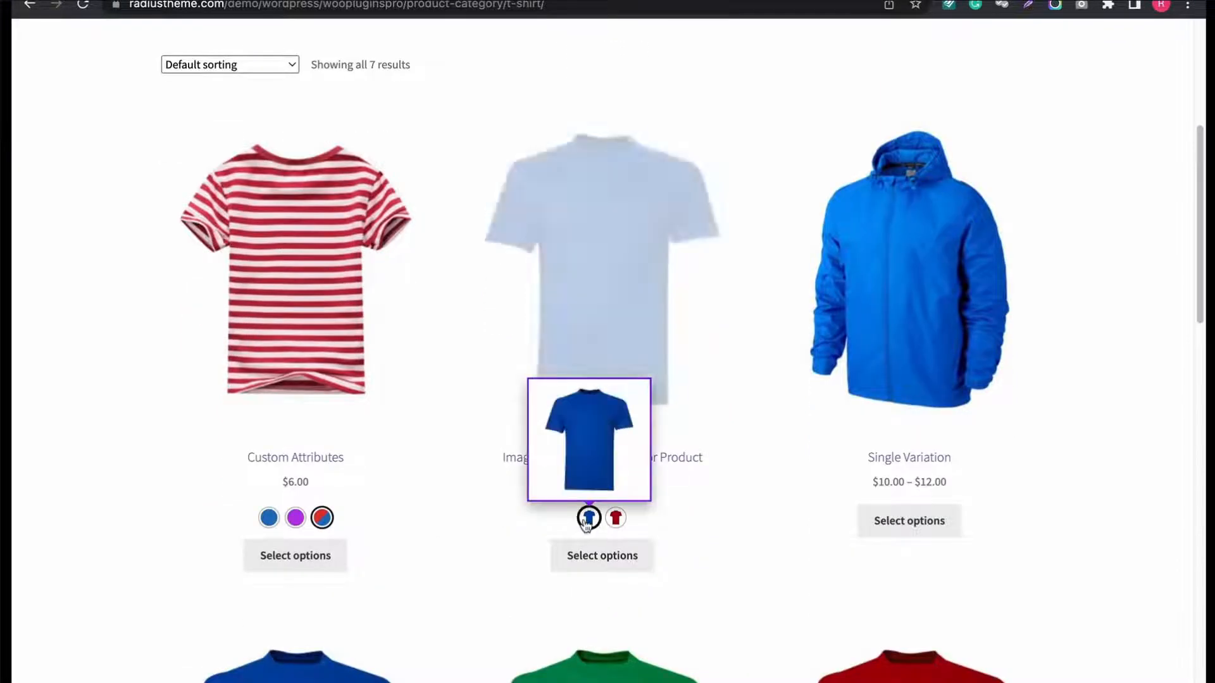
click(617, 521)
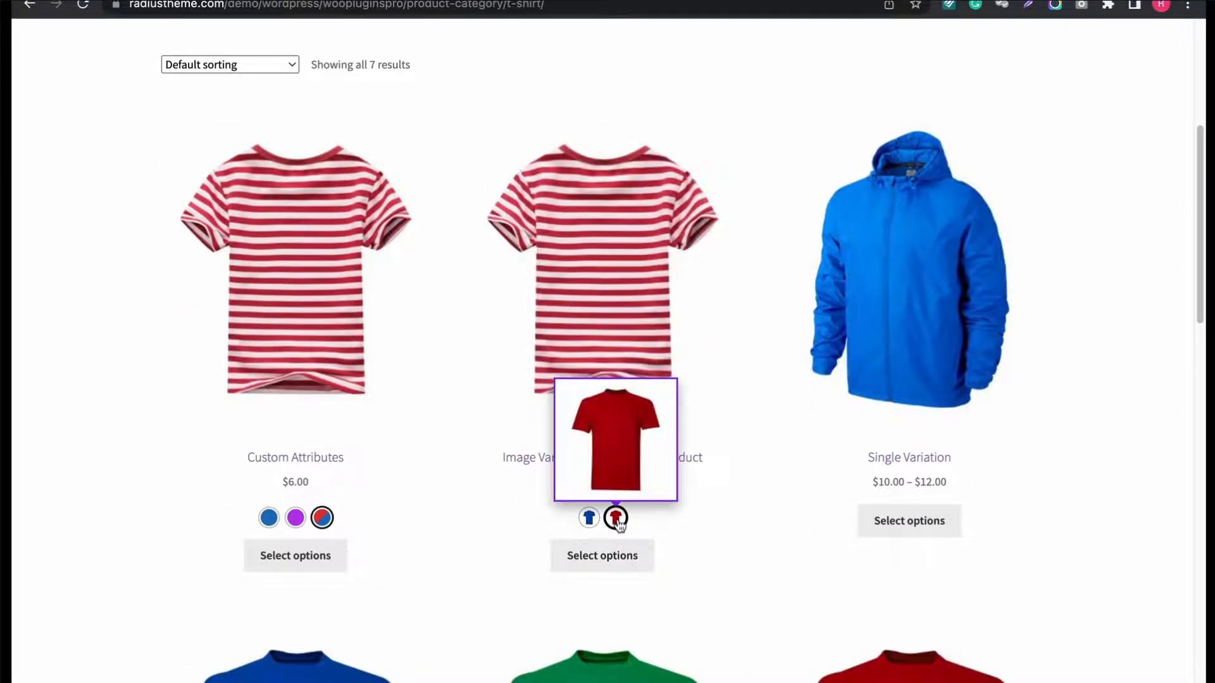
Open the demo's Product Detail Page and try the blue color swatch on the t-shirt.
scroll(460, 324, up, 5)
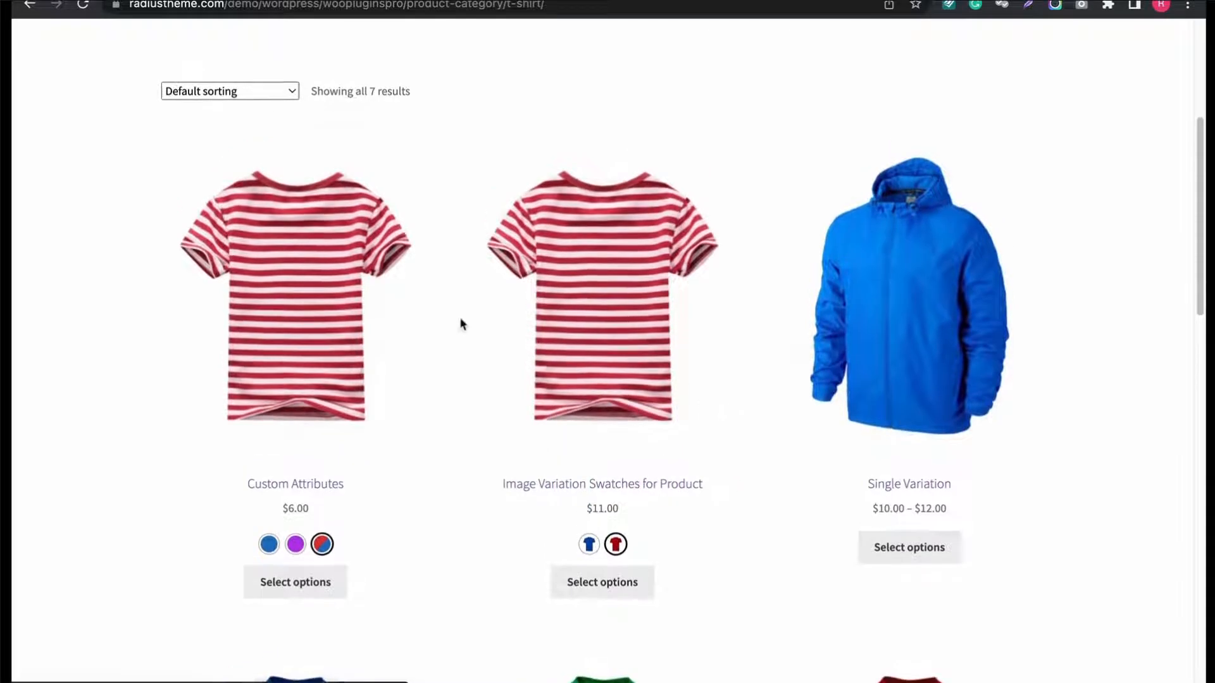
mouse_move(317, 125)
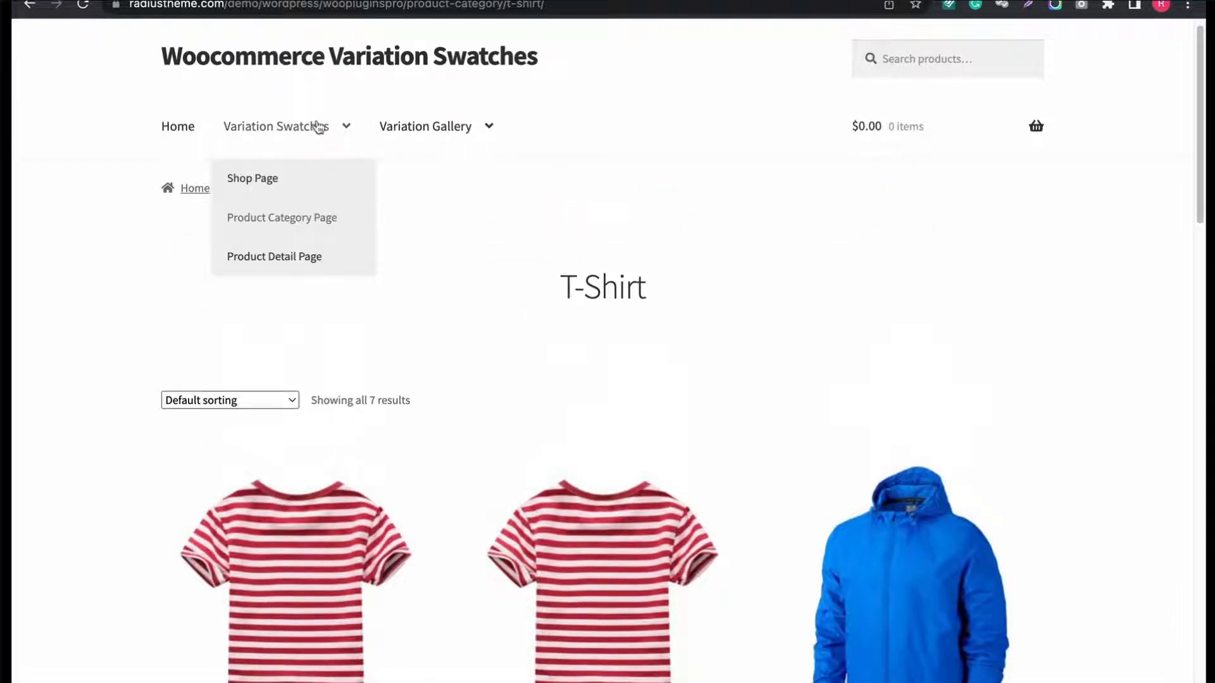
click(289, 265)
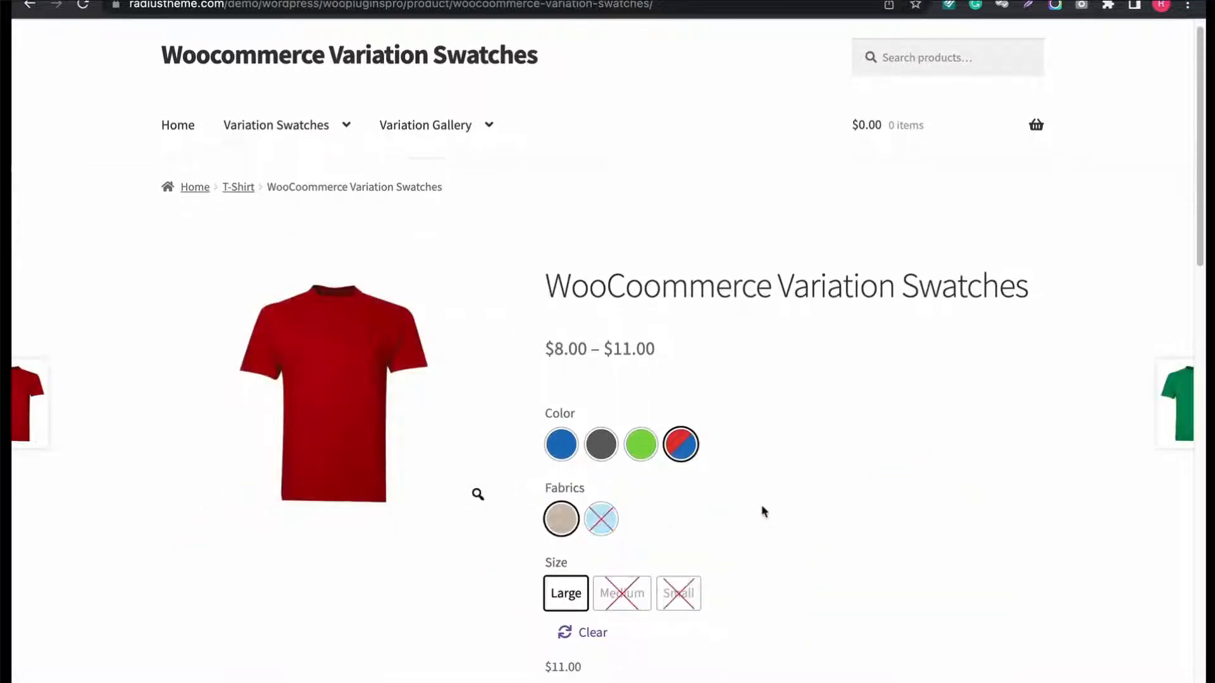
scroll(746, 507, down, 1)
click(573, 426)
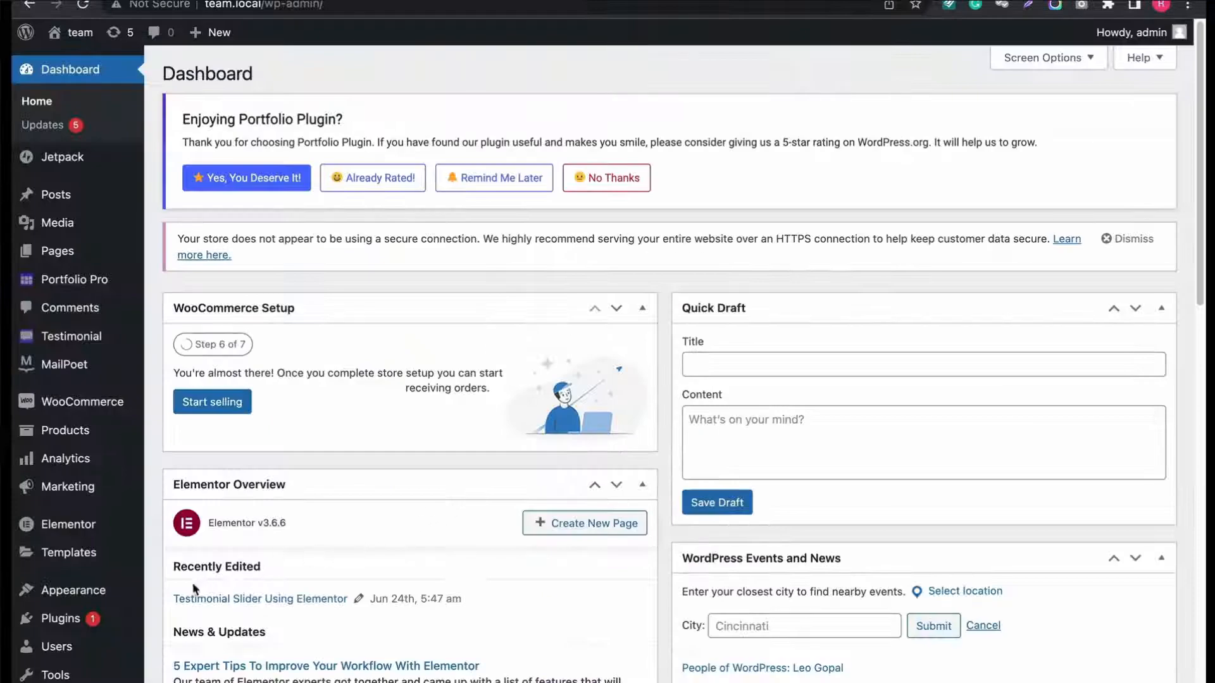
Go to adding new plugins in the team.local WordPress dashboard and search for "variation swatches for woo".
mouse_move(65, 624)
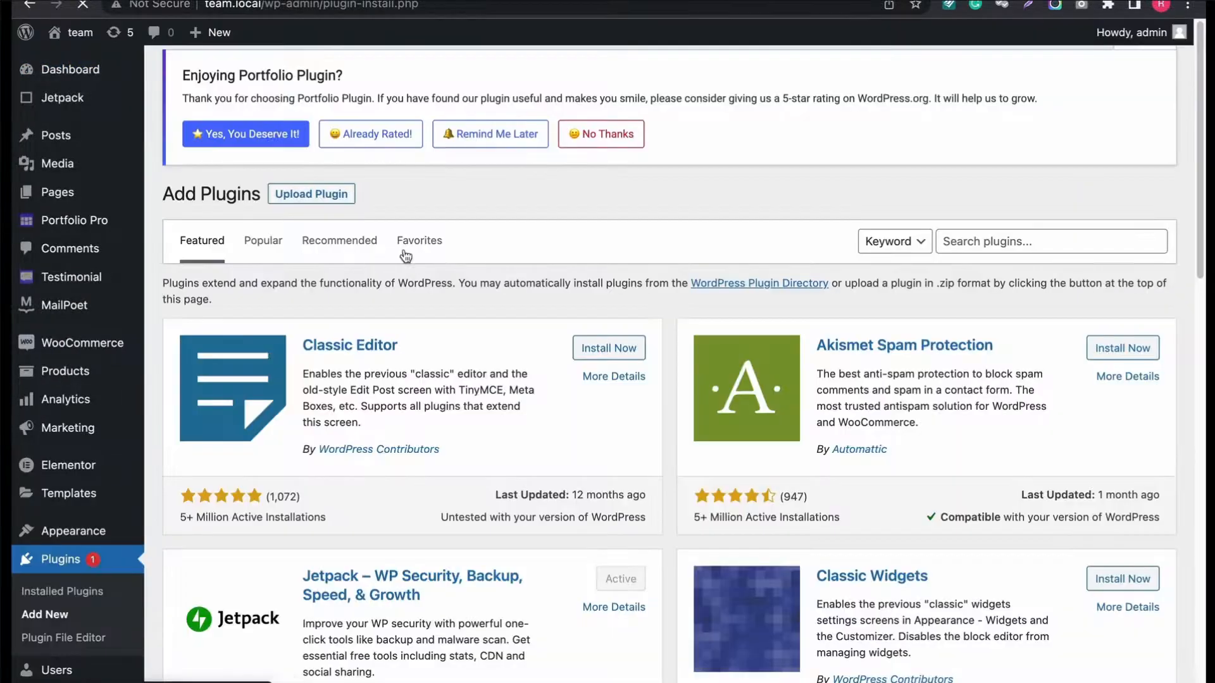
click(994, 242)
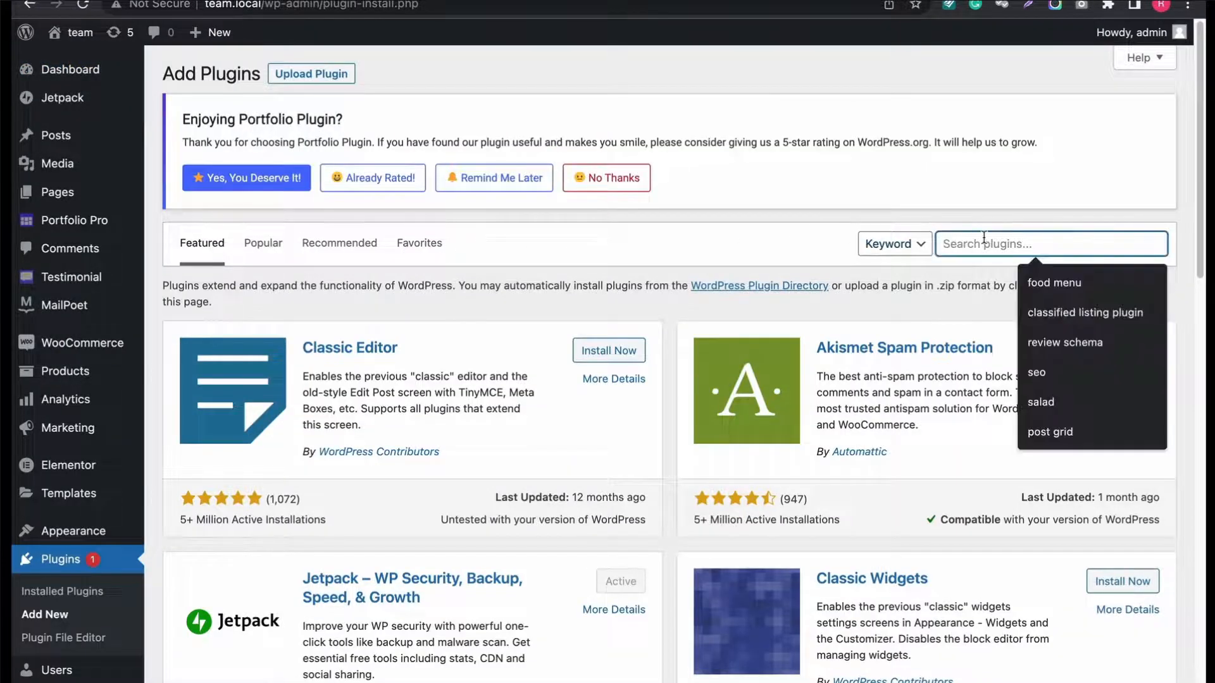
text(variat)
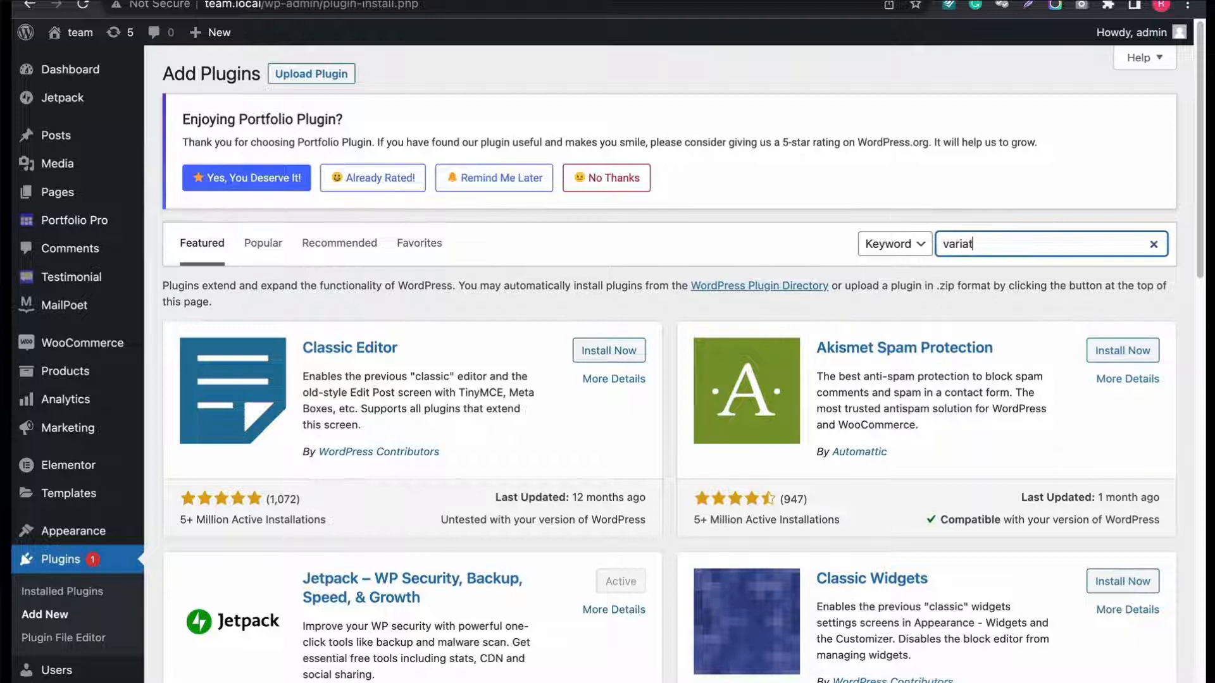
text(ion swatches for woo)
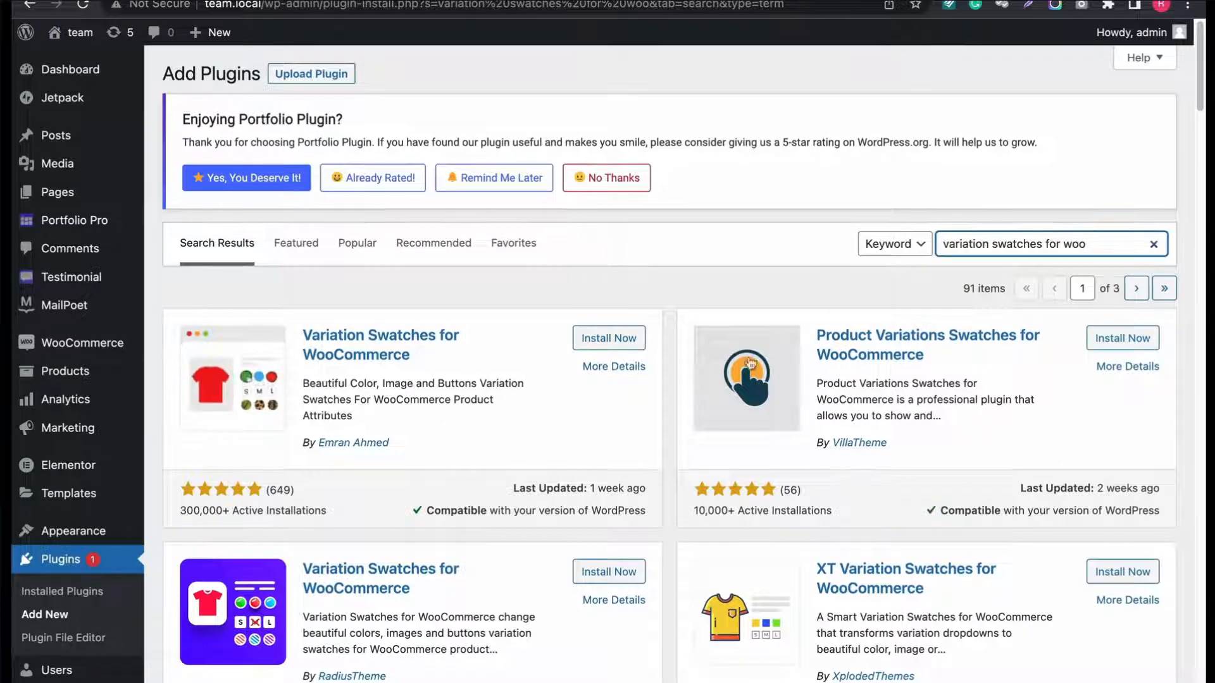
Install and activate Variation Swatches for WooCommerce by RadiusTheme, and look through the installed plugins.
click(624, 574)
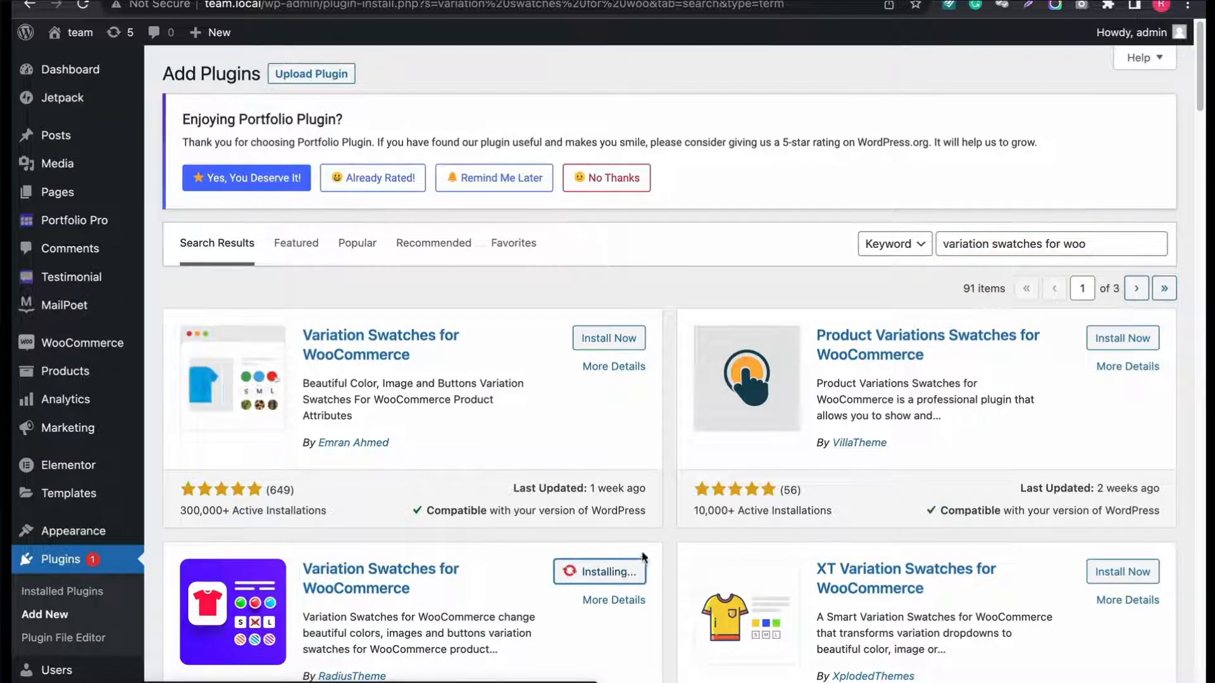
scroll(641, 557, down, 1)
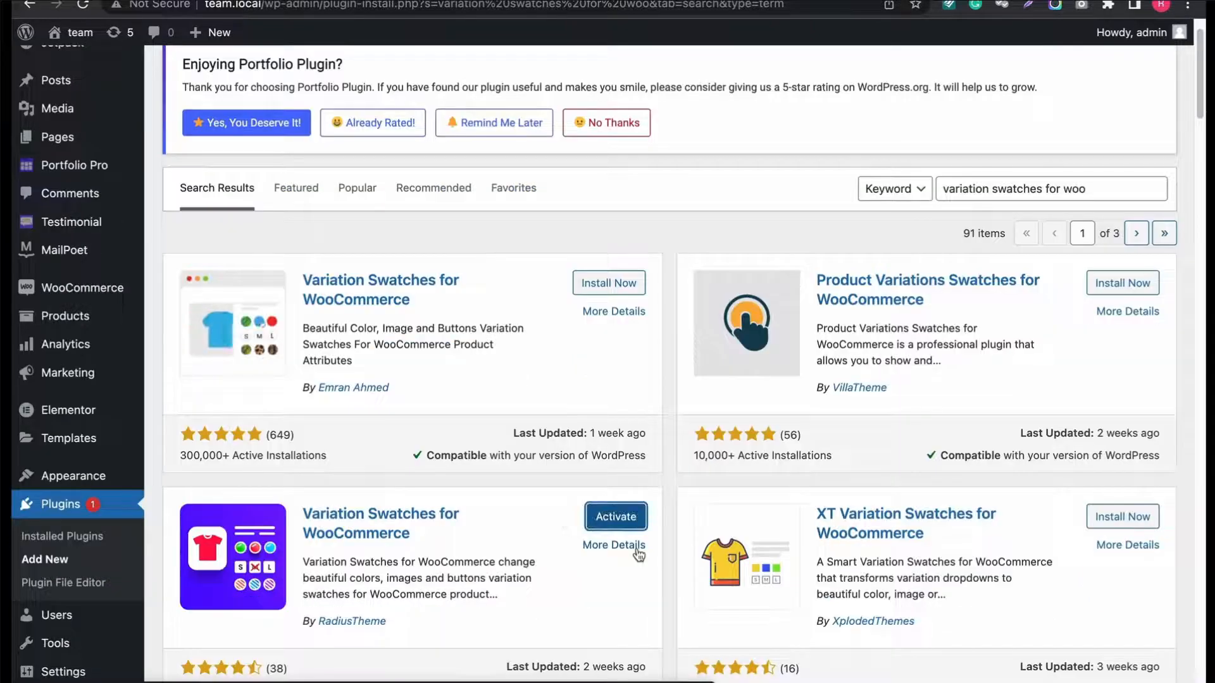
click(625, 522)
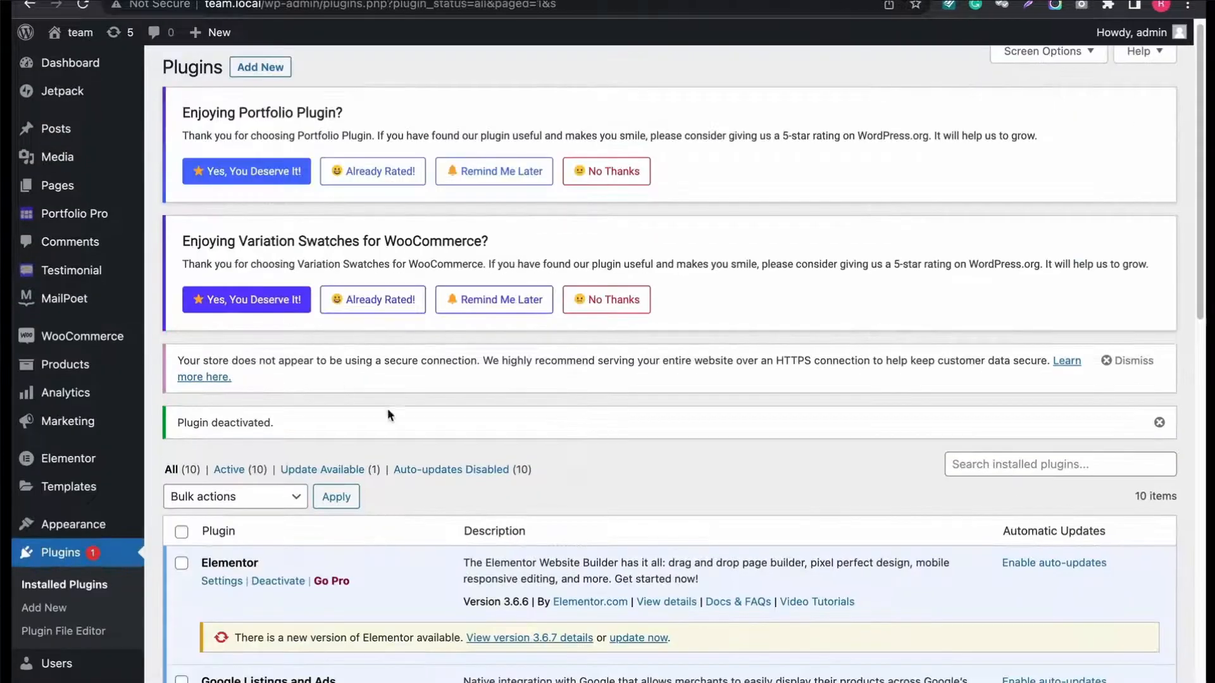
scroll(430, 428, down, 5)
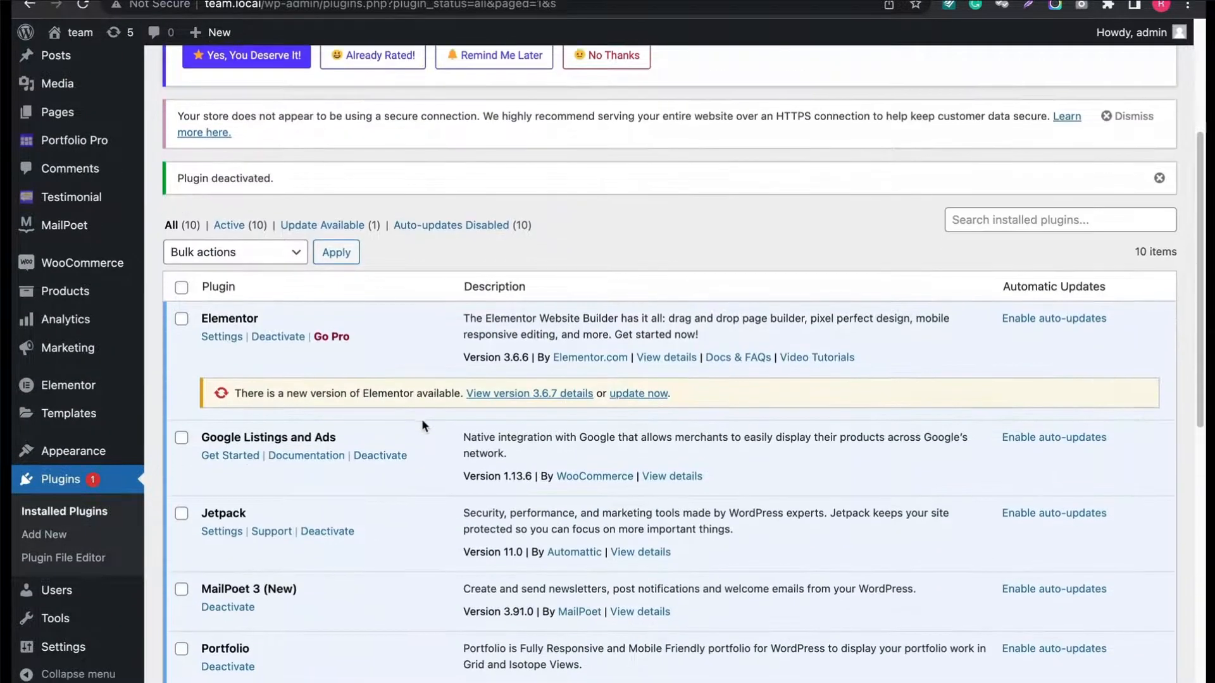
scroll(422, 420, down, 10)
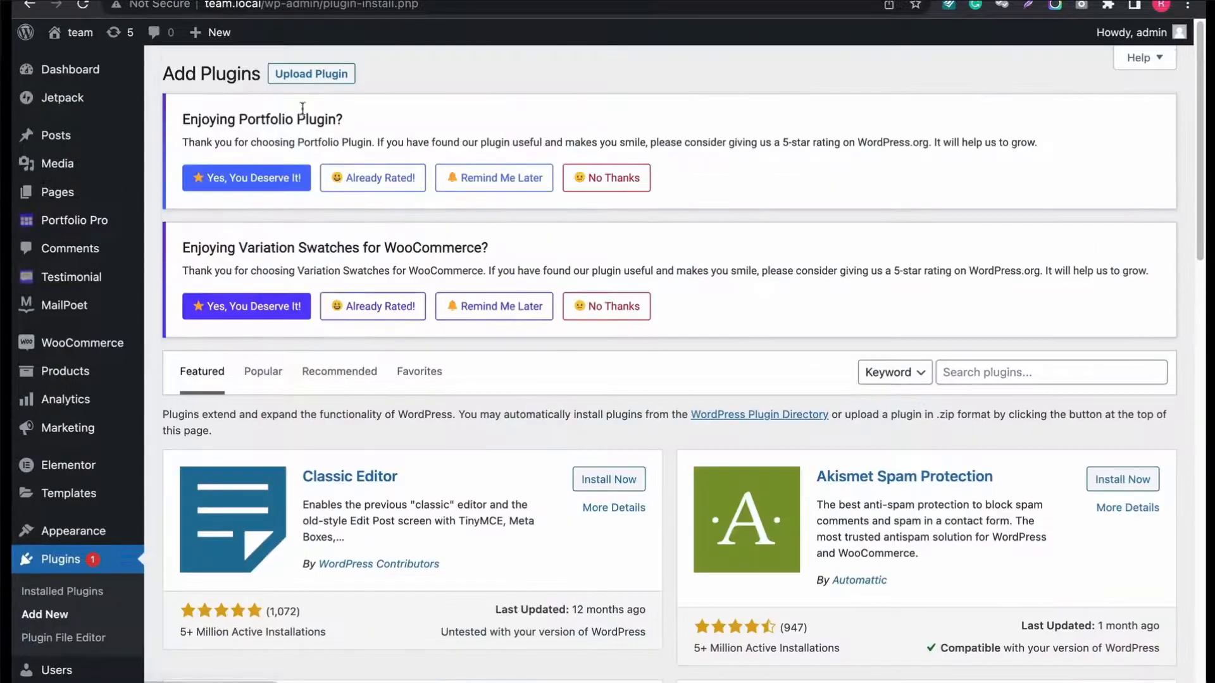
Upload the Variation Swatches Pro 2.0.1.3 zip from Downloads, install and activate it, and check it among the installed plugins.
click(305, 75)
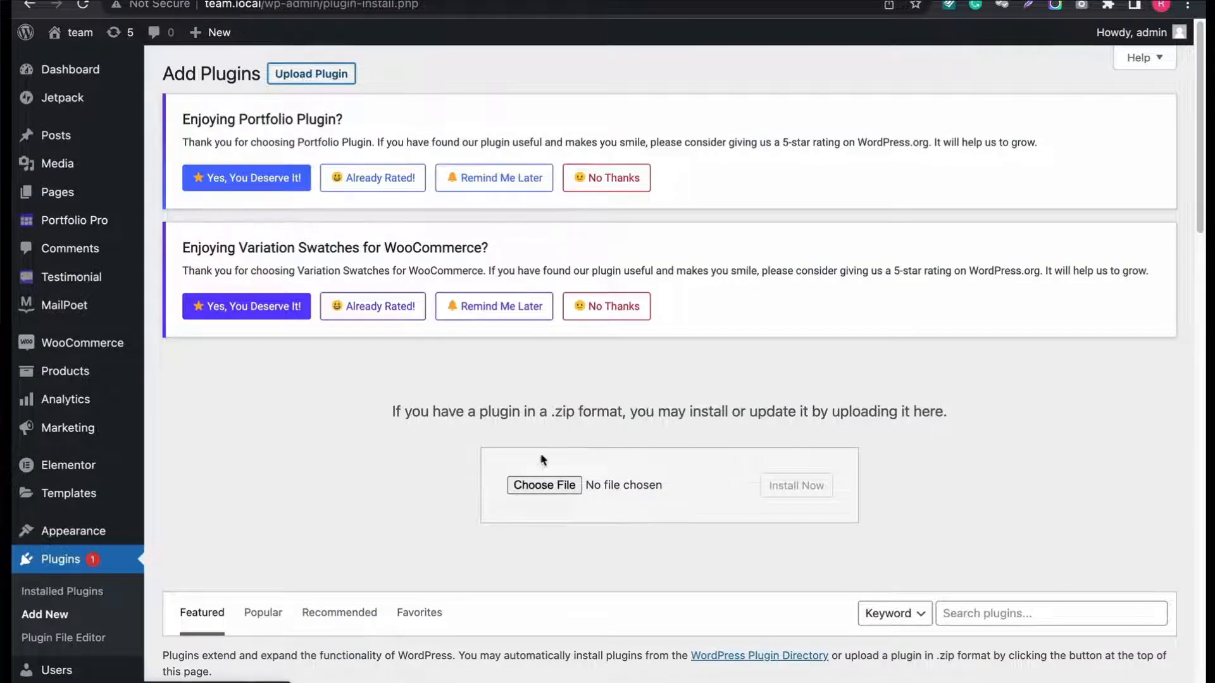
click(556, 486)
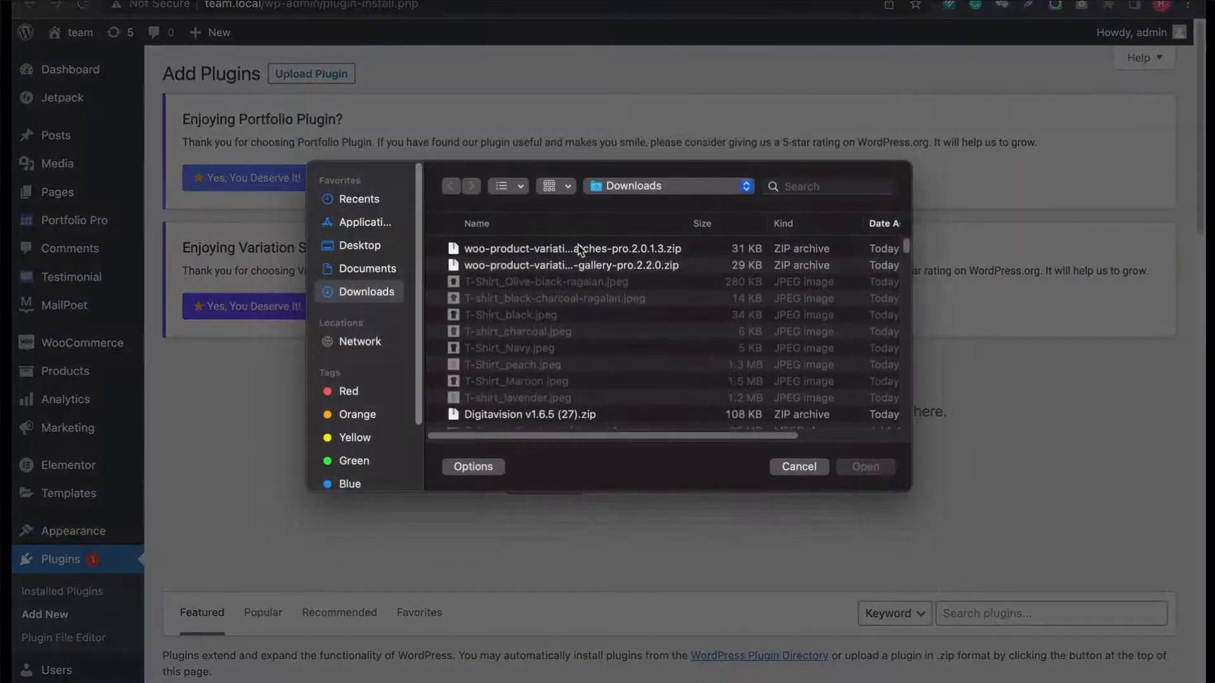
click(580, 250)
click(866, 468)
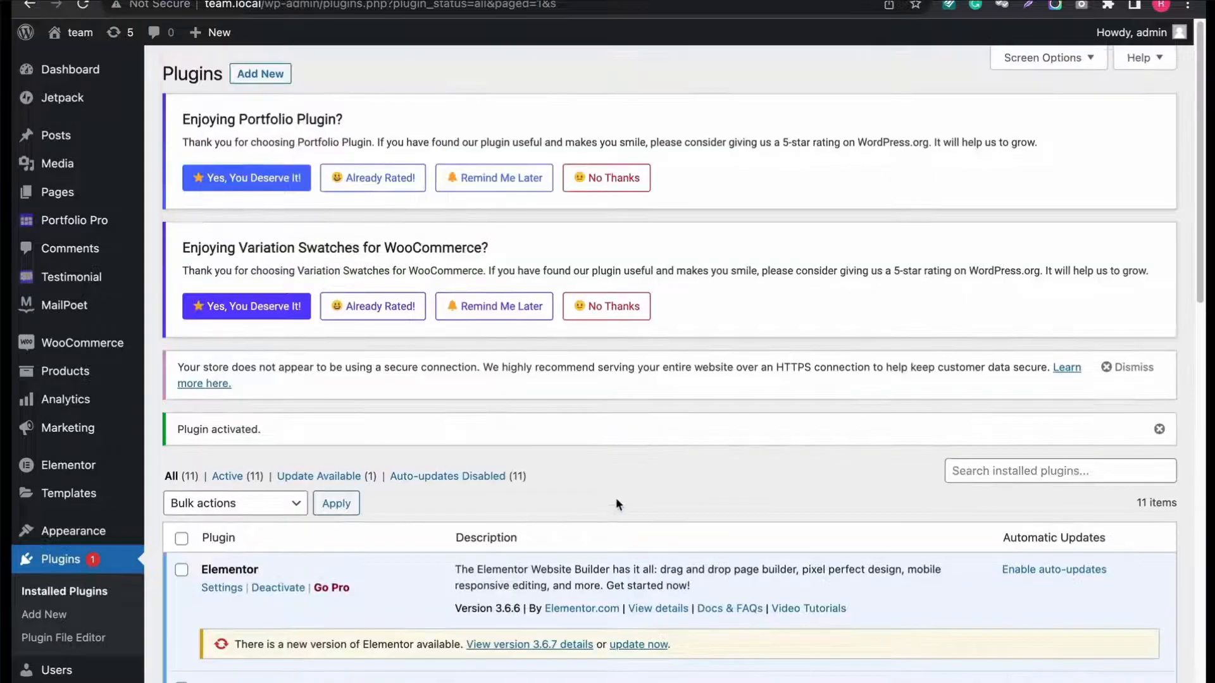
scroll(616, 497, down, 10)
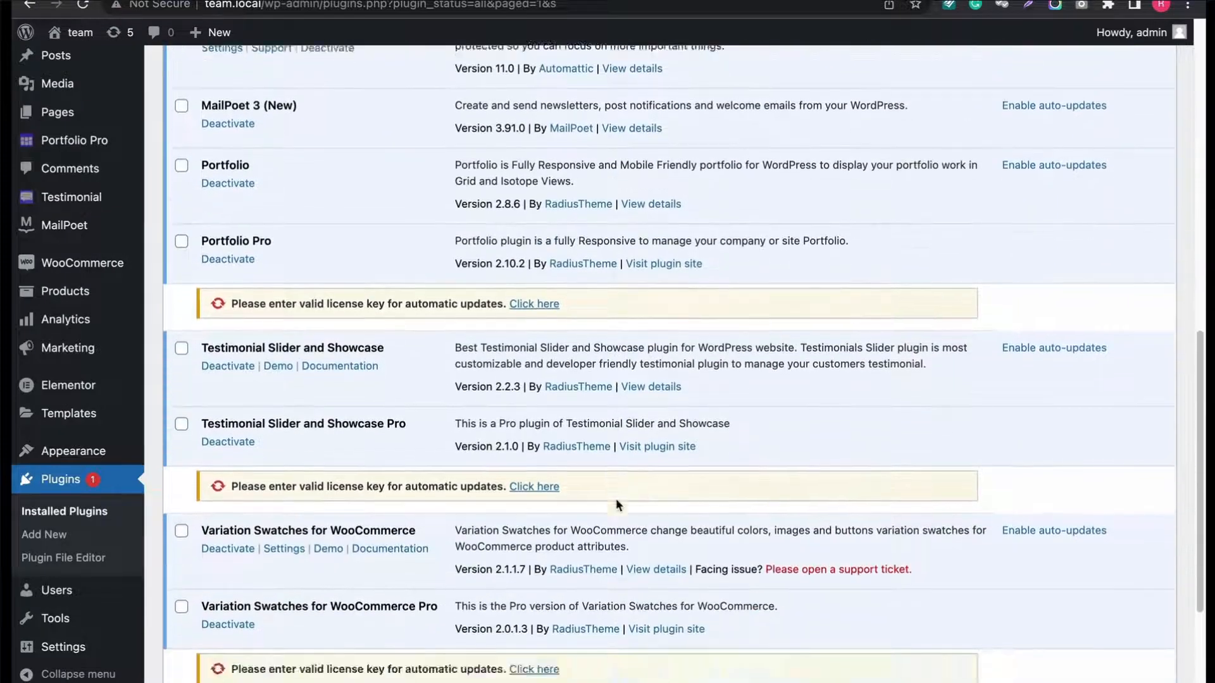
scroll(616, 501, down, 2)
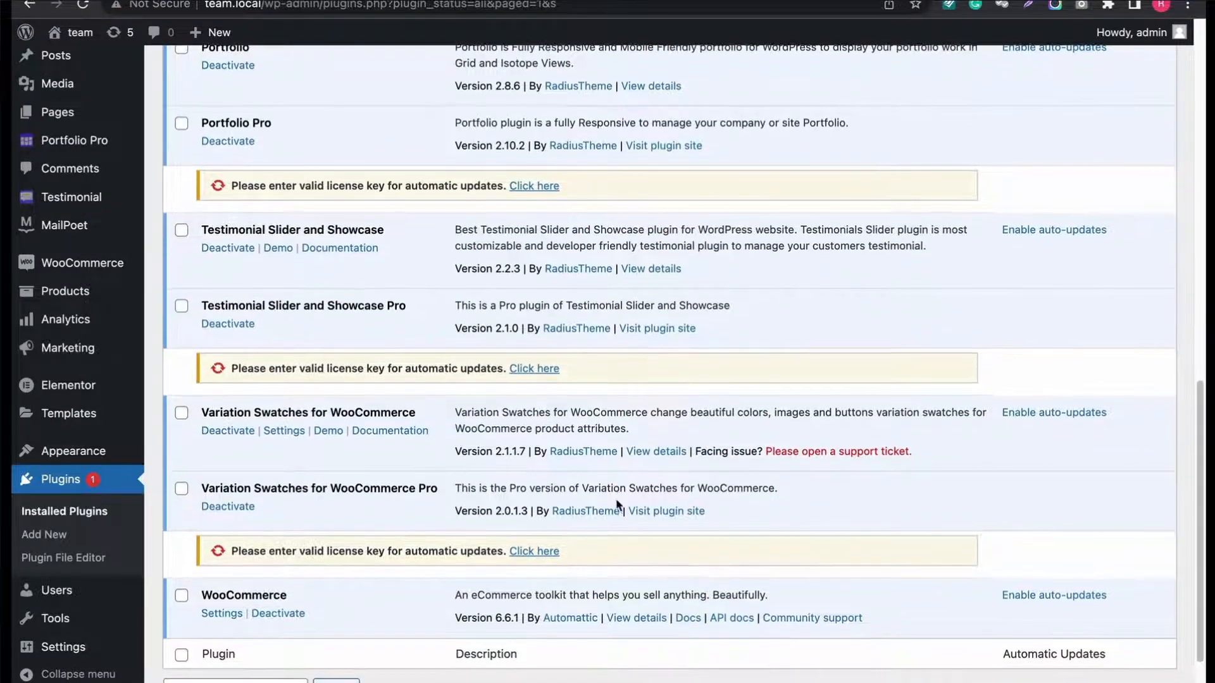
scroll(617, 504, down, 1)
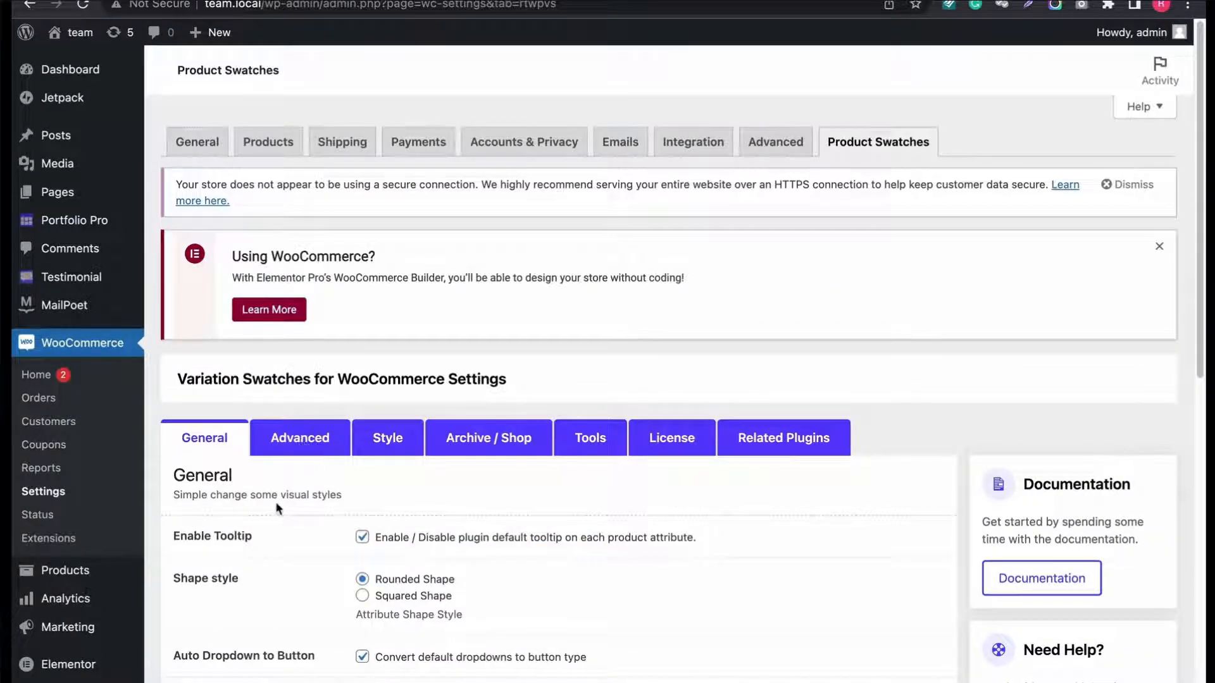
Set the shape style to Squared Shape in the General swatch settings and look through the attribute image size options.
scroll(277, 507, down, 4)
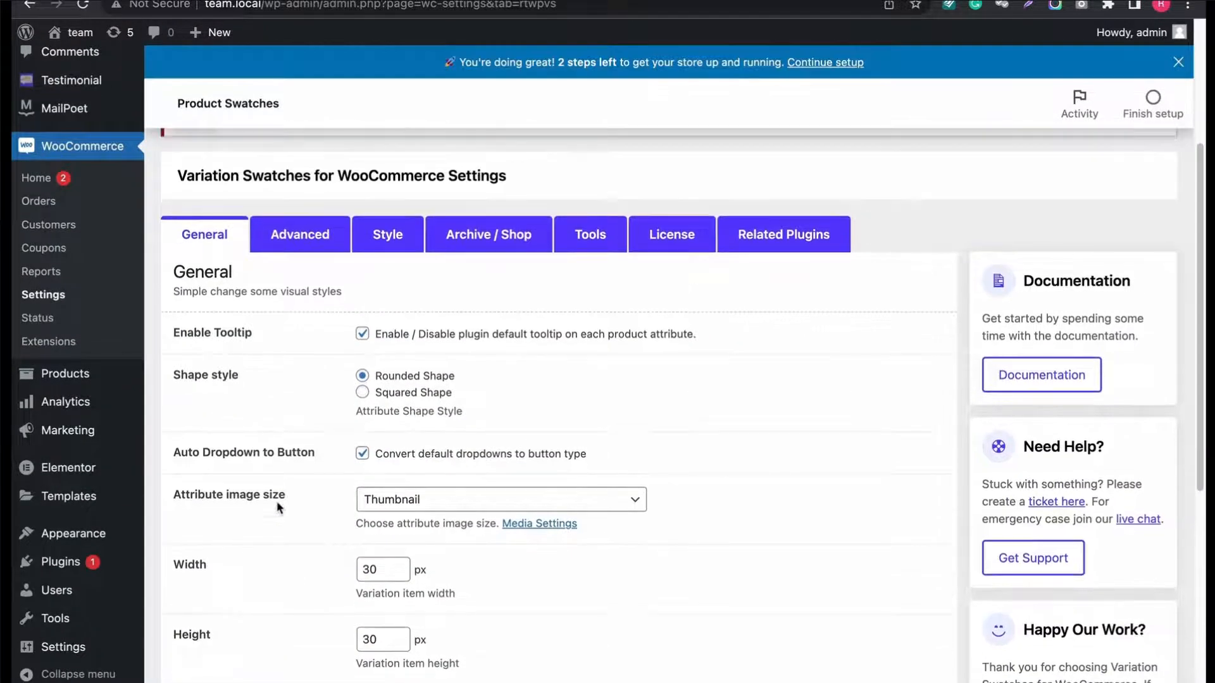
scroll(278, 506, down, 1)
scroll(279, 507, down, 1)
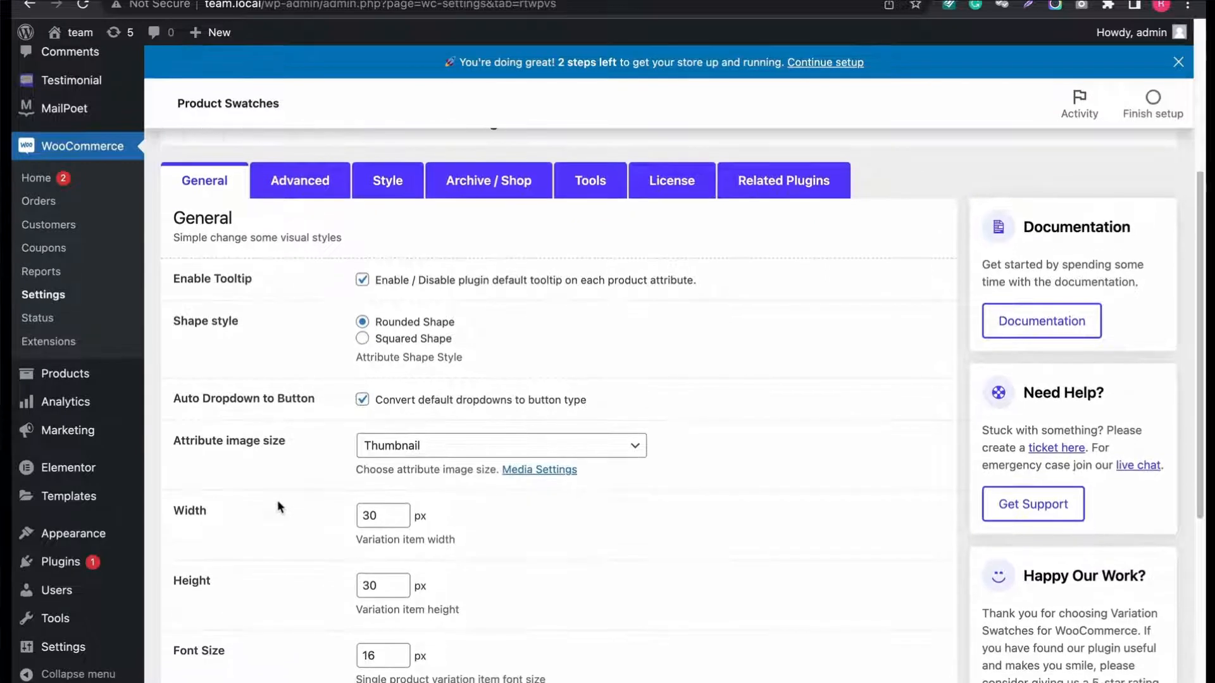
scroll(277, 502, down, 1)
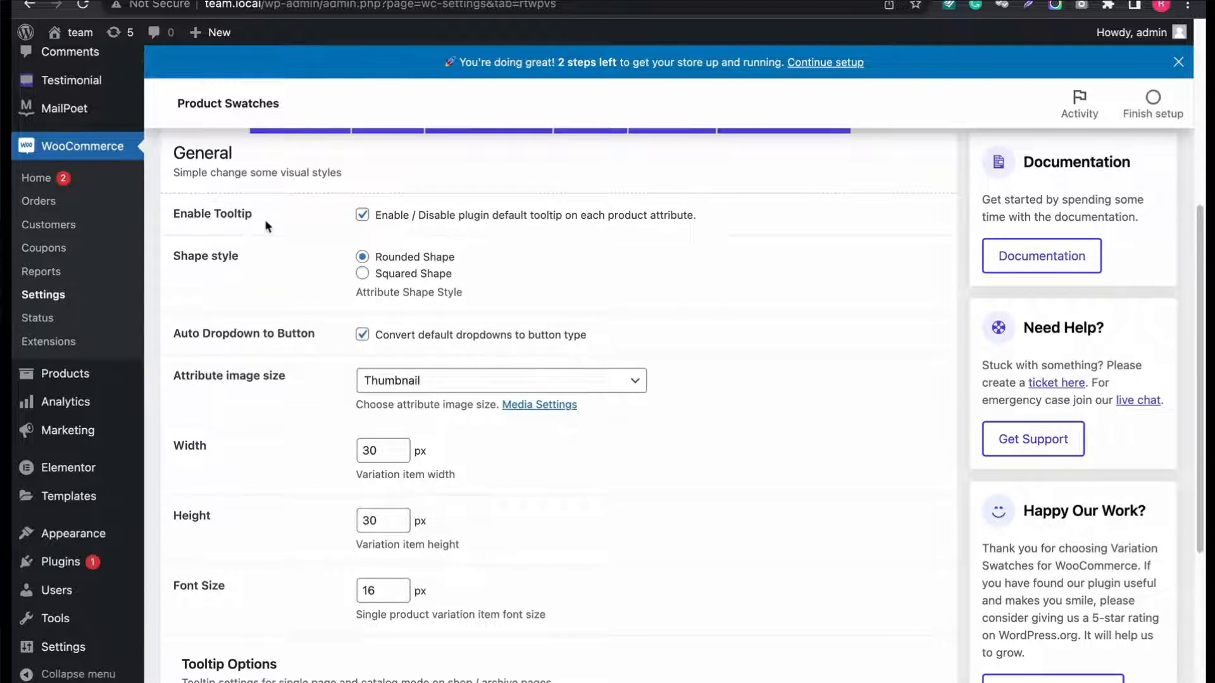
scroll(265, 219, down, 1)
scroll(282, 249, down, 1)
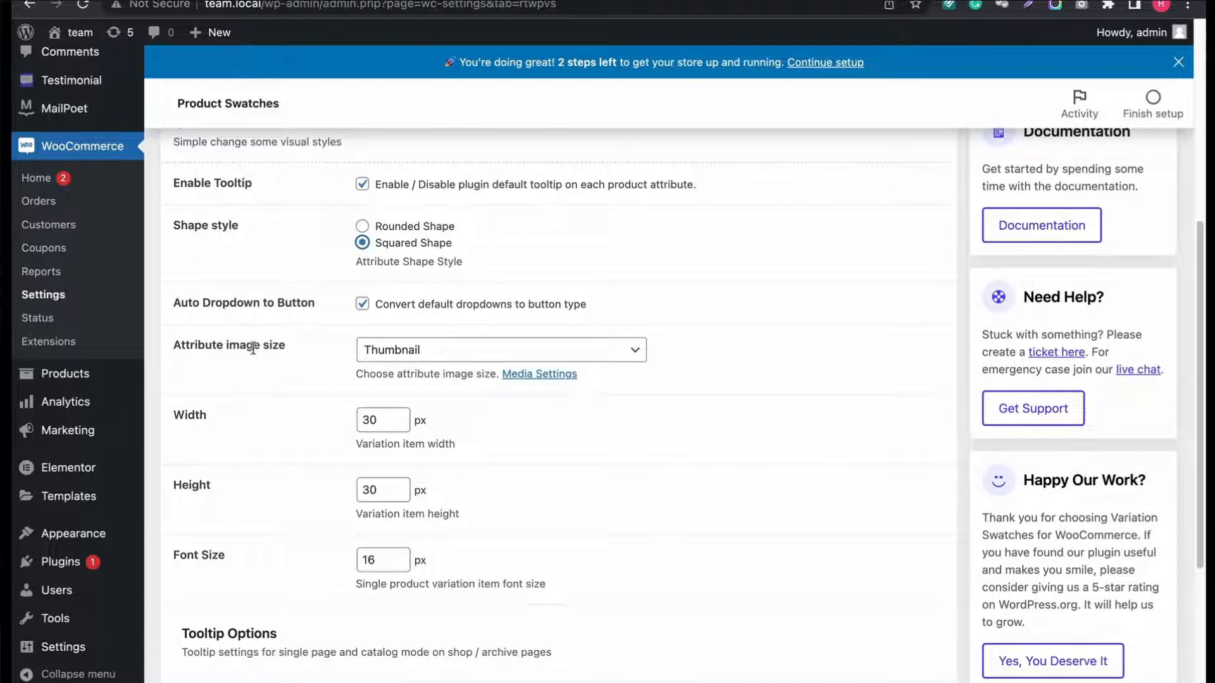
scroll(256, 346, down, 2)
click(374, 310)
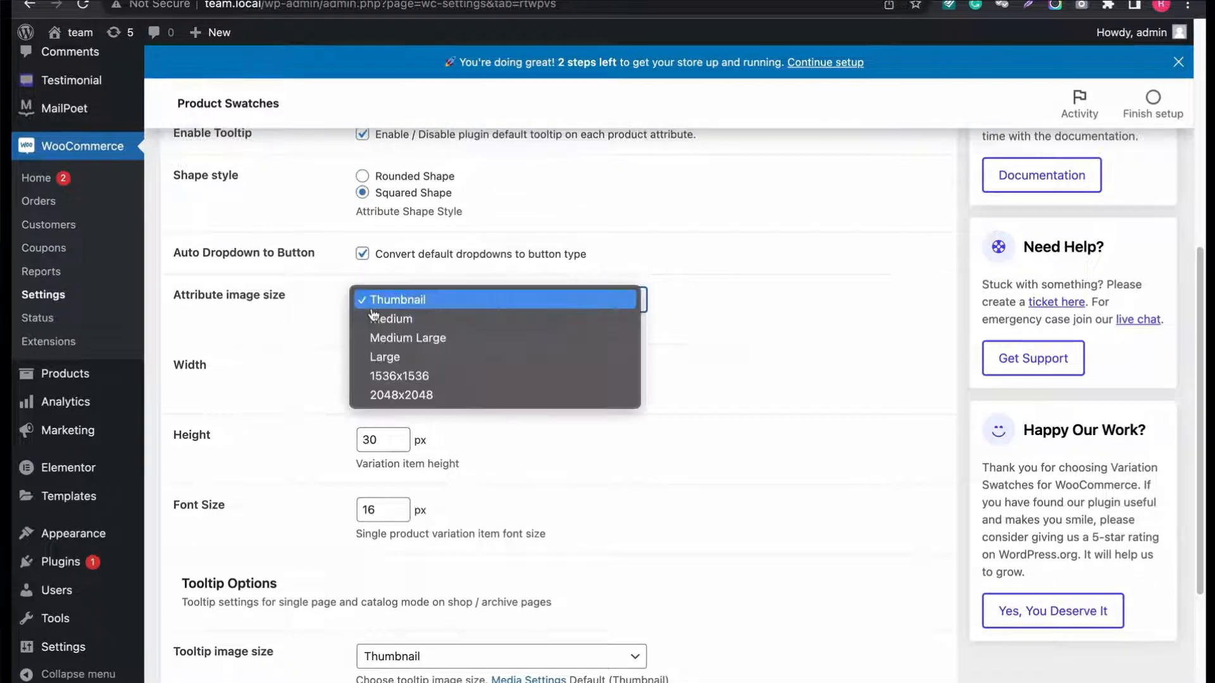
click(317, 347)
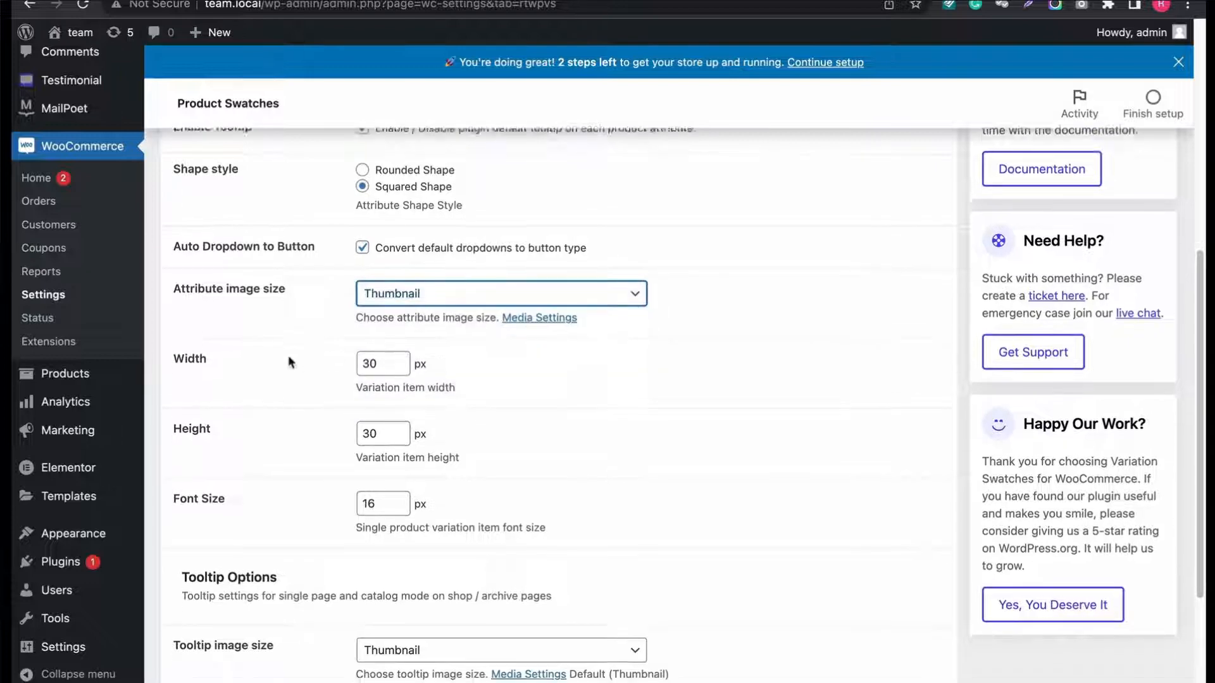
Look through the General size fields and the tooltip image size options, leaving Thumbnail selected.
scroll(289, 360, down, 2)
scroll(288, 361, down, 4)
click(414, 466)
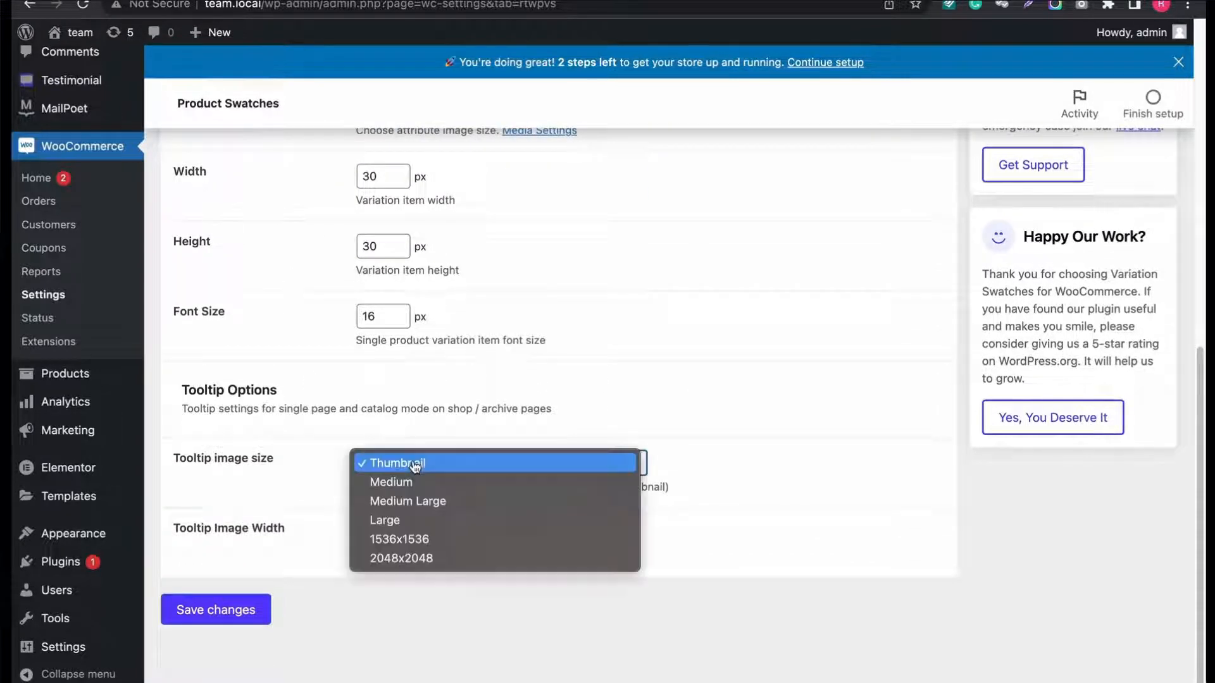
click(717, 466)
click(239, 619)
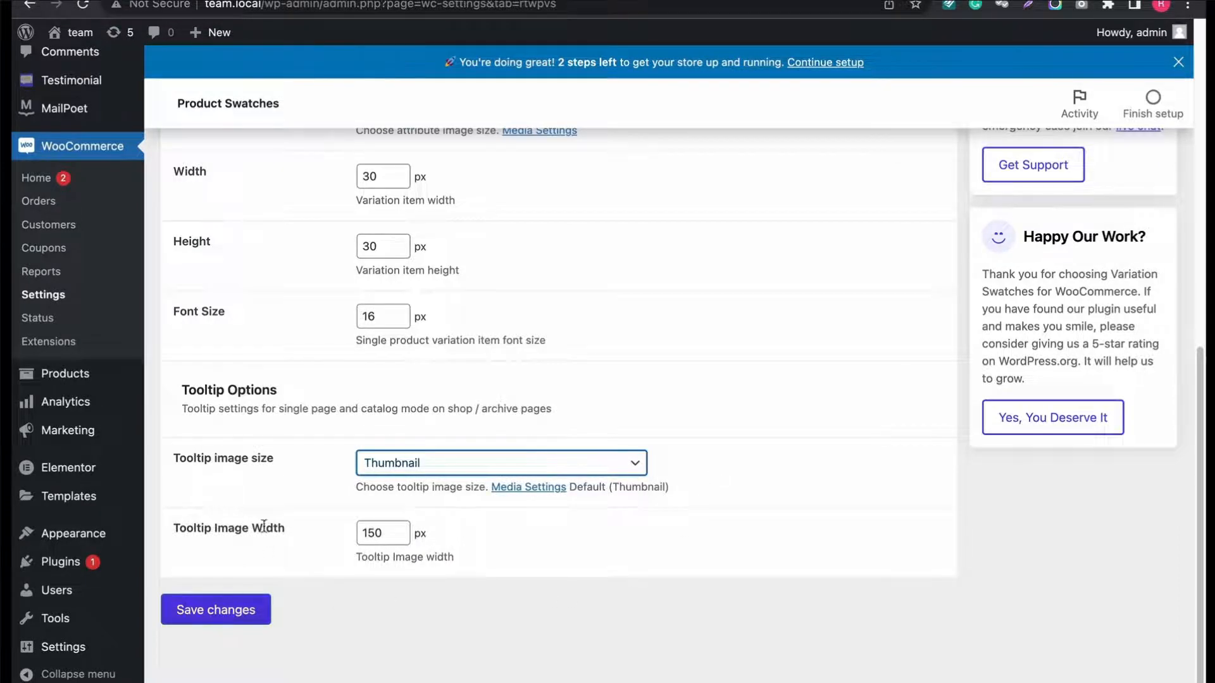
Open the Advanced swatch settings and set the Ajax variation threshold to 1.
click(324, 170)
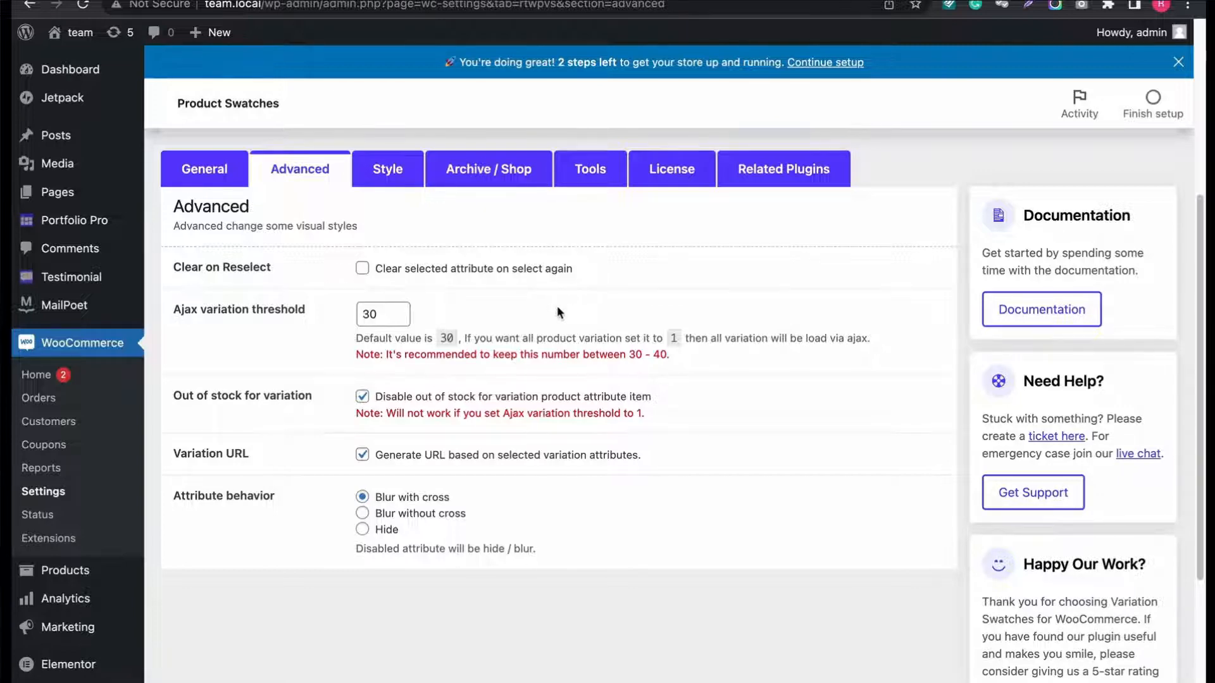
scroll(566, 297, down, 2)
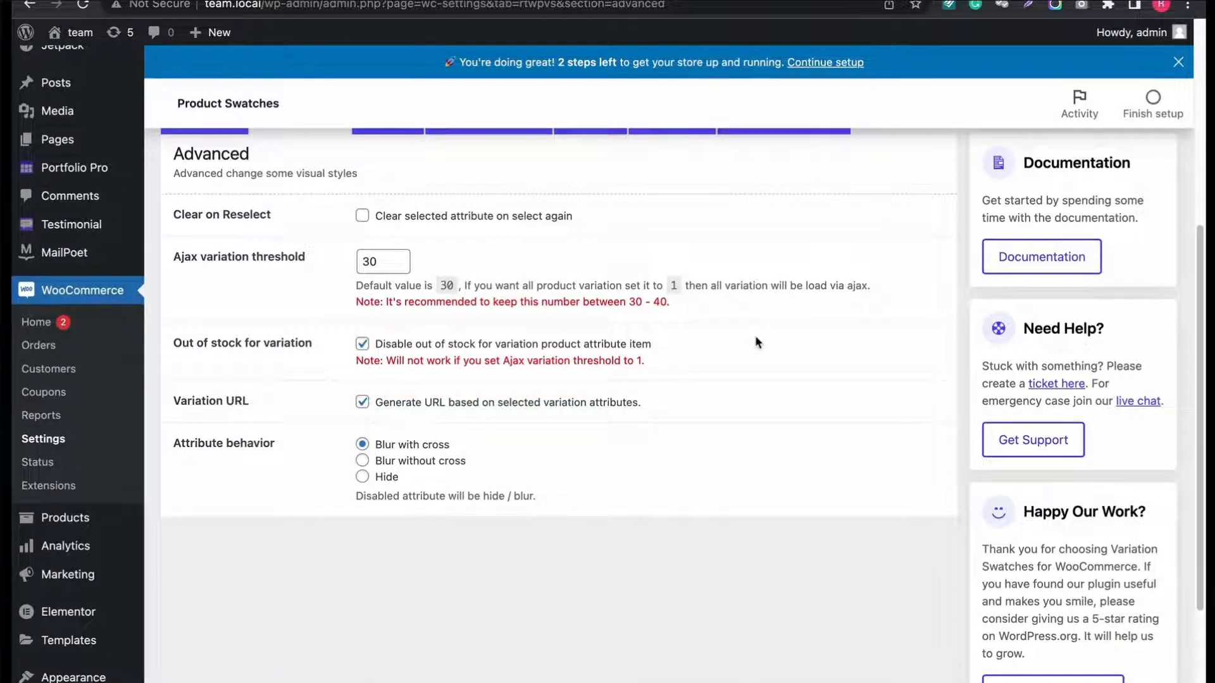
scroll(757, 342, down, 3)
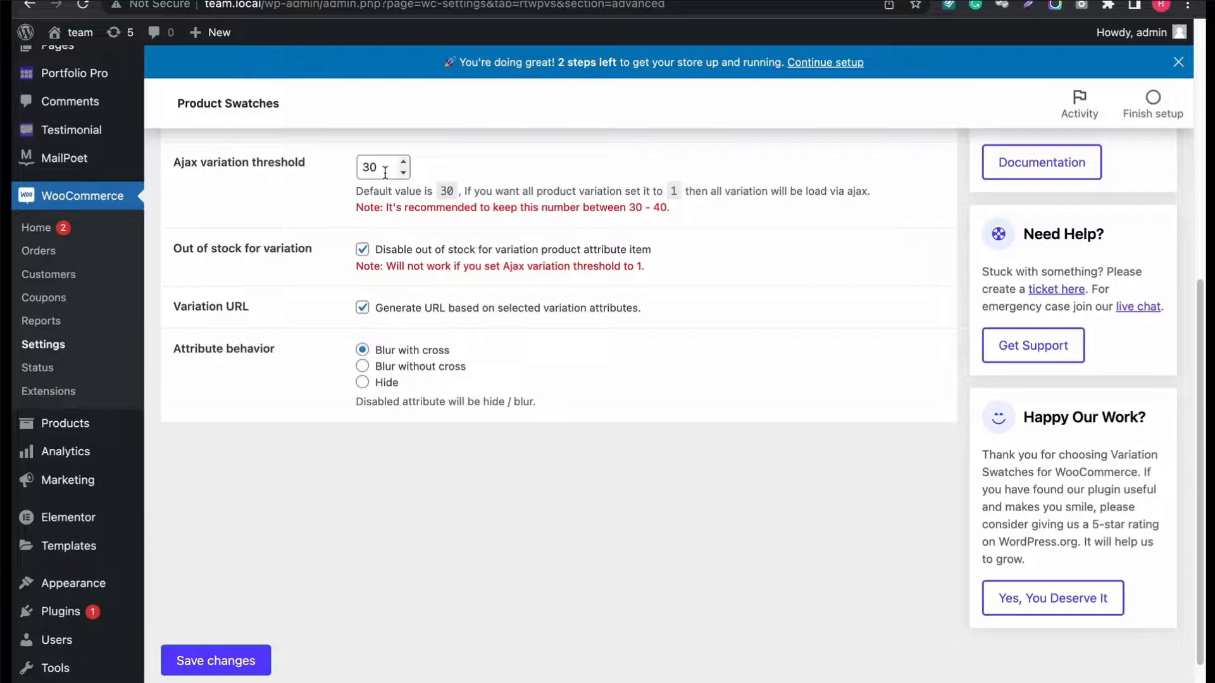
double_click(370, 167)
text(1)
click(681, 245)
Try Blur without cross as the attribute behavior and switch back to Blur with cross.
scroll(672, 302, down, 2)
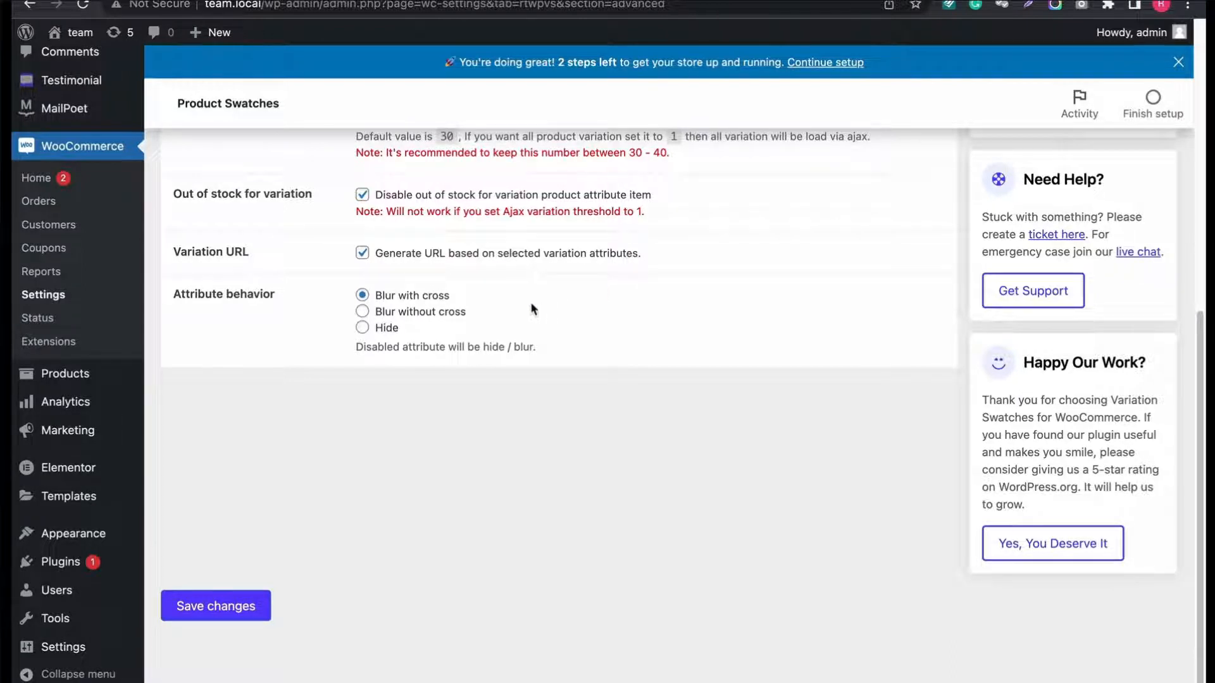
click(363, 312)
click(363, 295)
Open the Style settings and look at the color pickers for the tooltip background and tooltip text.
scroll(367, 301, up, 5)
click(384, 281)
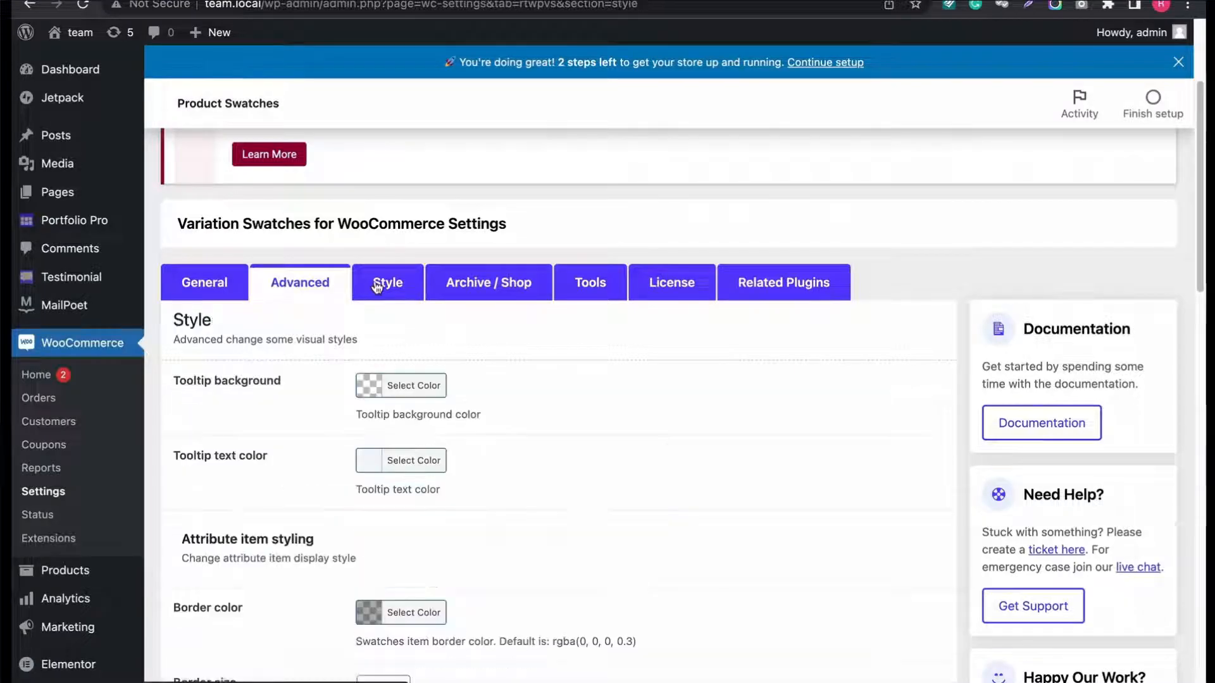
scroll(506, 317, down, 1)
scroll(509, 319, down, 1)
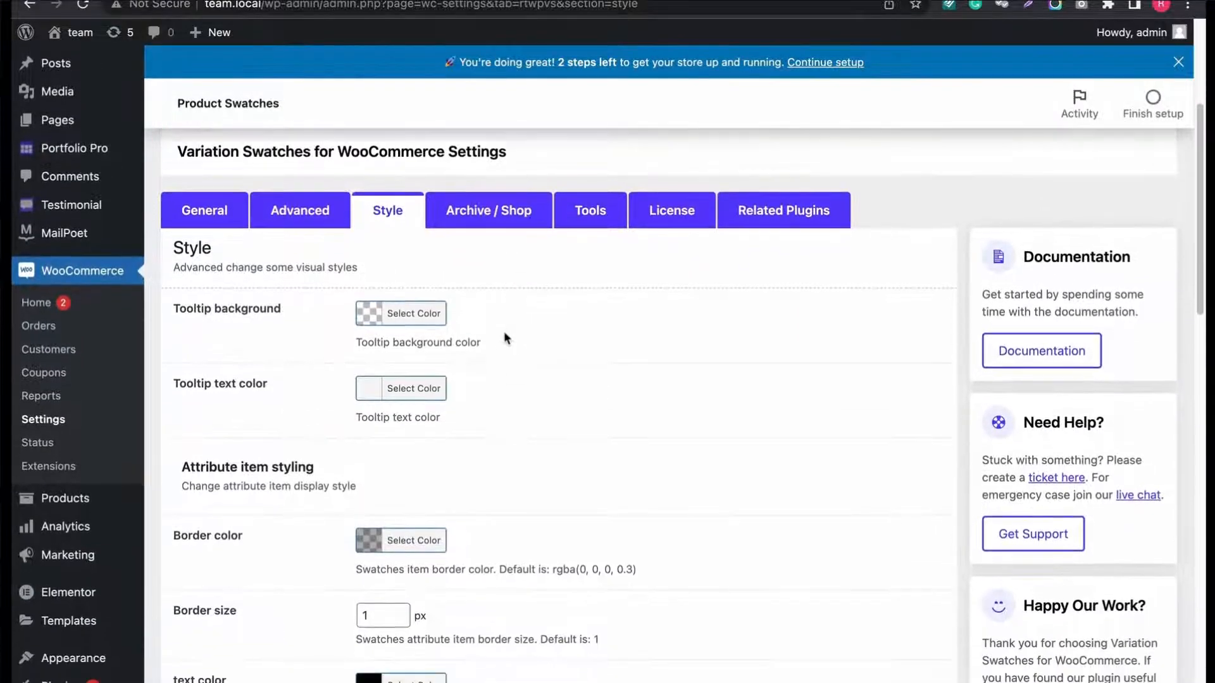
click(420, 313)
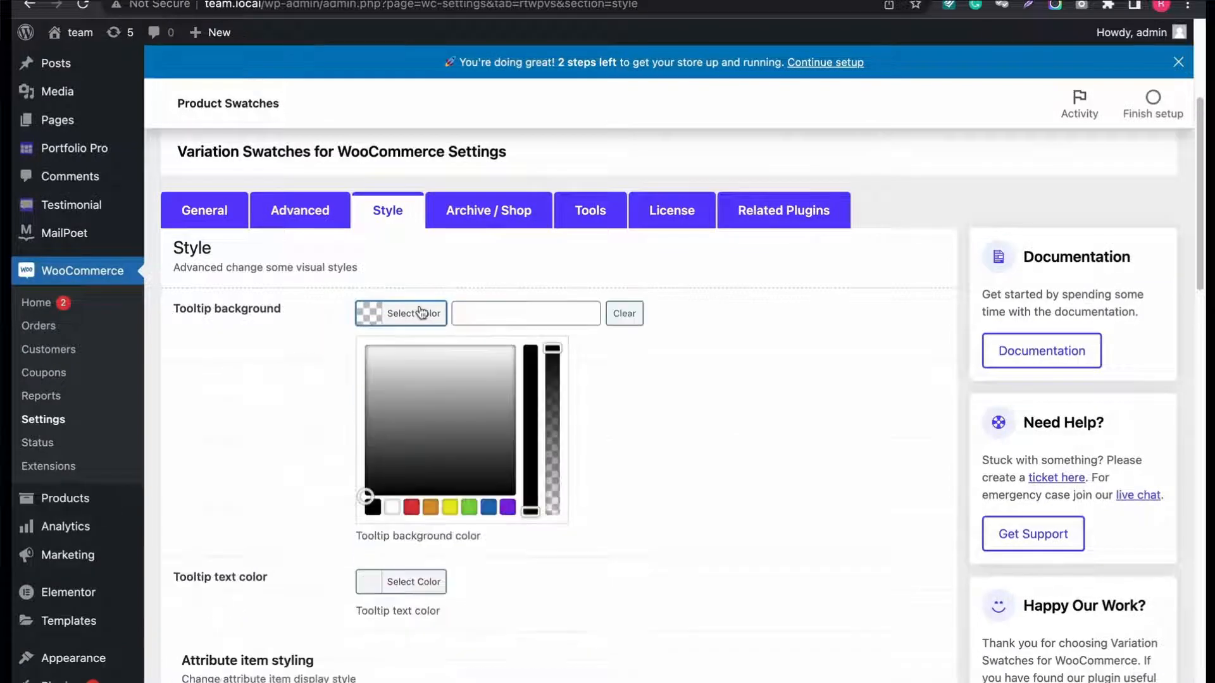
click(691, 399)
scroll(691, 400, down, 4)
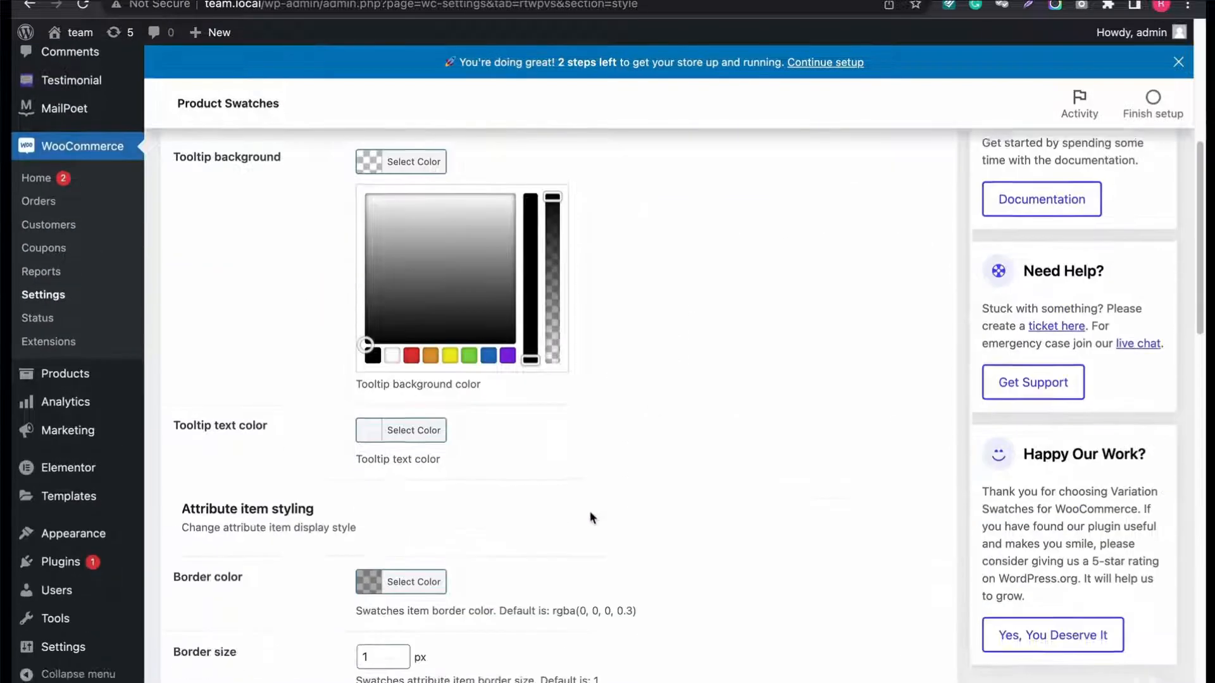
click(430, 418)
scroll(676, 416, down, 6)
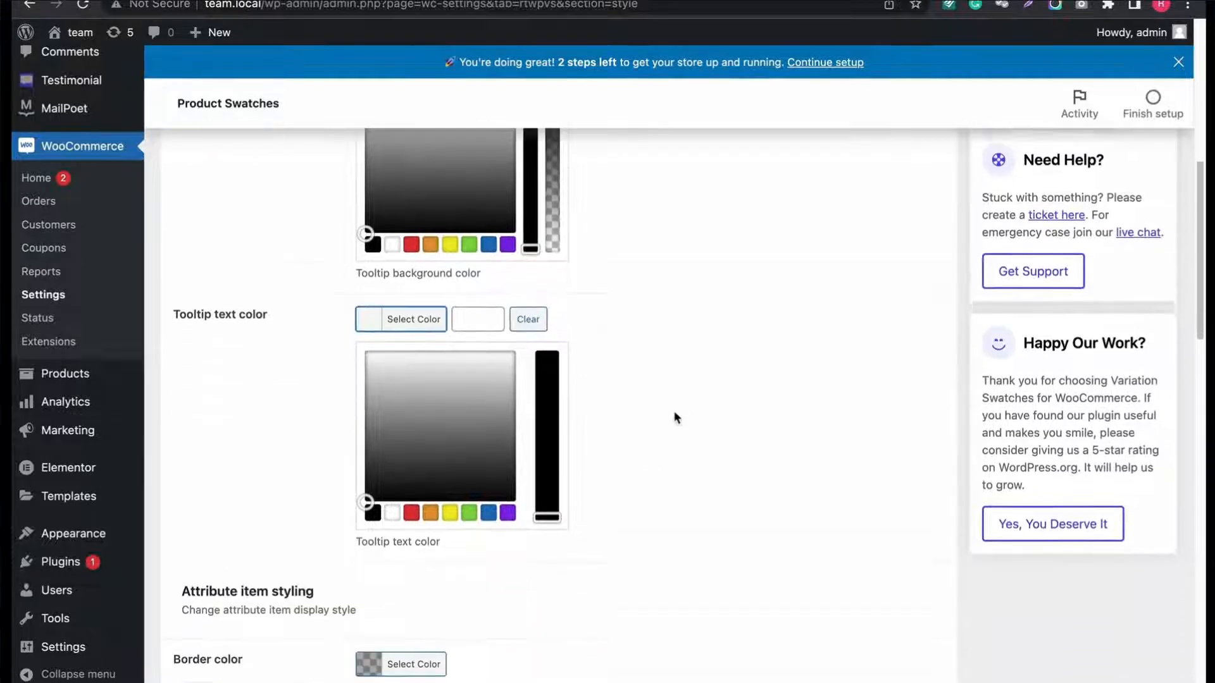
Look at the attribute item border, text and background color pickers and the hover styling settings.
scroll(635, 449, down, 3)
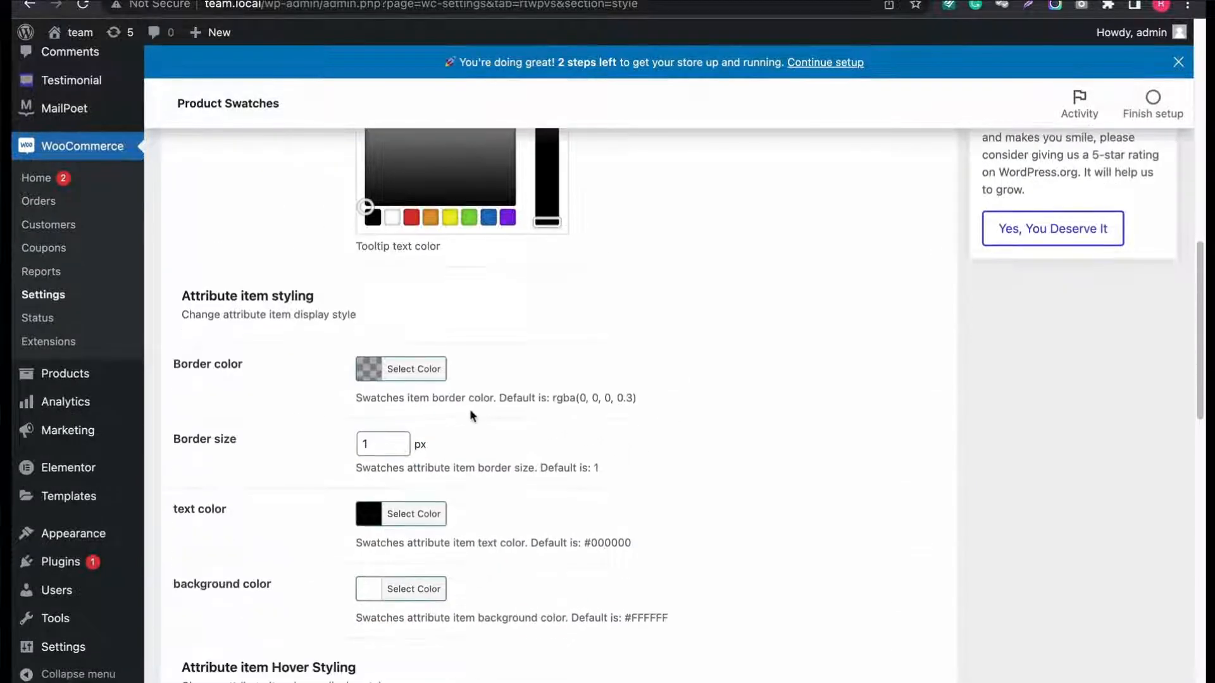
click(407, 370)
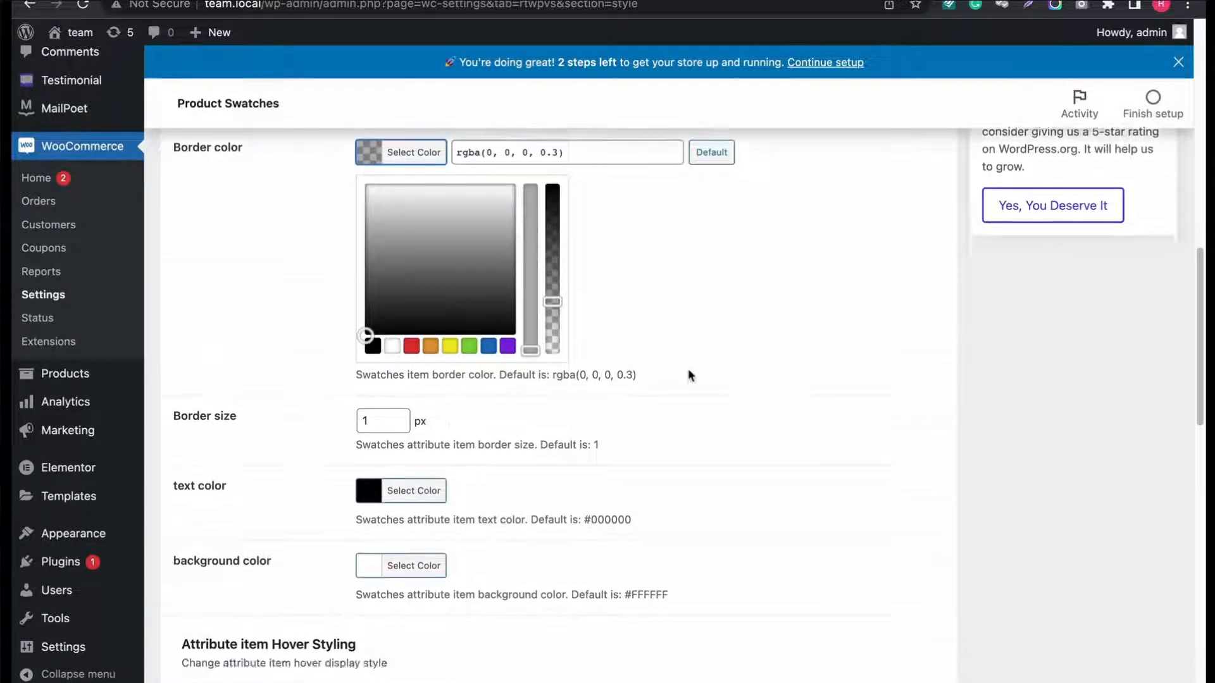
scroll(688, 368, down, 3)
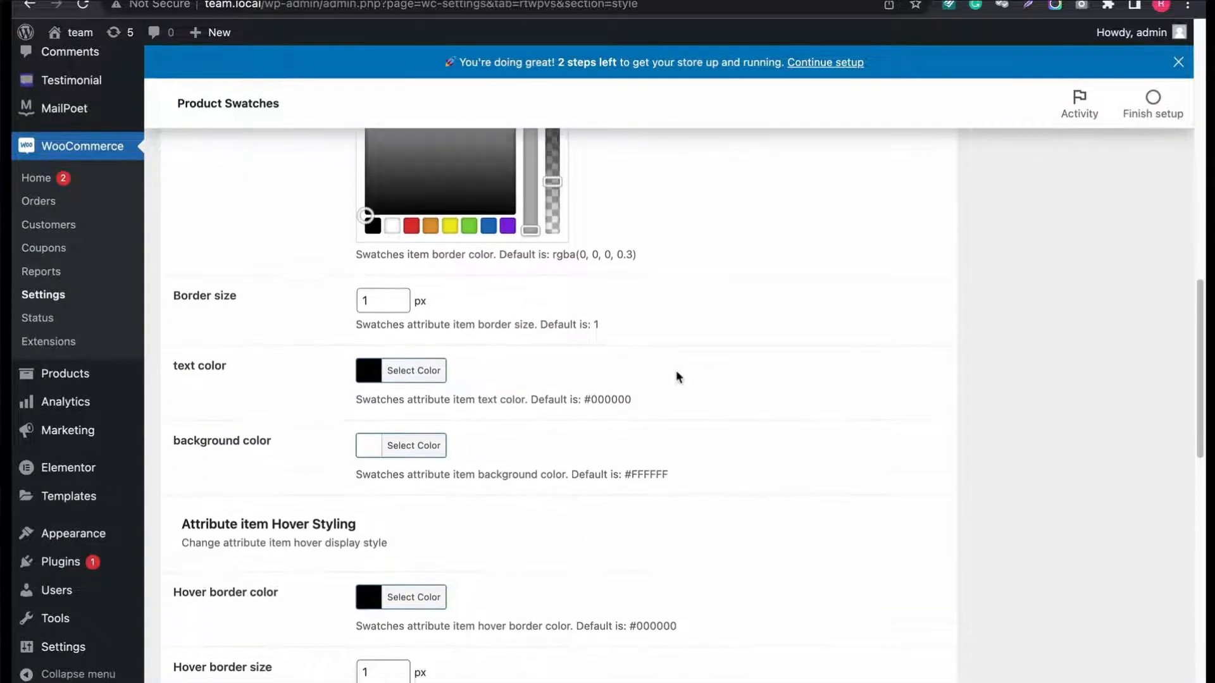
click(429, 356)
scroll(678, 382, down, 3)
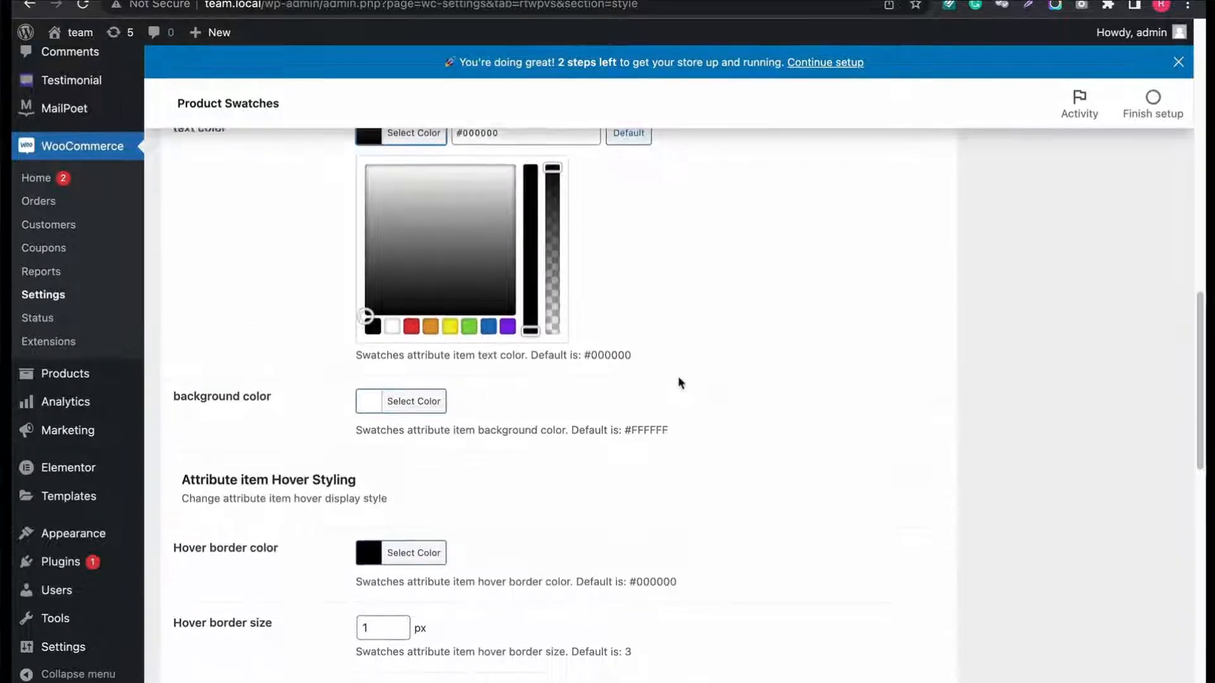
click(408, 286)
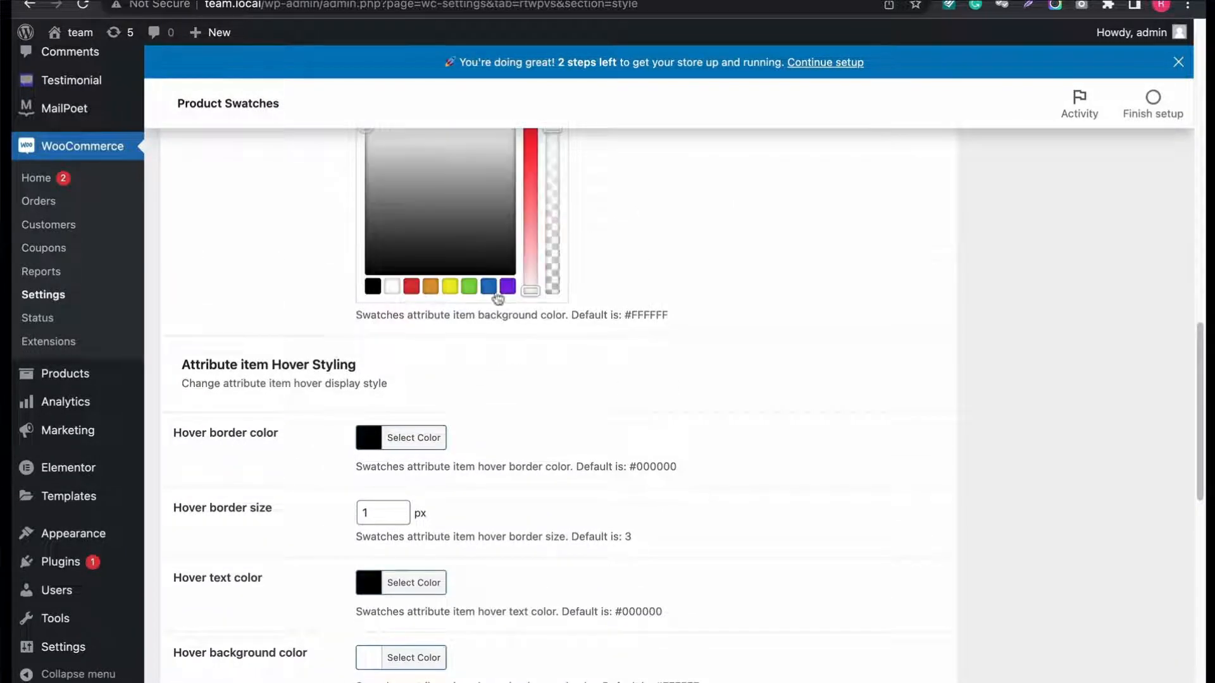
scroll(663, 336, down, 1)
scroll(658, 347, down, 3)
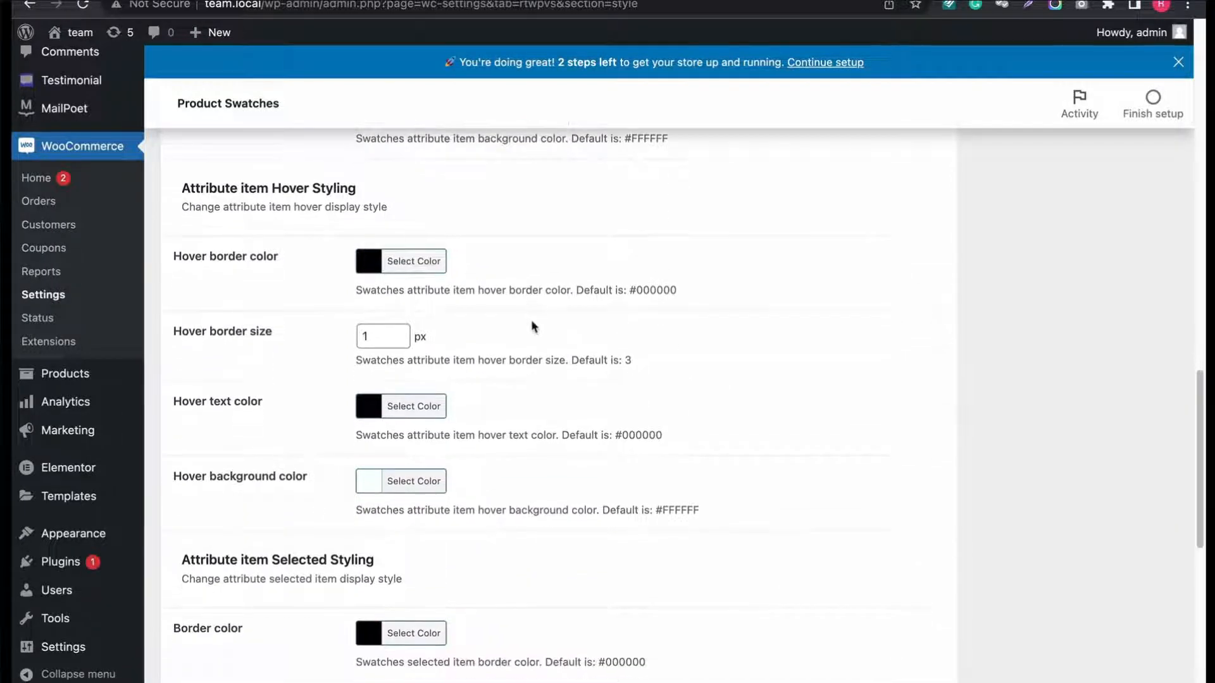
Open the Archive / Shop settings and examine the enable swatches, image selector and swatches position options.
scroll(635, 331, up, 15)
scroll(635, 332, up, 5)
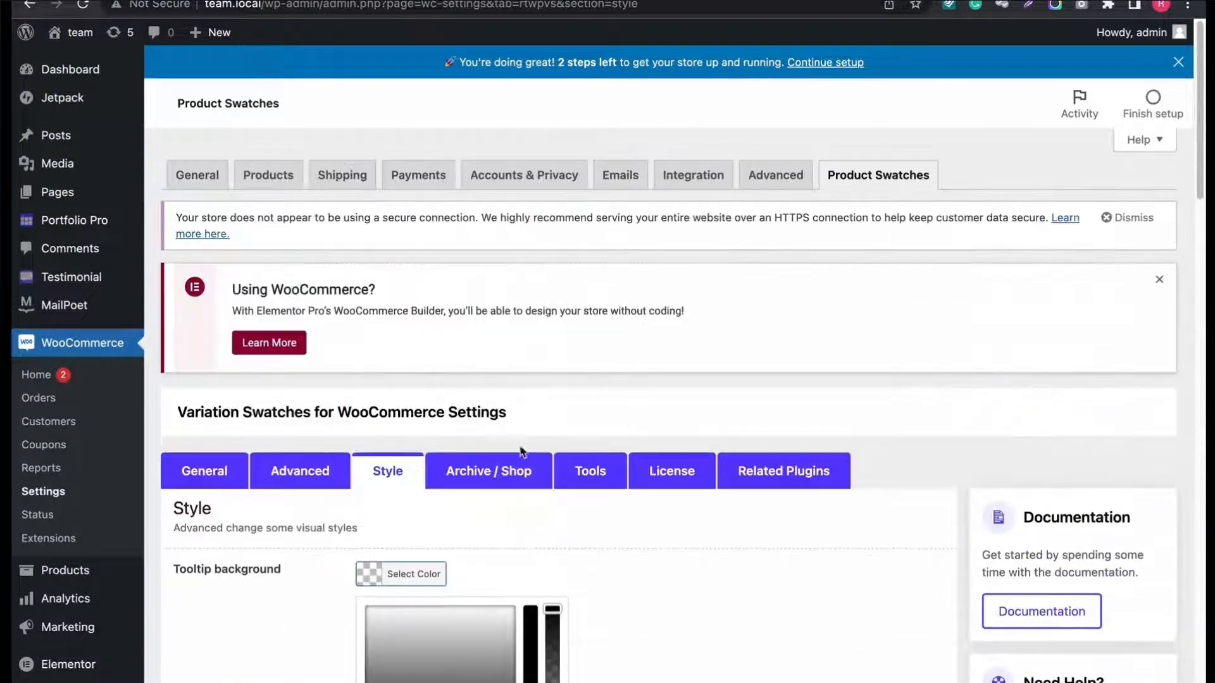
click(504, 479)
scroll(675, 473, down, 3)
scroll(681, 468, down, 3)
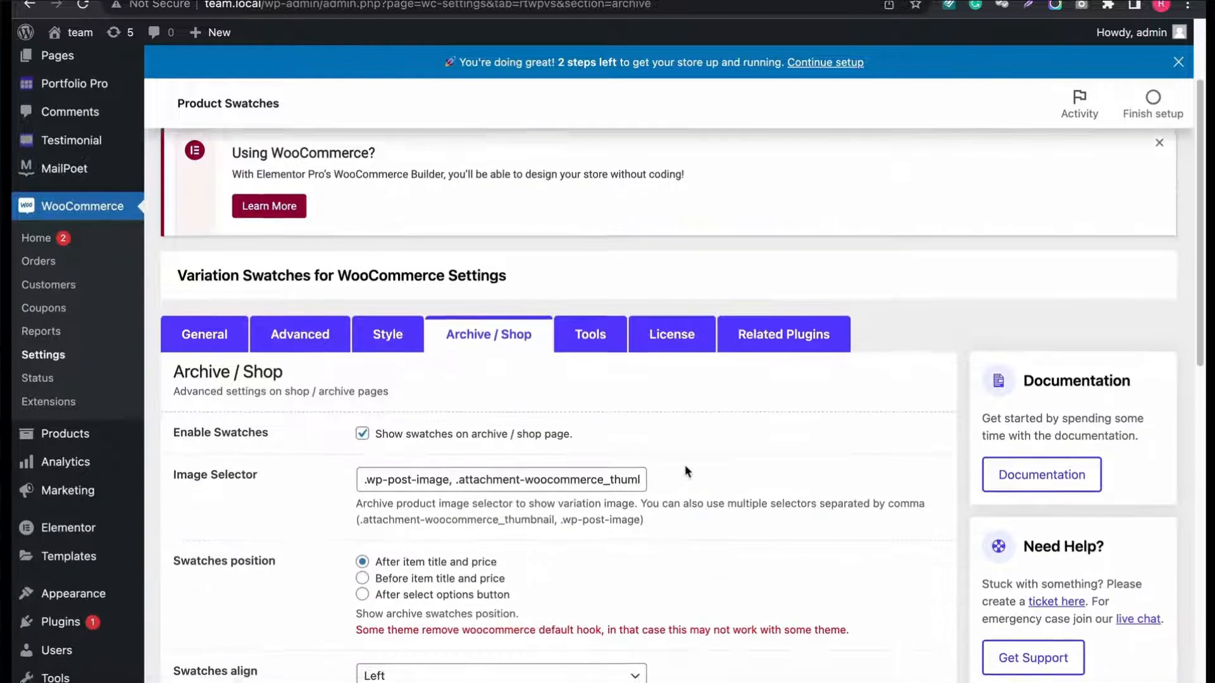
scroll(689, 467, down, 1)
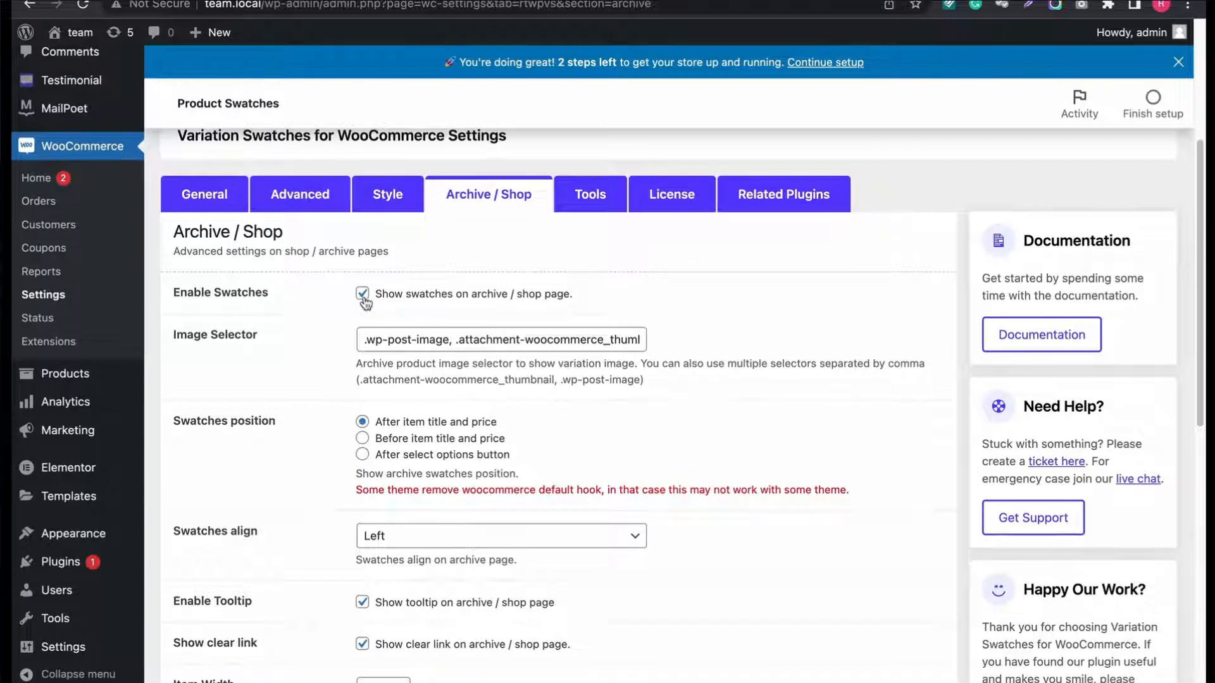
scroll(560, 378, down, 4)
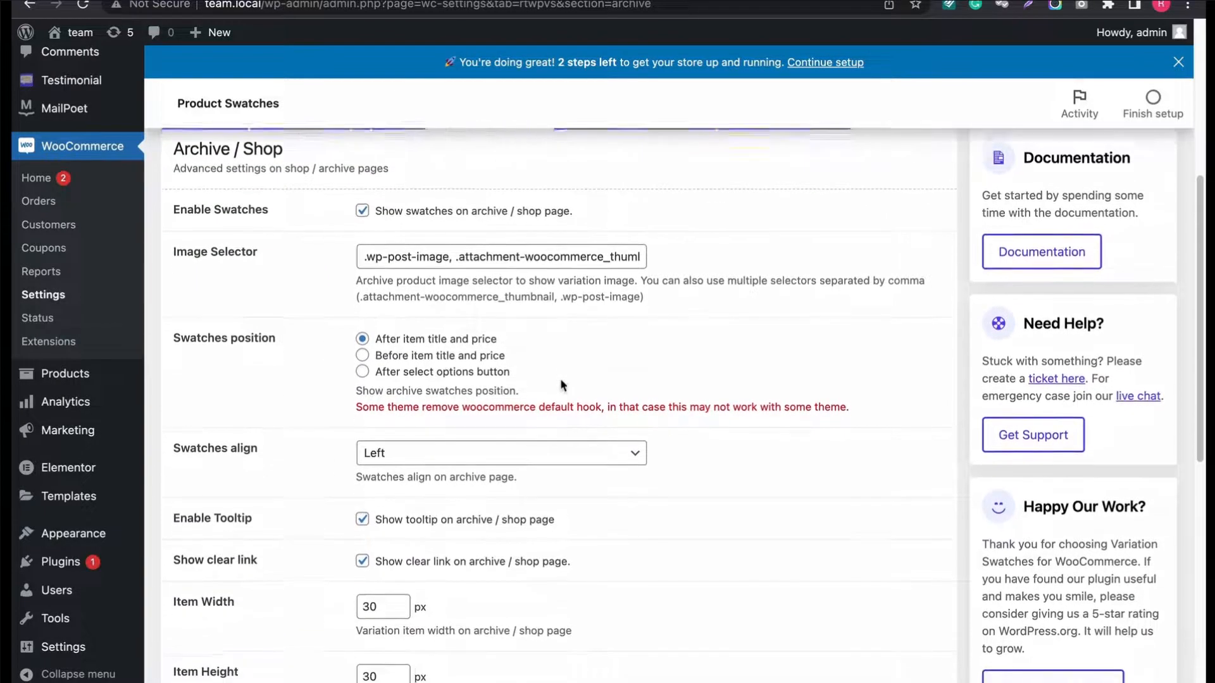
scroll(565, 379, down, 2)
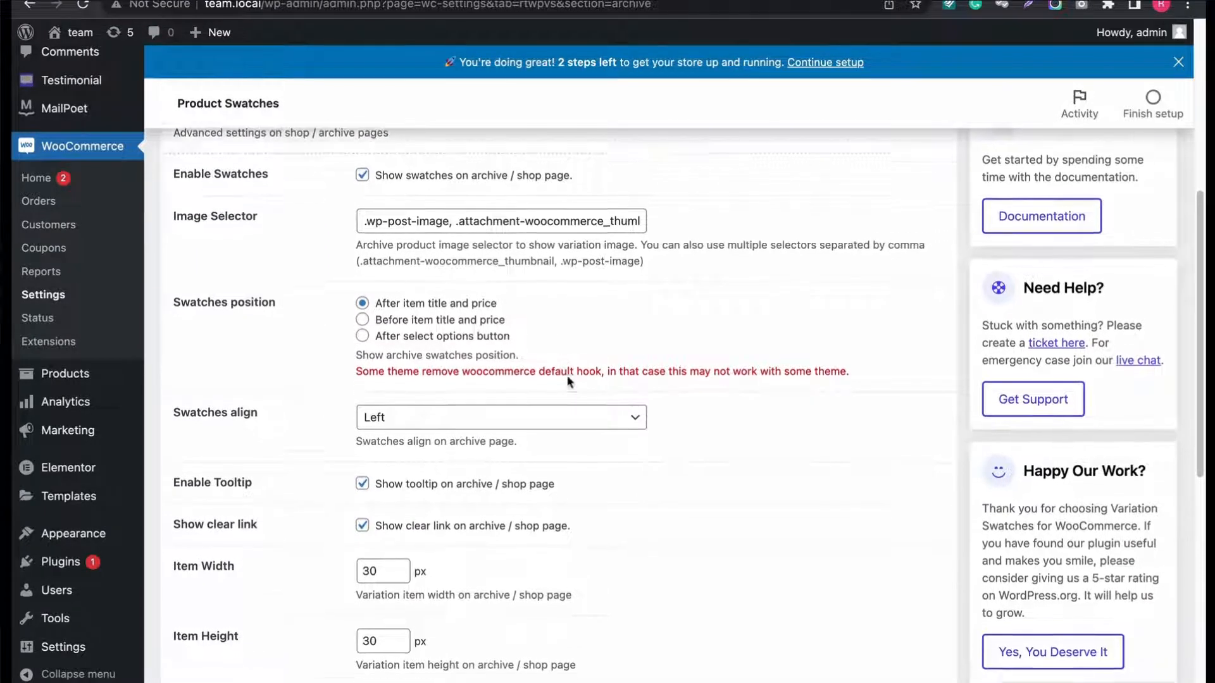
Look through the swatches align options and the tooltip, clear link and item size settings for the shop page.
click(561, 390)
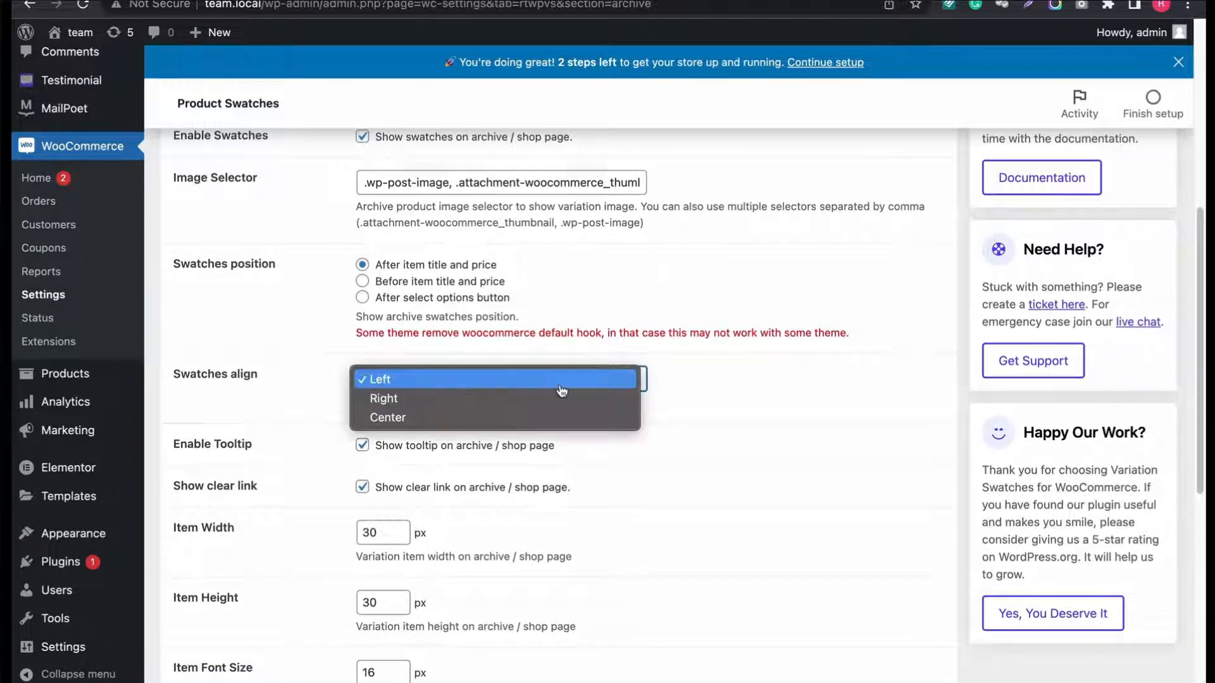
click(741, 415)
scroll(670, 446, down, 1)
scroll(669, 445, down, 8)
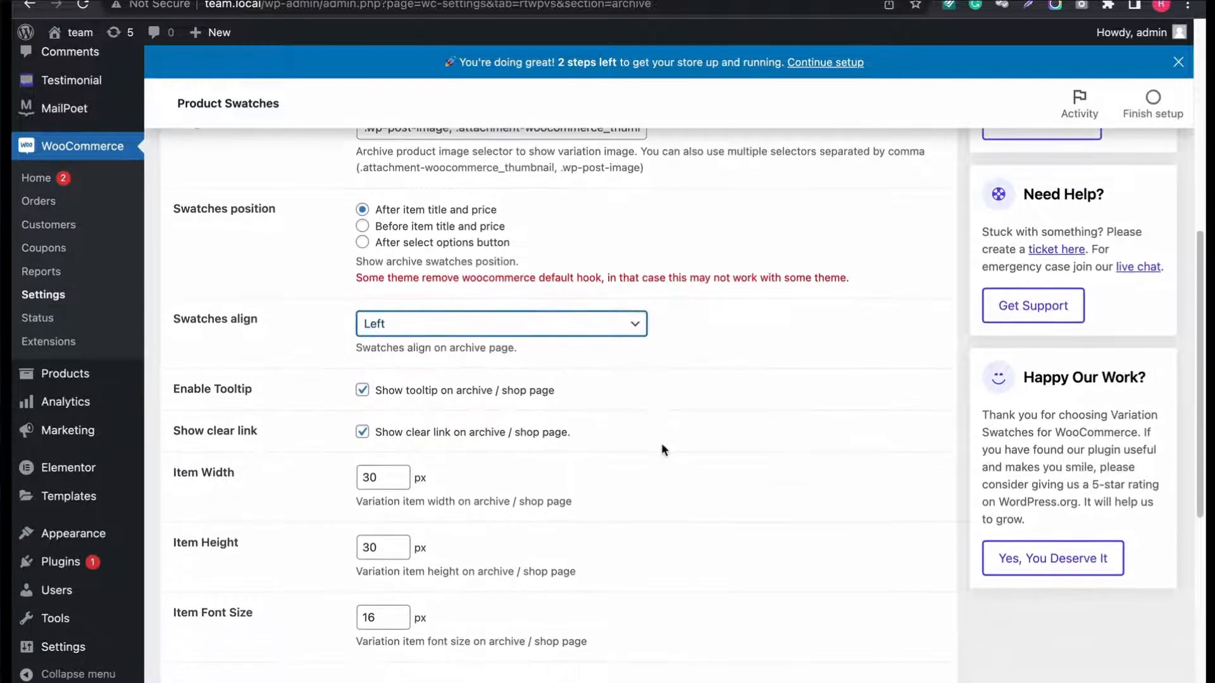
Look through the Tools settings, and open the License section to examine the Licence key field.
scroll(663, 443, down, 1)
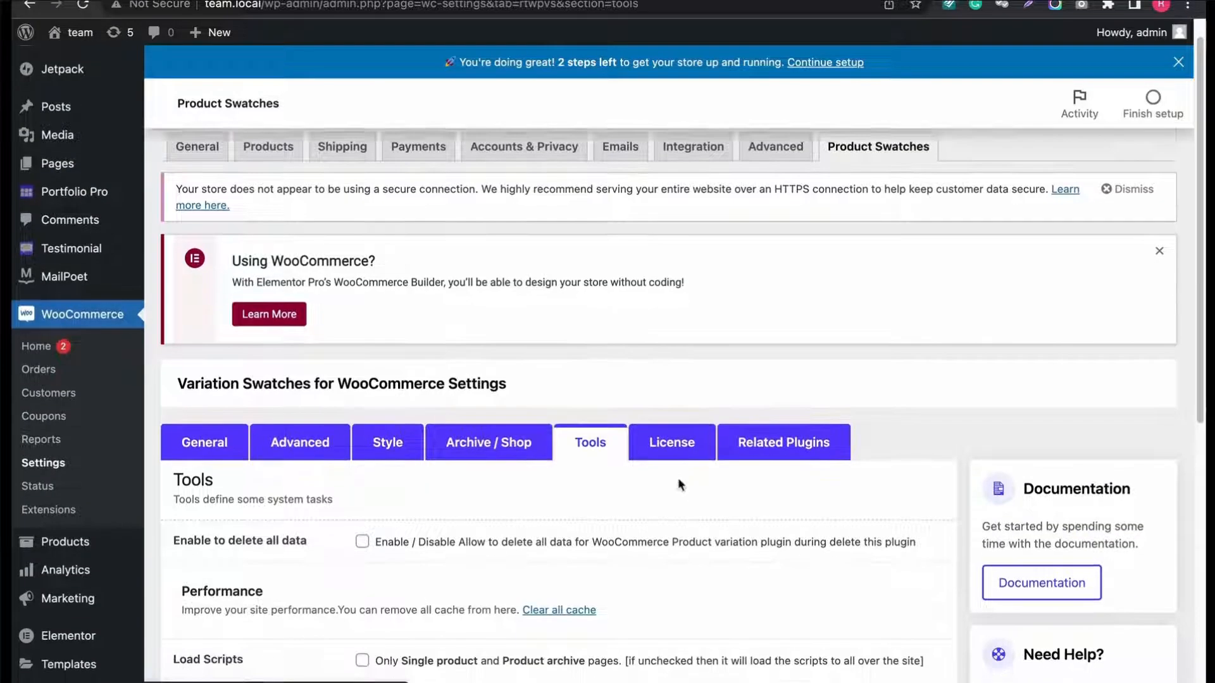
scroll(677, 481, down, 4)
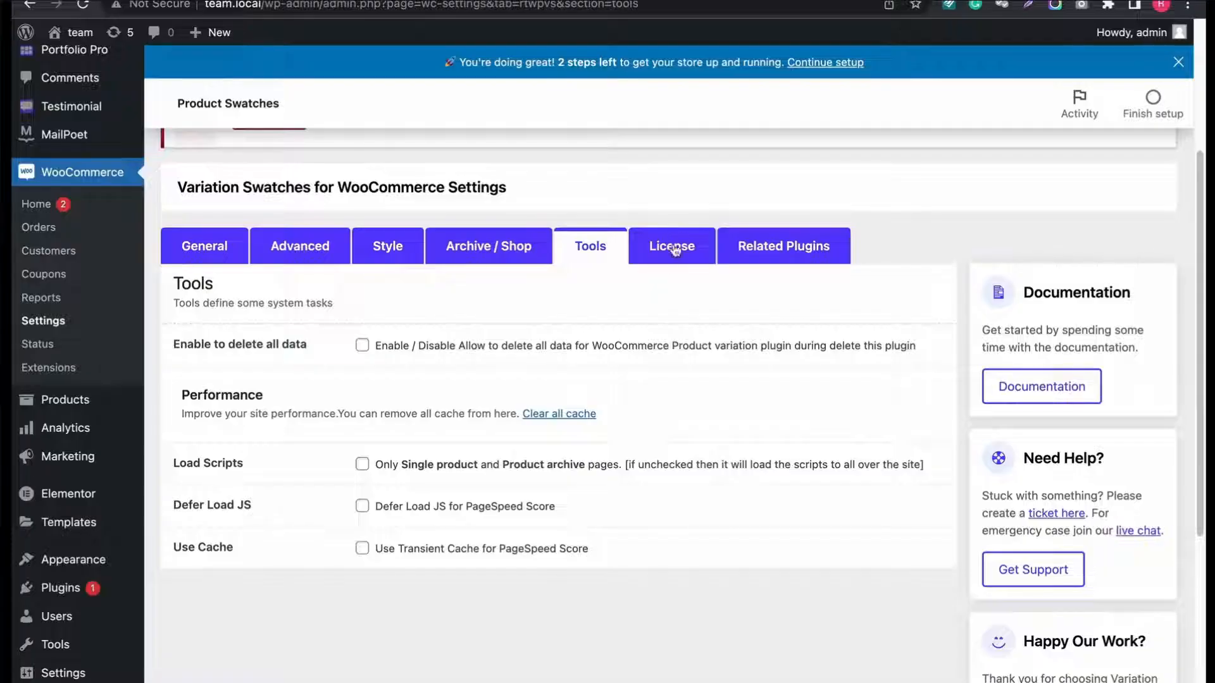
click(675, 252)
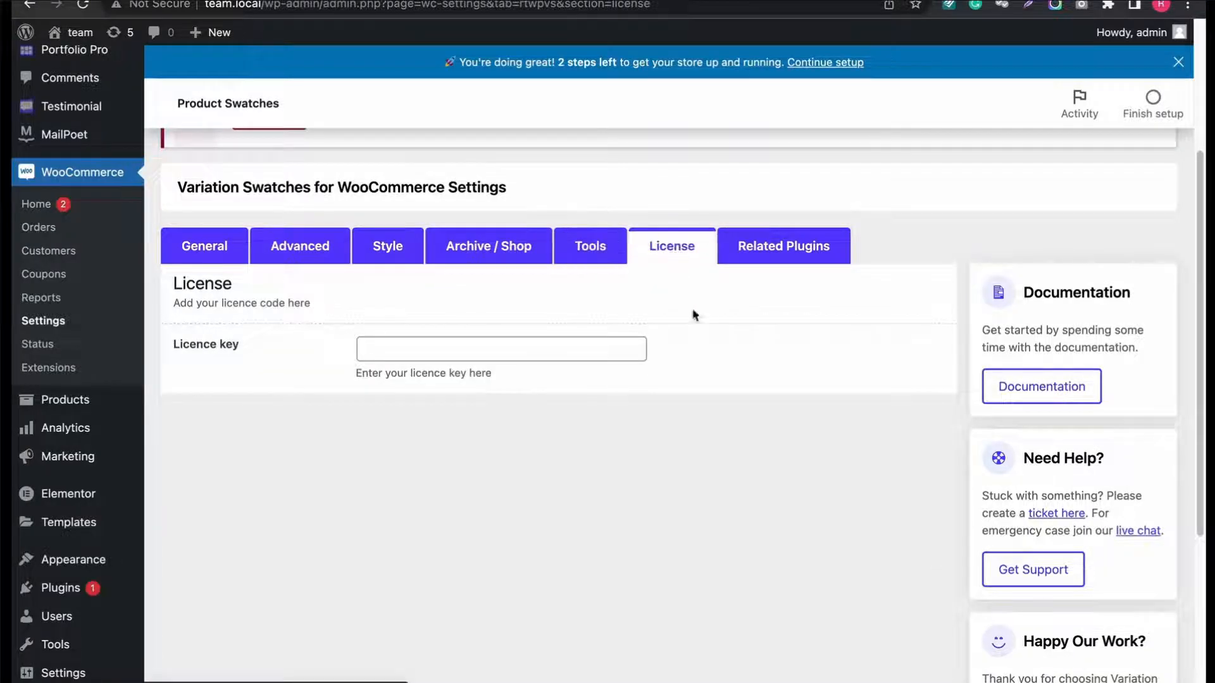
click(597, 350)
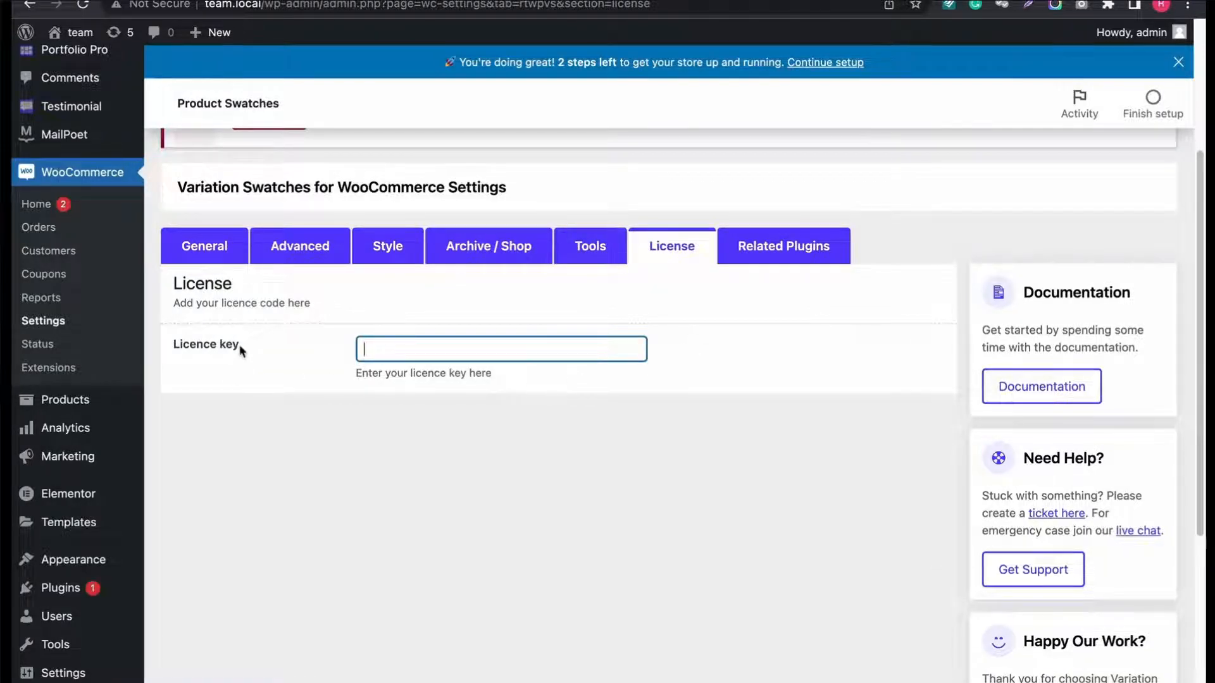
drag(239, 344, 179, 344)
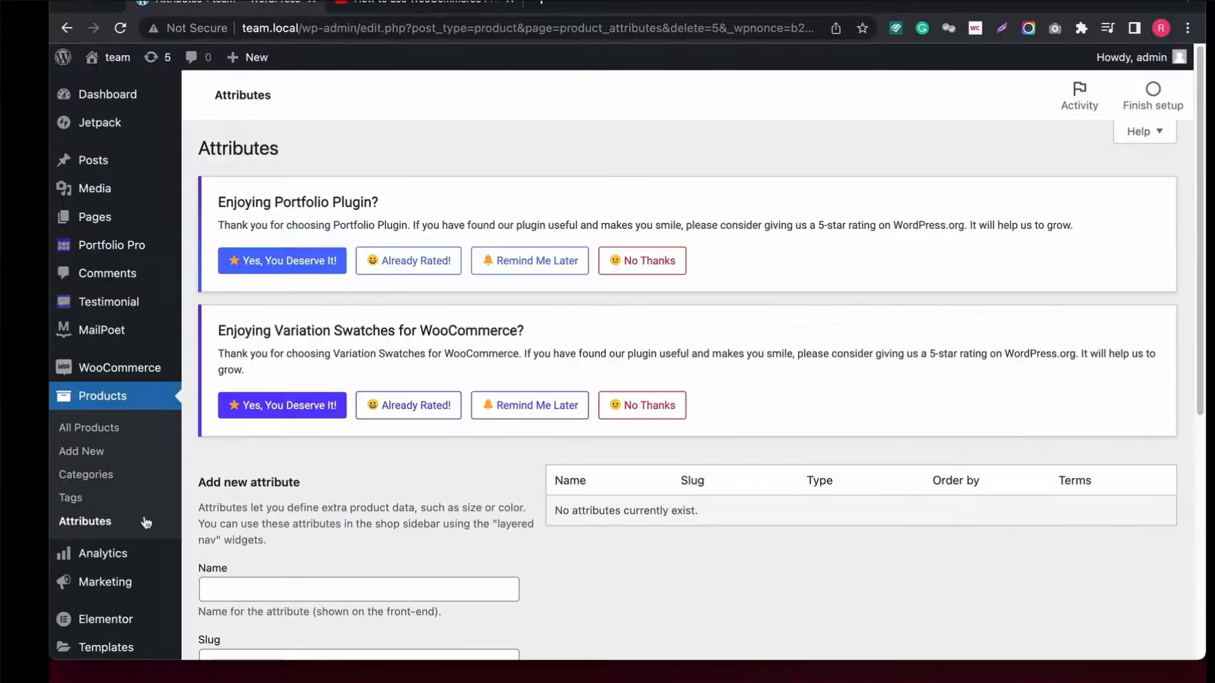
Open the product attributes page and enter Color as the new attribute's name and color as its slug.
click(105, 524)
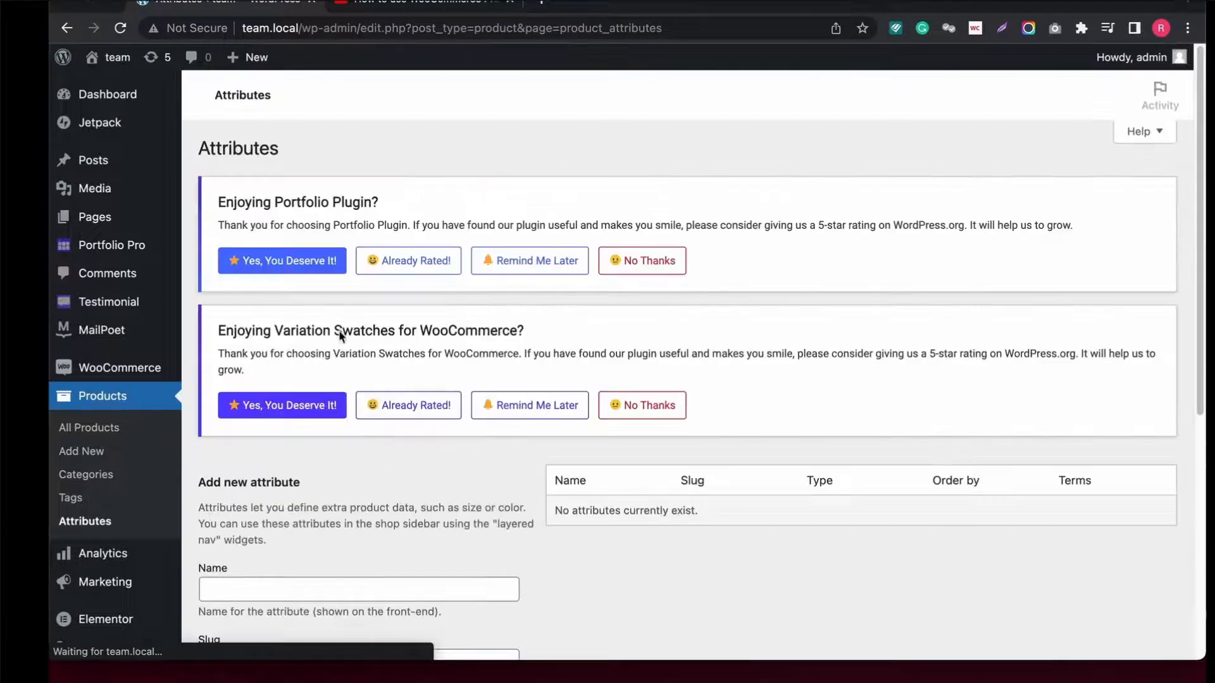
scroll(332, 420, down, 5)
click(317, 443)
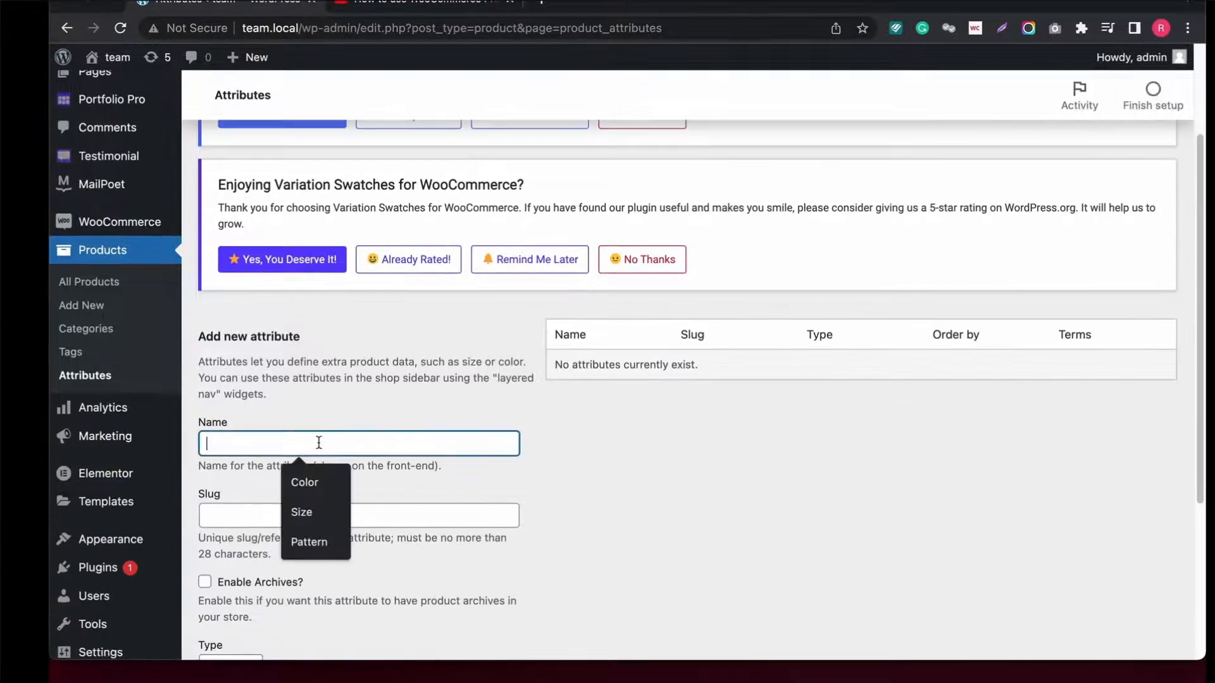
click(324, 484)
scroll(324, 492, down, 2)
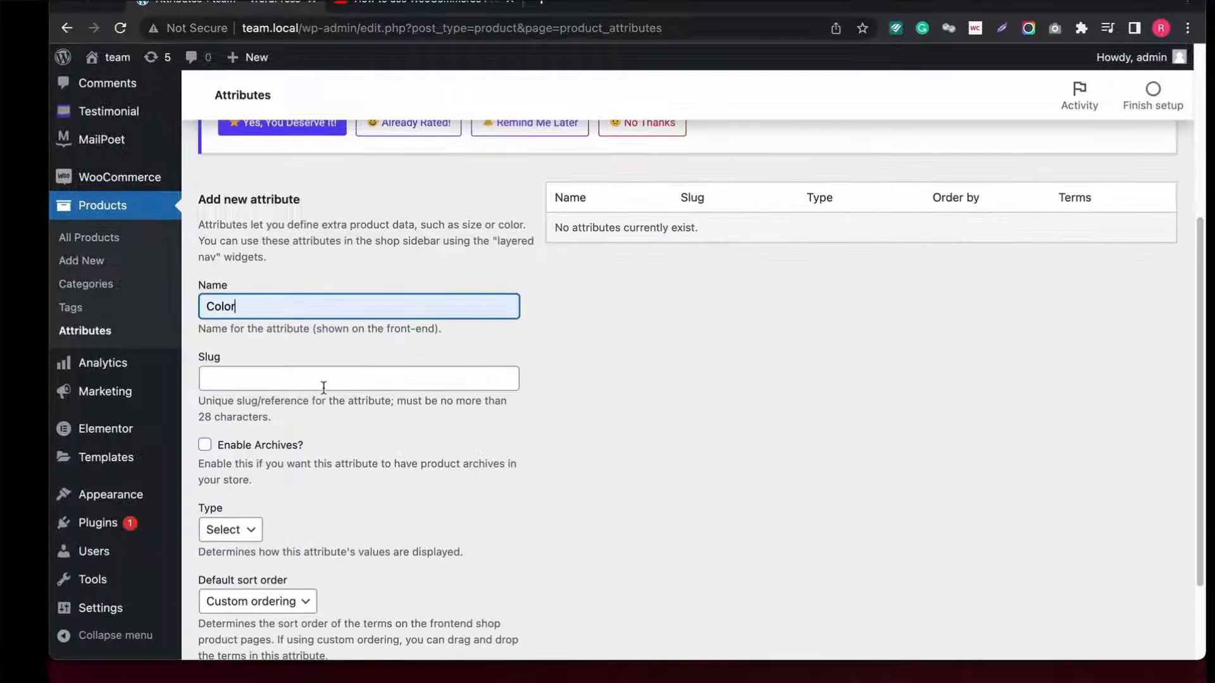
click(323, 380)
click(320, 418)
scroll(488, 421, down, 2)
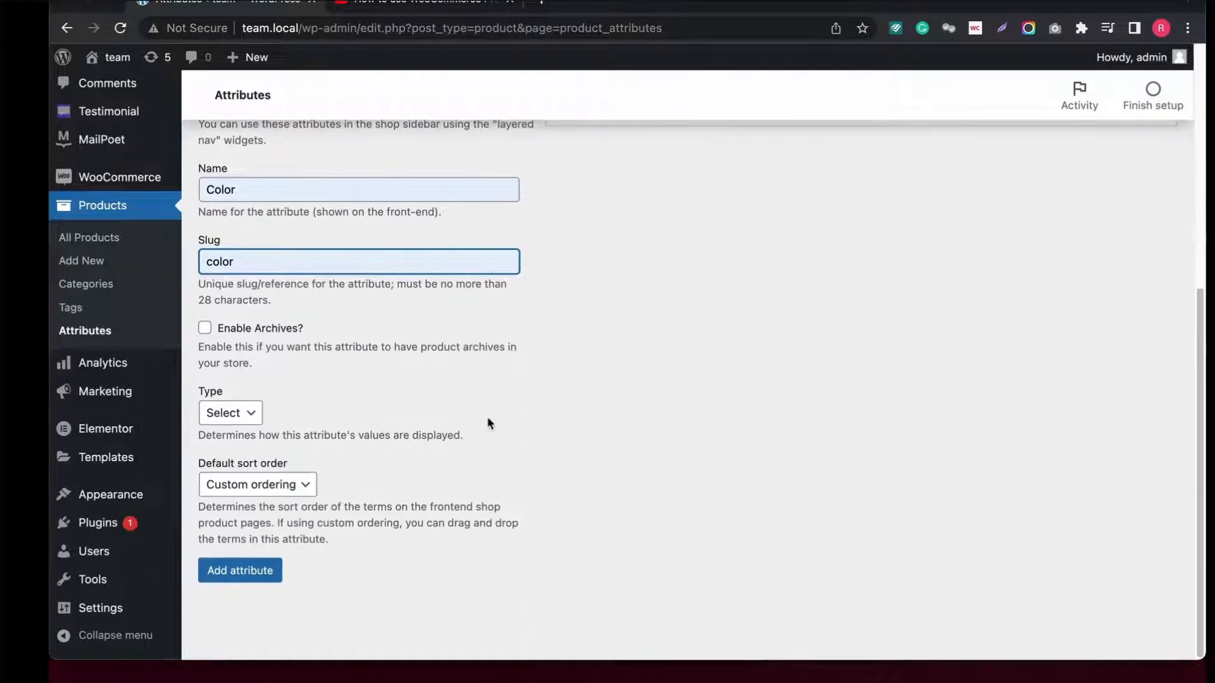
Set the new attribute's type to Color and add the attribute.
click(237, 413)
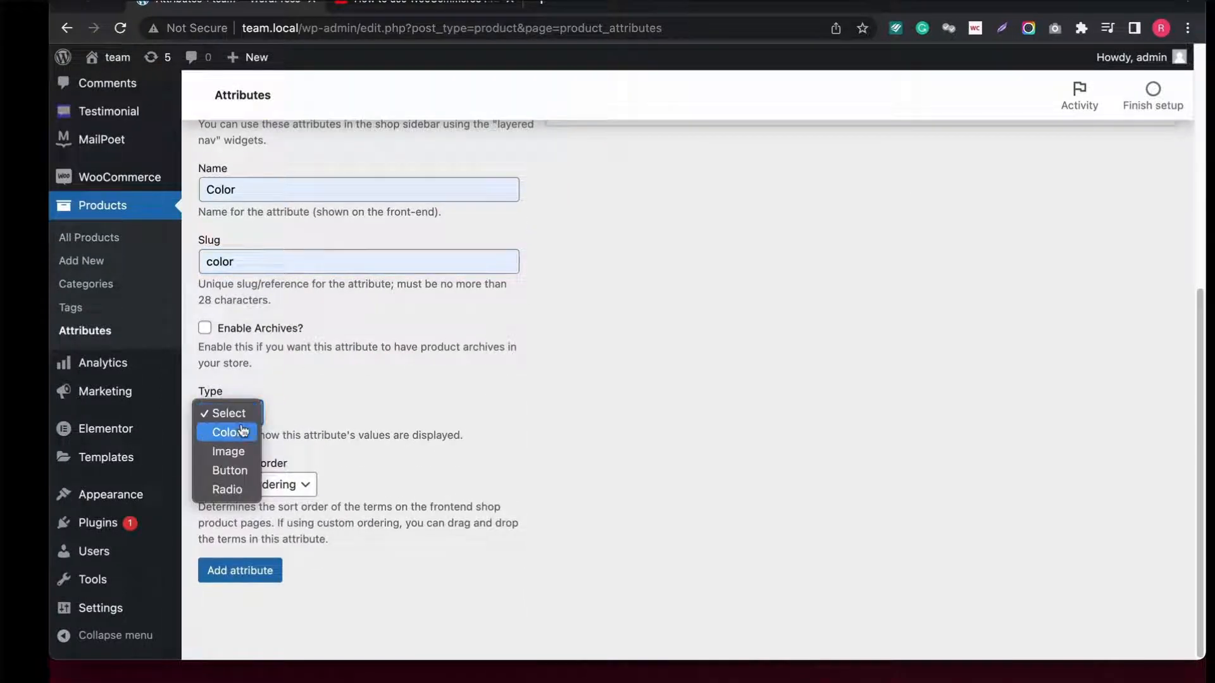
click(229, 431)
click(239, 571)
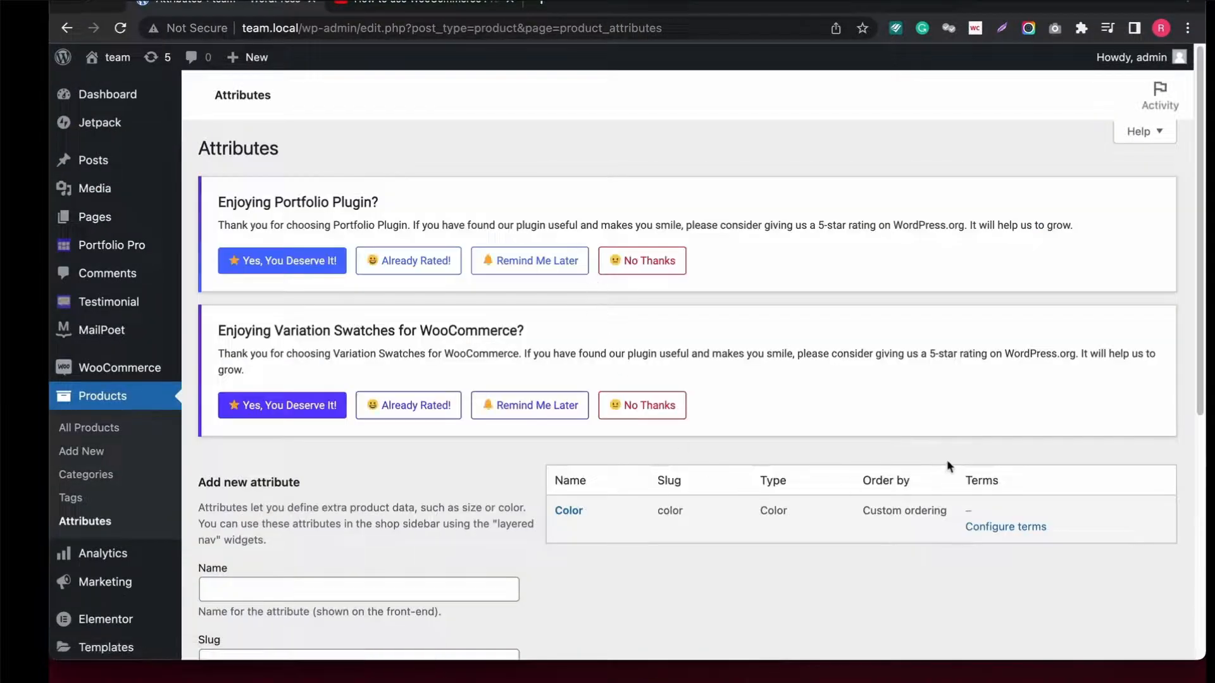
Configure the Color attribute's terms, entering Black as a new term's name and black as its slug.
scroll(947, 459, down, 3)
click(988, 434)
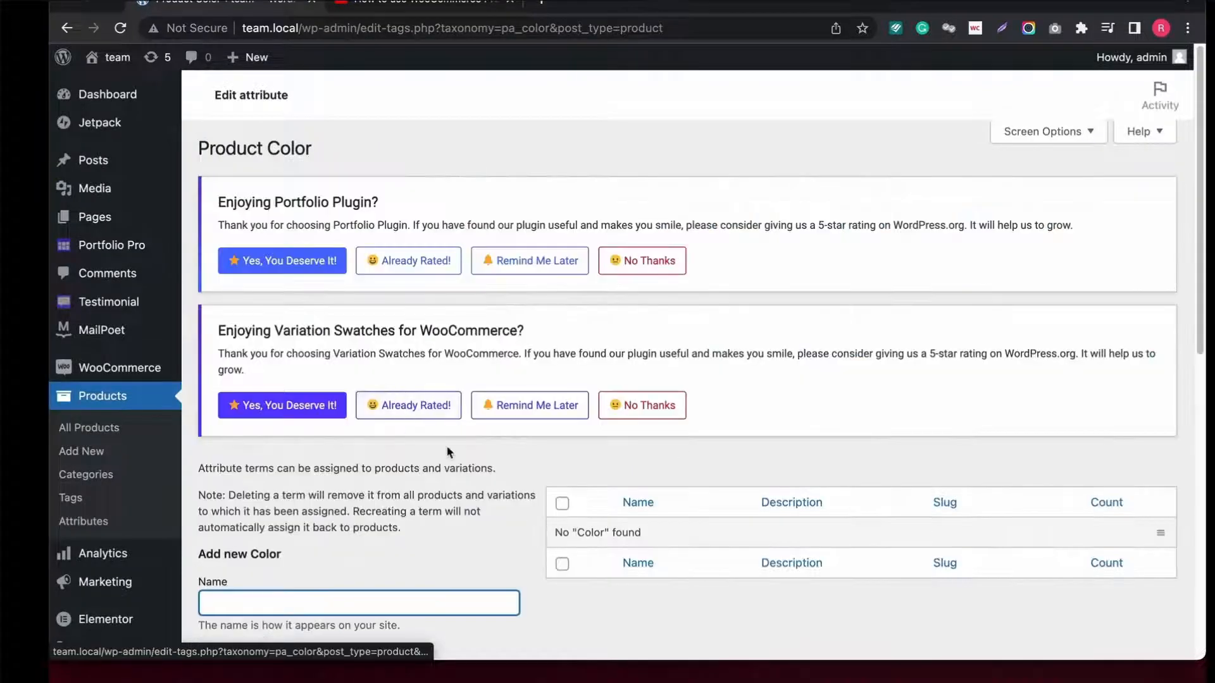
scroll(409, 407, down, 3)
text(Black)
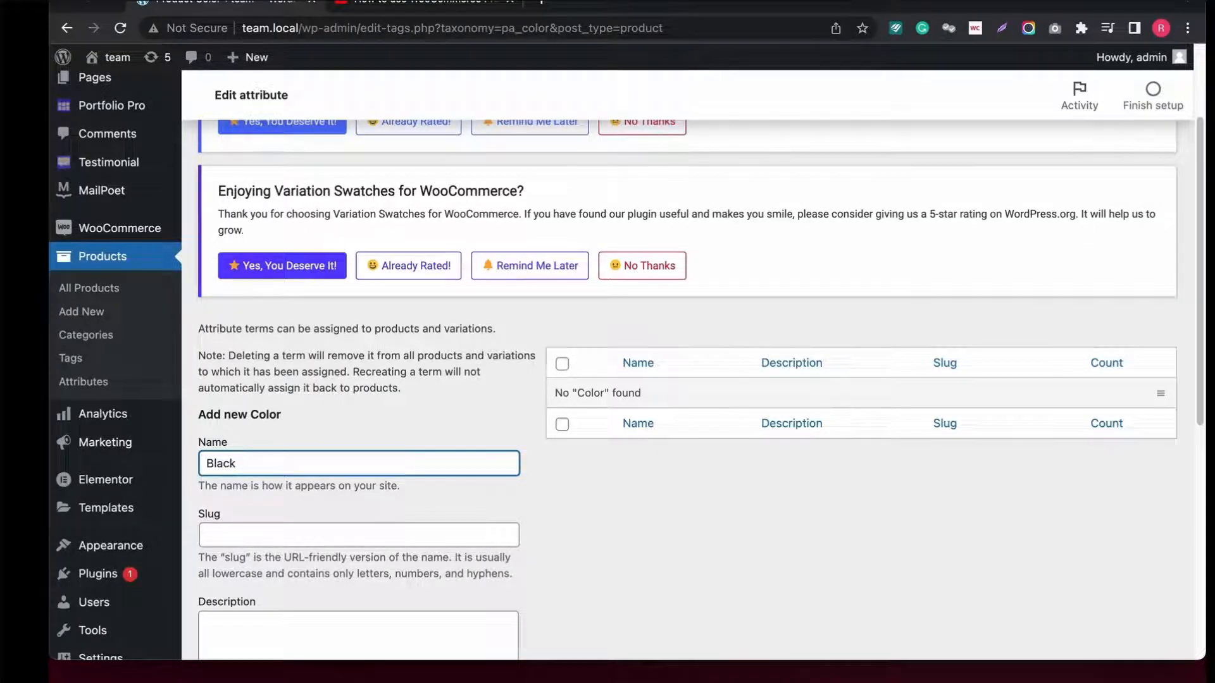
click(303, 543)
text(bl)
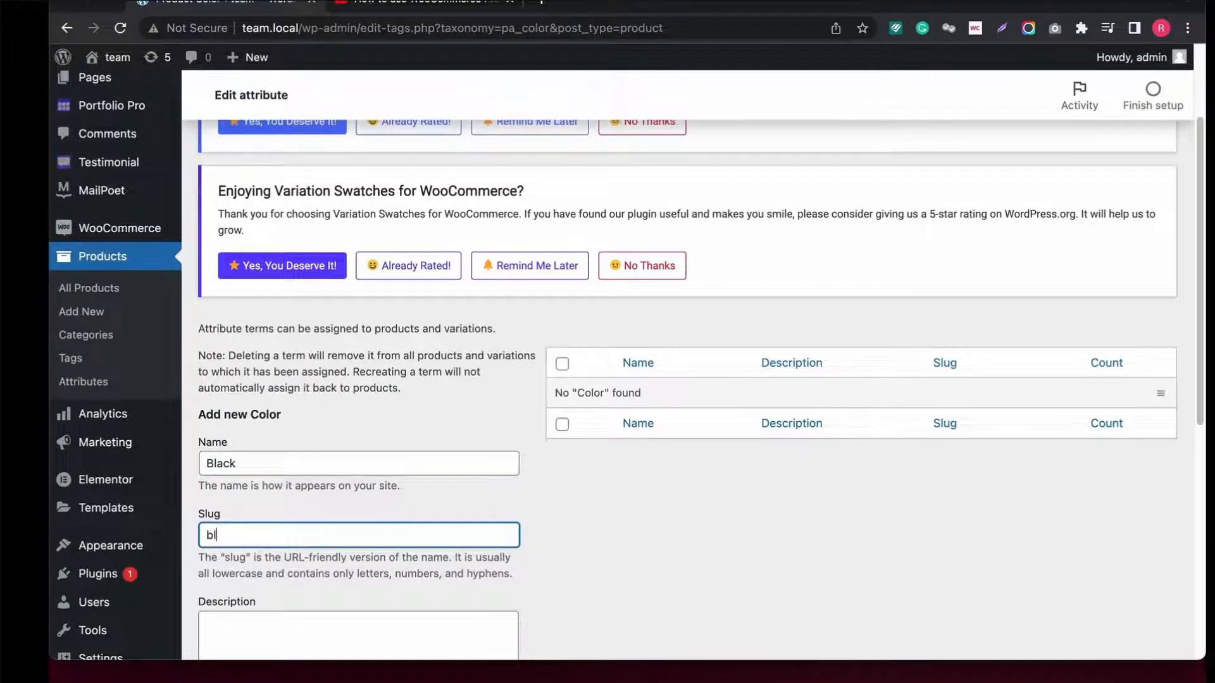
text(ack)
scroll(304, 548, down, 5)
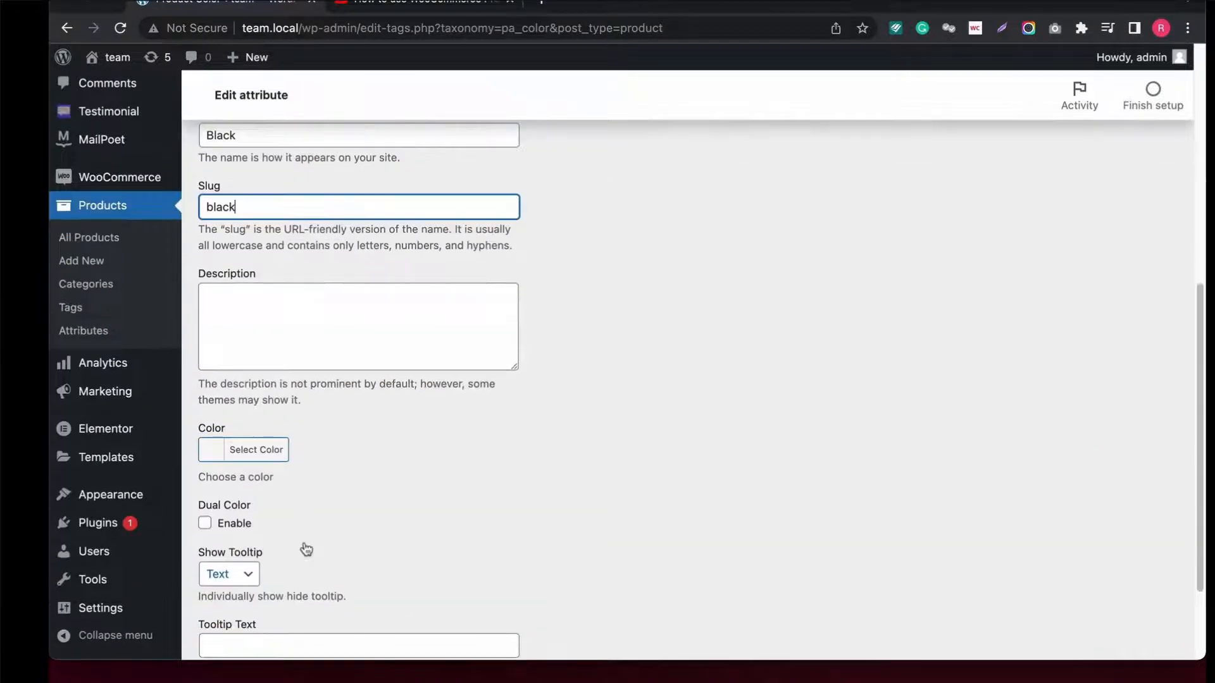
Open the Black term's color picker, set its tooltip to Image with the plain black T-shirt picture, and add the term.
click(252, 451)
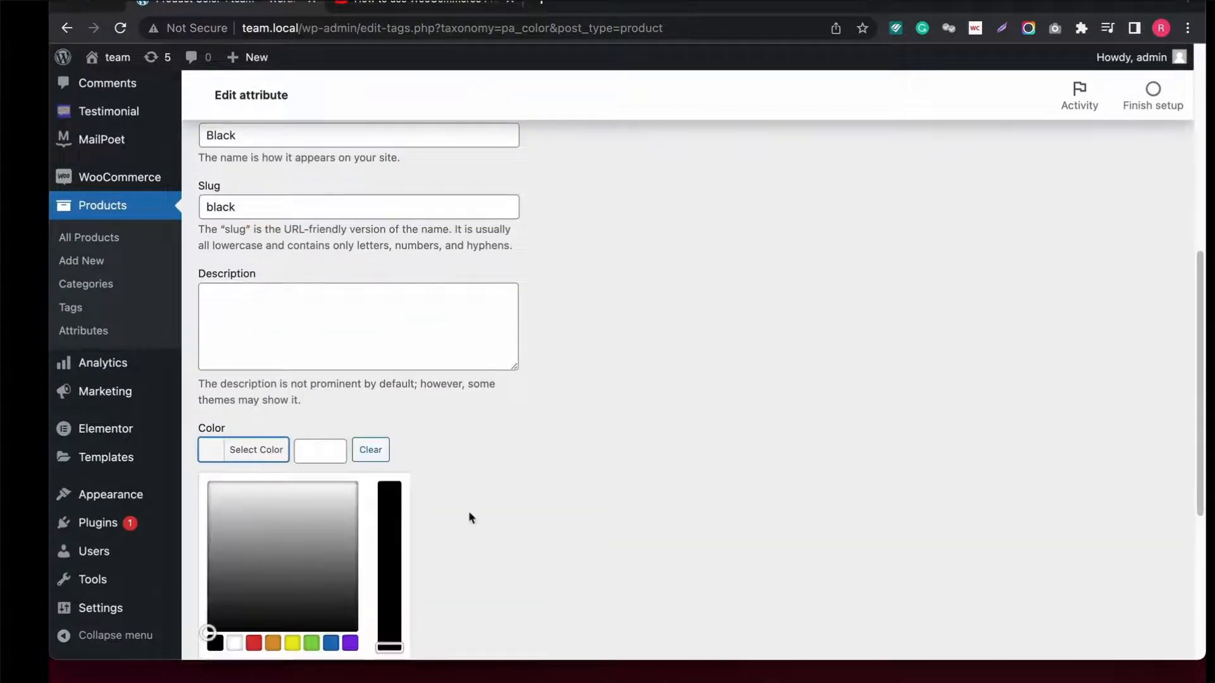
scroll(472, 510, down, 4)
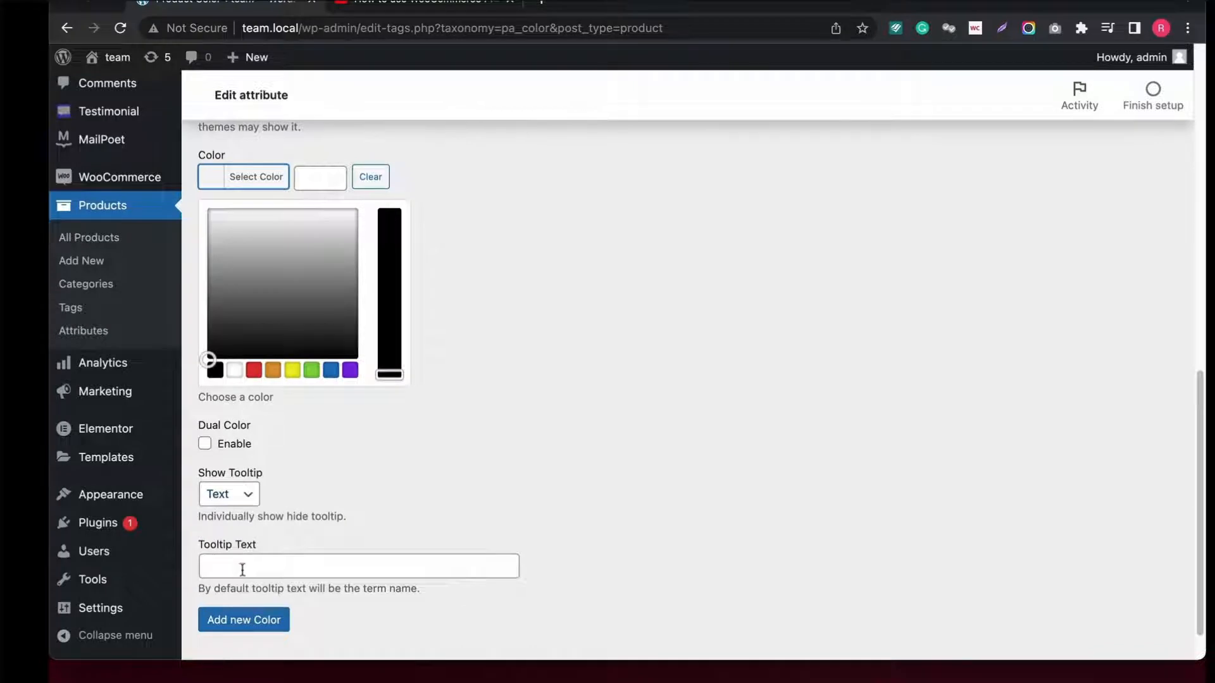
click(243, 494)
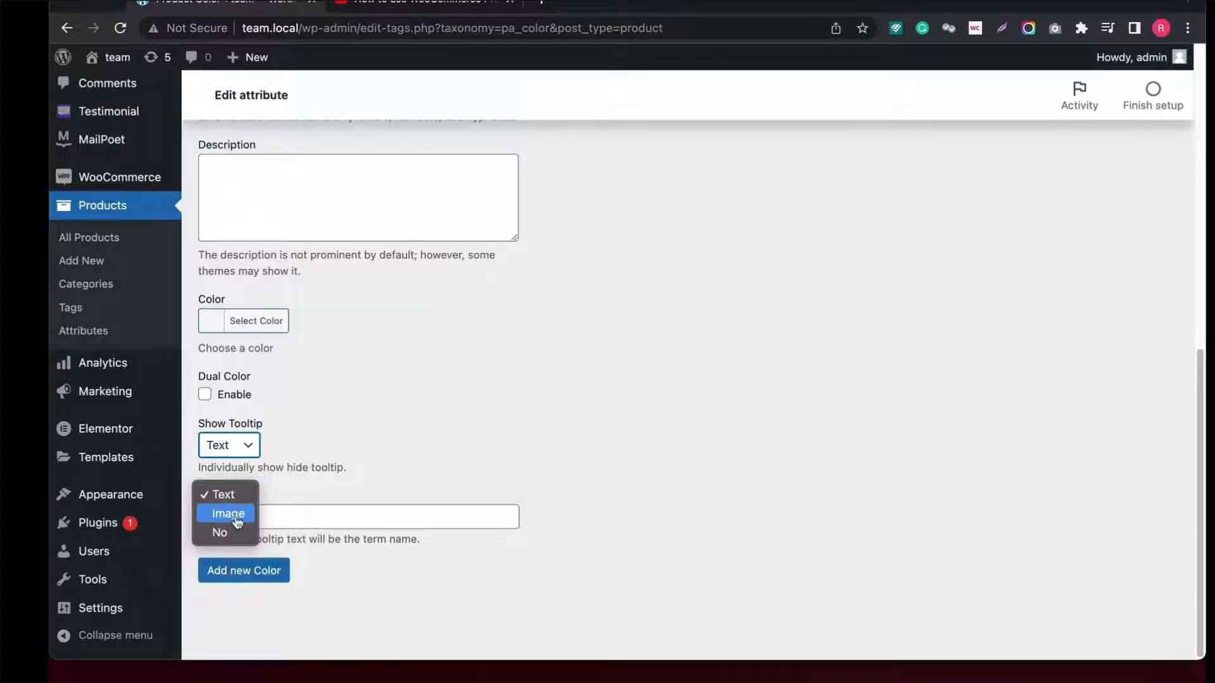
click(237, 522)
click(296, 490)
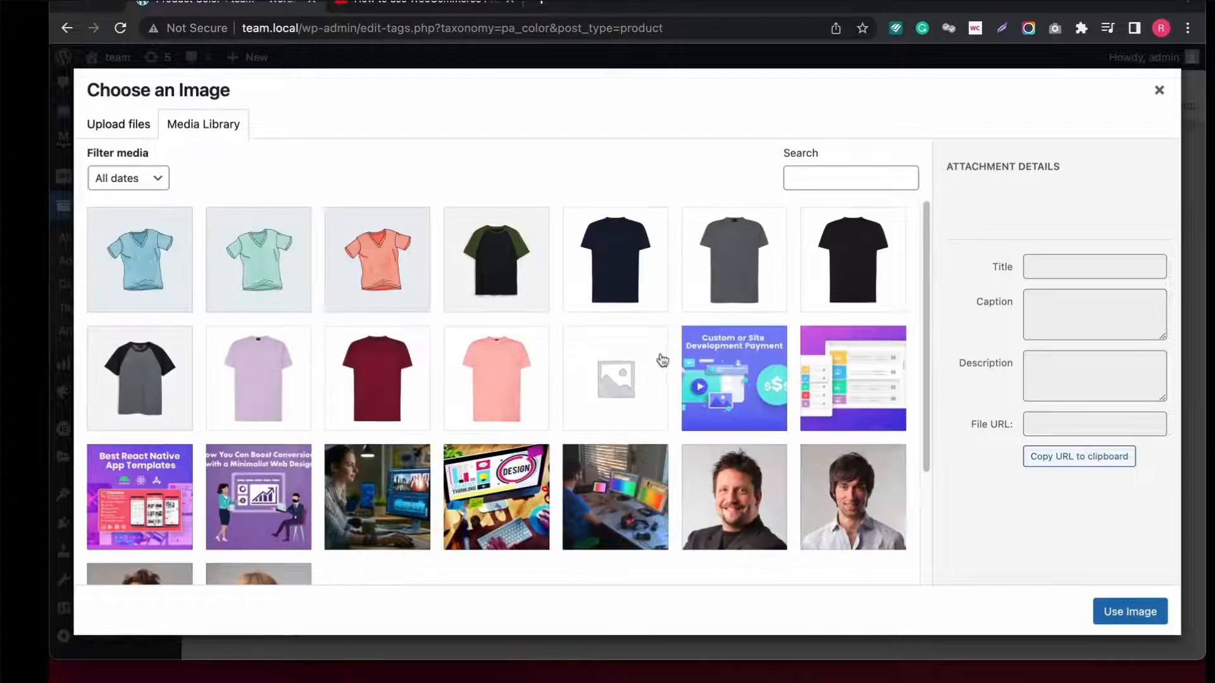
click(872, 273)
click(1102, 611)
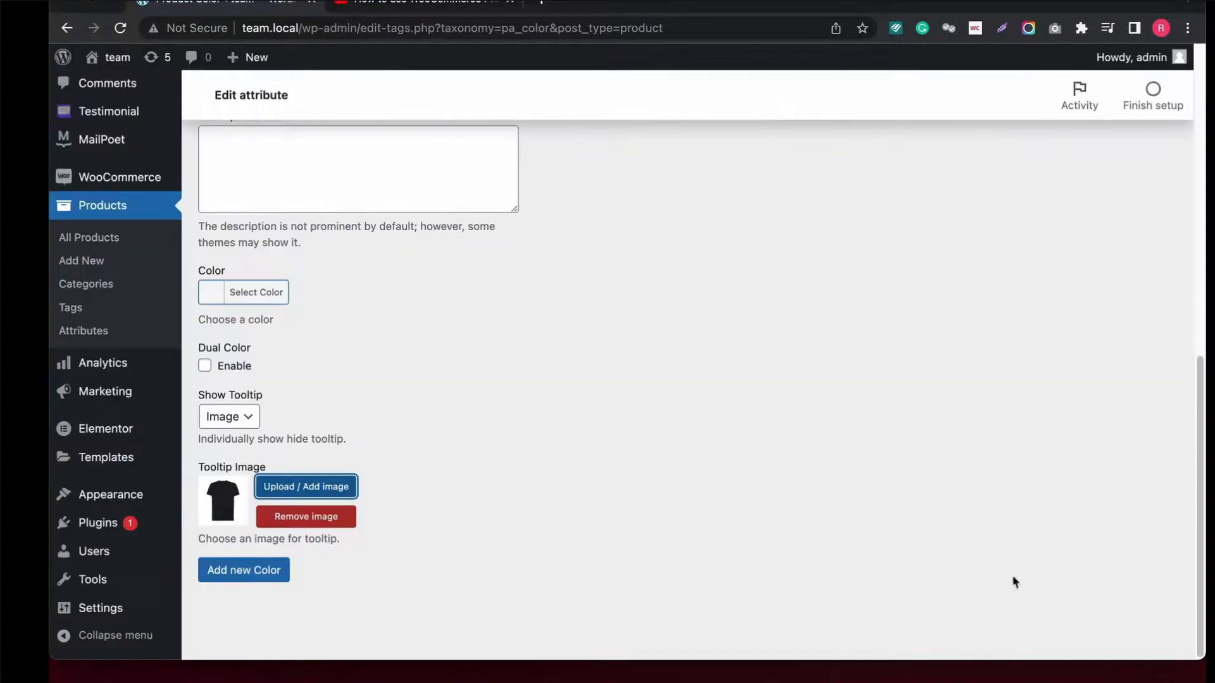
click(271, 583)
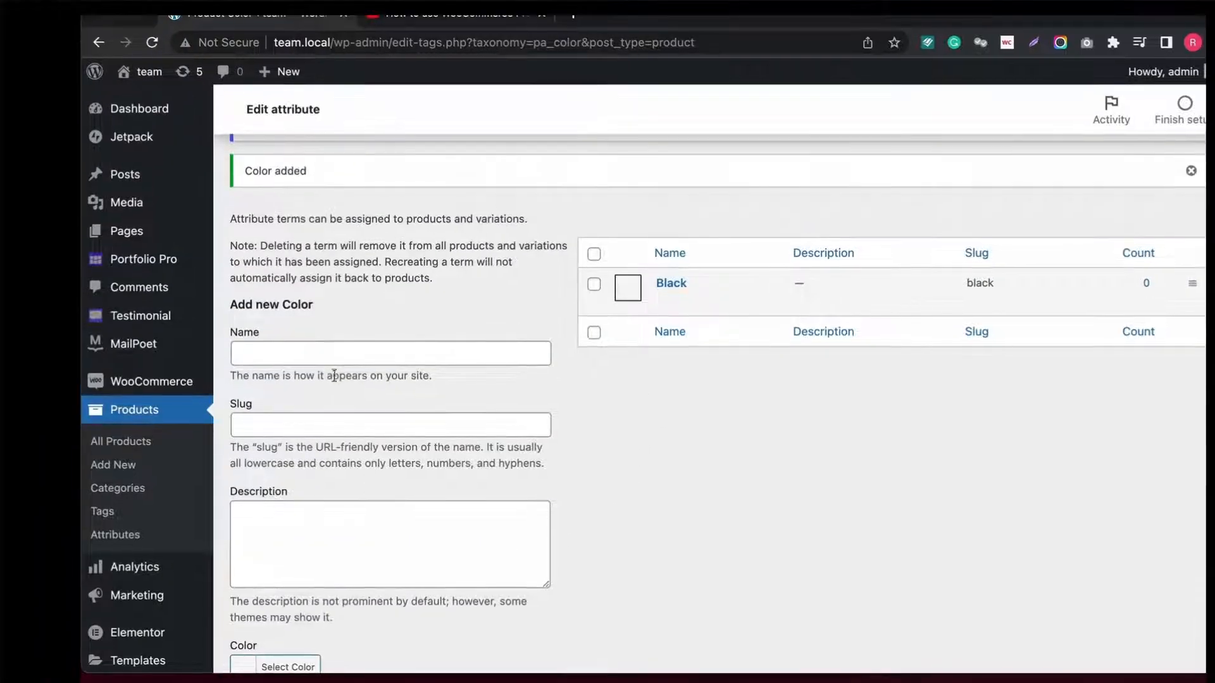
Enter Olive&Black as the next color term's name and olive&black as its slug.
click(310, 349)
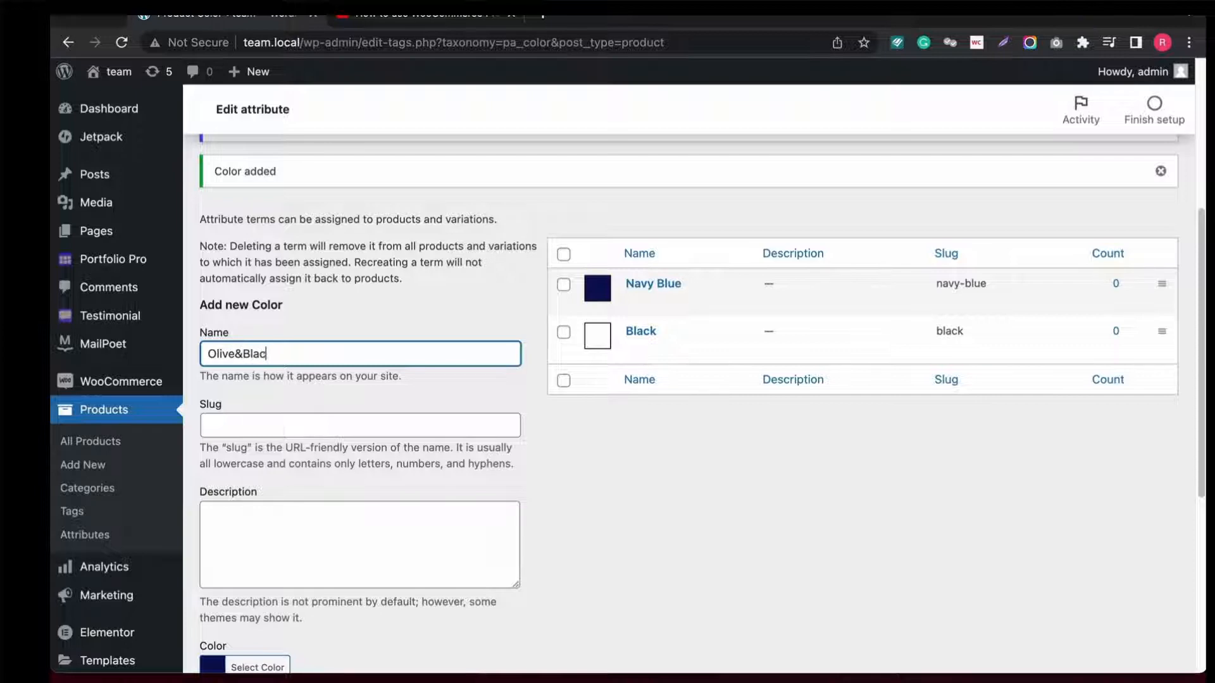
click(303, 428)
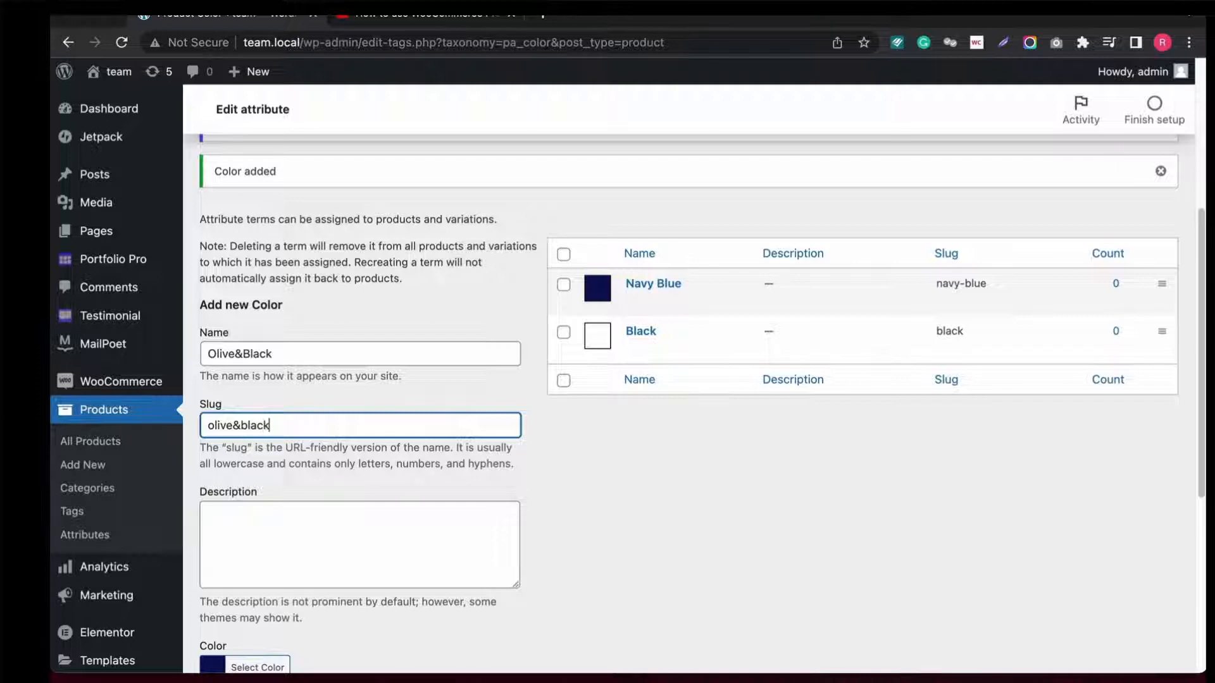
scroll(350, 354, down, 5)
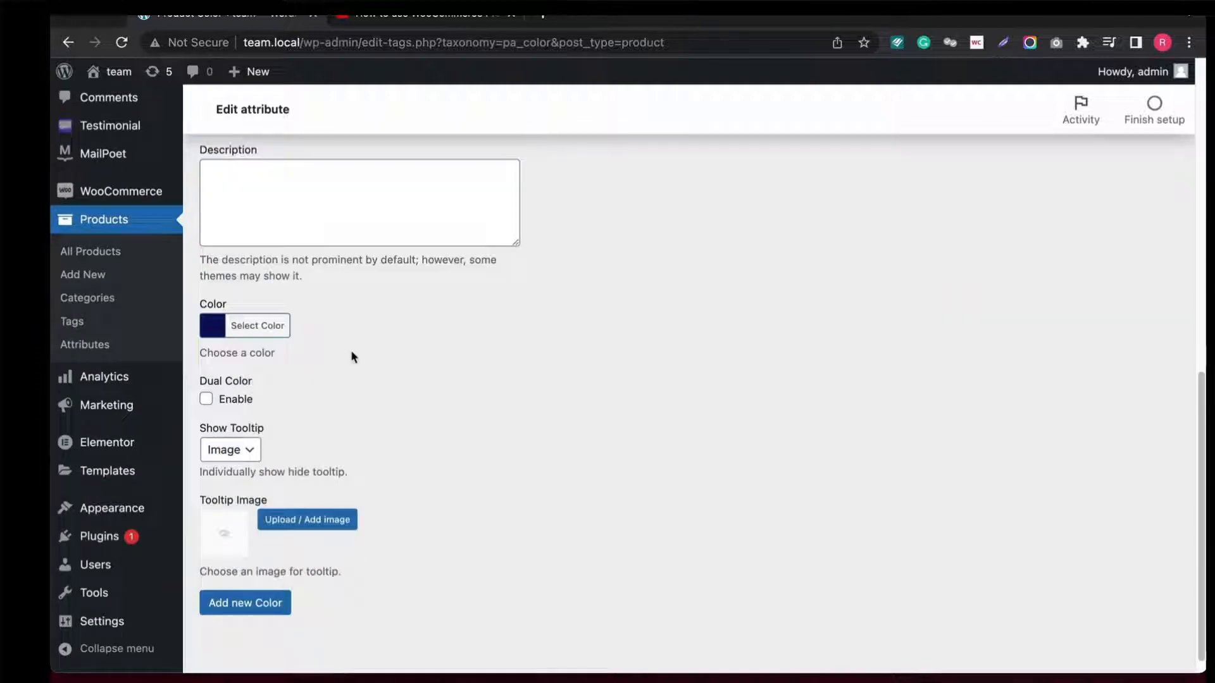
Set the Olive&Black term's color to the green #356d01, enable Dual Color and open the secondary color picker.
click(256, 327)
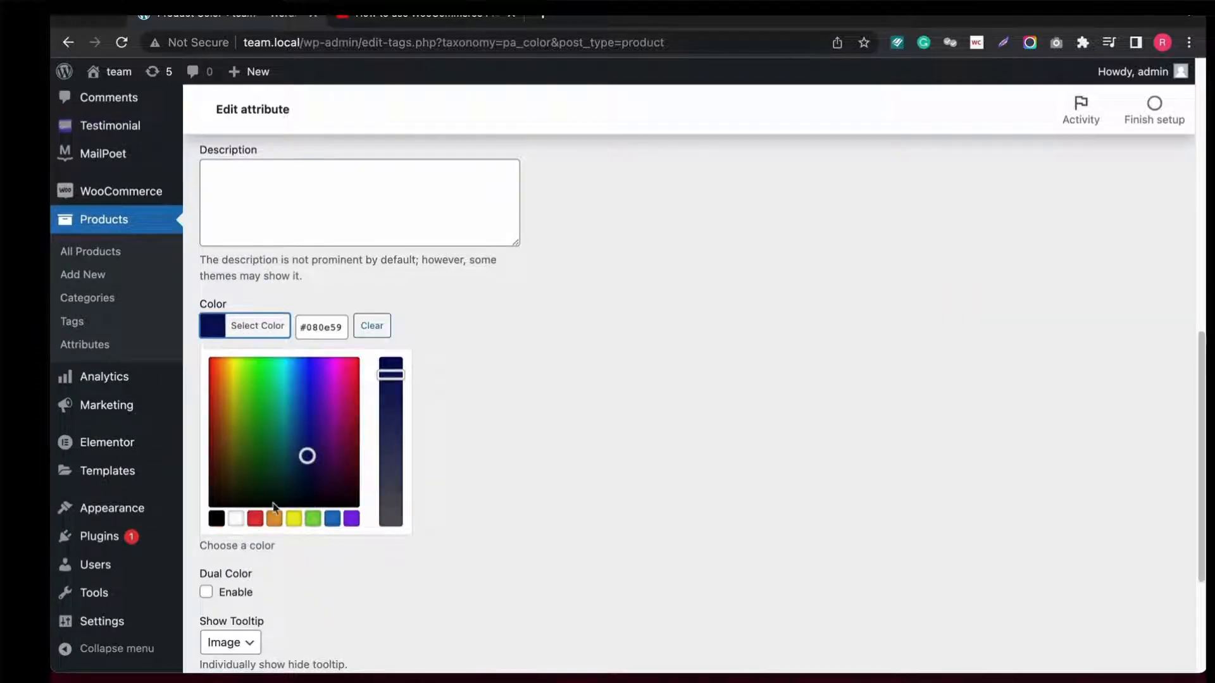
mouse_move(304, 460)
mouse_down()
mouse_move(236, 379)
mouse_move(247, 444)
mouse_up()
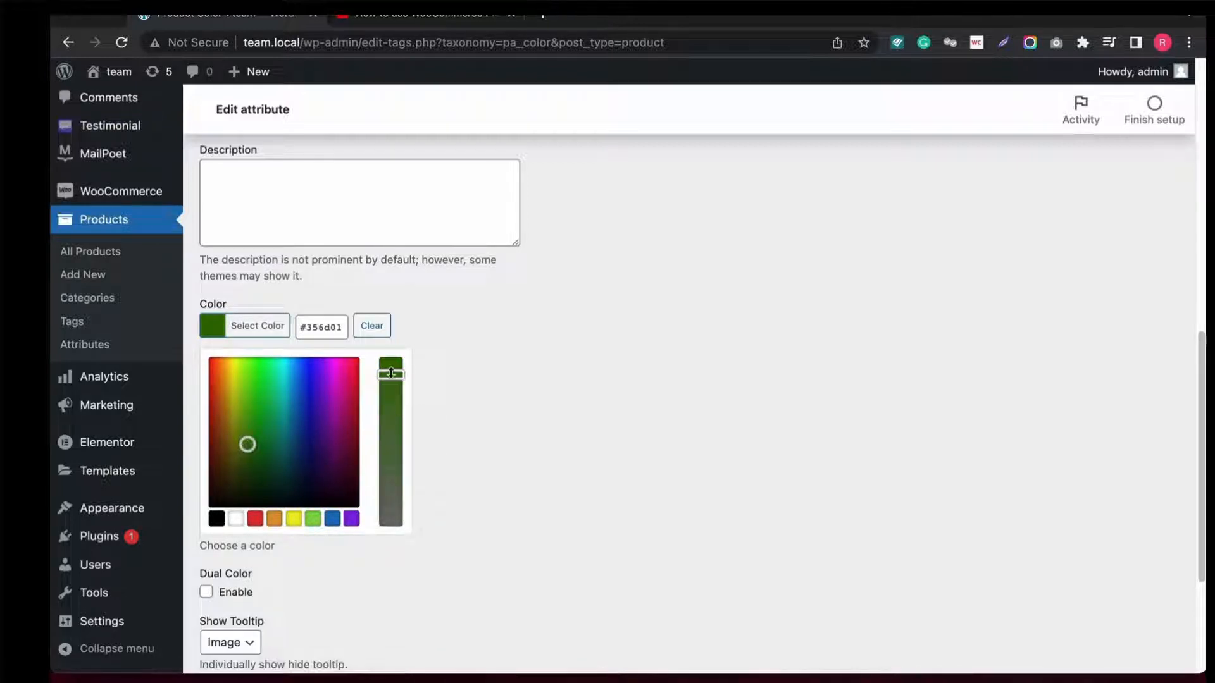
scroll(295, 573, down, 1)
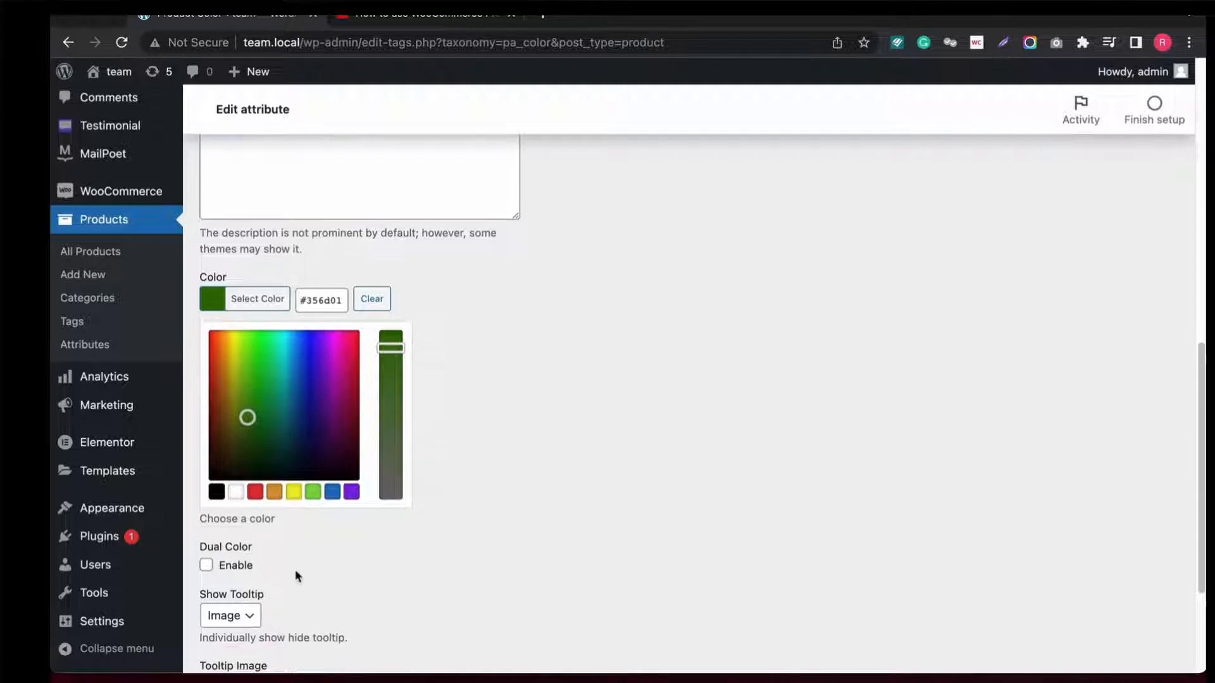
click(235, 562)
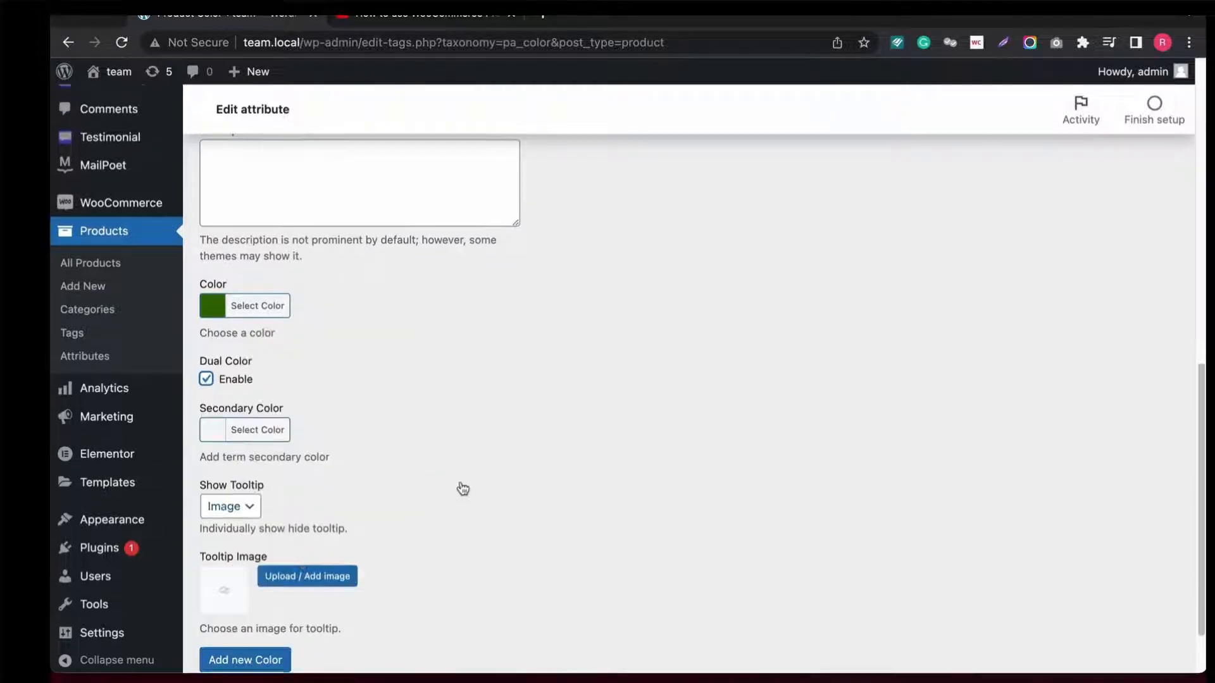
scroll(263, 403, down, 1)
click(259, 407)
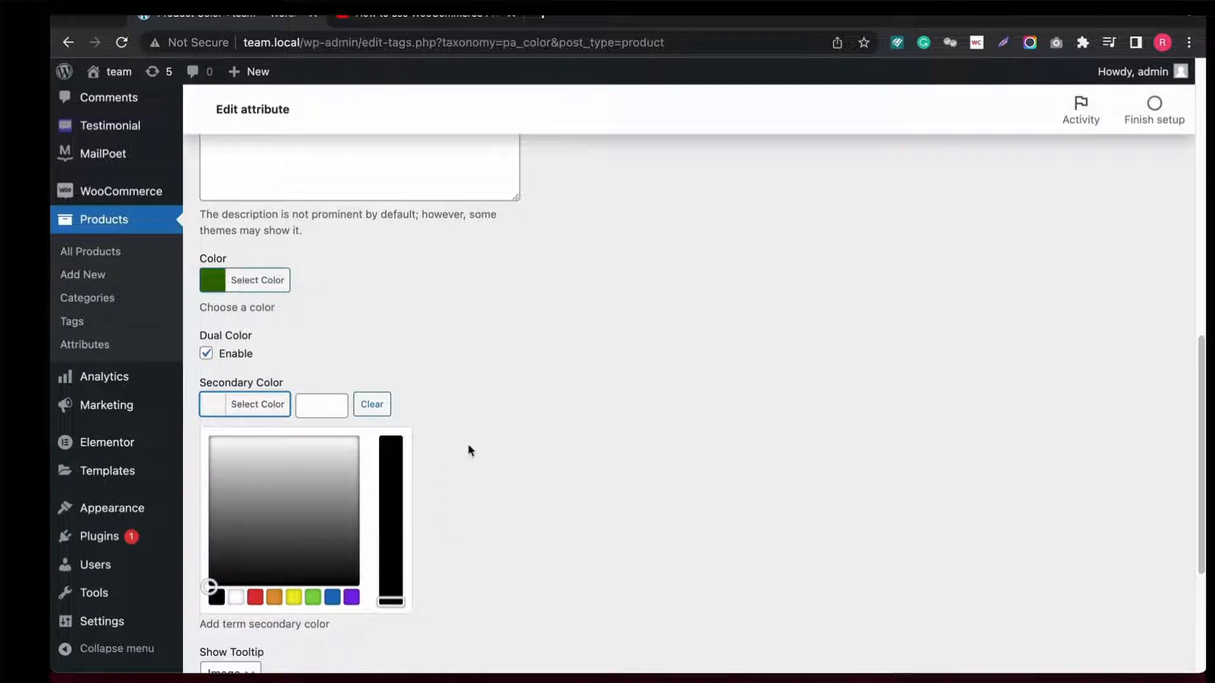
Use T-Shirt_Olive-black-ragalan.jpeg from the media library as the Olive&Black tooltip image and add the term.
scroll(500, 450, down, 5)
click(245, 538)
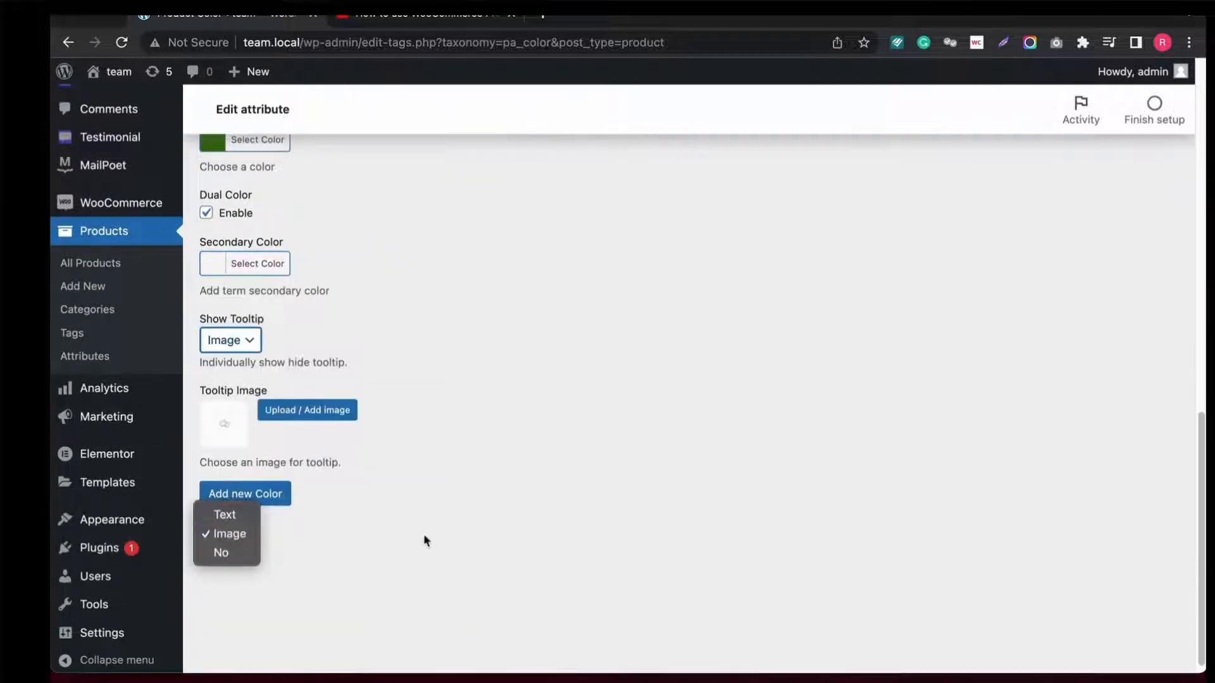
click(400, 521)
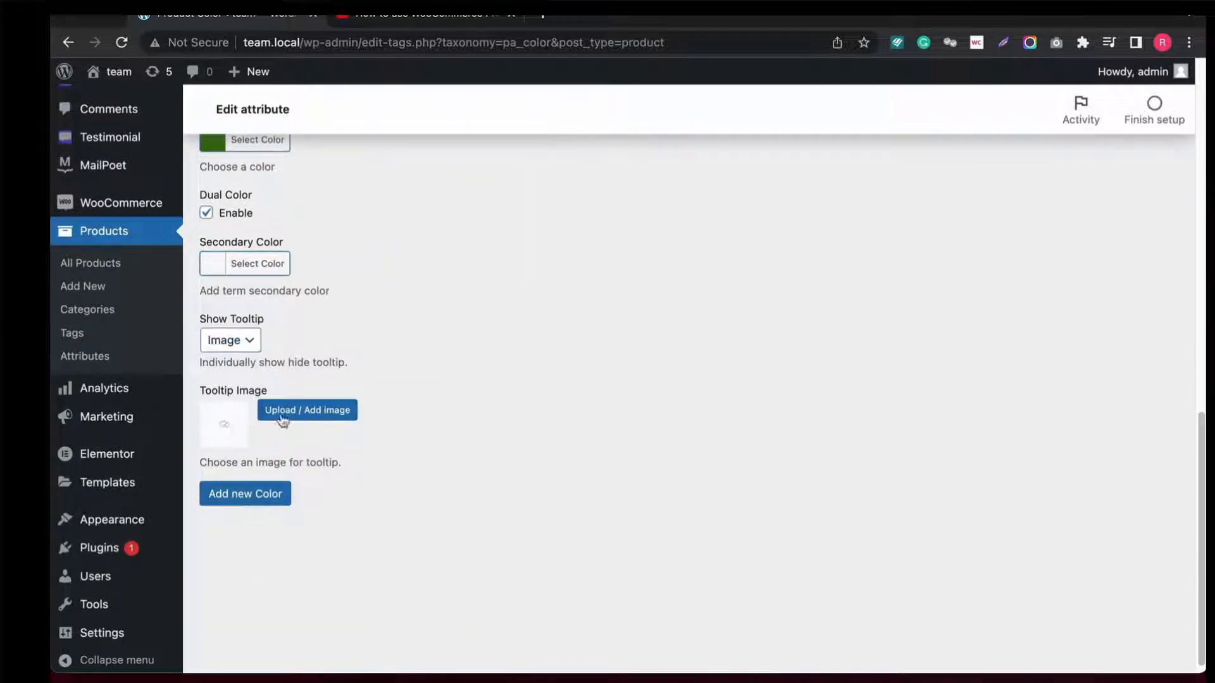
click(283, 420)
click(527, 275)
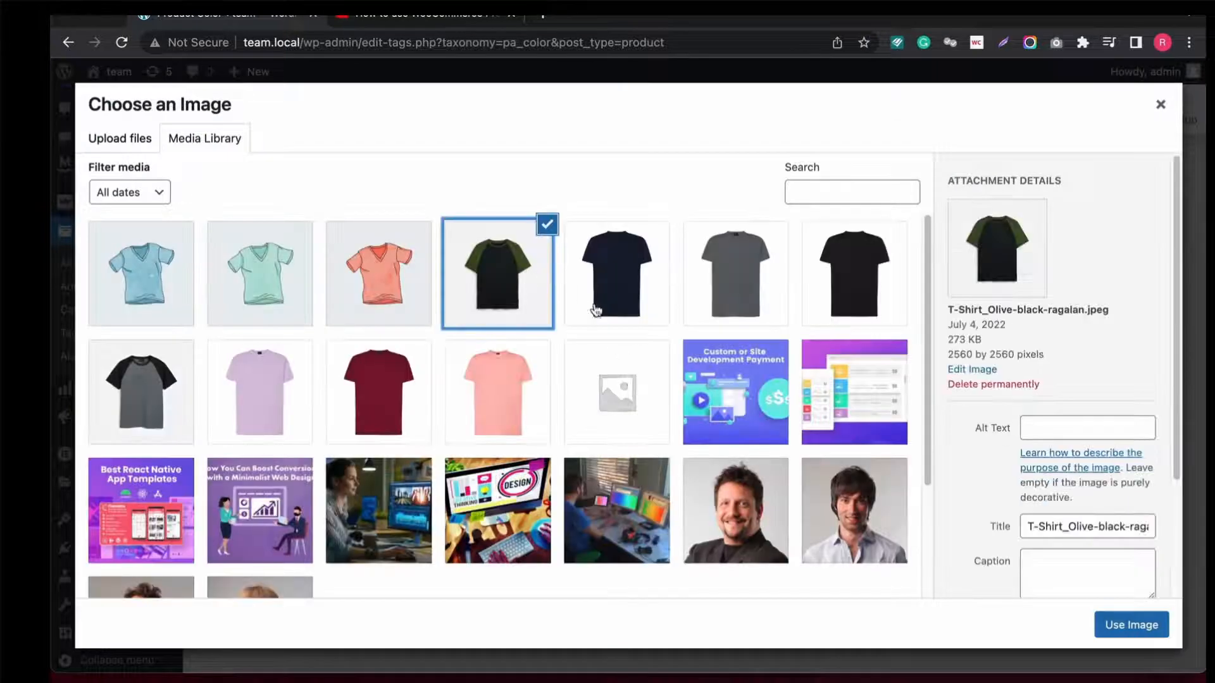
click(1132, 625)
scroll(621, 384, up, 2)
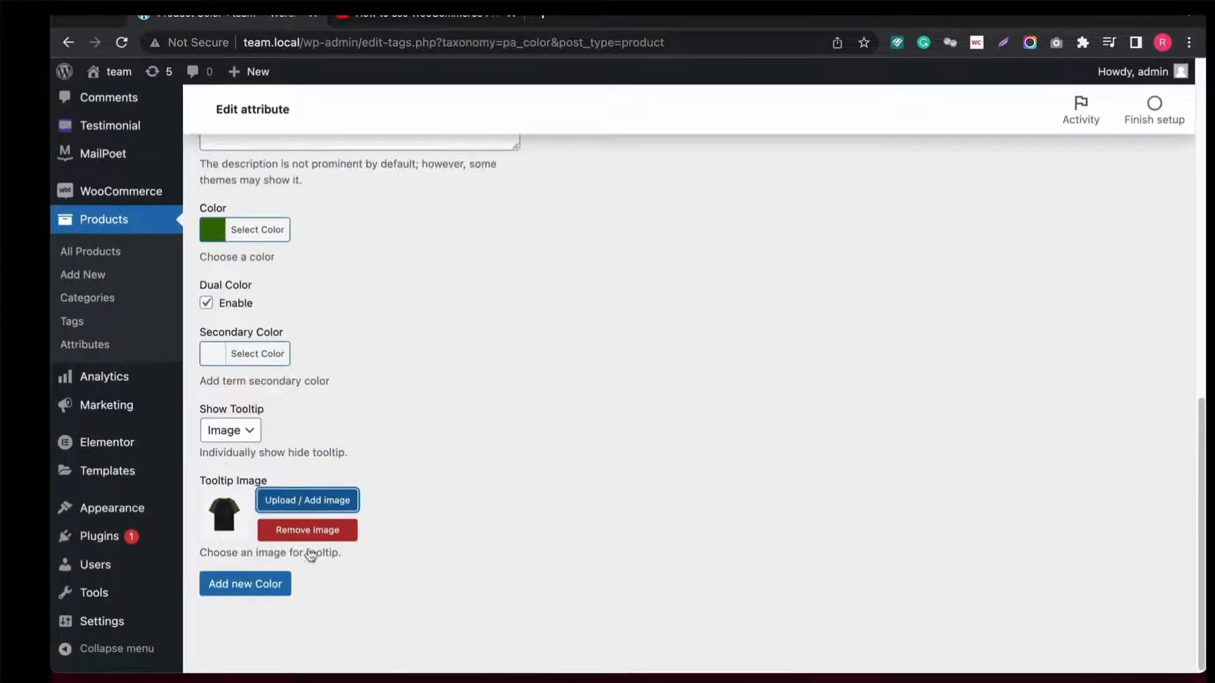
click(271, 583)
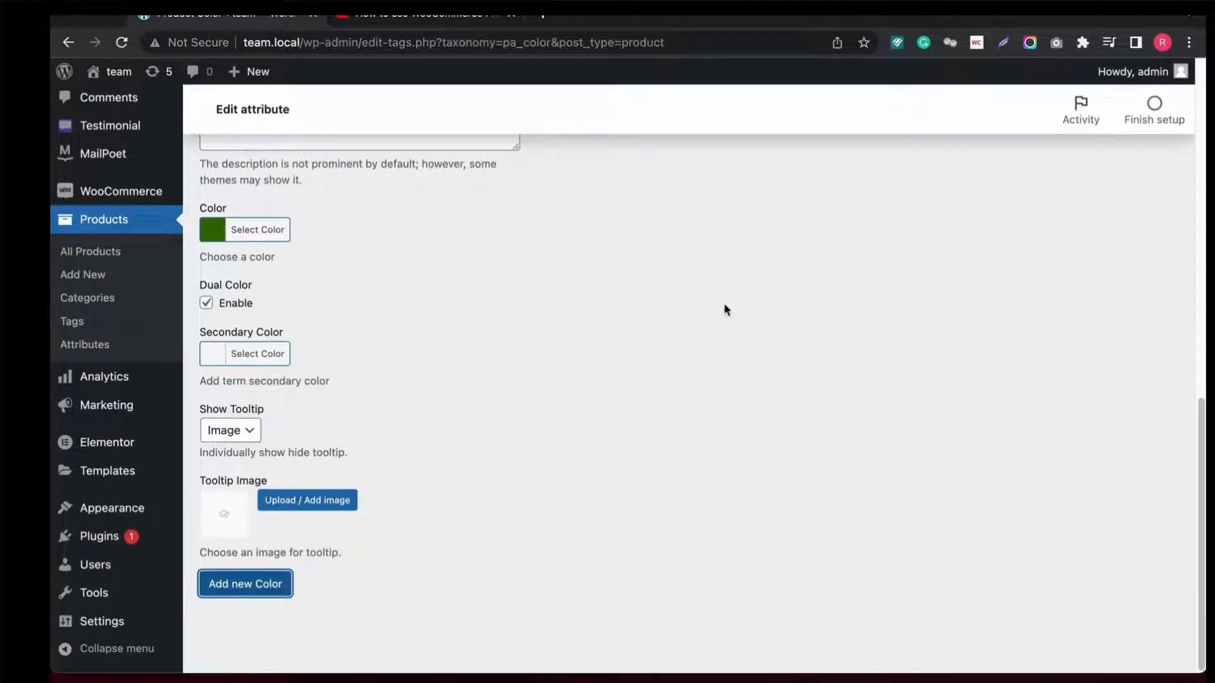
Return to the product attributes page and enter Size as a new attribute's name and size as its slug.
scroll(740, 299, up, 5)
scroll(747, 350, down, 1)
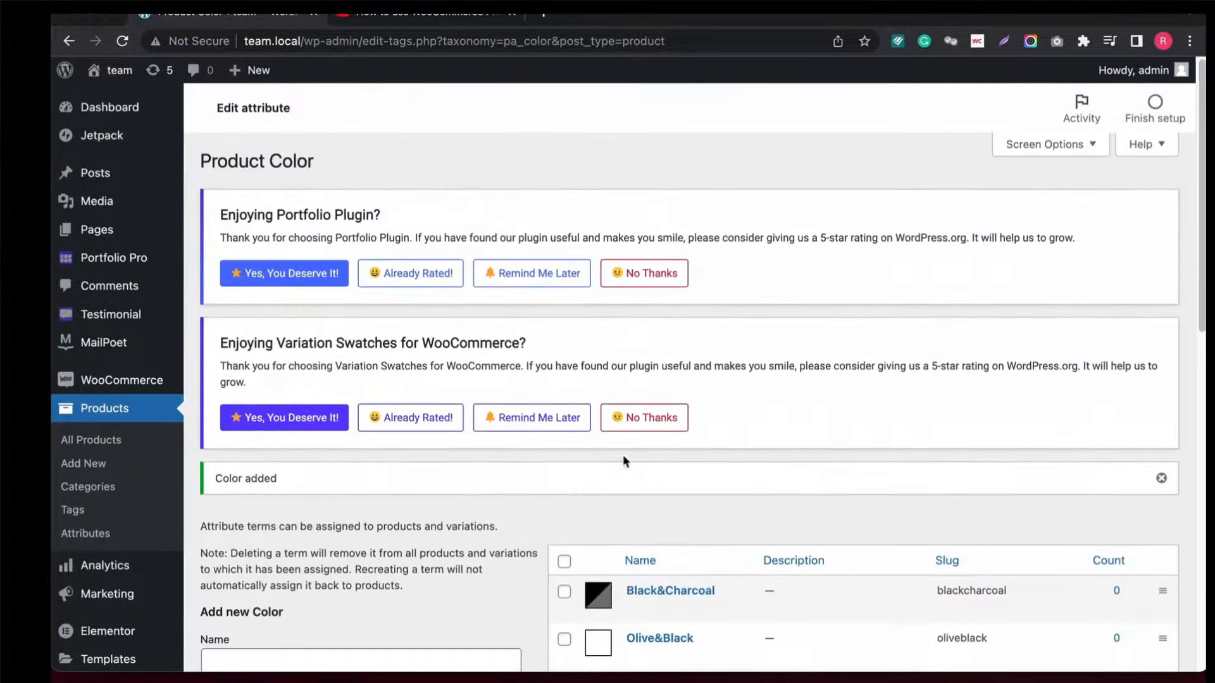
click(87, 535)
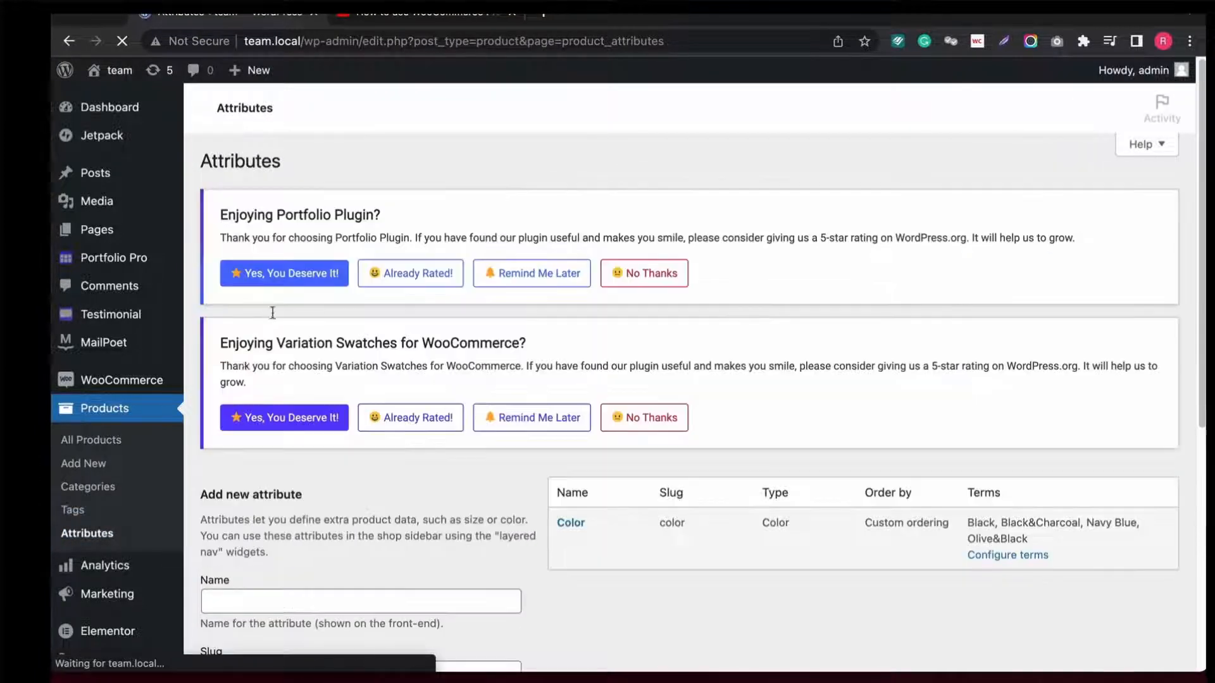
scroll(278, 392, down, 3)
click(285, 457)
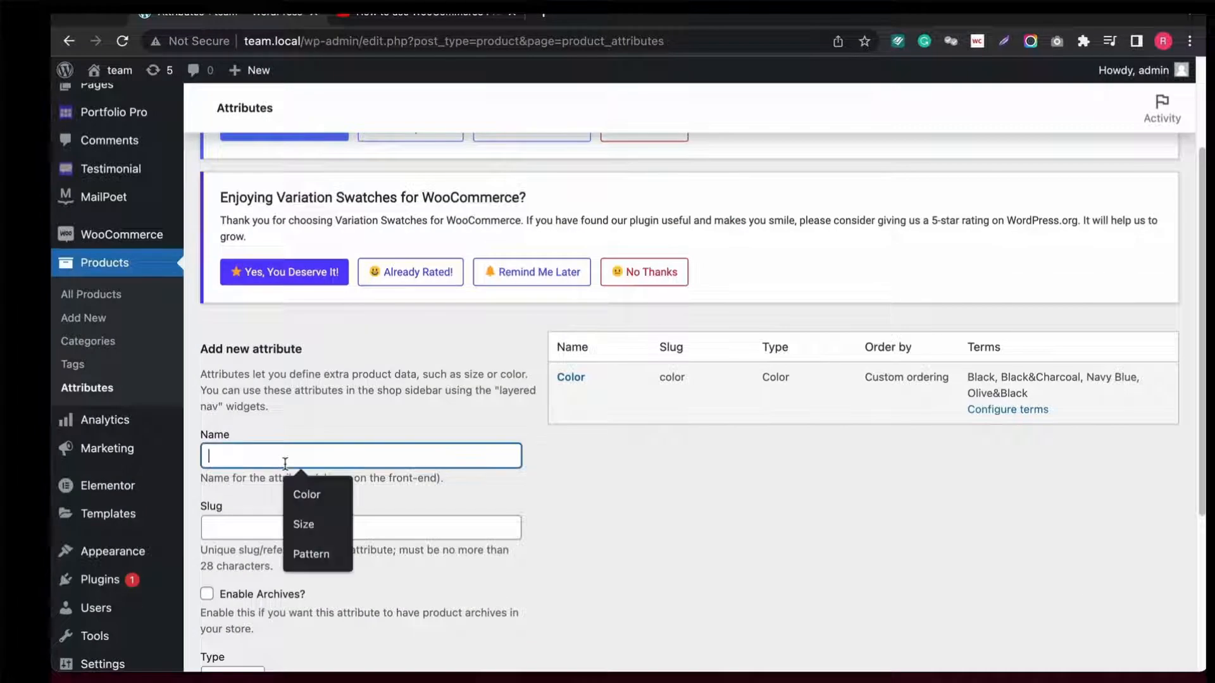
click(304, 523)
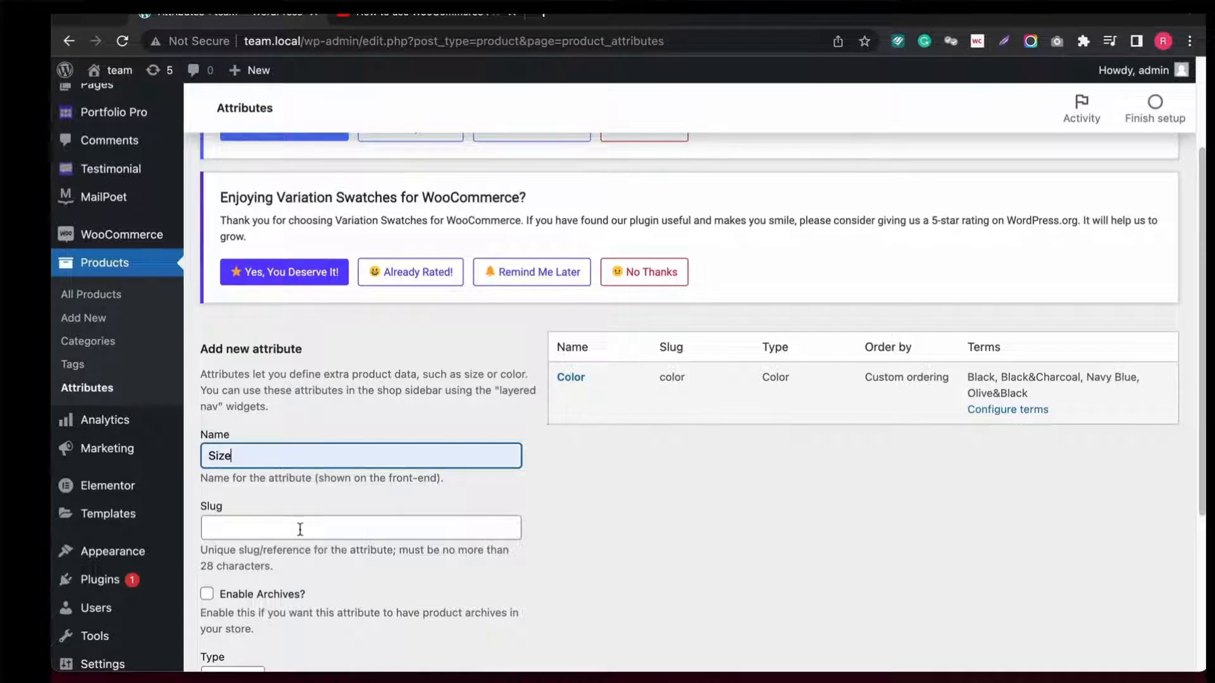
click(300, 529)
text(size)
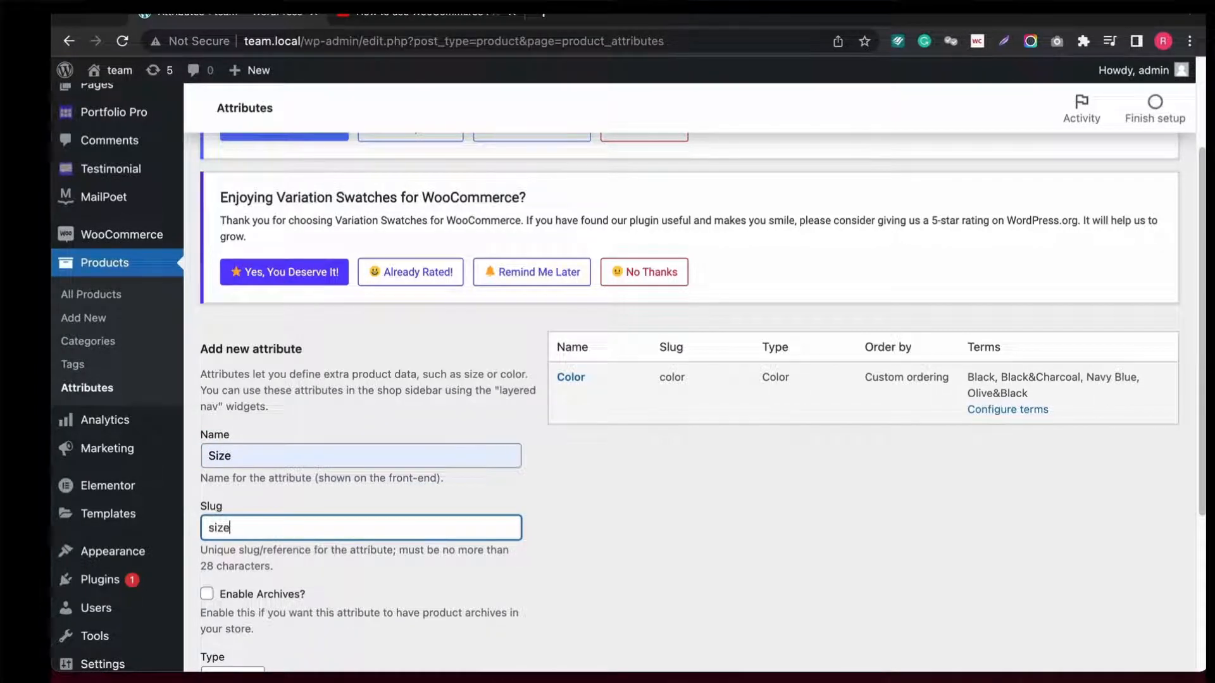
scroll(526, 506, down, 3)
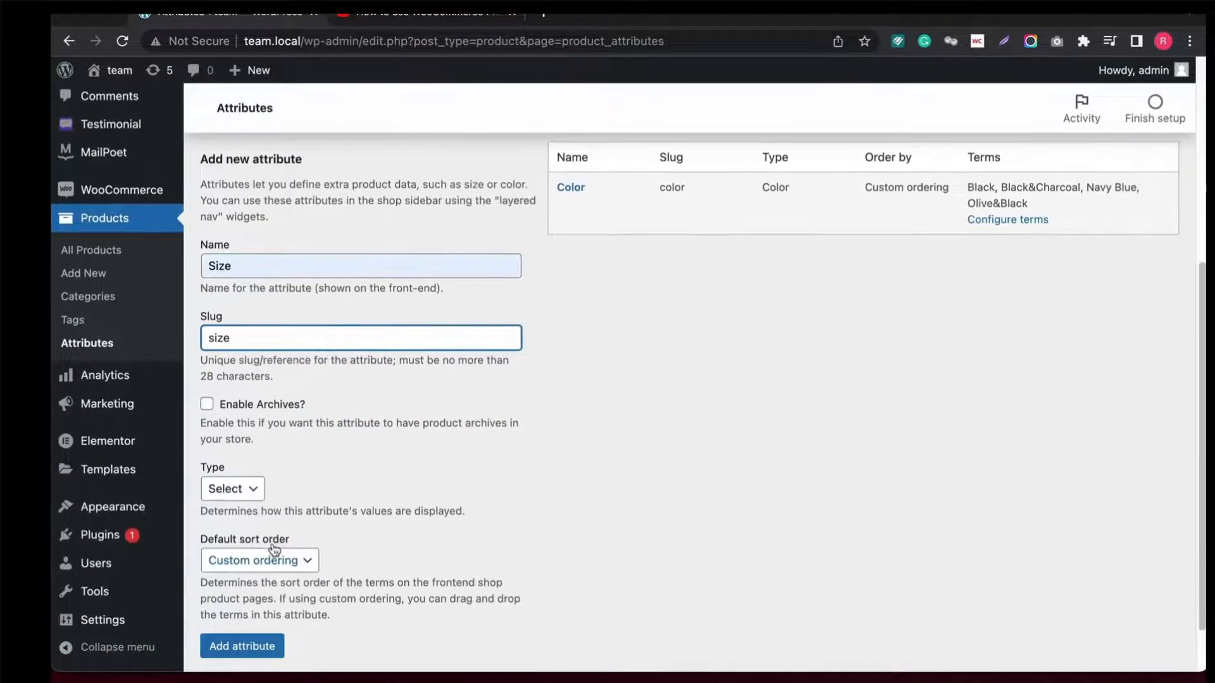
Set the Size attribute's type to Button and add the attribute.
click(245, 489)
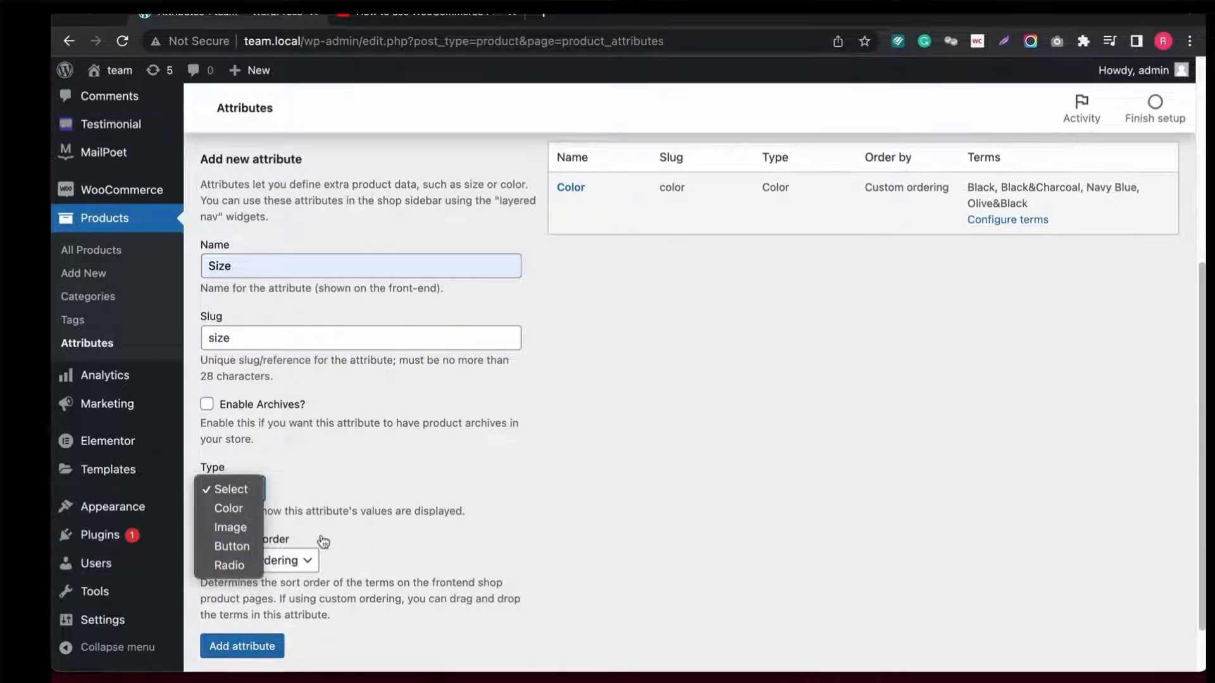
click(236, 546)
scroll(469, 482, down, 1)
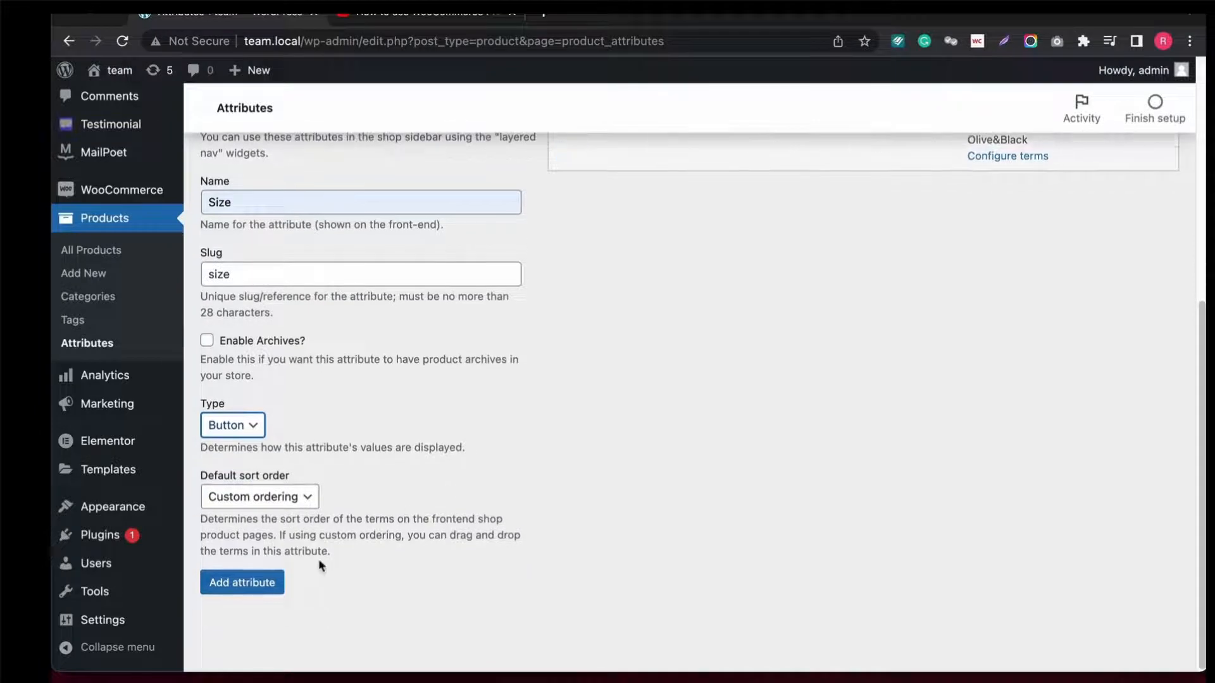
click(244, 583)
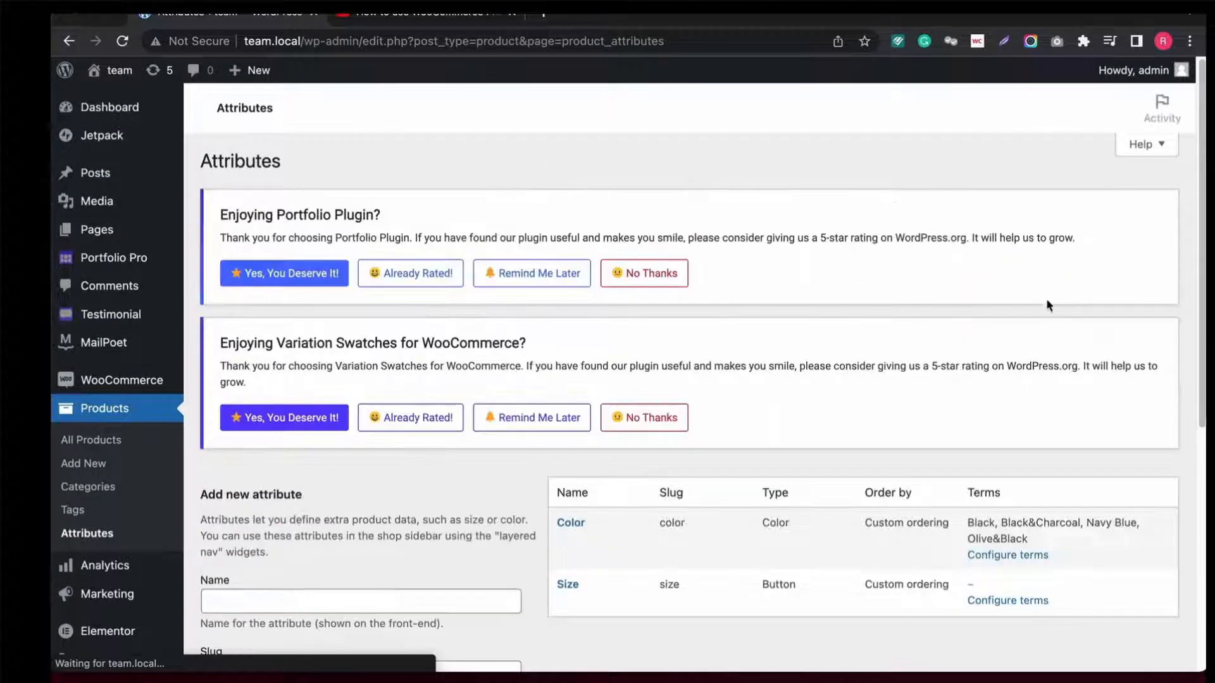
Open the Size attribute's terms and add a term named S with the slug s.
click(1036, 599)
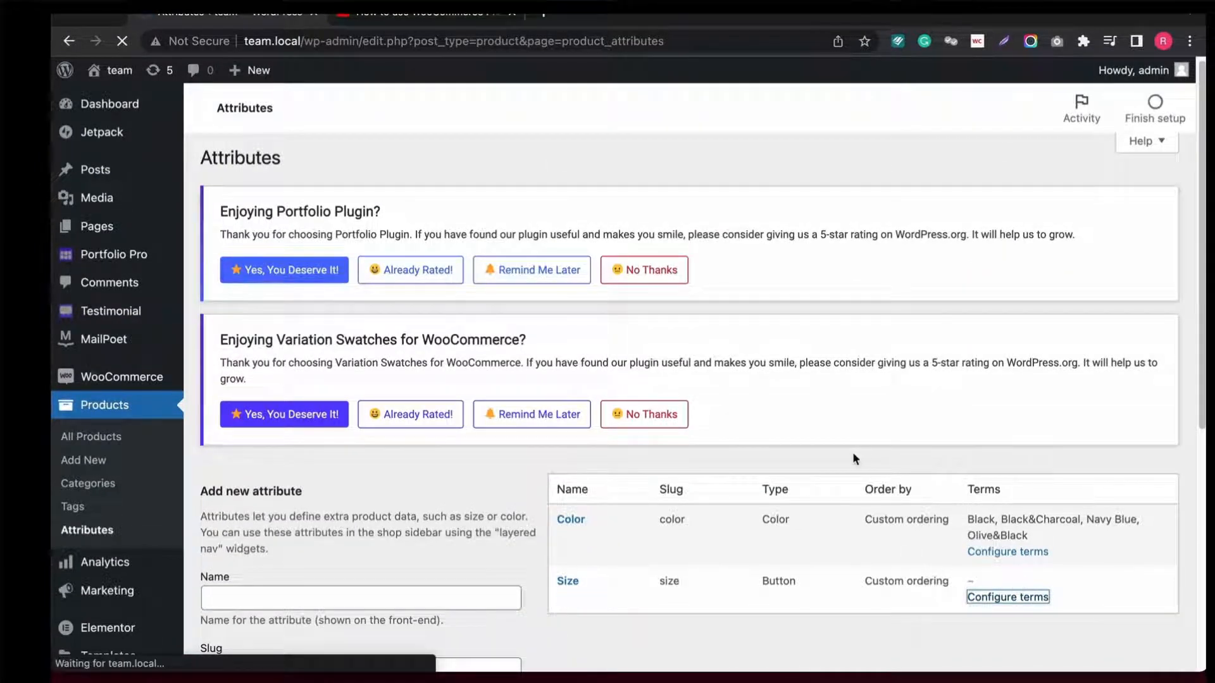
scroll(406, 389, down, 2)
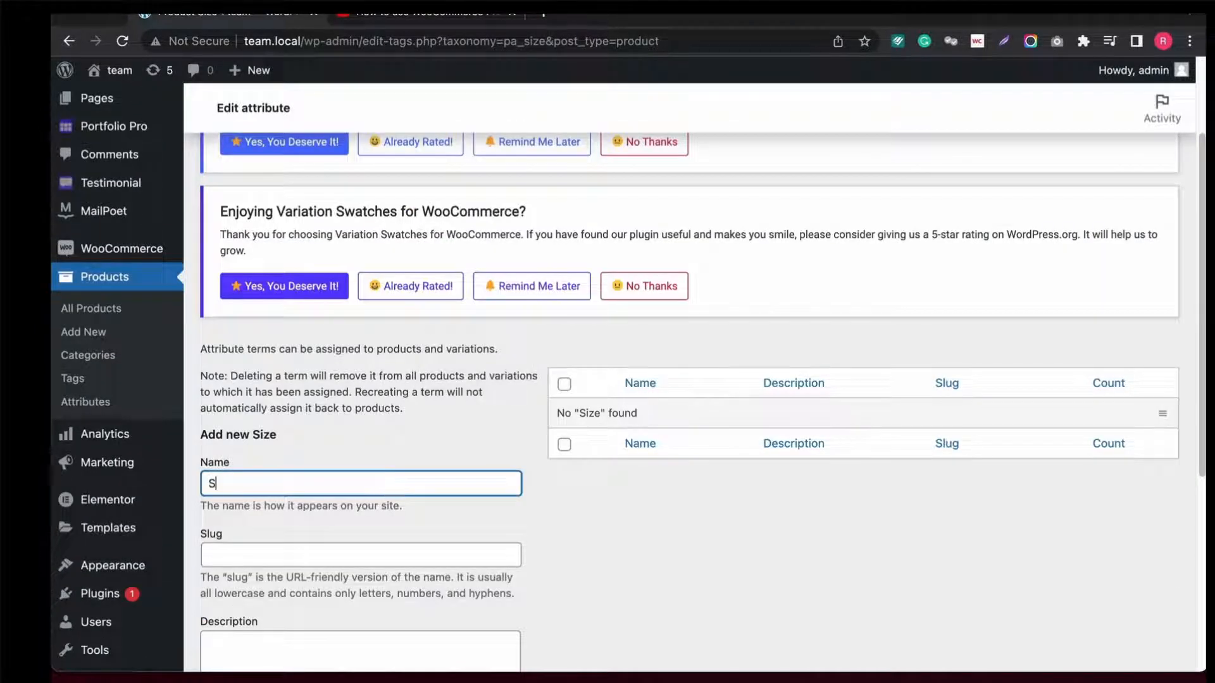
click(380, 554)
text(s)
scroll(625, 515, down, 5)
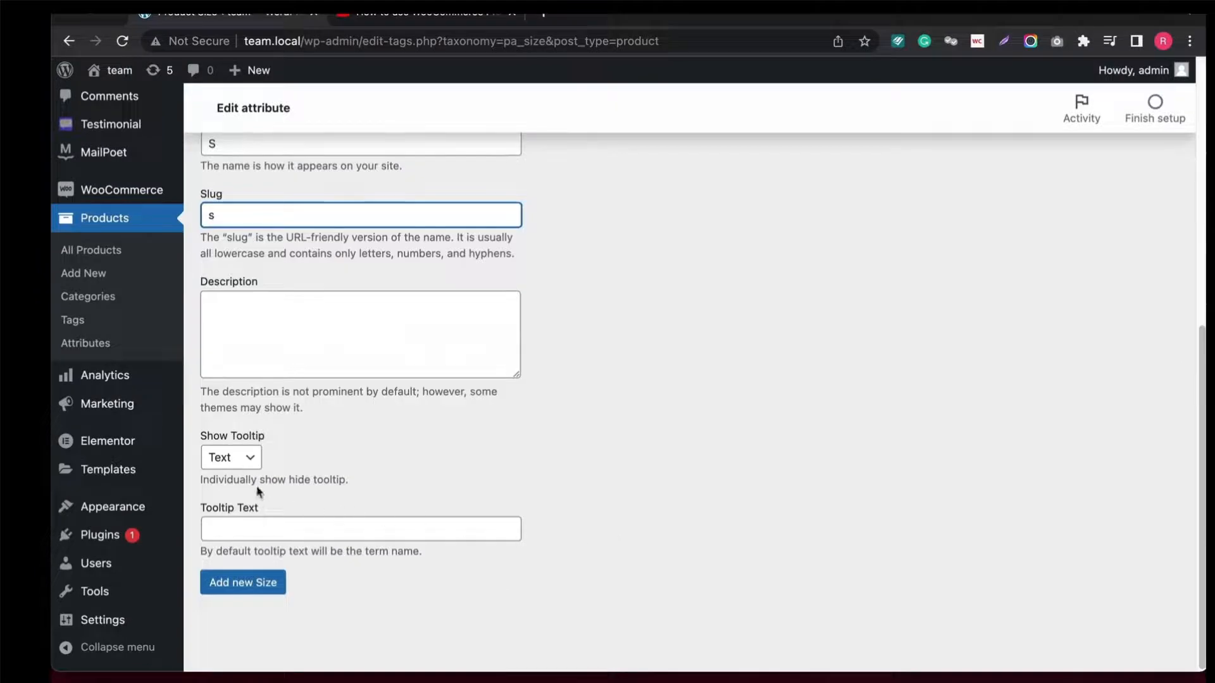
click(245, 582)
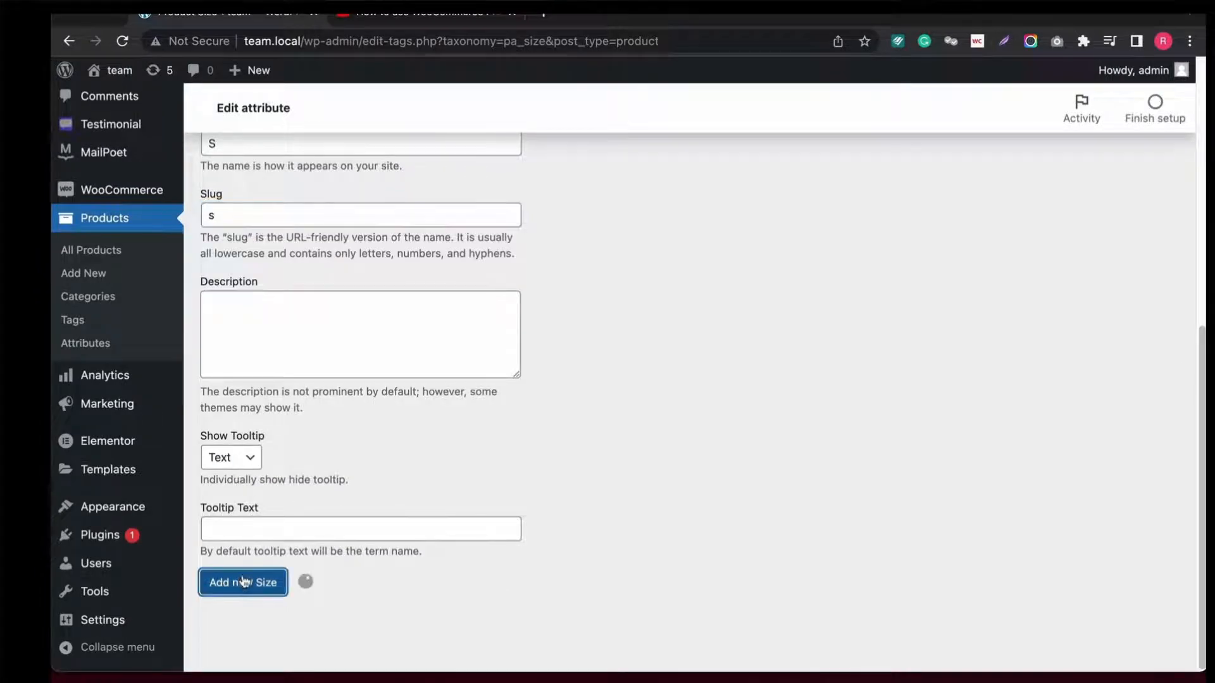
Add a second Size term named M with the slug m.
scroll(522, 441, up, 2)
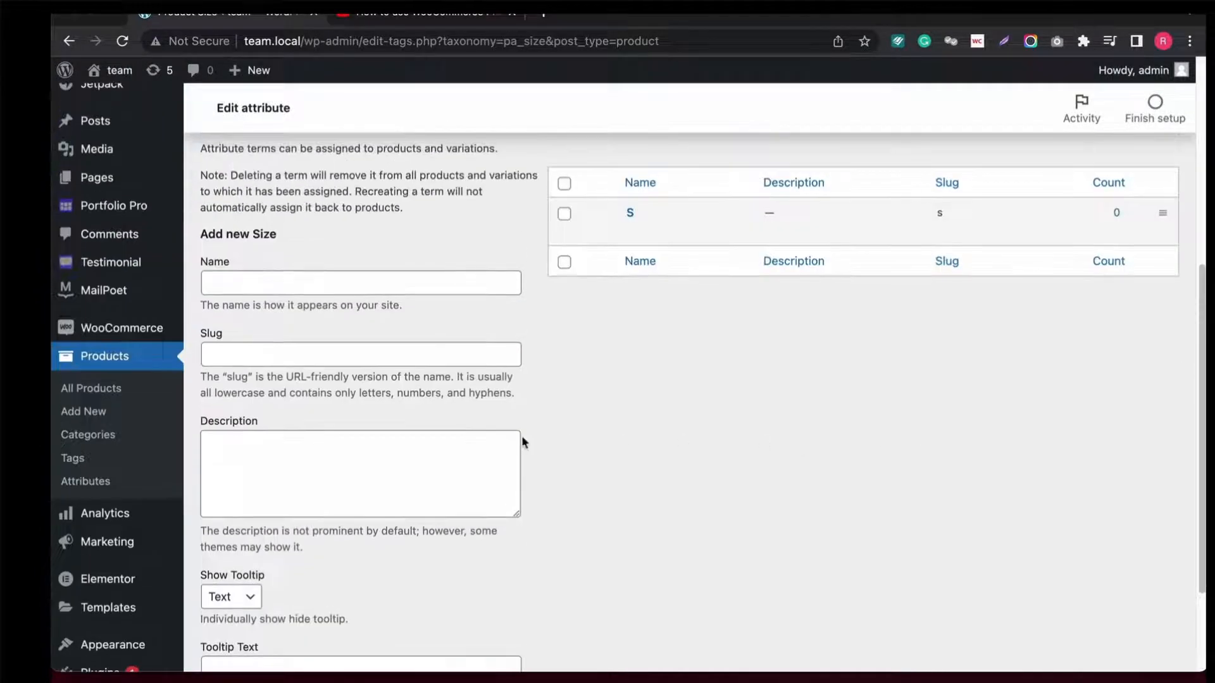
click(279, 280)
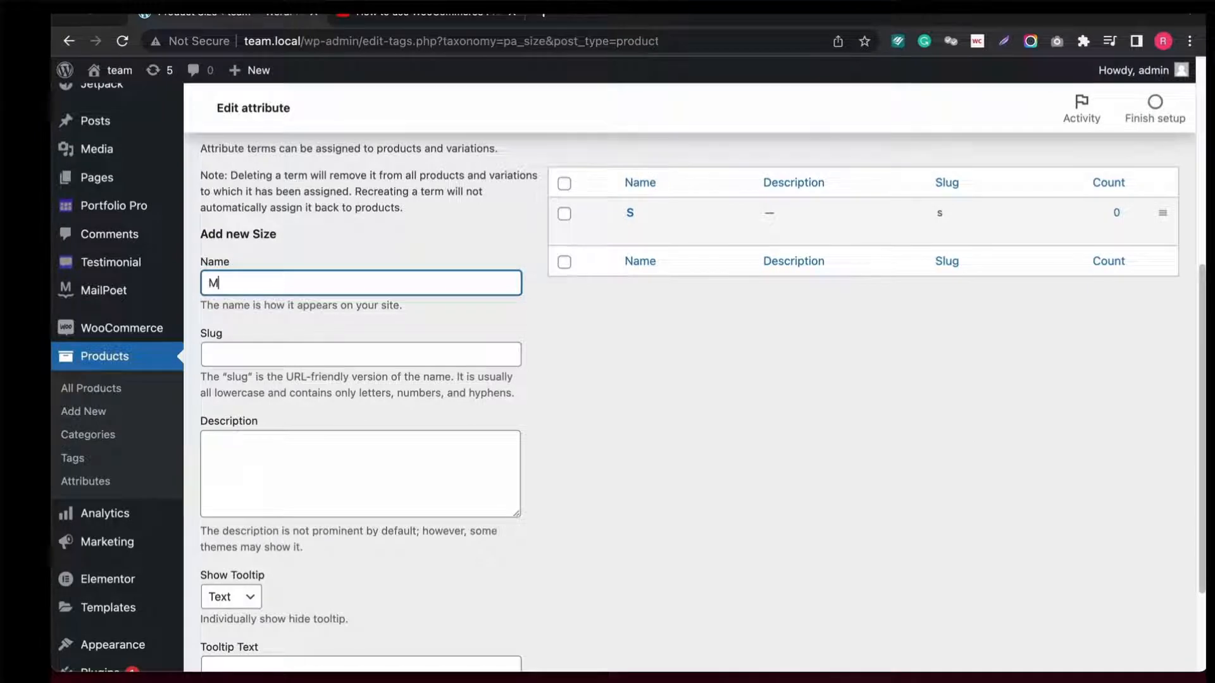
click(343, 359)
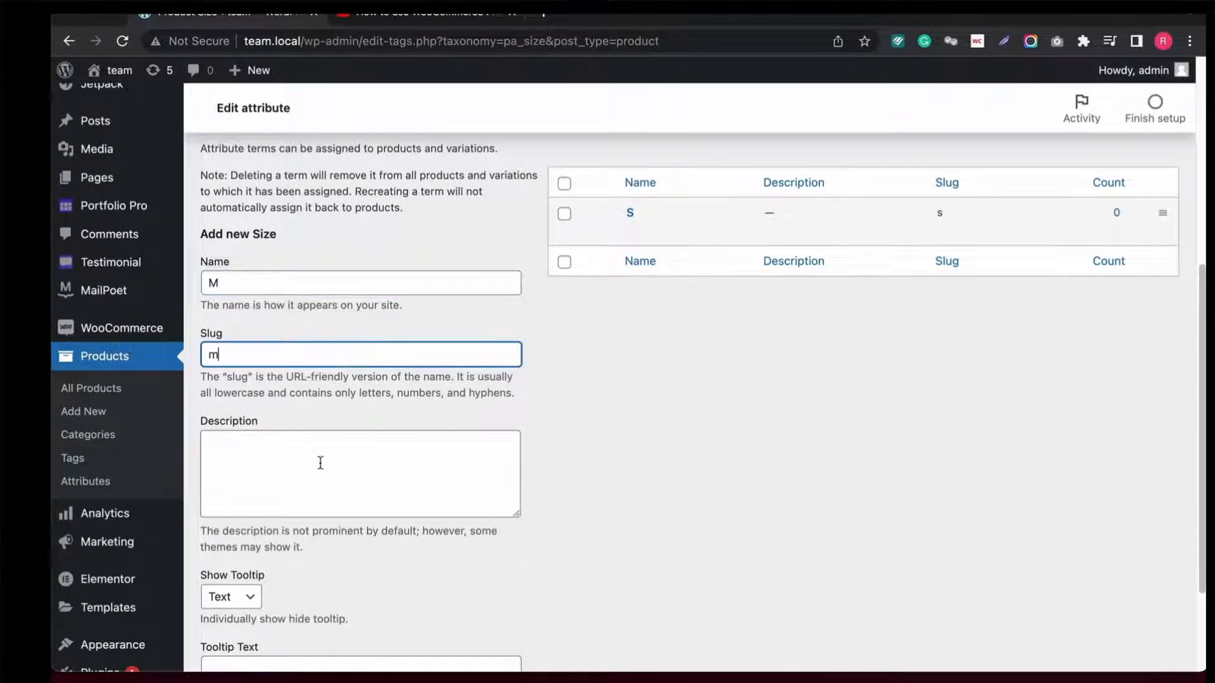
scroll(312, 567, down, 2)
click(267, 670)
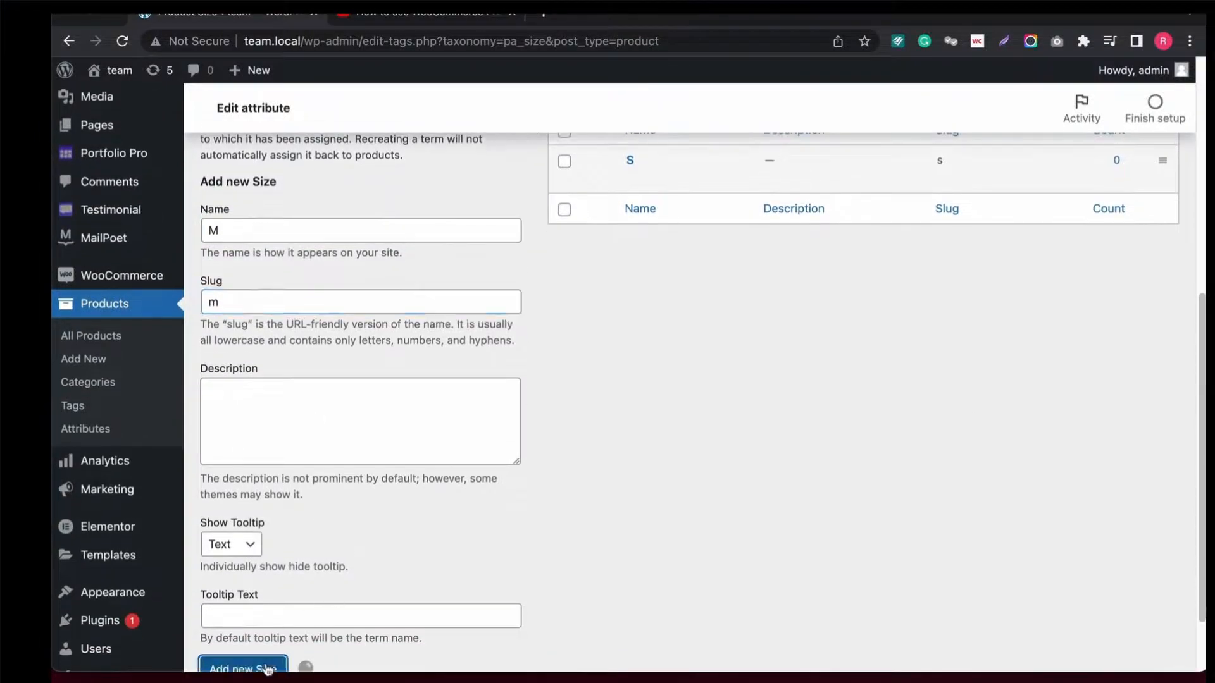
Add a third Size term named L with the slug l.
click(266, 237)
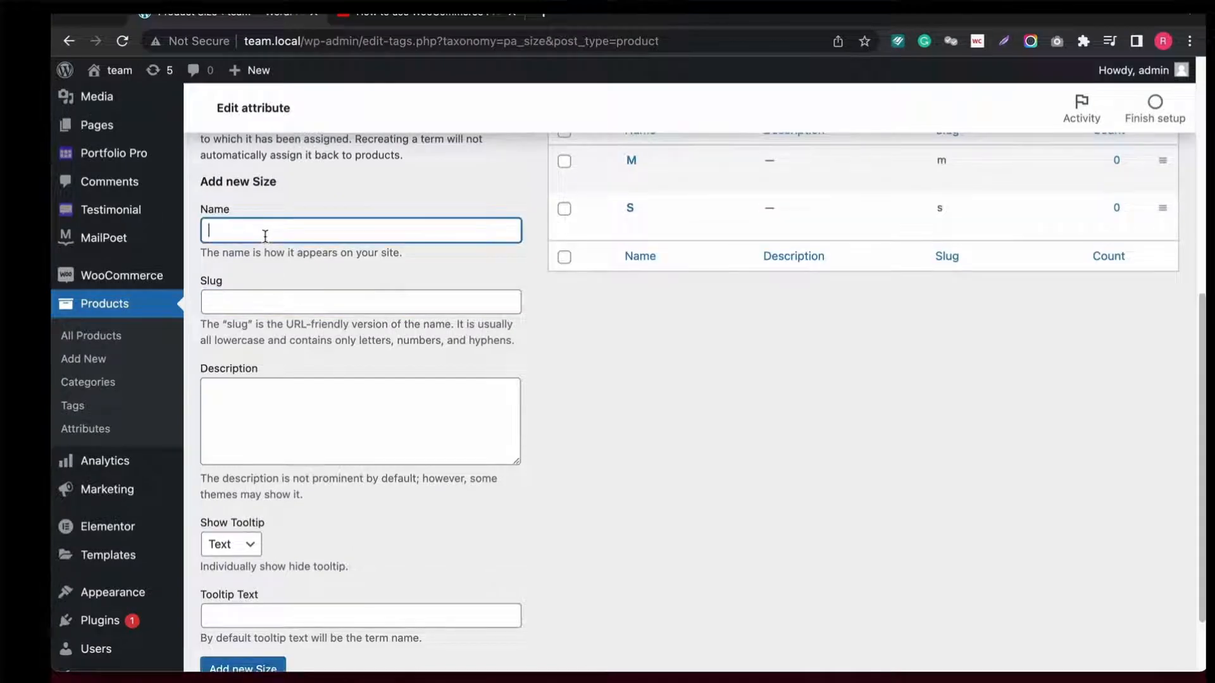
click(281, 297)
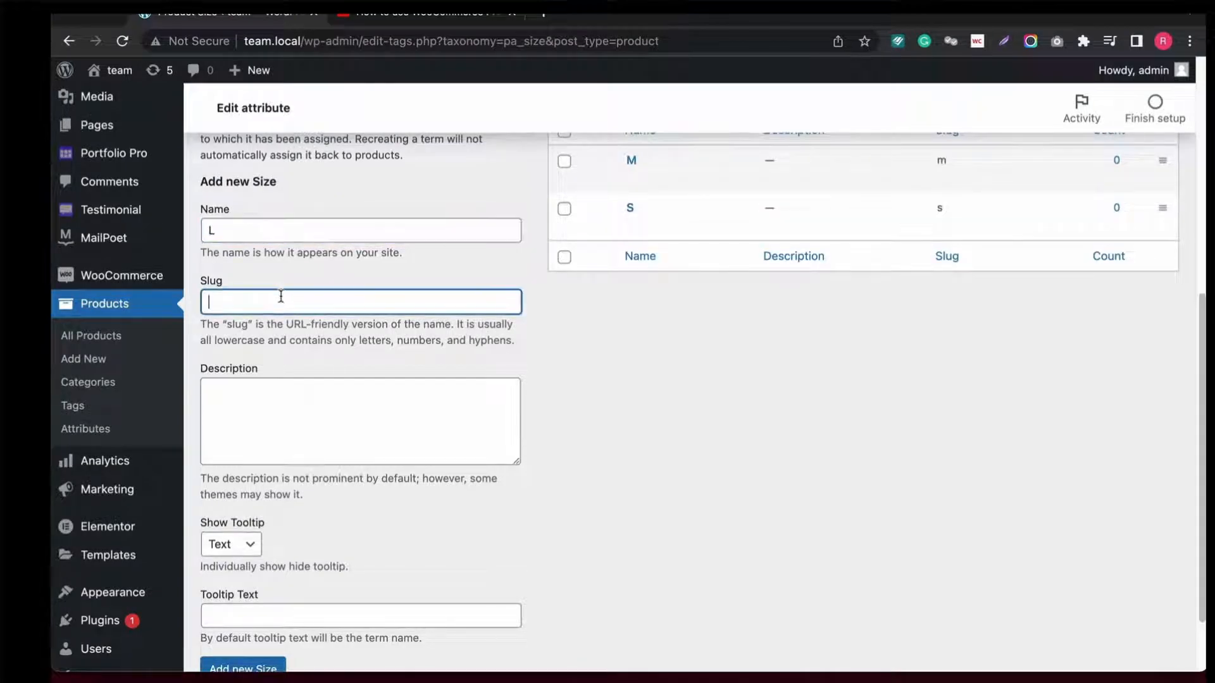
scroll(312, 405, down, 2)
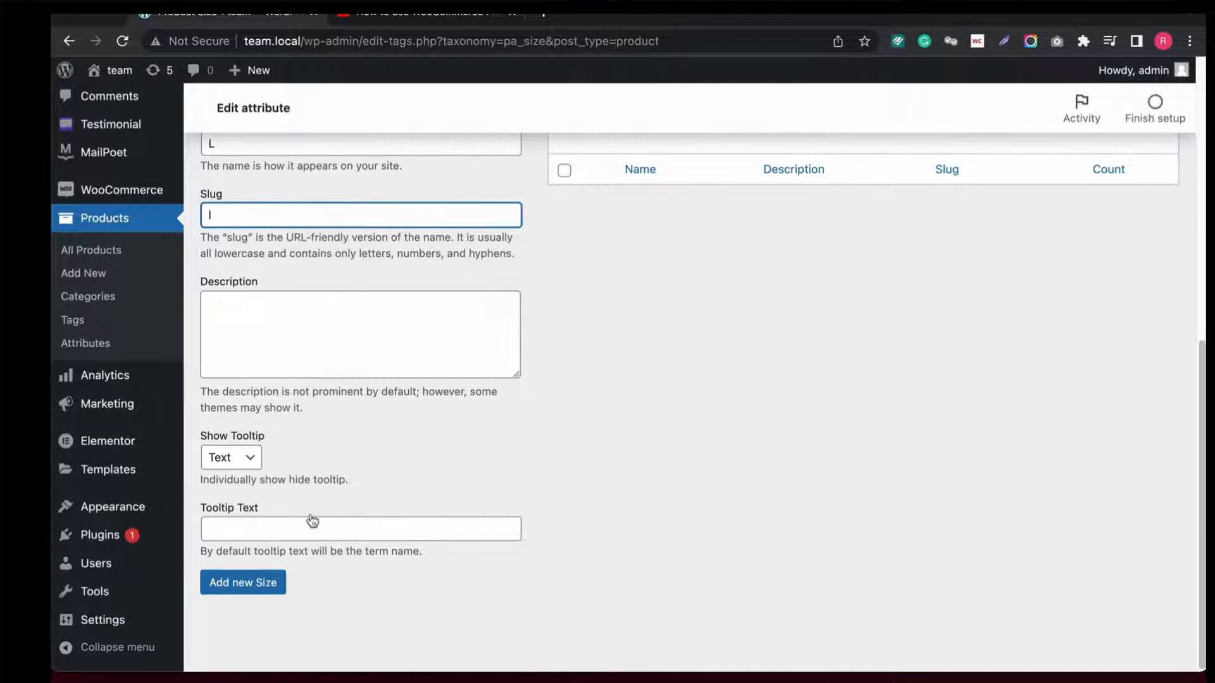
click(253, 588)
Return to the product attributes page and enter Pattern as a new attribute's name and pattern as its slug.
scroll(738, 487, up, 3)
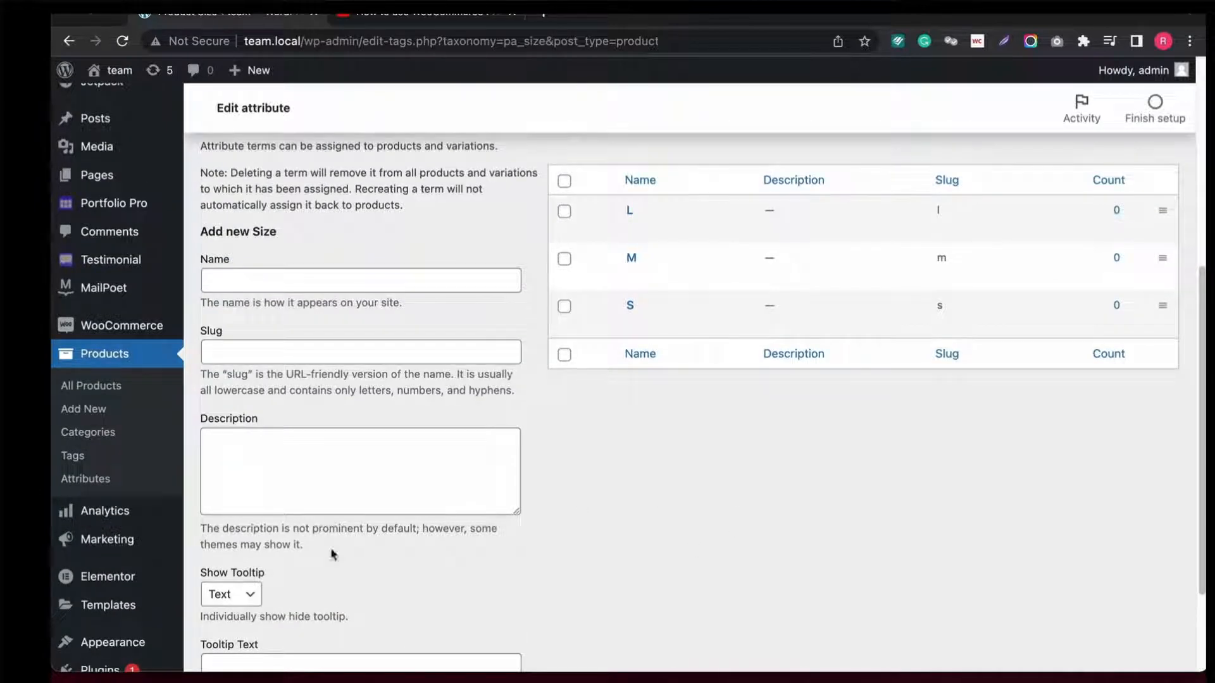
click(91, 482)
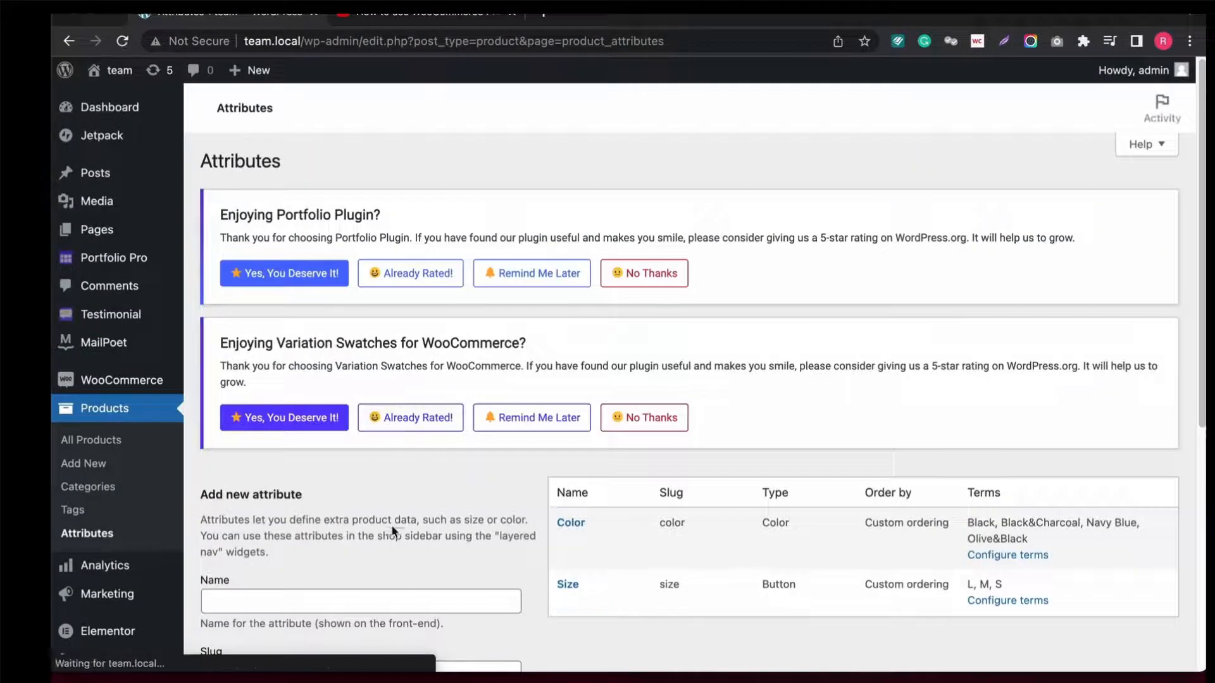
scroll(394, 531, down, 3)
click(319, 457)
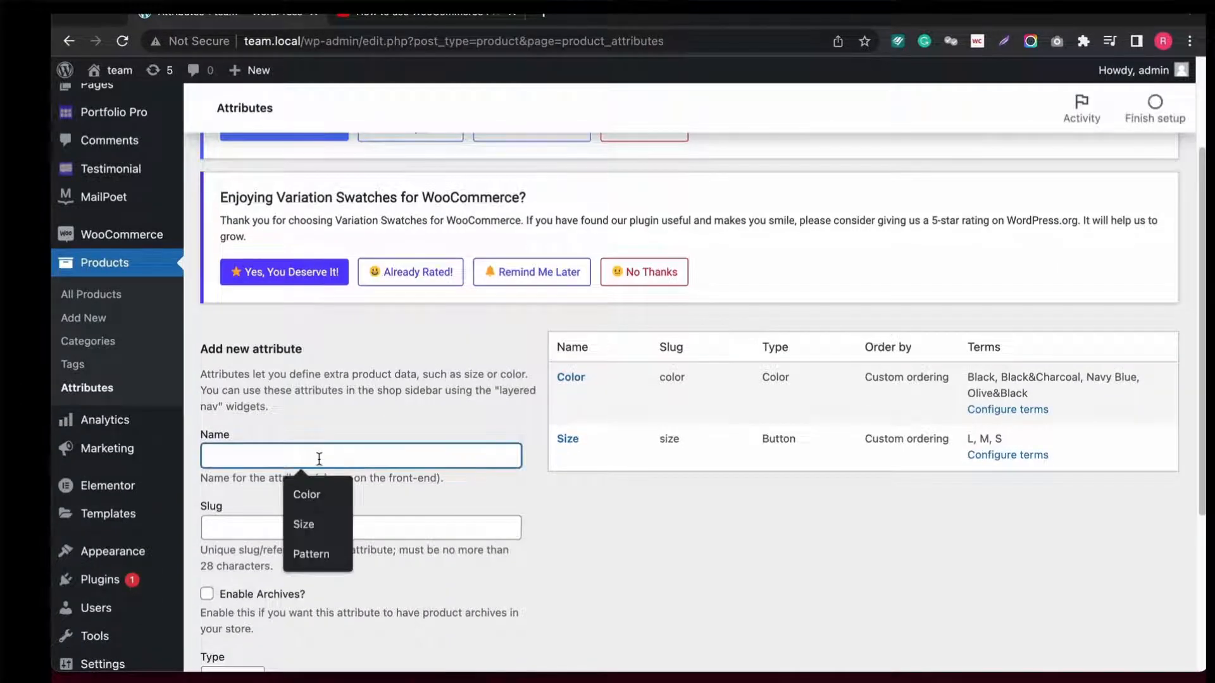
text(Patter)
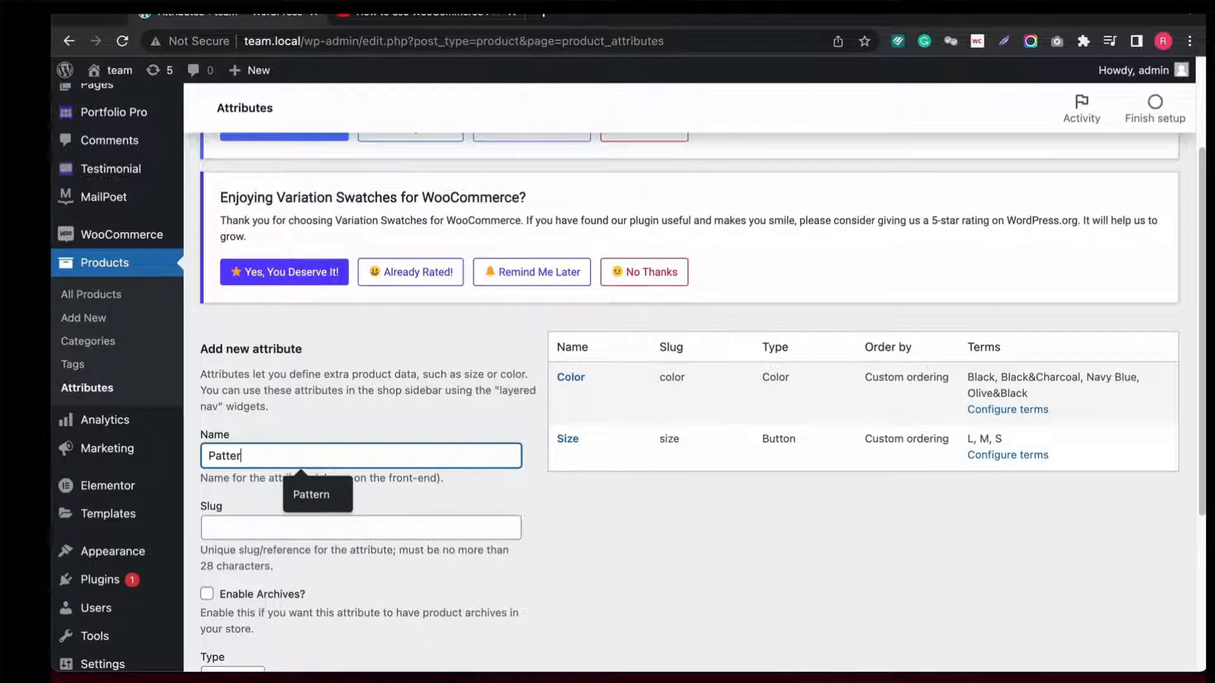
text(n)
click(336, 548)
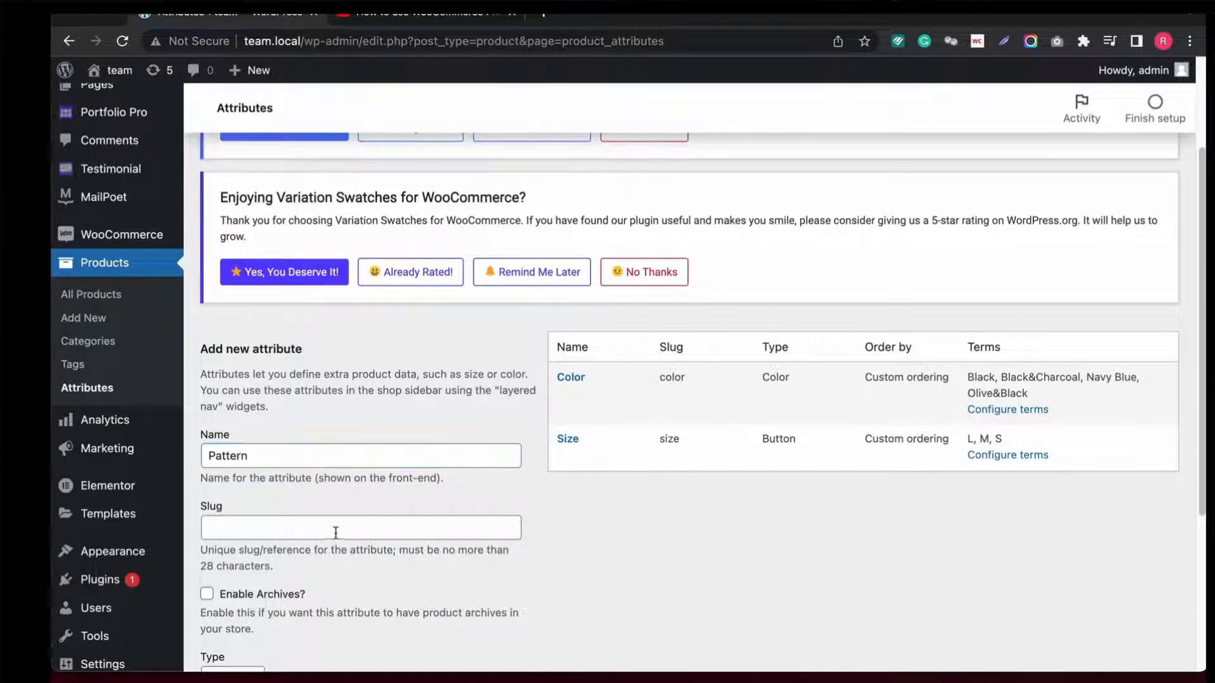
click(335, 532)
text(pa)
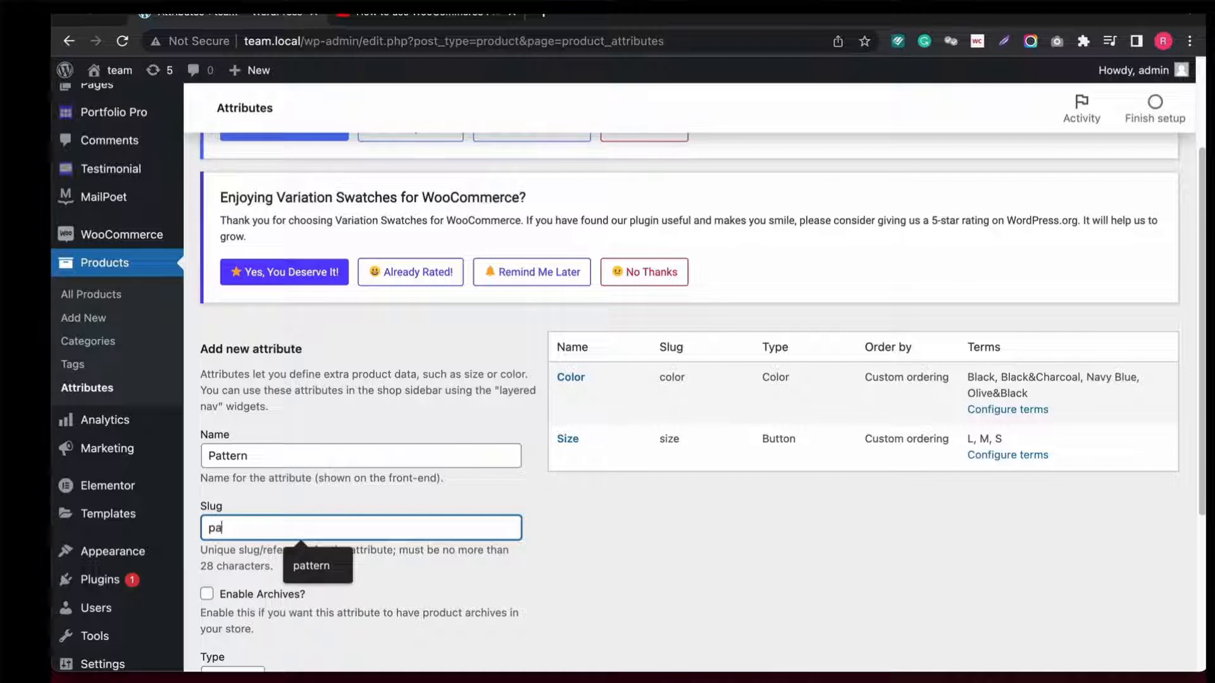
text(ttern)
Set the Pattern attribute's type to Image and add the attribute.
scroll(347, 523, down, 5)
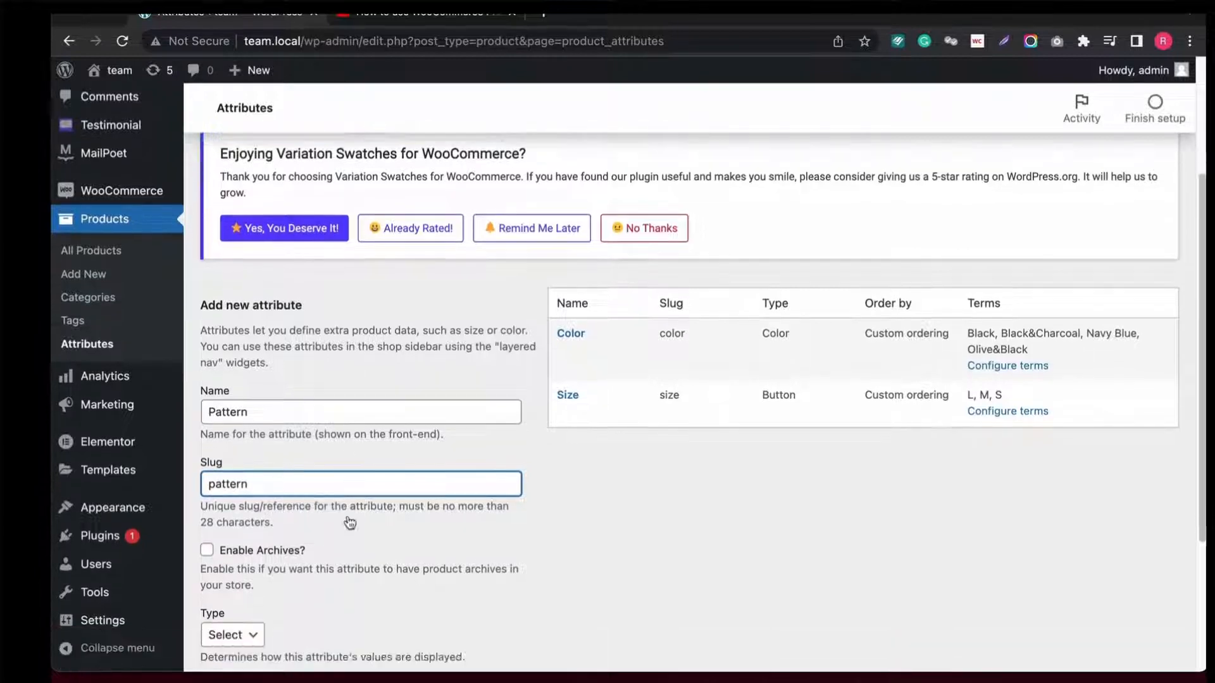
click(229, 531)
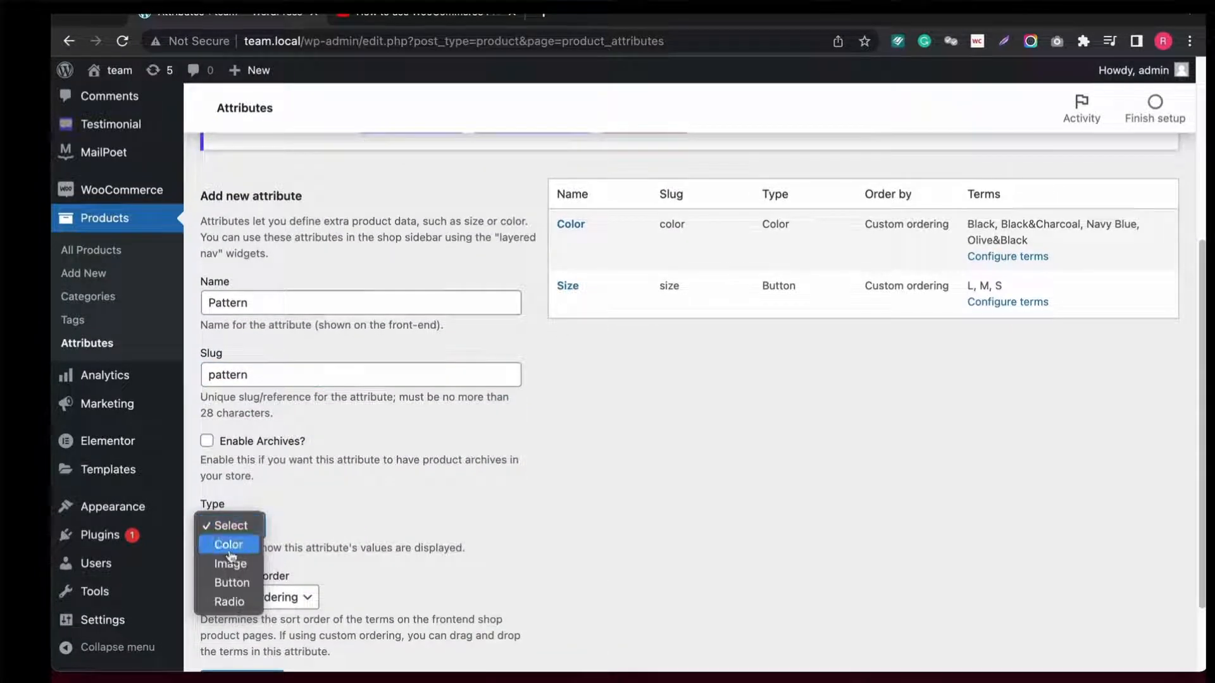
click(231, 563)
scroll(557, 551, down, 1)
scroll(380, 602, down, 2)
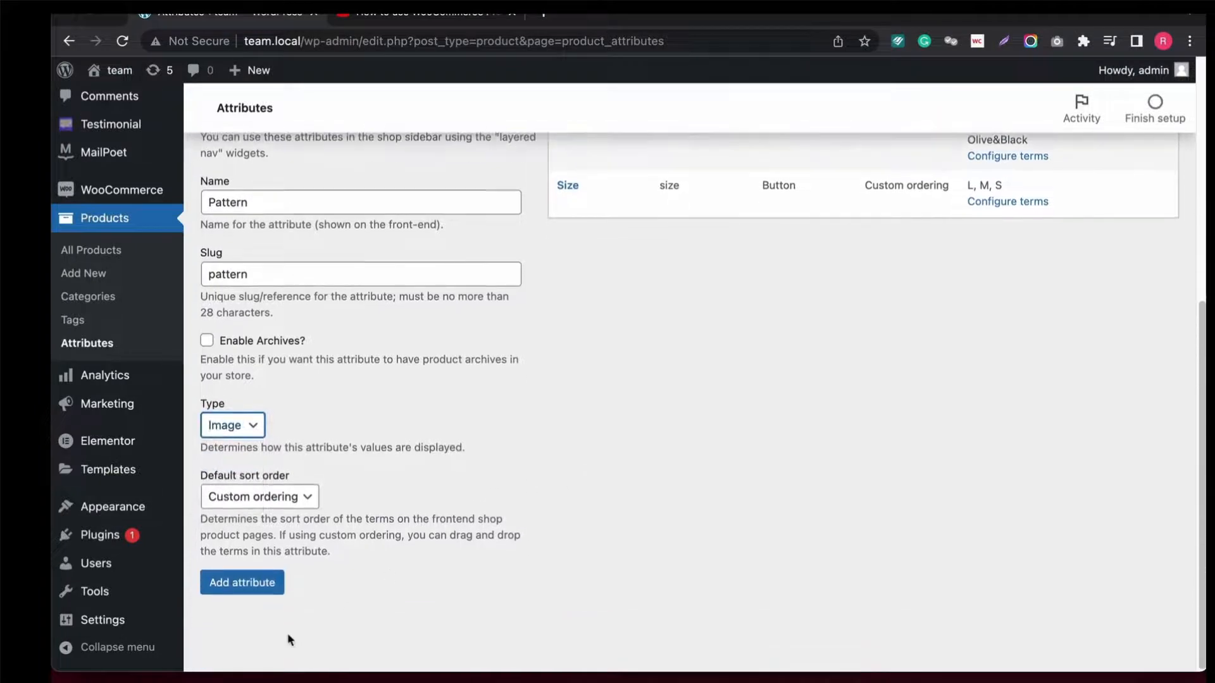
click(250, 586)
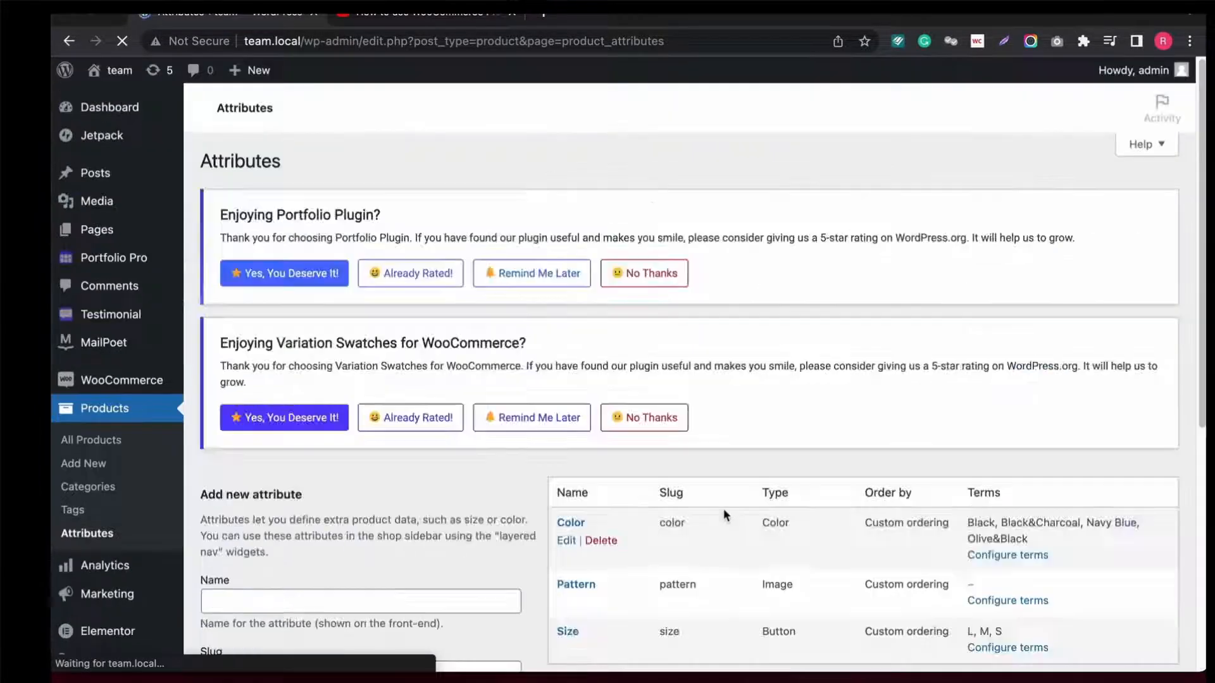
Open the Pattern attribute's terms and enter Solid as a new term's name and solid as its slug.
scroll(798, 510, down, 4)
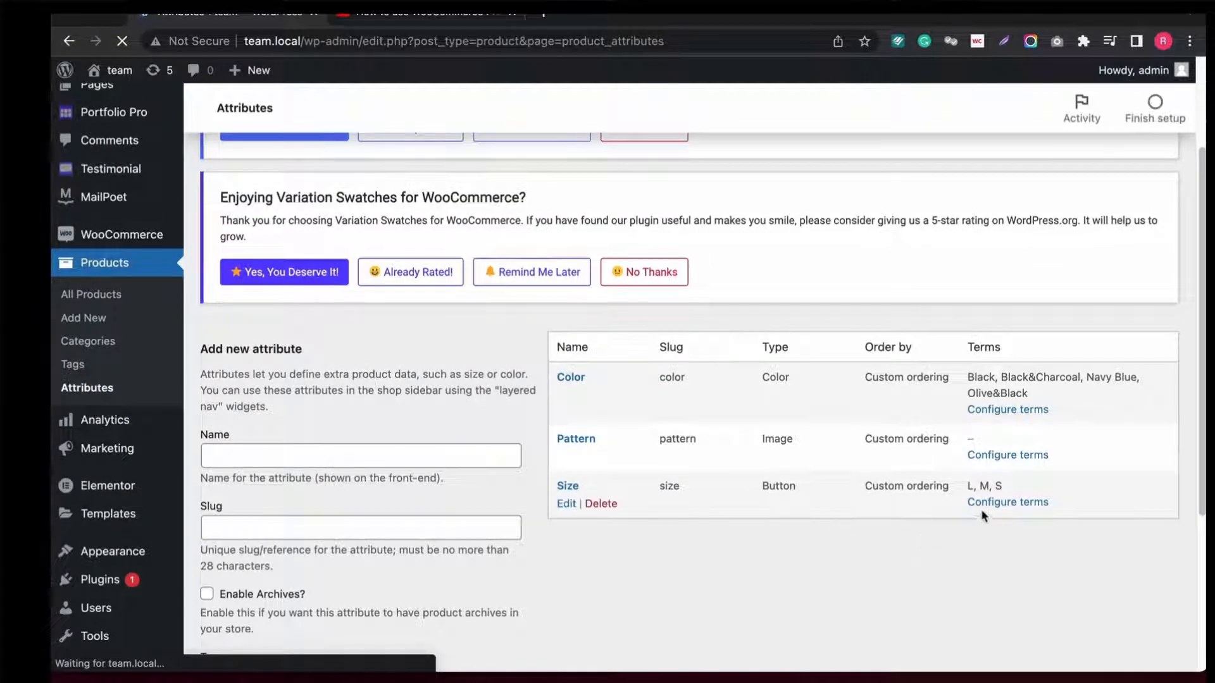
click(1007, 463)
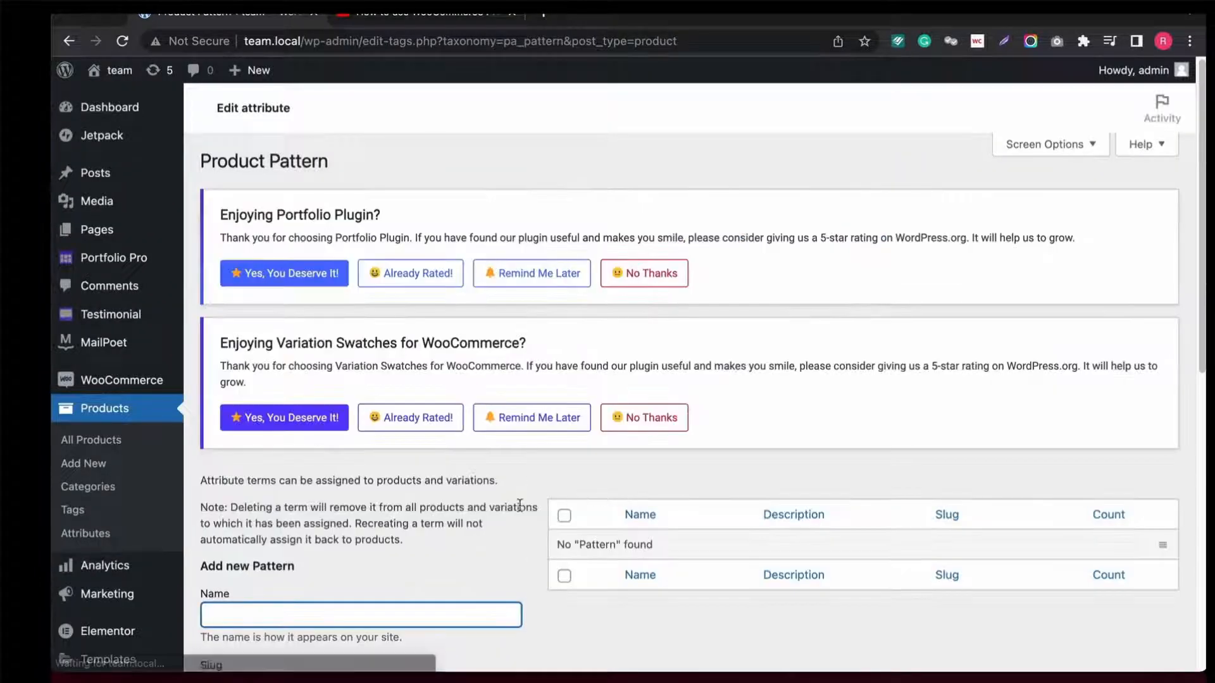
scroll(315, 557, down, 1)
text(Solid)
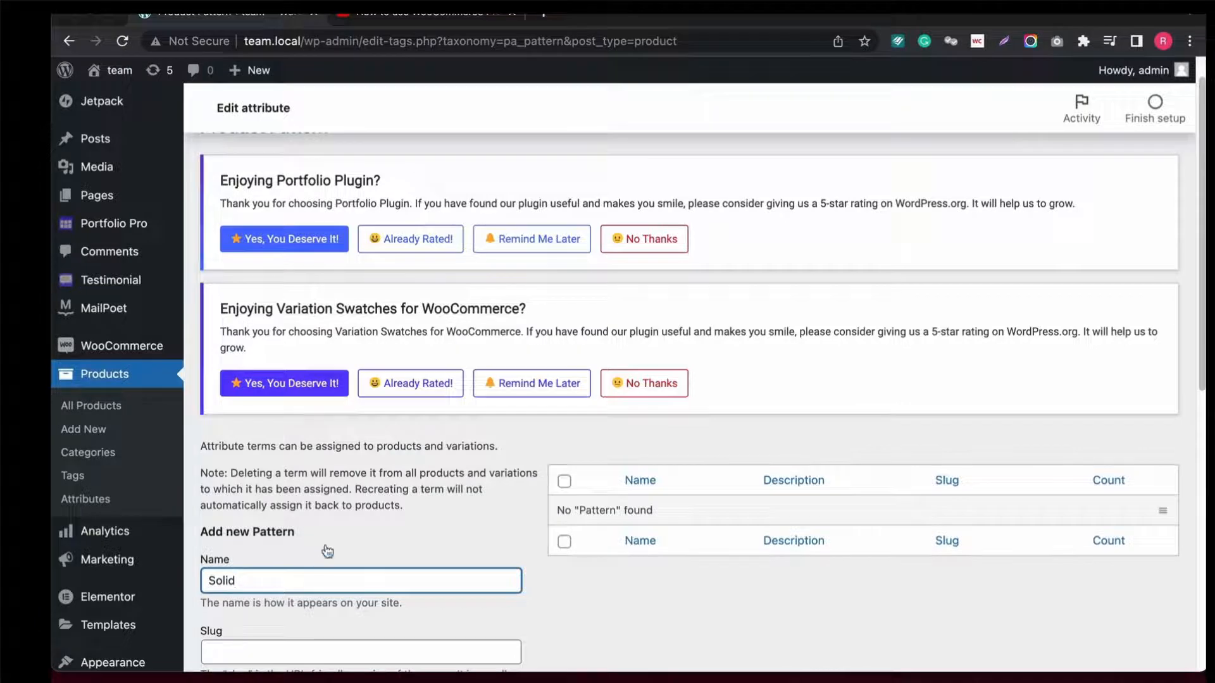
scroll(323, 544, down, 3)
click(292, 502)
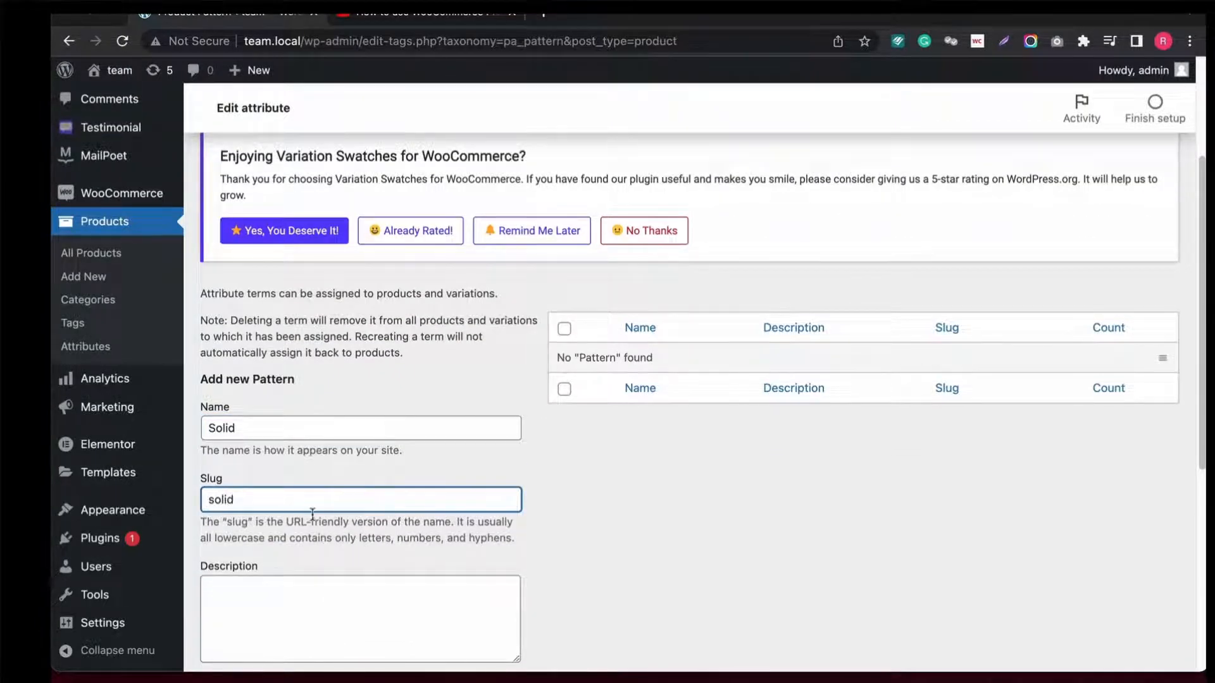
Use T-Shirt_Maroon.jpeg from the media library as the Solid term's image and add the term.
scroll(317, 506, down, 5)
click(290, 410)
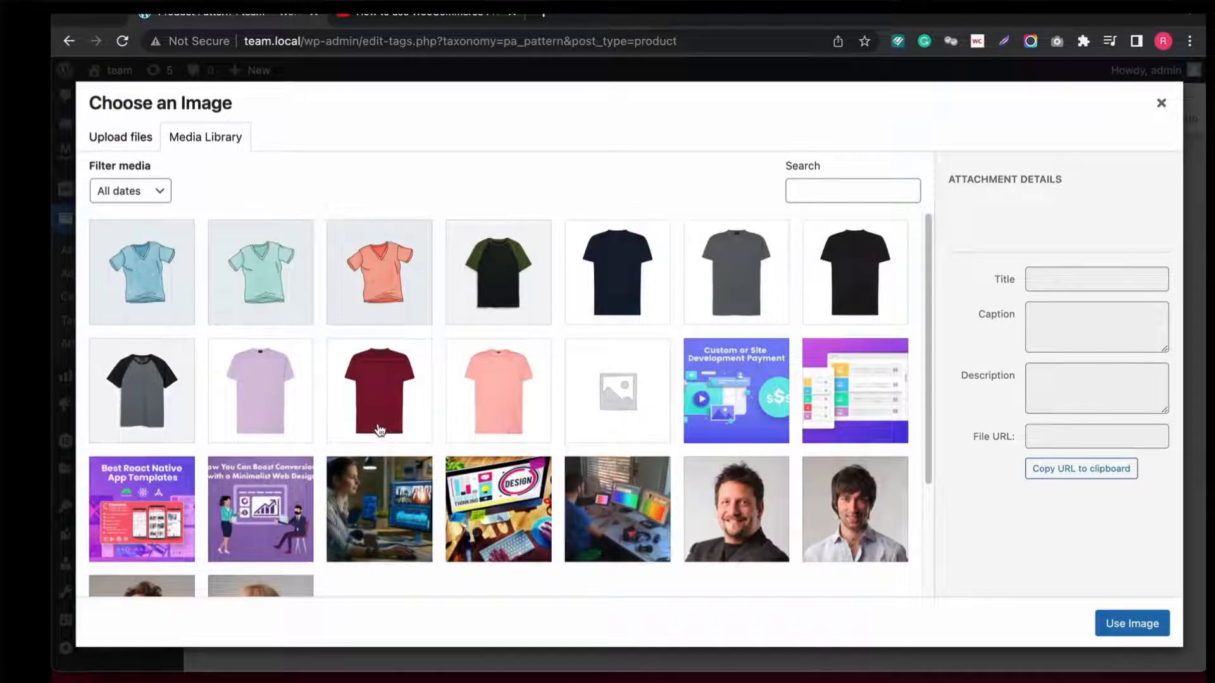
click(392, 413)
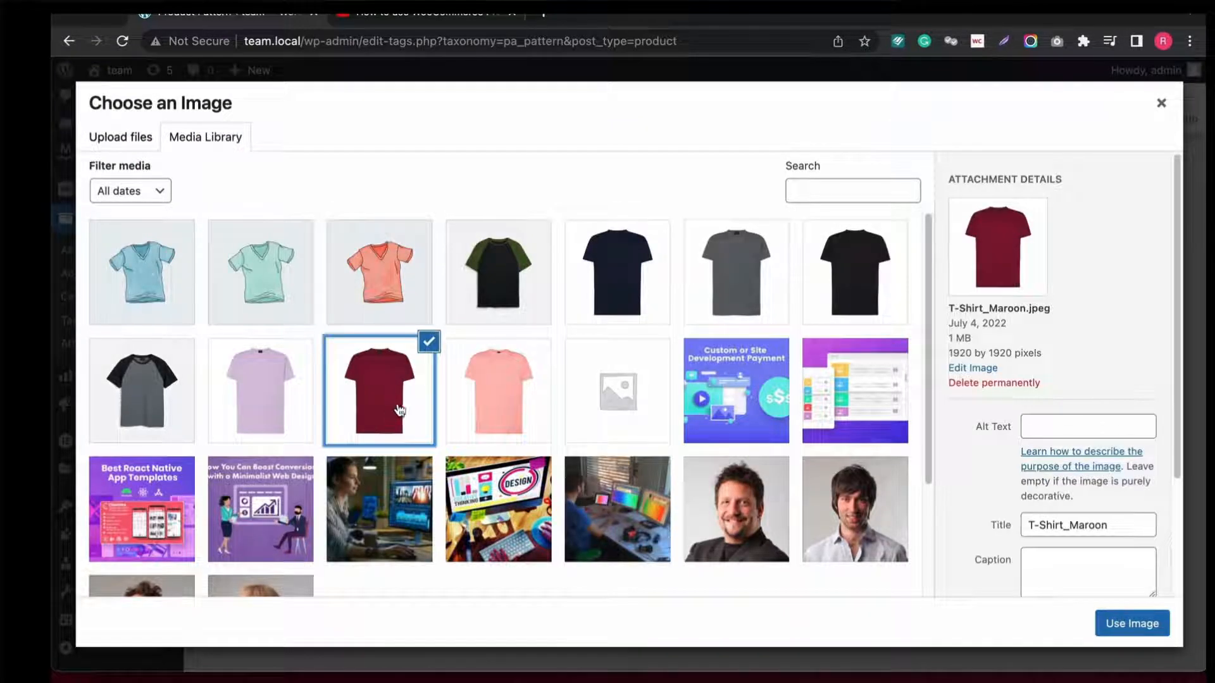
click(1127, 624)
scroll(570, 472, down, 2)
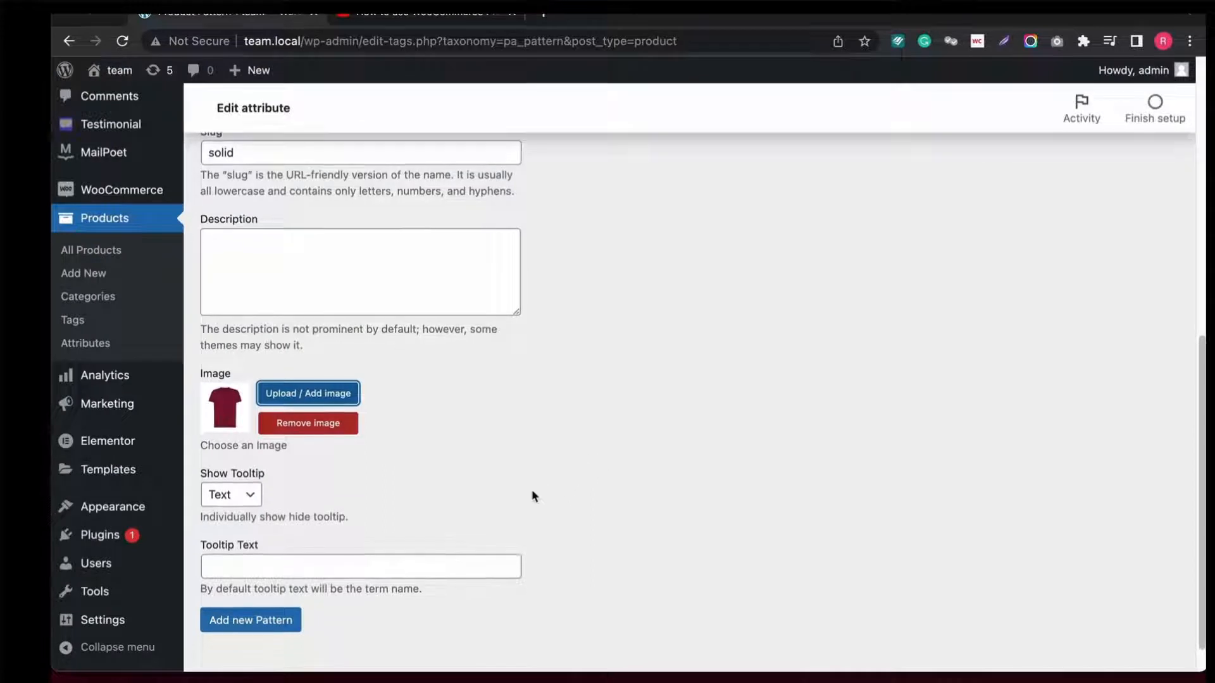
click(255, 583)
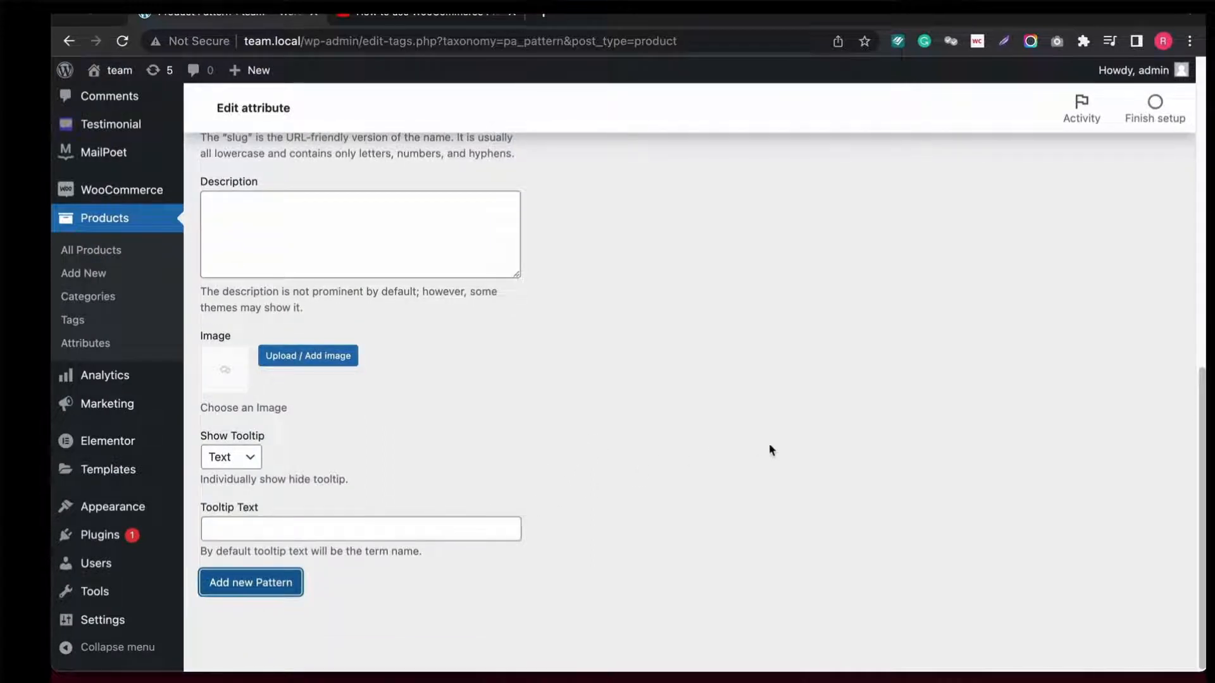
Enter Ragalan as the next pattern term's name and ragalan as its slug.
scroll(771, 447, up, 5)
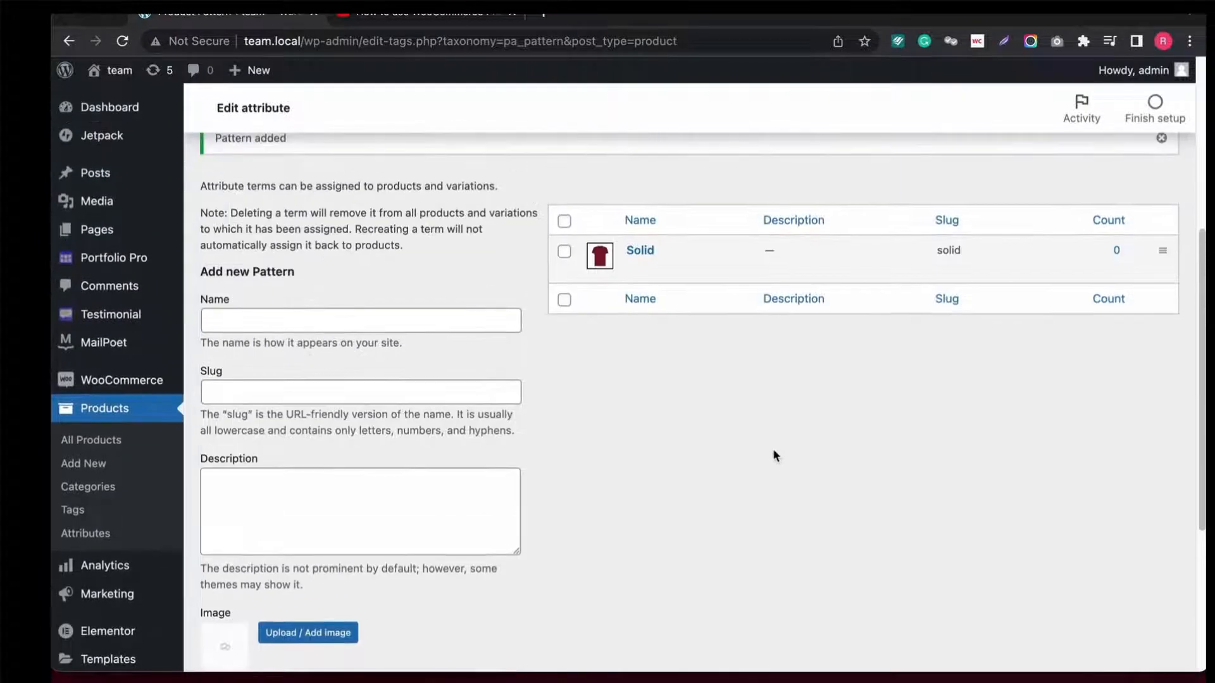
click(276, 330)
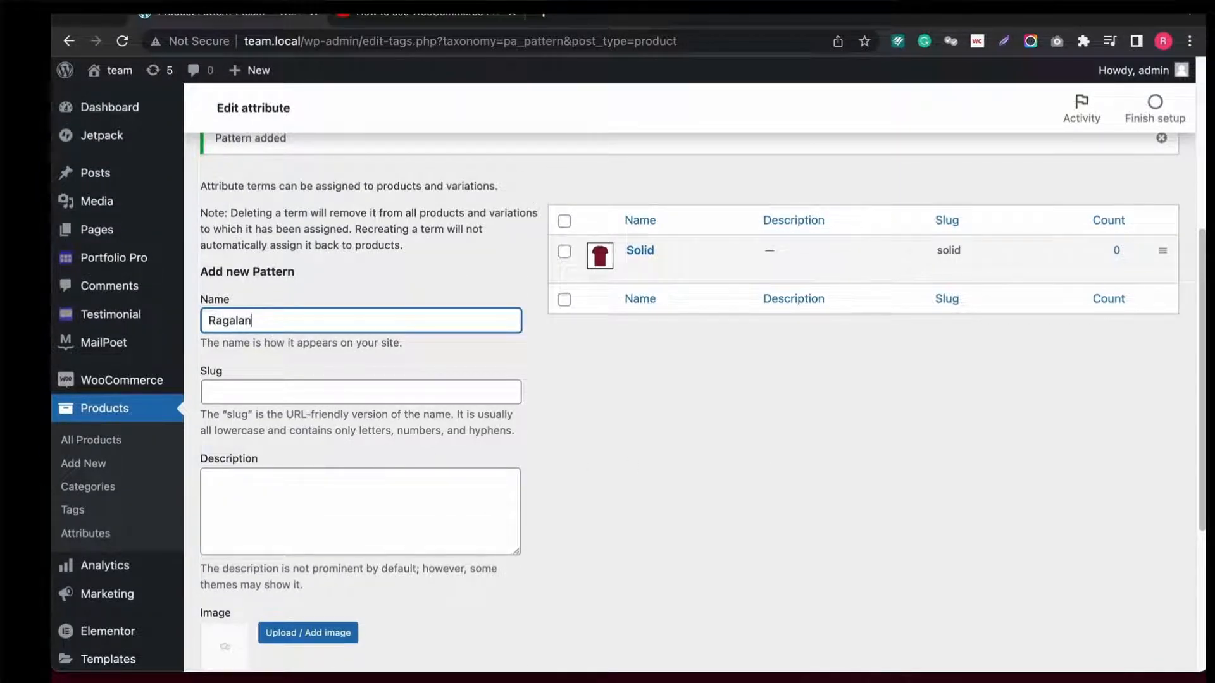
click(311, 392)
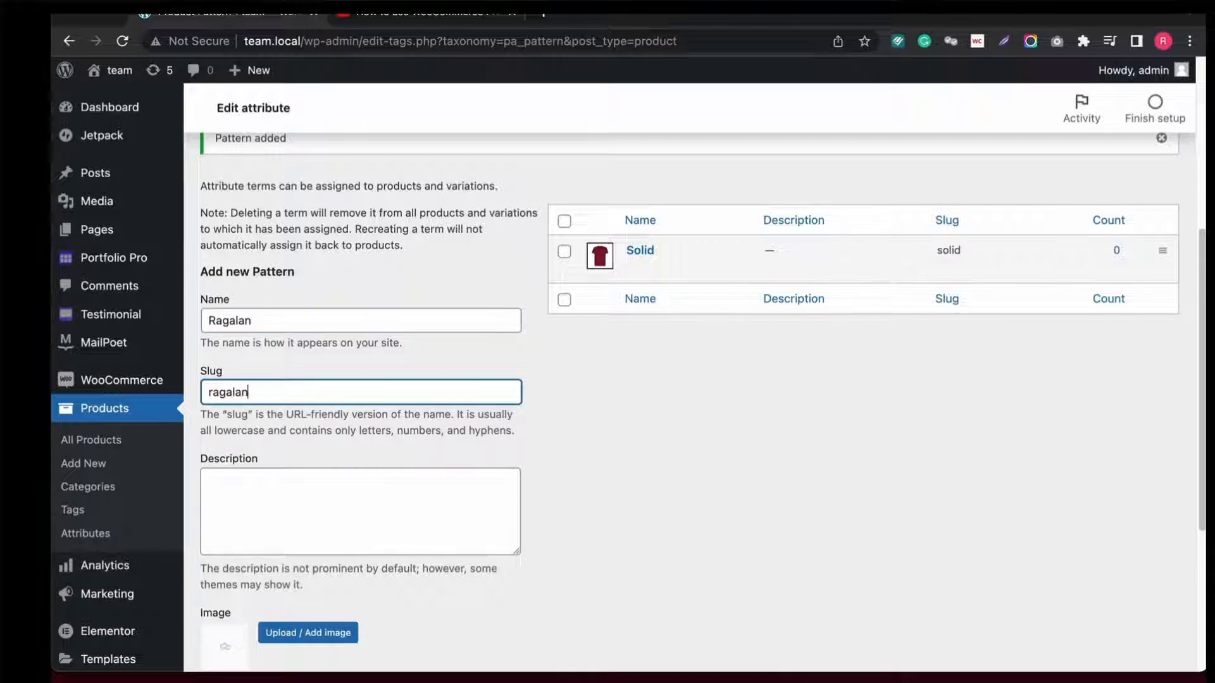
Use T-shirt_black-charcoal-ragalan.jpeg from the media library as the Ragalan term's image and add the term.
scroll(374, 395, down, 5)
click(307, 356)
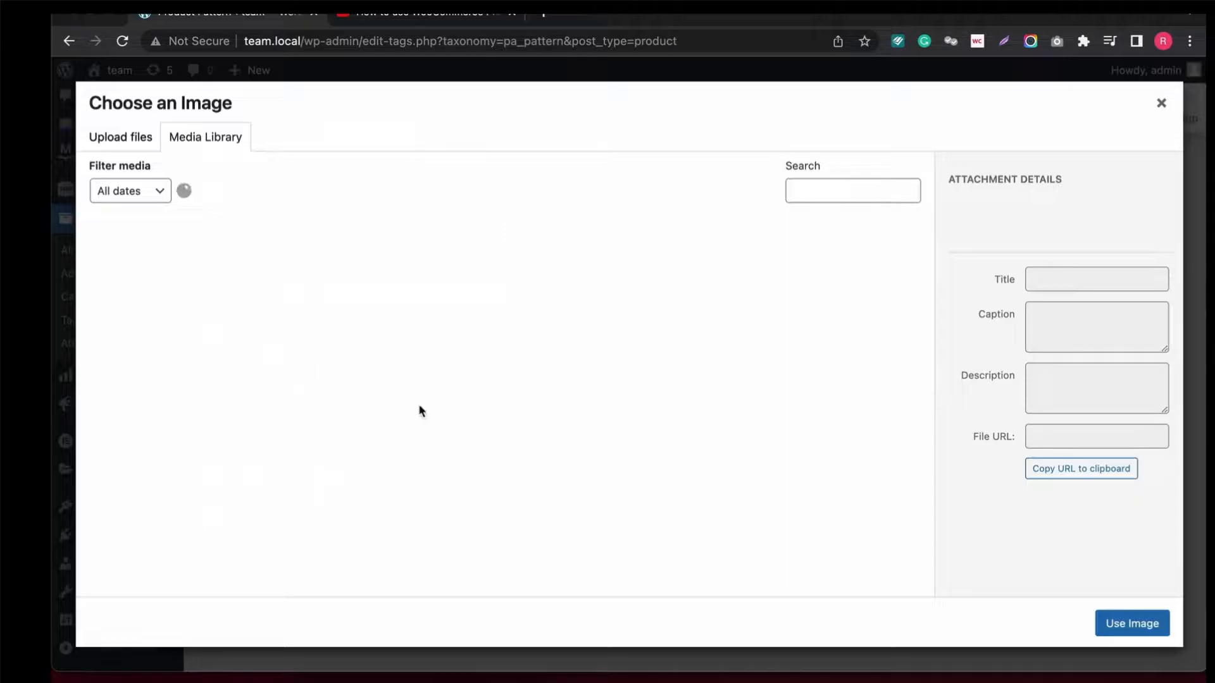
click(129, 404)
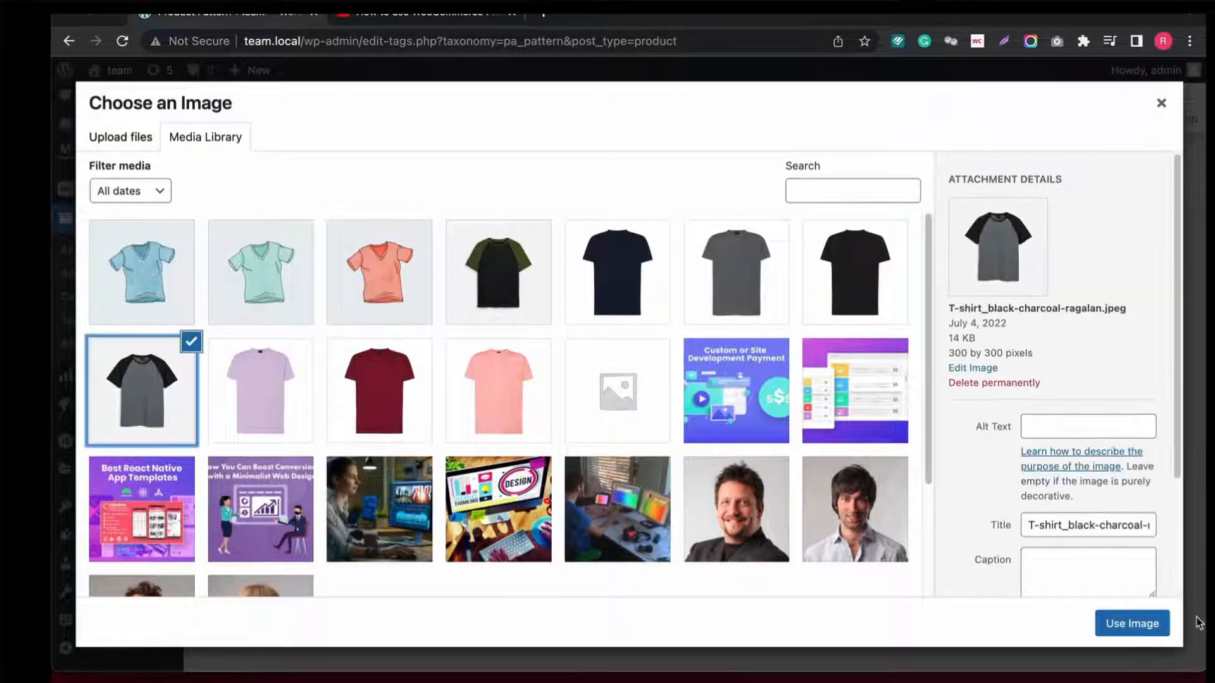
click(1119, 628)
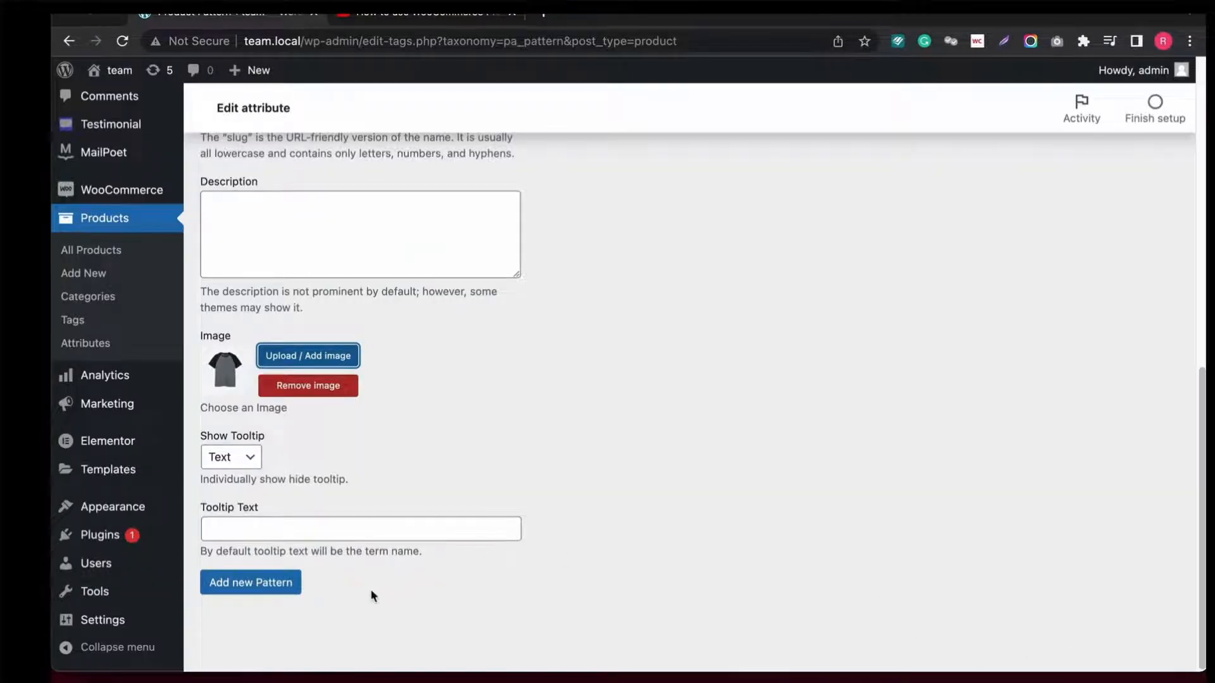
click(279, 585)
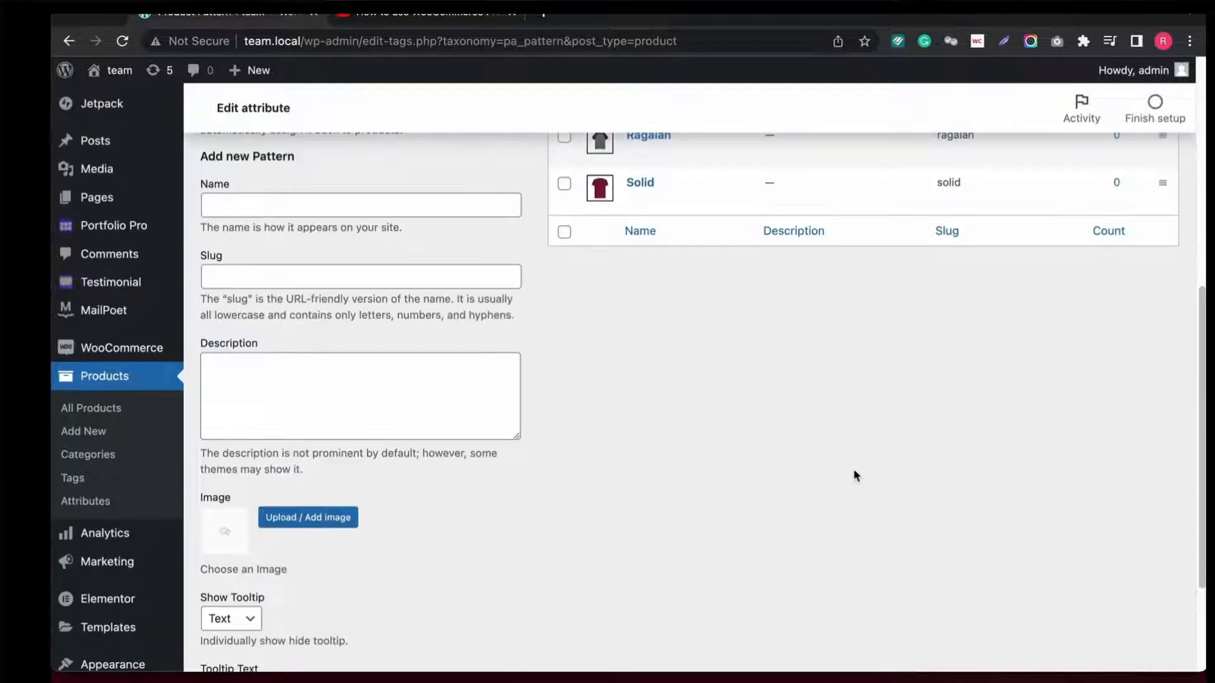
scroll(846, 493, up, 7)
scroll(847, 483, down, 2)
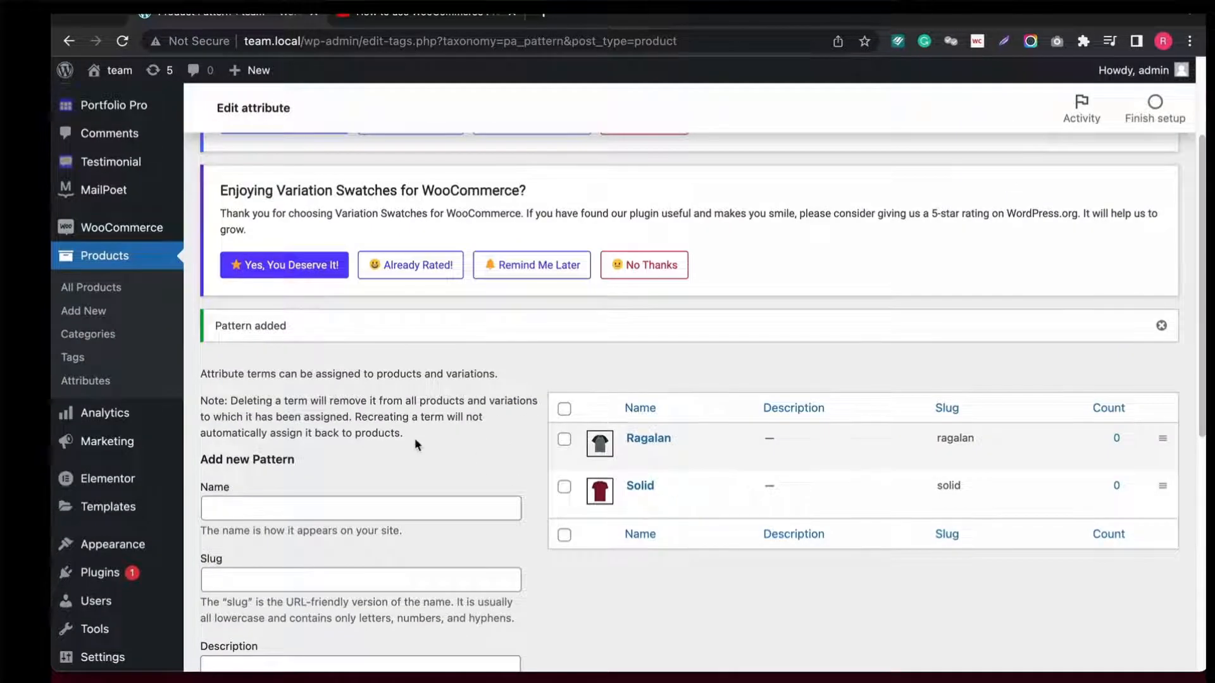
Start a new product from the product list and name it Variable T-Shirt.
click(88, 290)
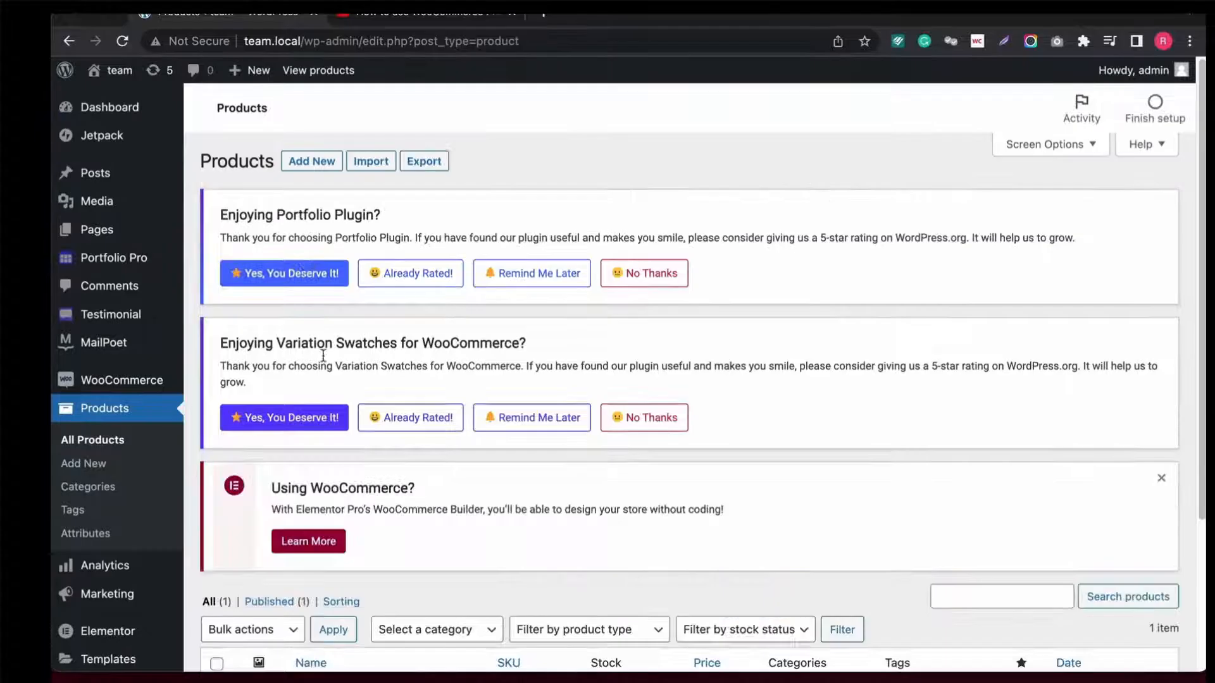
click(297, 169)
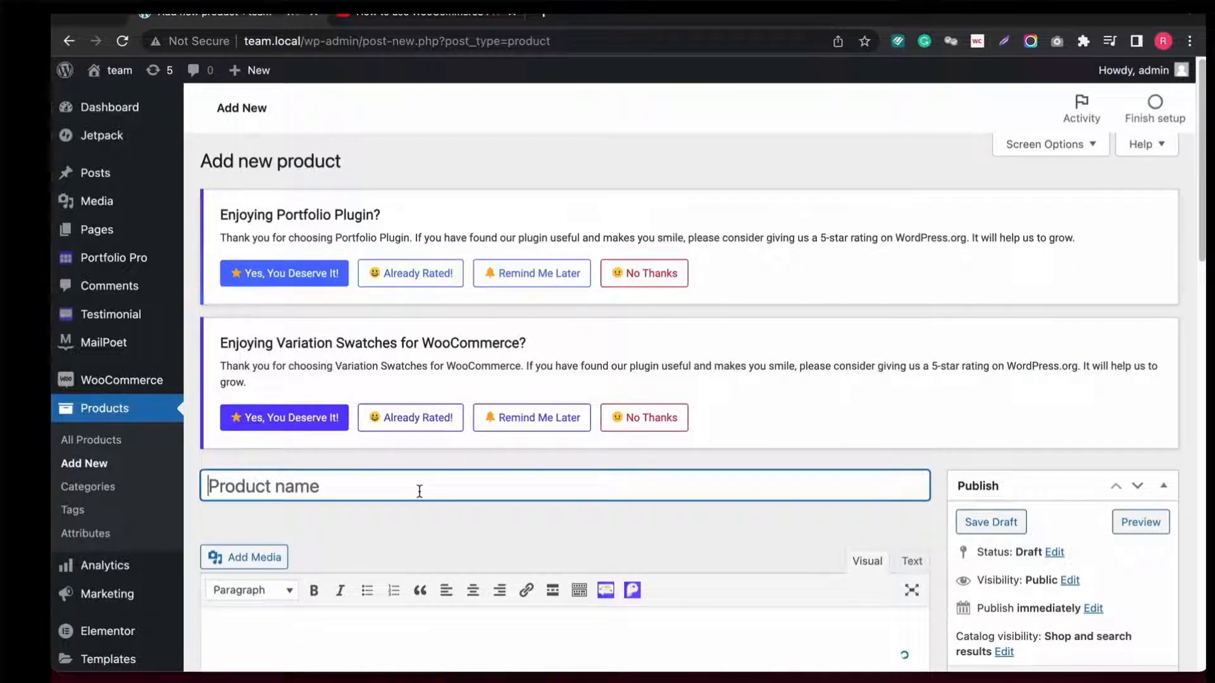
text(Variable T-Shirt)
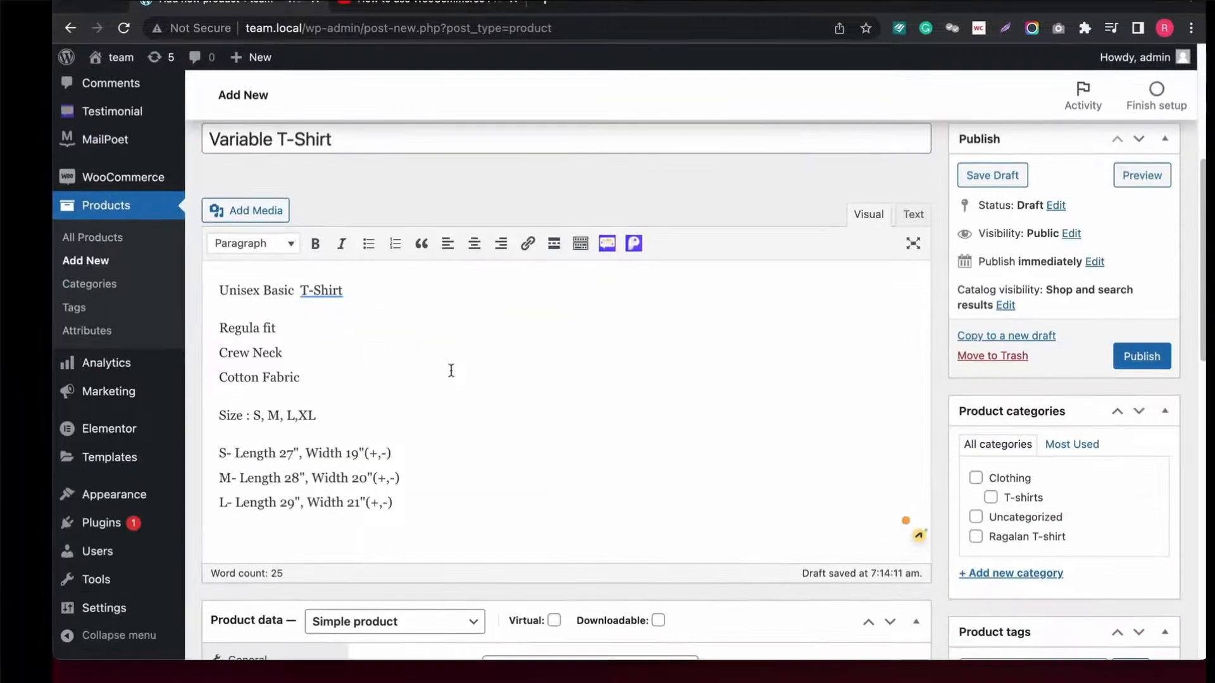
Change the T-shirt's product type to Variable product in its product data.
scroll(414, 405, down, 2)
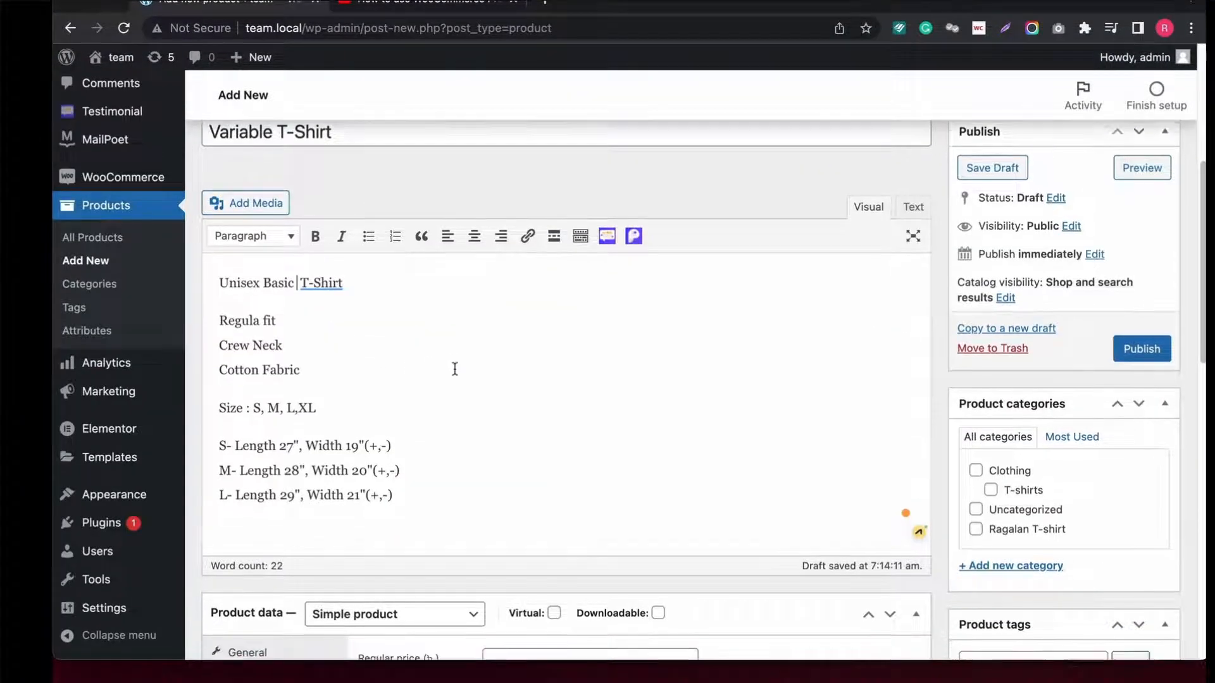
scroll(448, 367, down, 2)
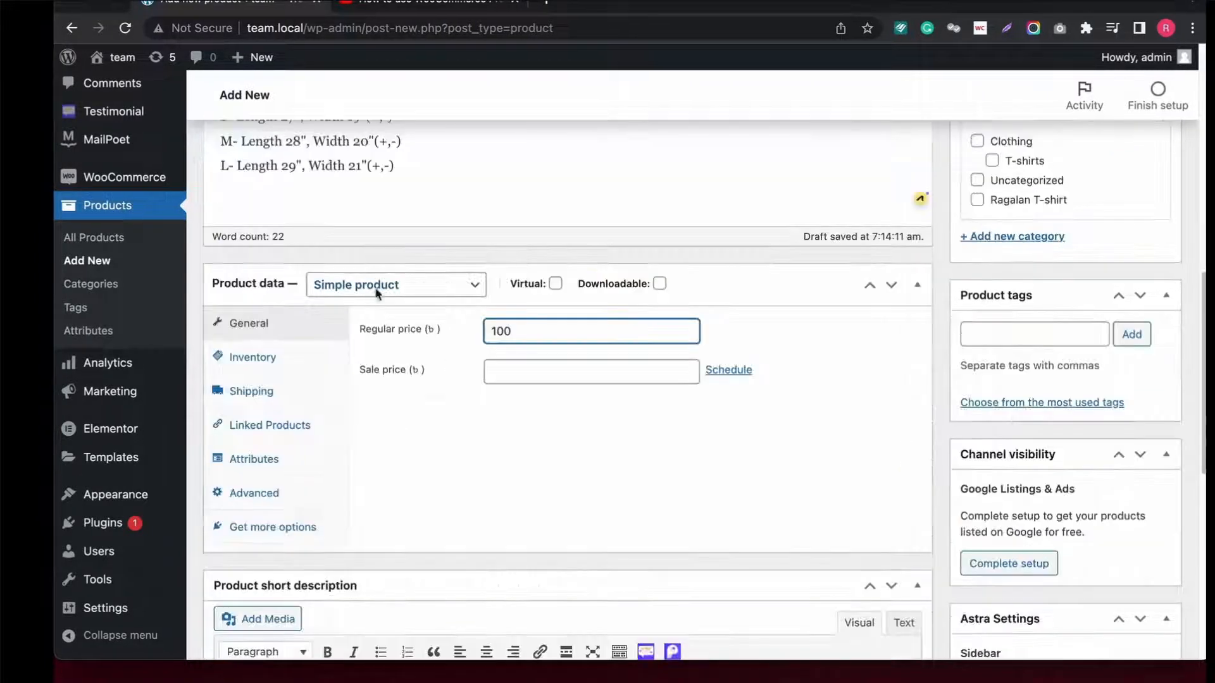
click(377, 292)
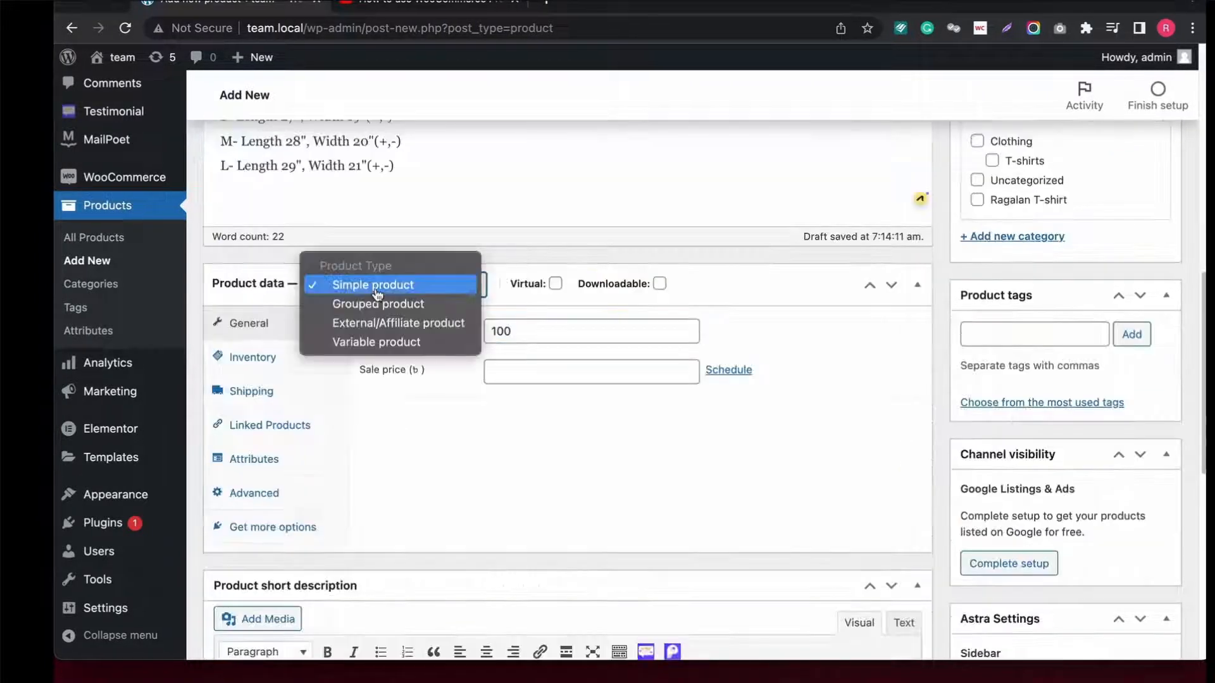
click(377, 342)
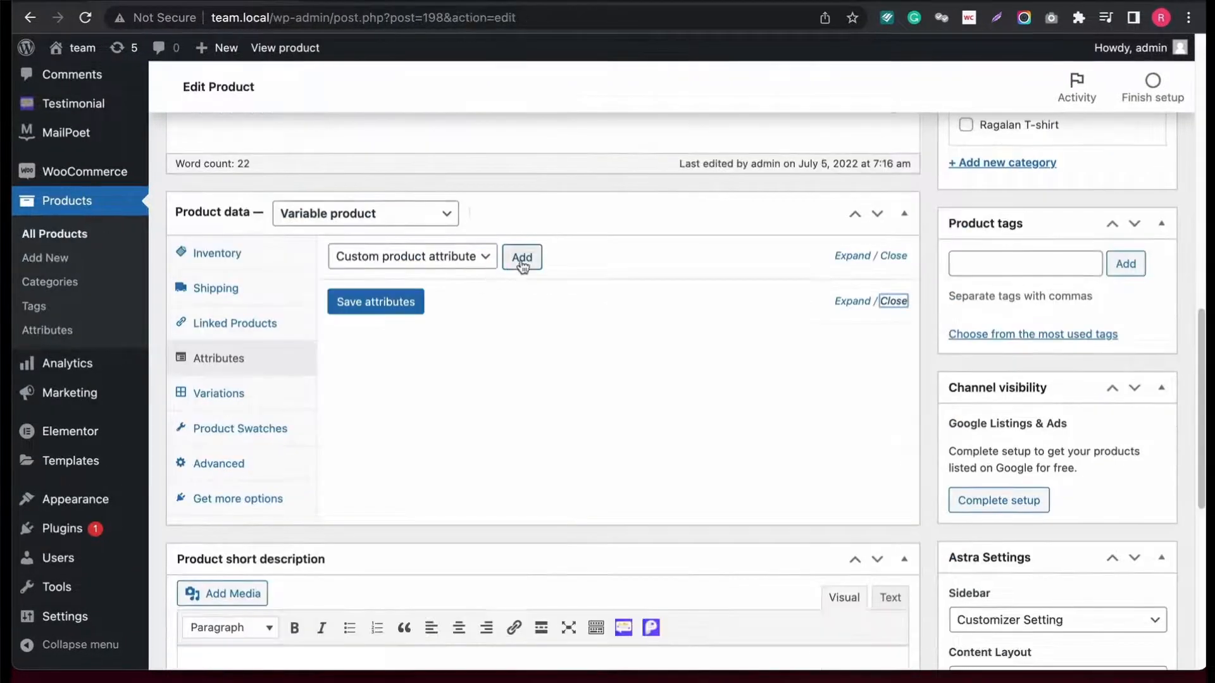
Add the Color attribute to the product with all its terms, enable it for variations and save the attributes.
click(492, 257)
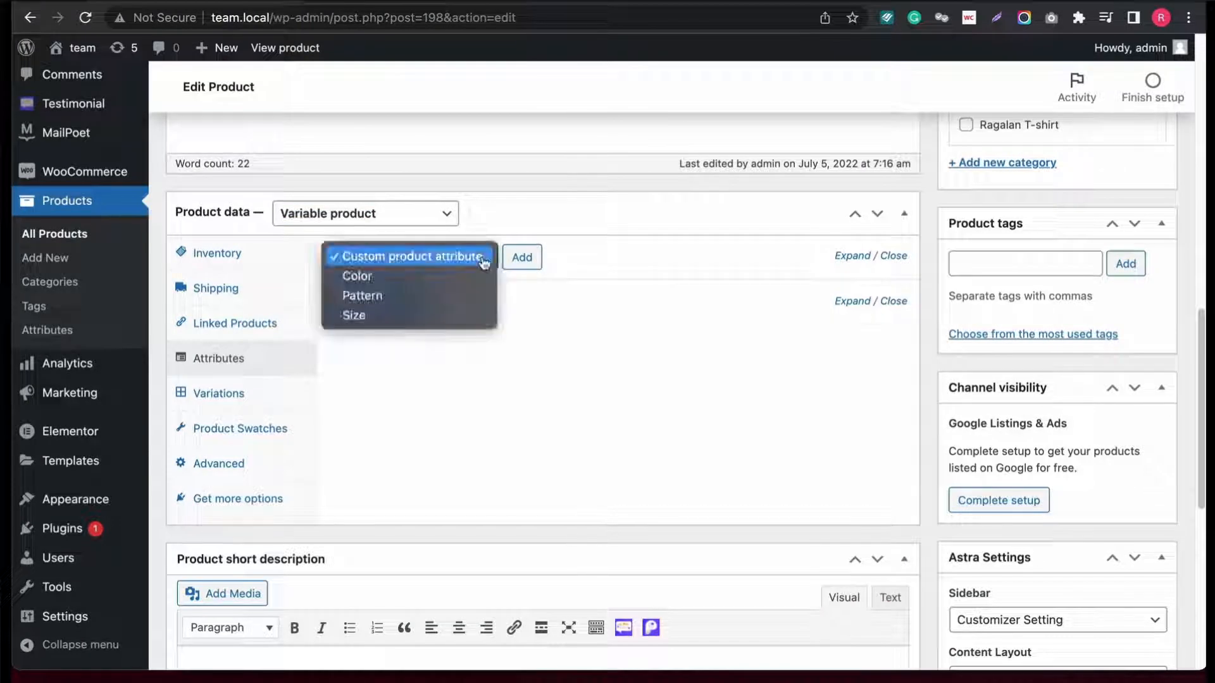
click(474, 274)
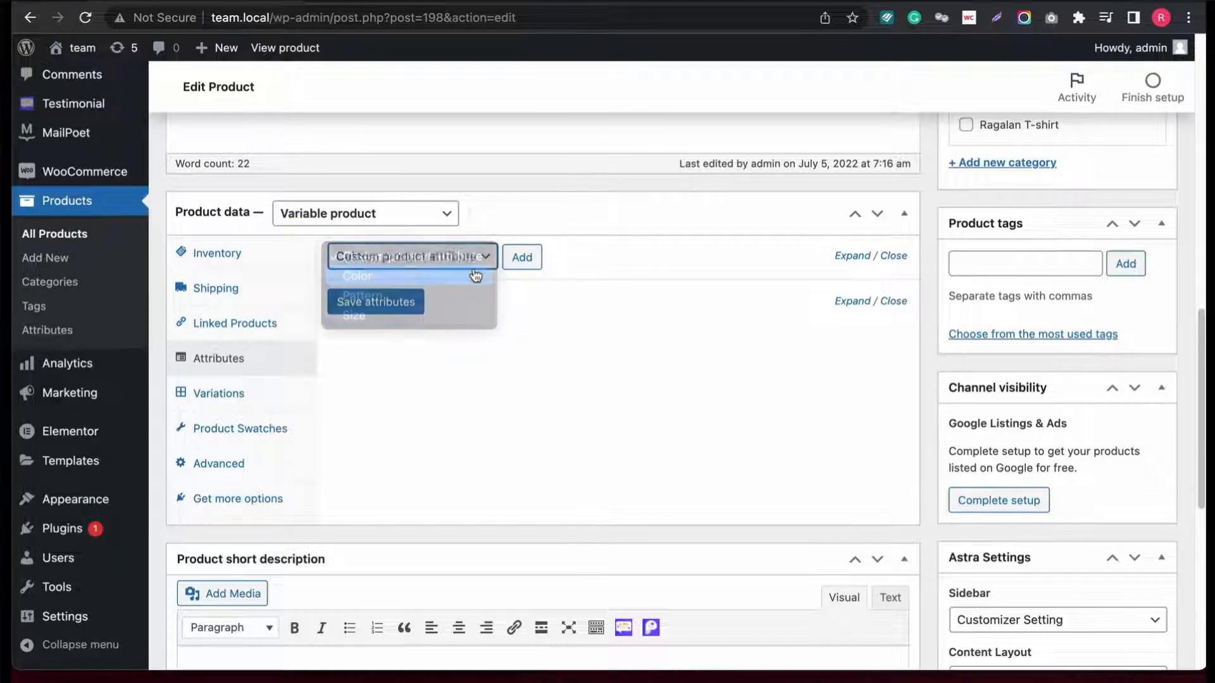
click(523, 260)
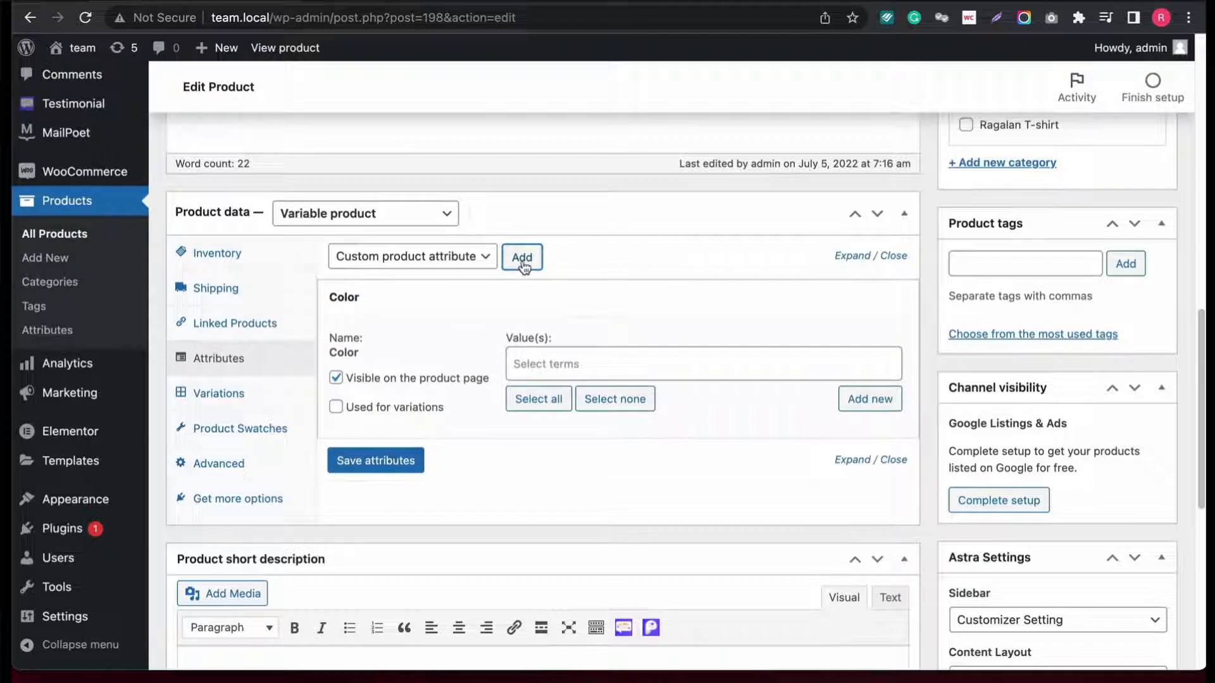
click(432, 413)
click(537, 400)
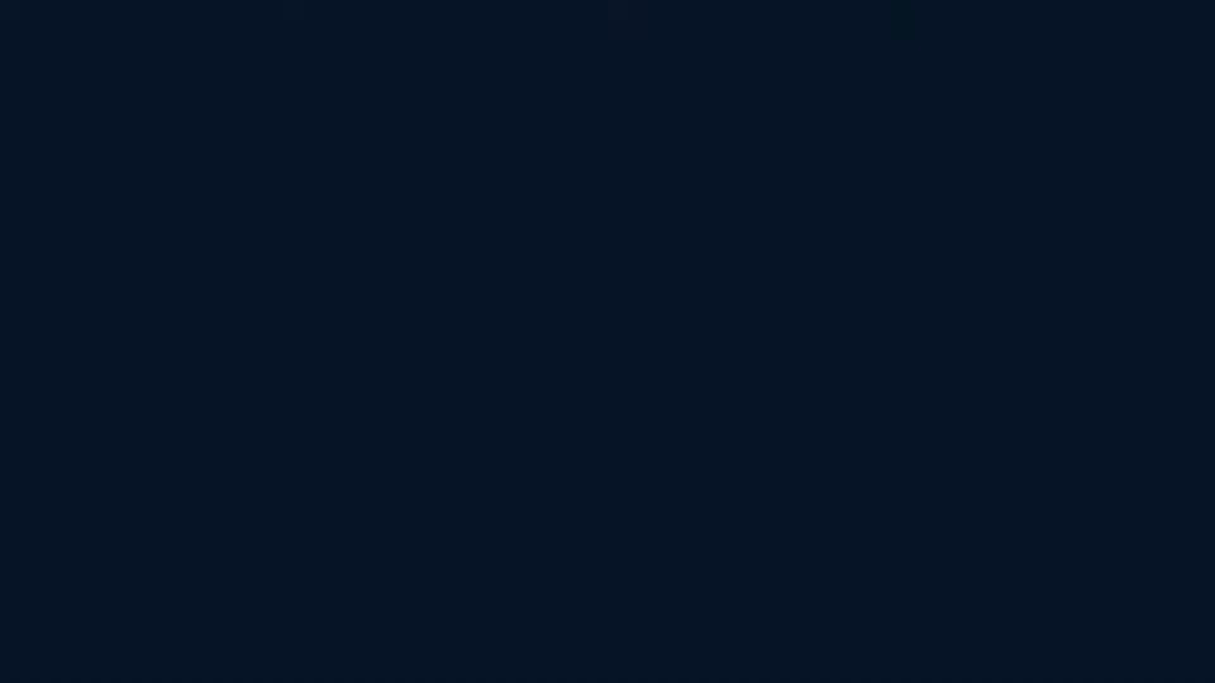
click(387, 482)
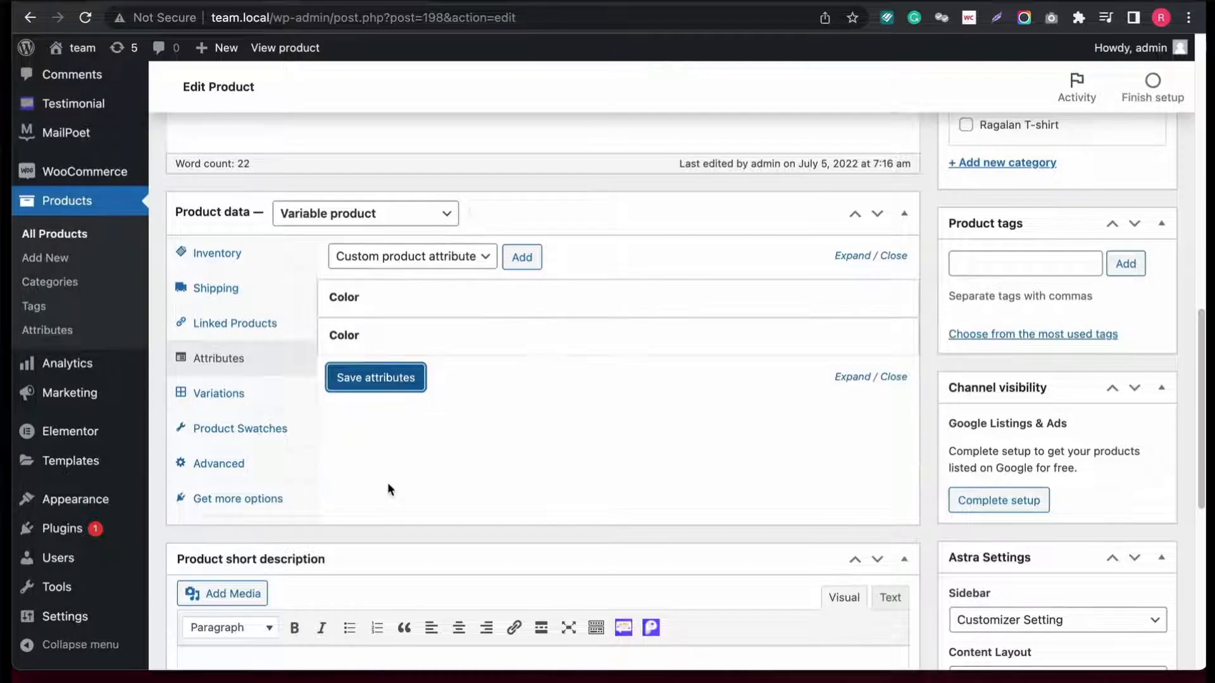
Add the Size attribute to the product with all its terms, enable it for variations and save the attributes.
click(448, 256)
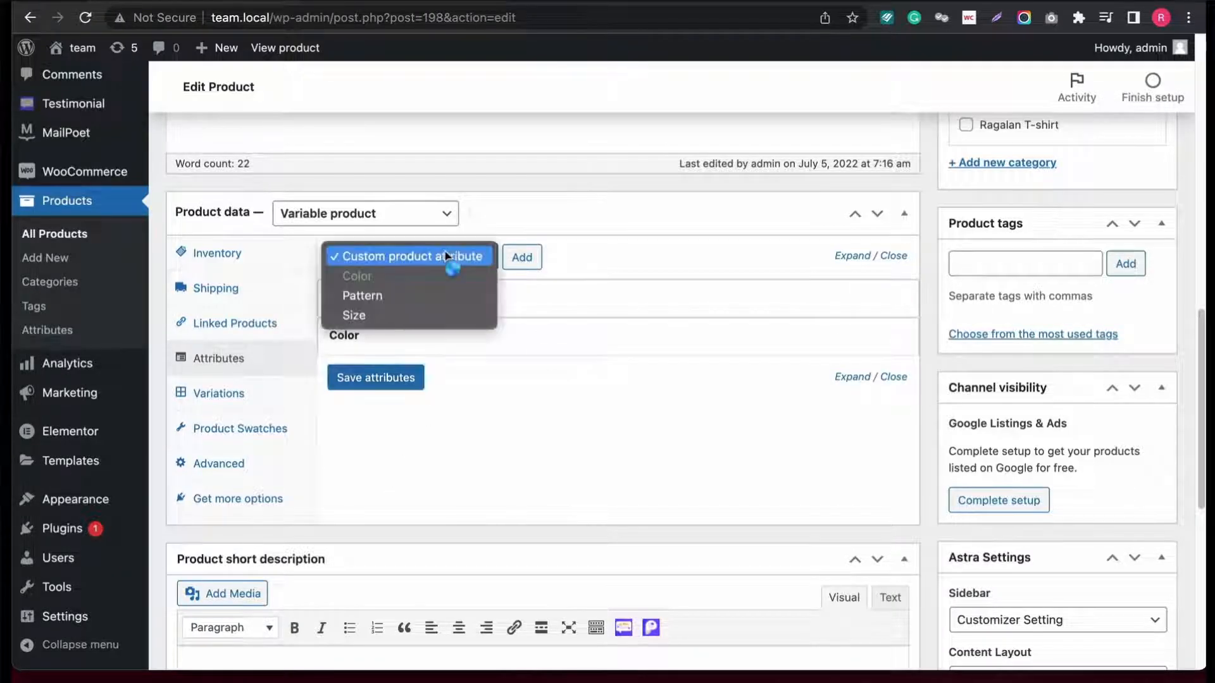
click(443, 314)
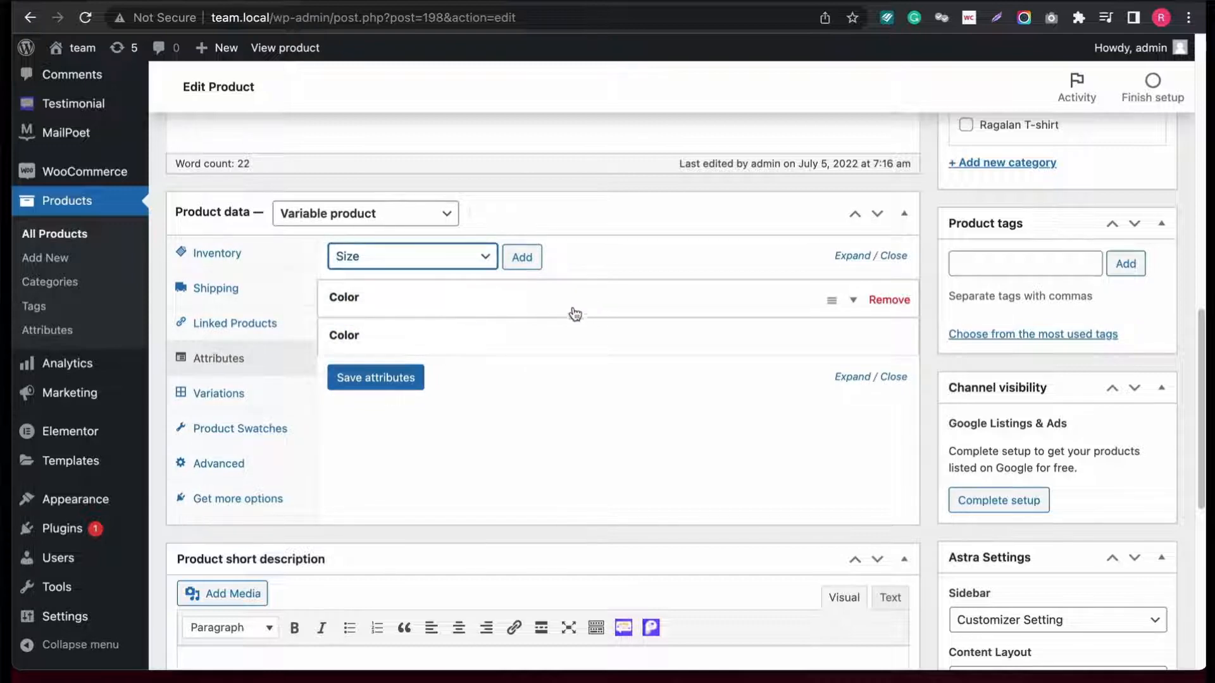
click(514, 257)
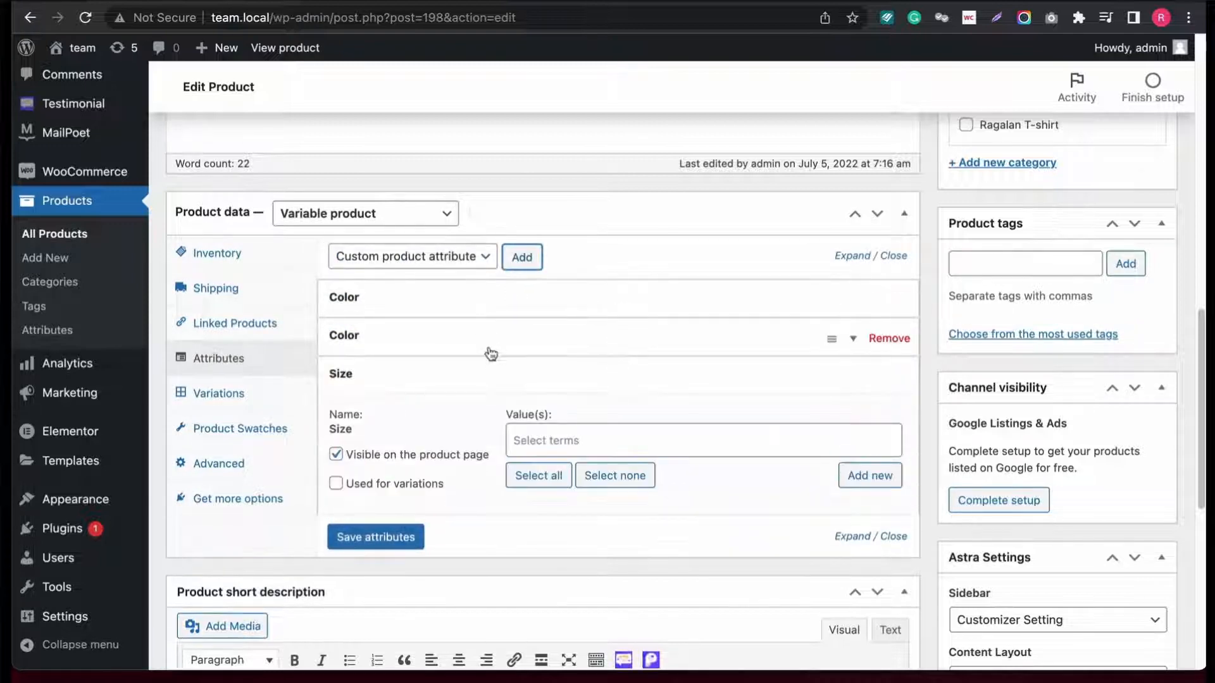
click(397, 485)
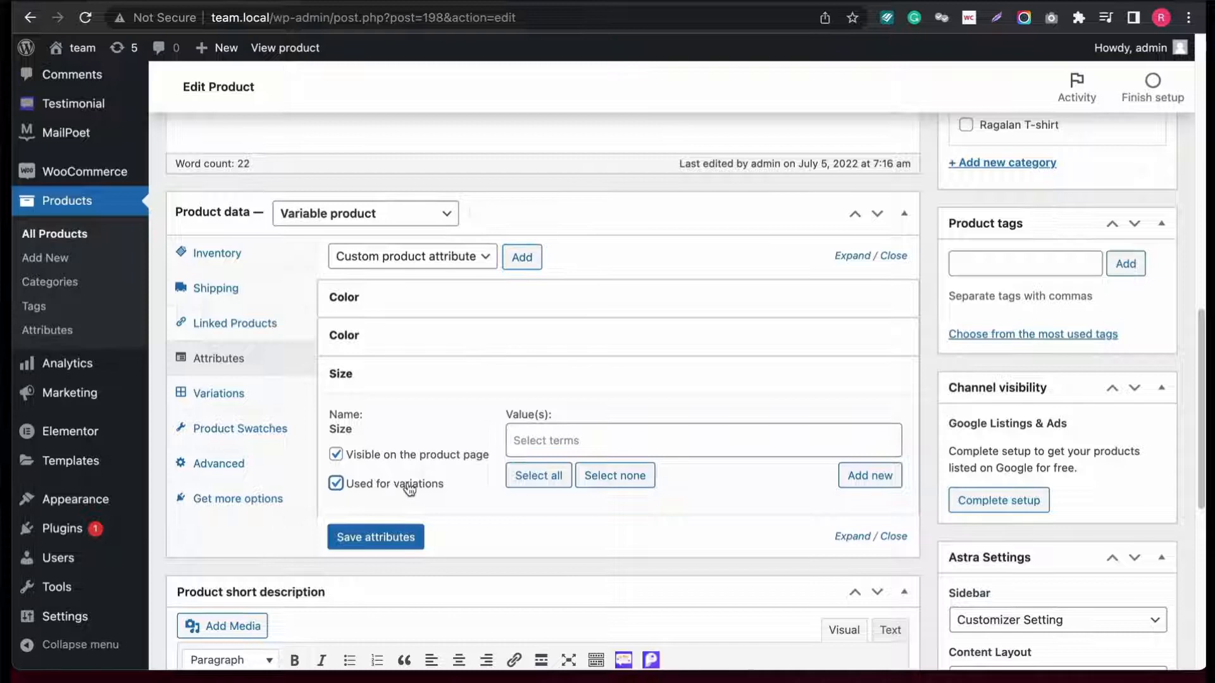
click(538, 476)
click(380, 537)
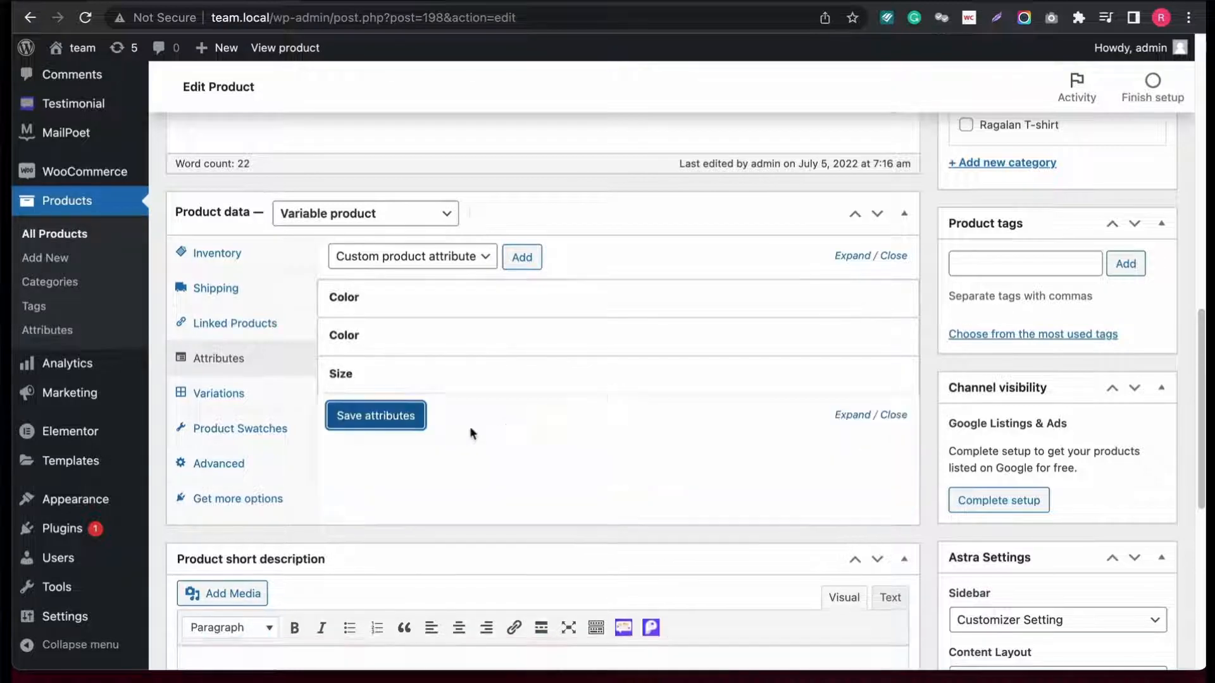
Add the Pattern attribute to the product with all its terms, enable it for variations and save the attributes.
click(470, 257)
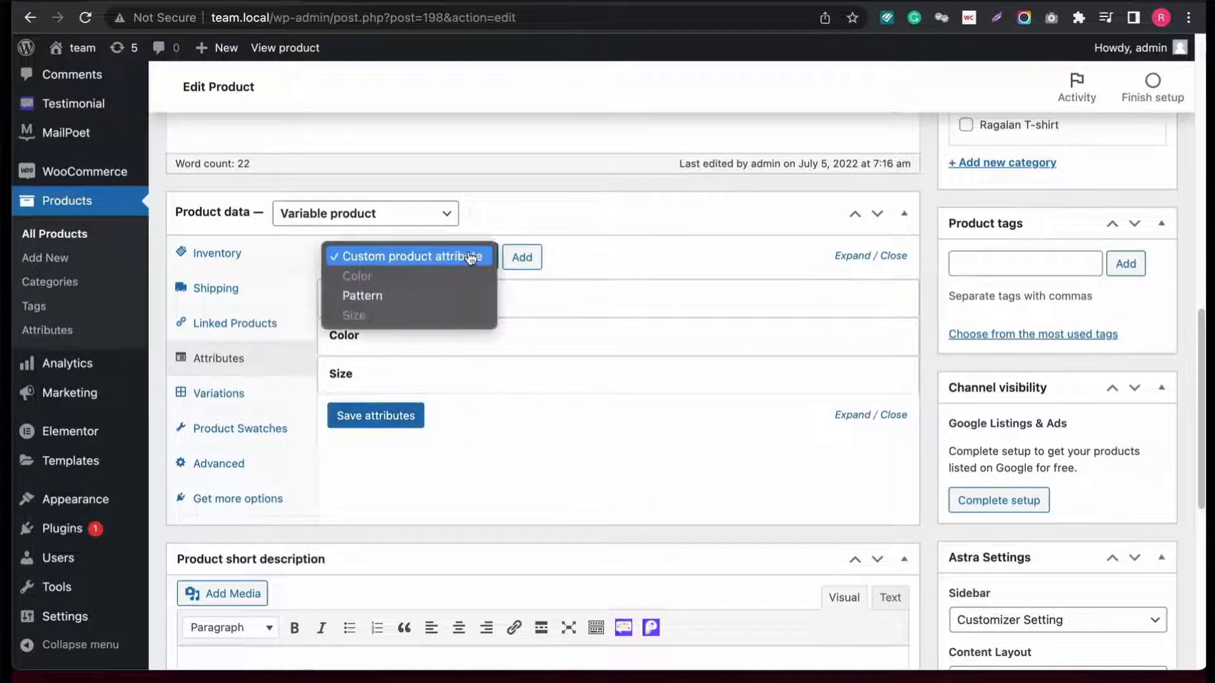
click(391, 302)
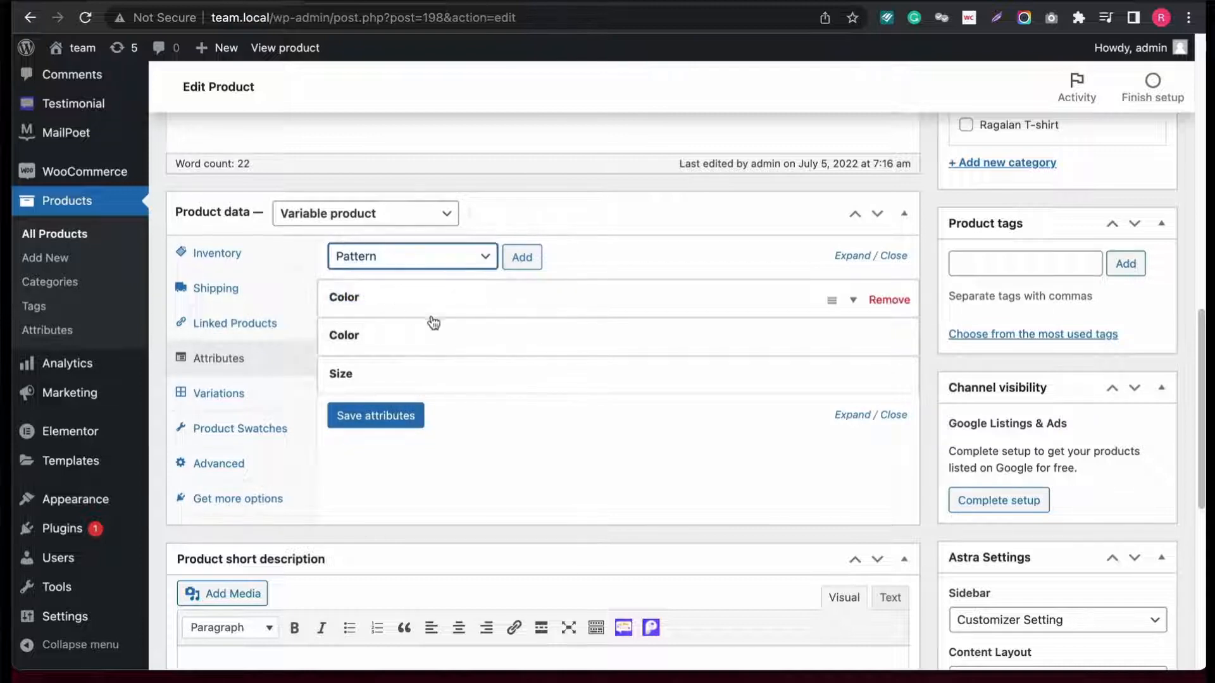
click(515, 265)
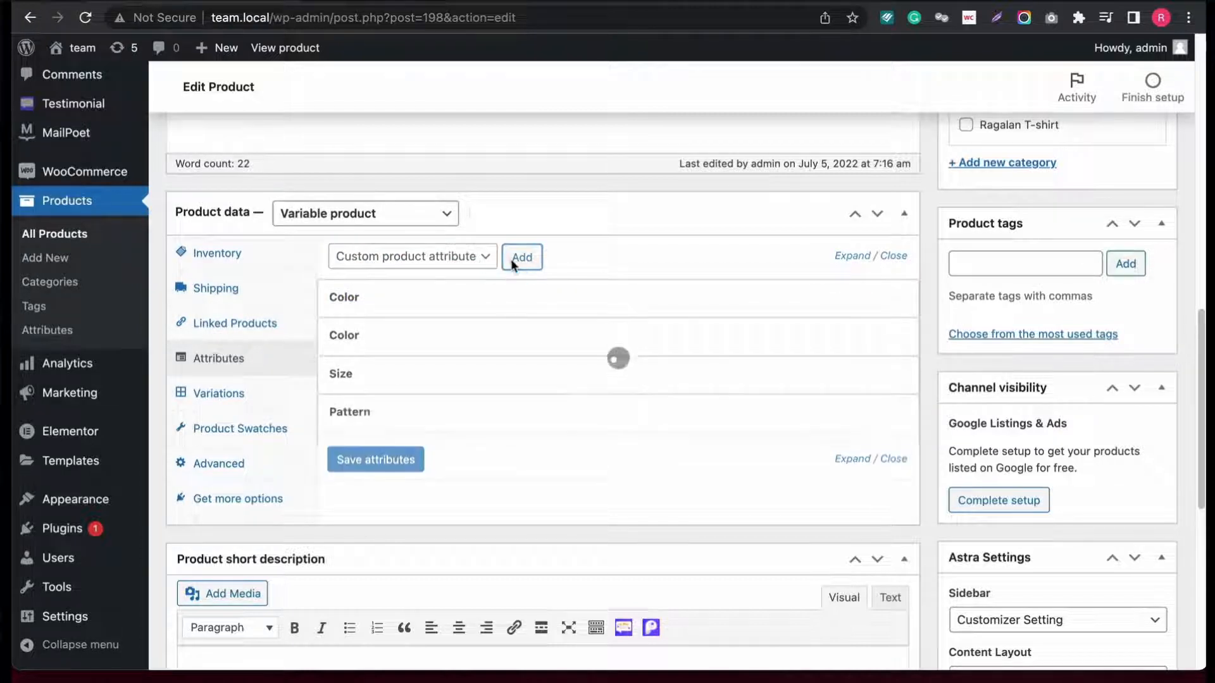
click(400, 527)
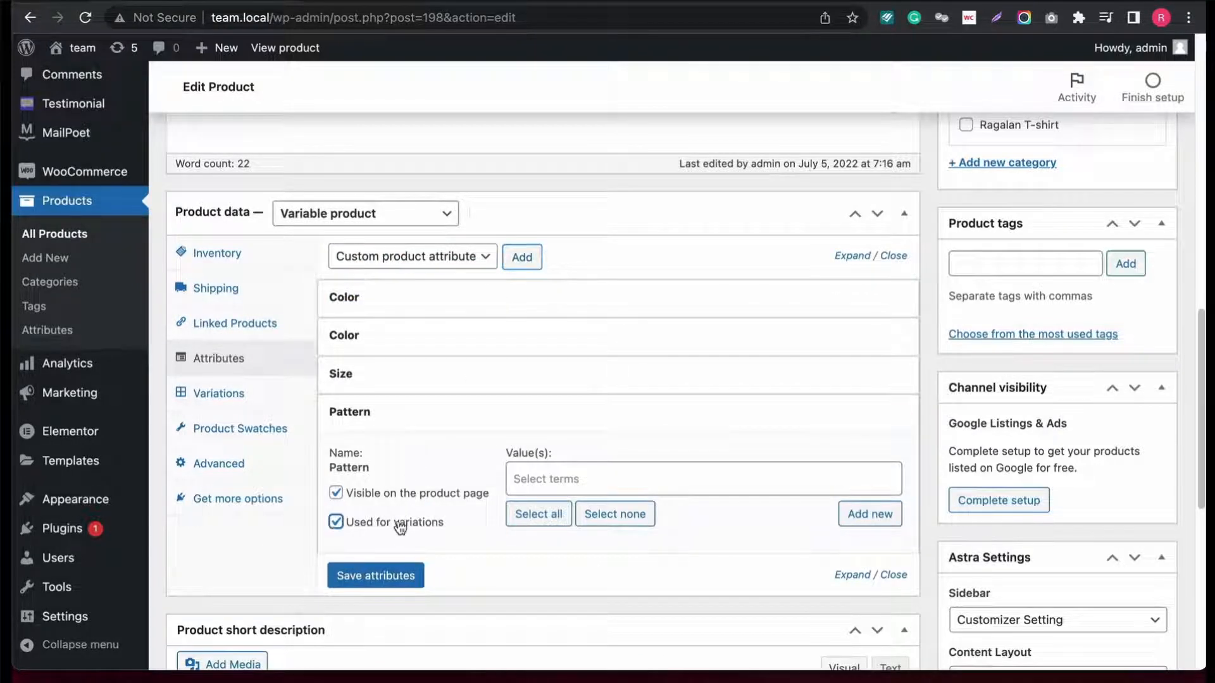
click(548, 524)
click(414, 580)
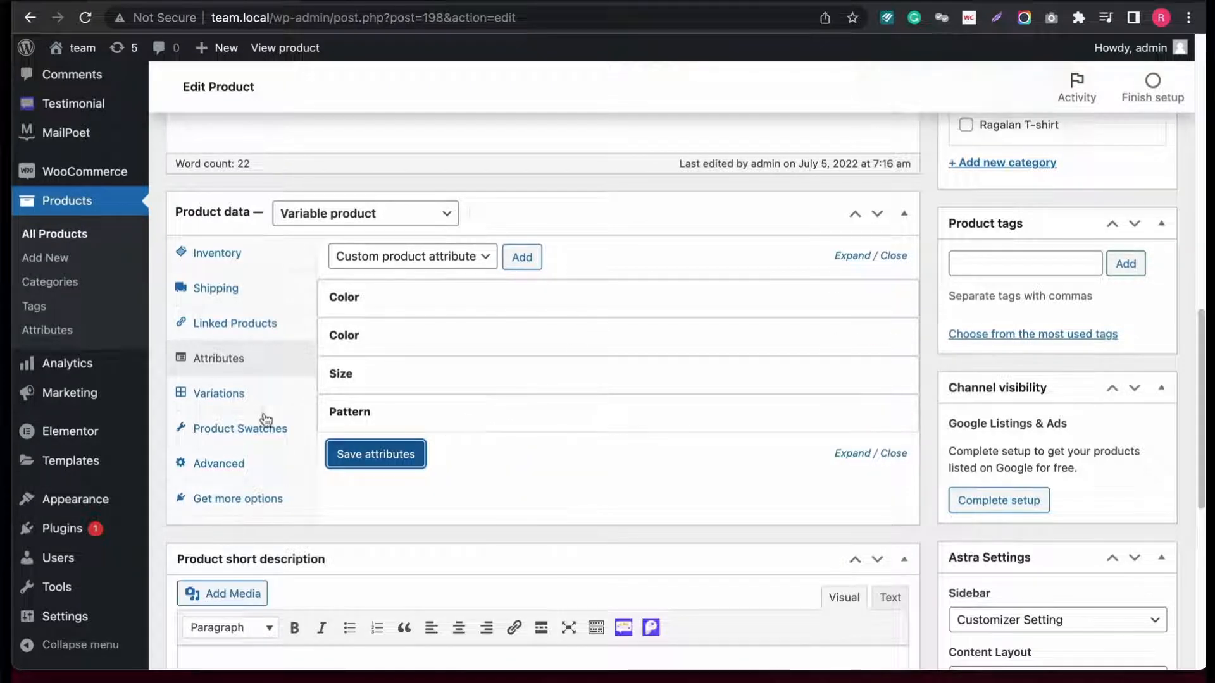
Add one variation to the product and select Create variations from all attributes as the variation action without running it.
click(237, 404)
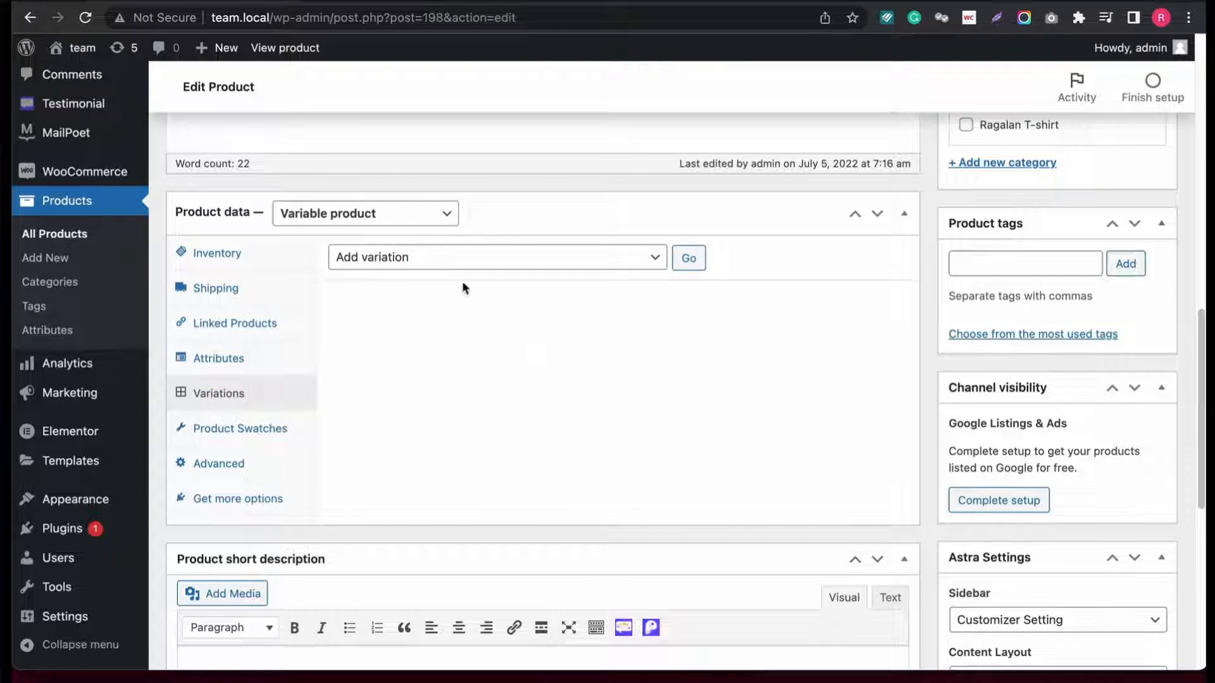
click(689, 259)
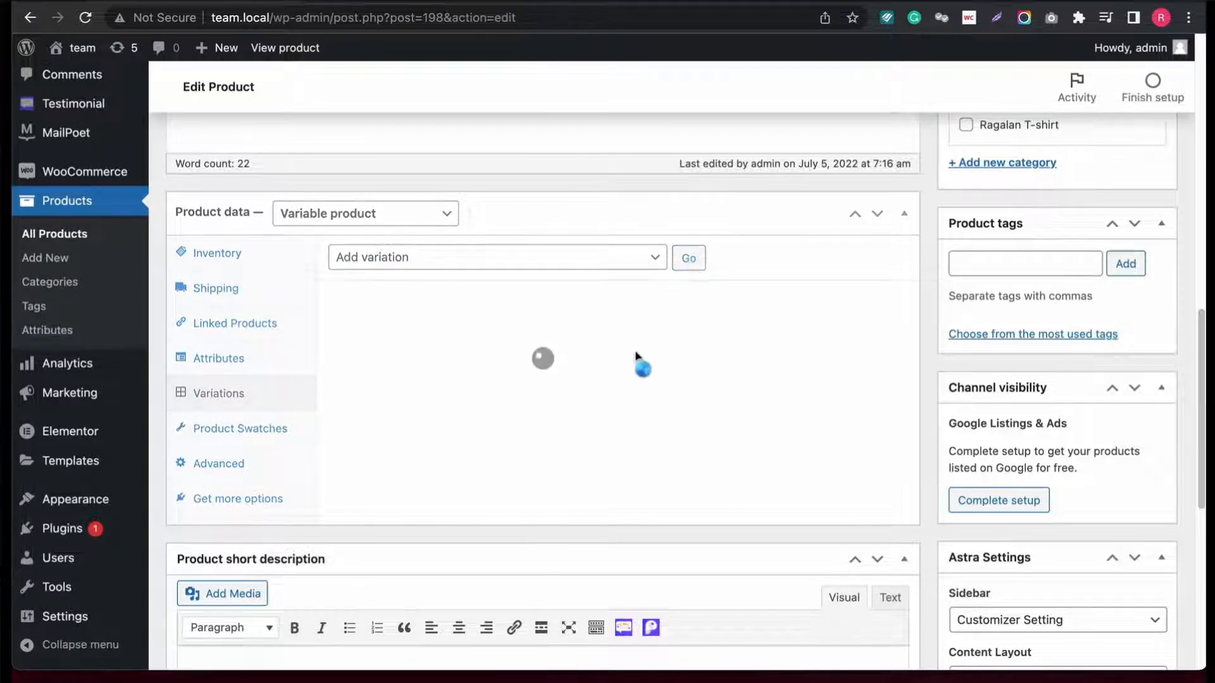
click(620, 315)
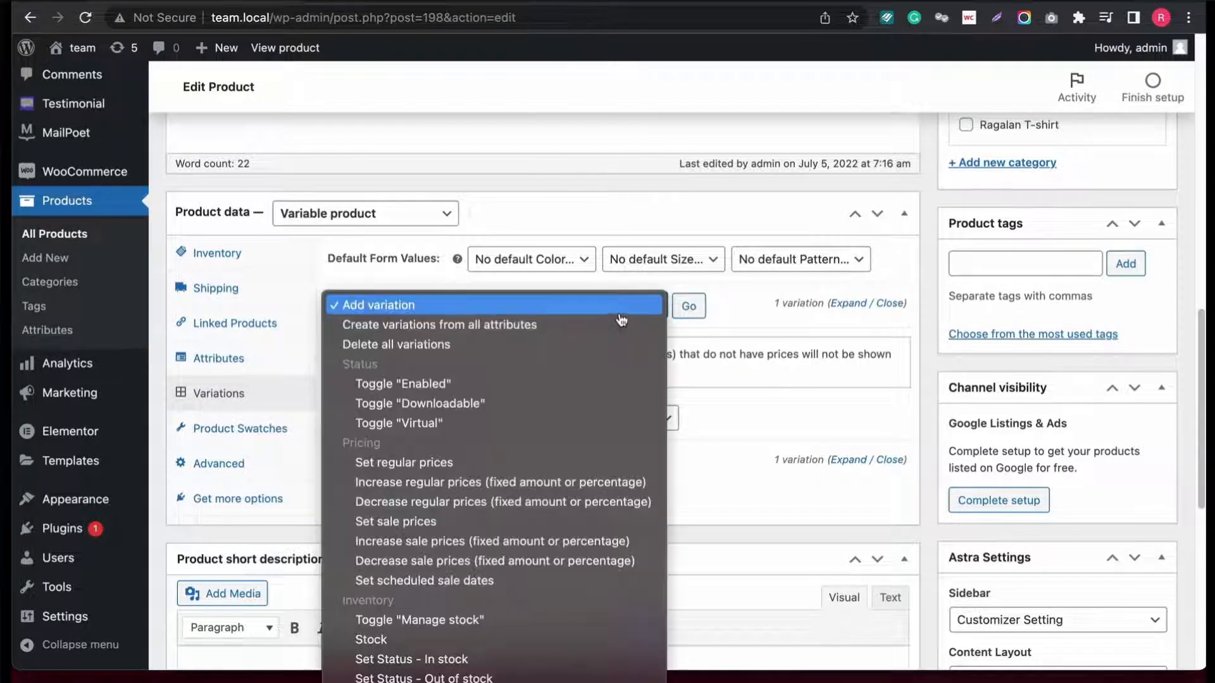
click(511, 326)
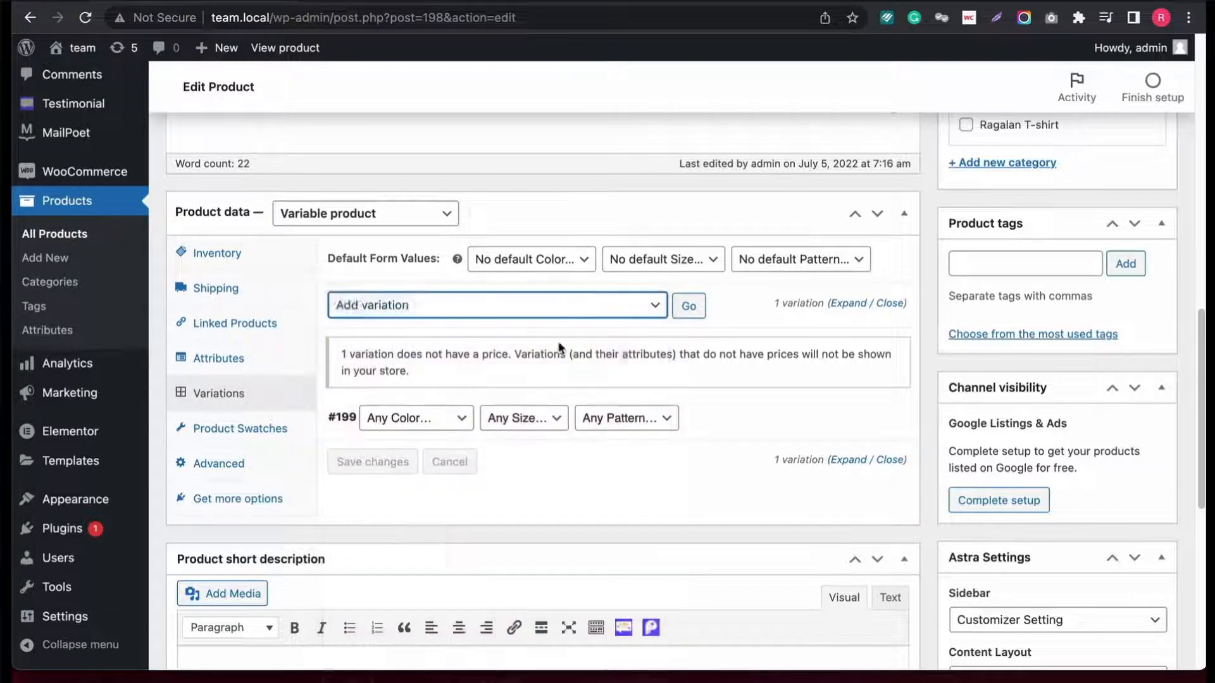
Set the existing variation to color Black, any size and pattern Solid, and save the variation changes.
click(437, 422)
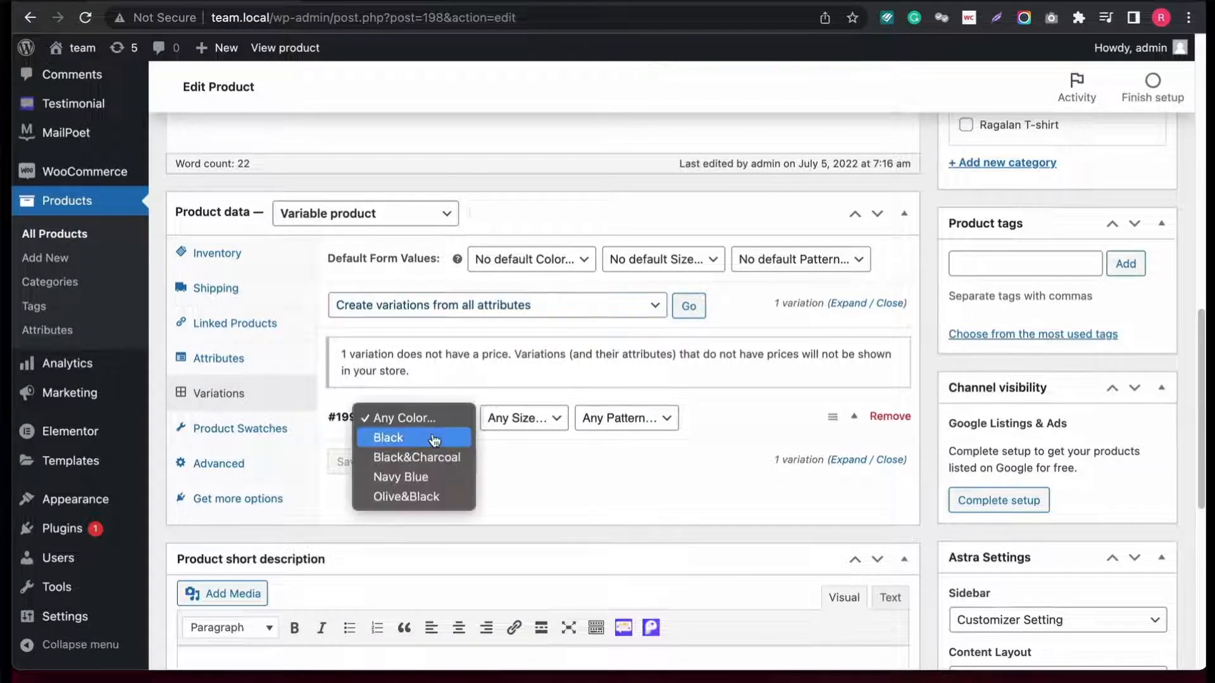
click(434, 439)
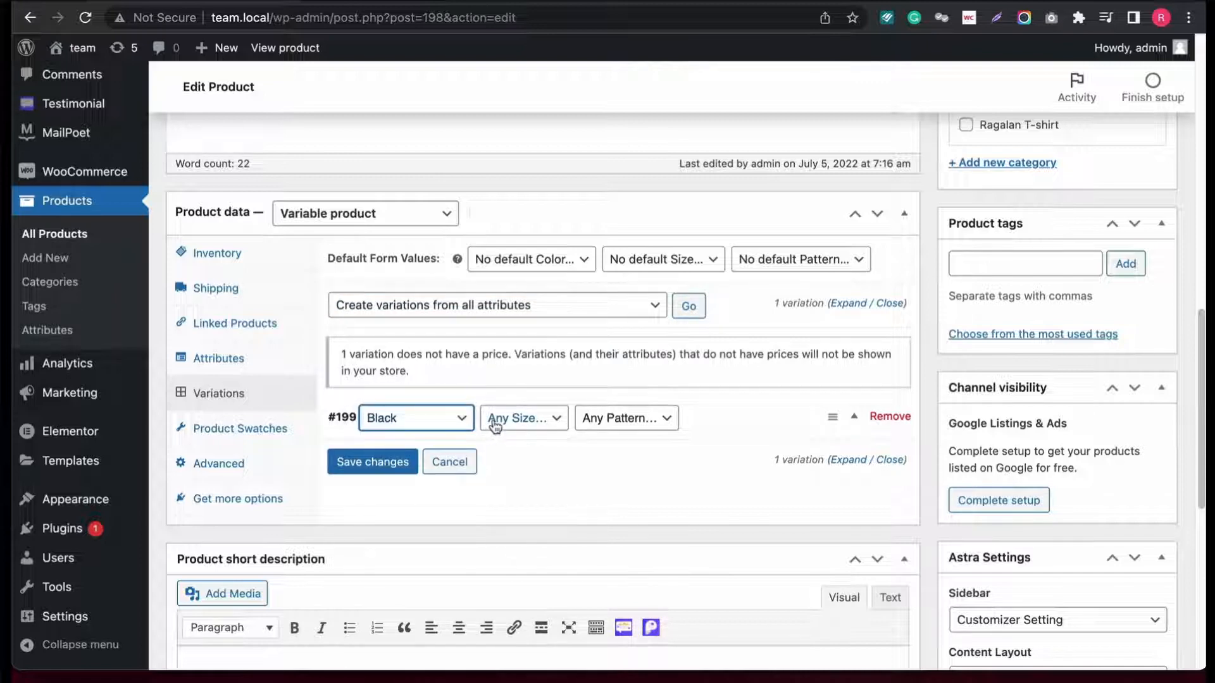
click(497, 422)
click(506, 422)
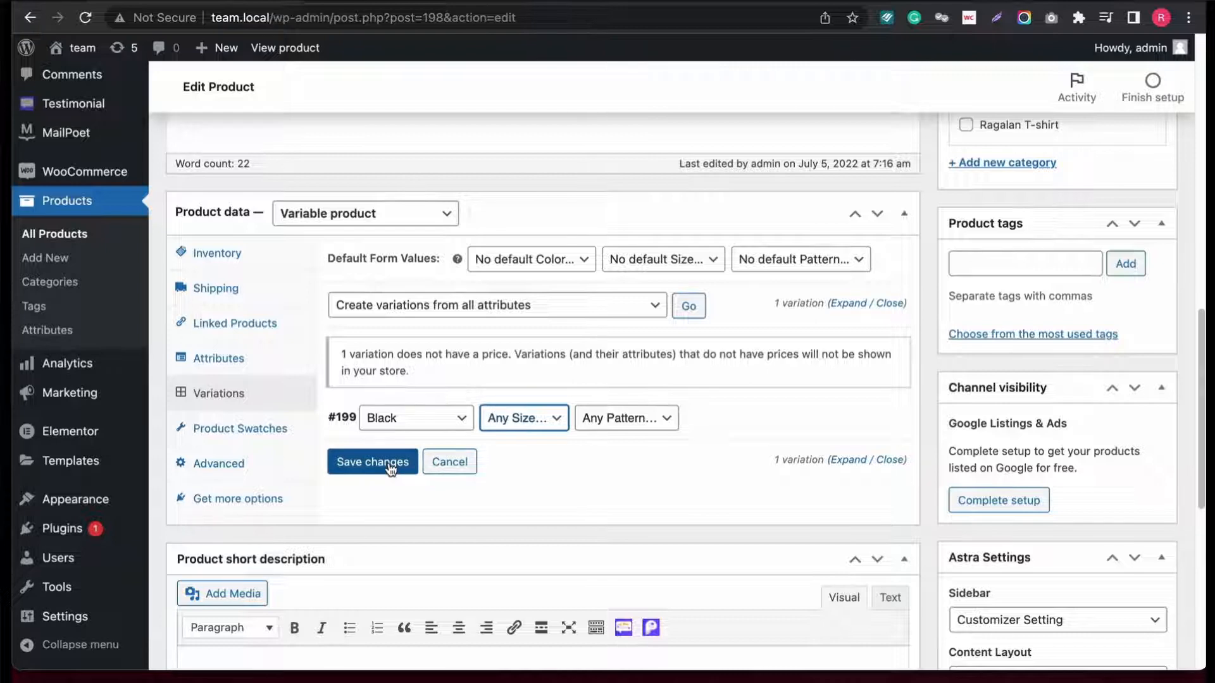
click(614, 420)
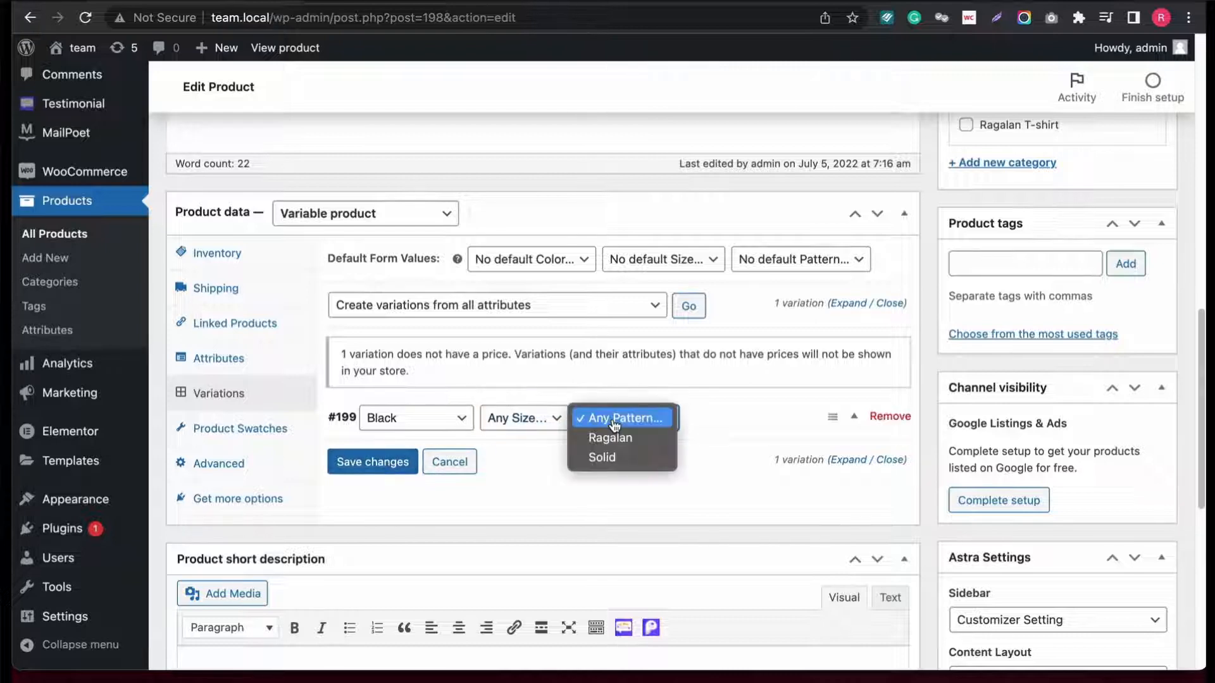
click(601, 456)
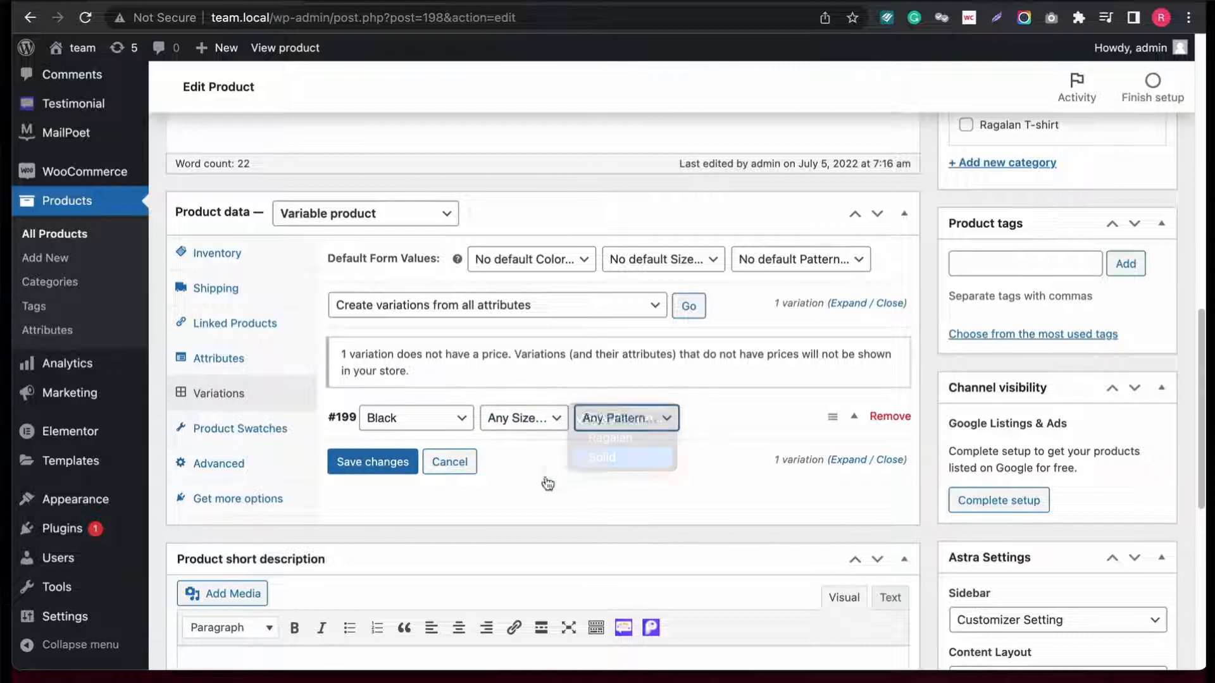
click(359, 470)
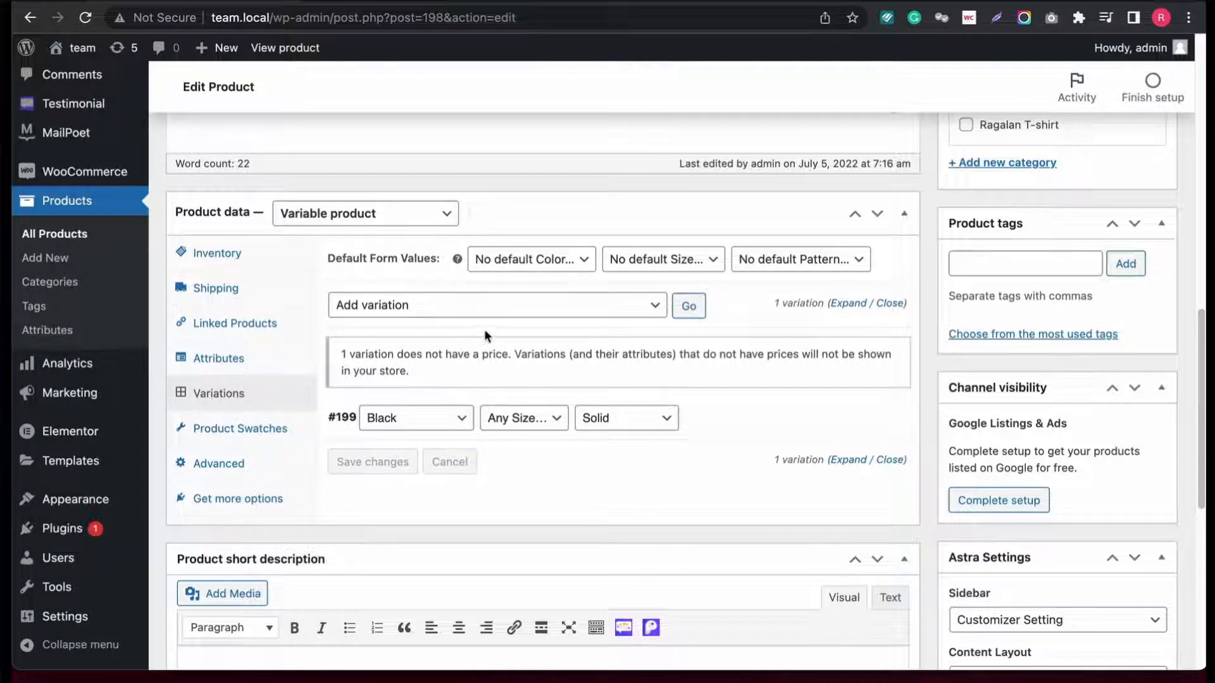
Add a second variation with color Black&Charcoal, any size and pattern Ragalan, and save the variation changes.
click(588, 310)
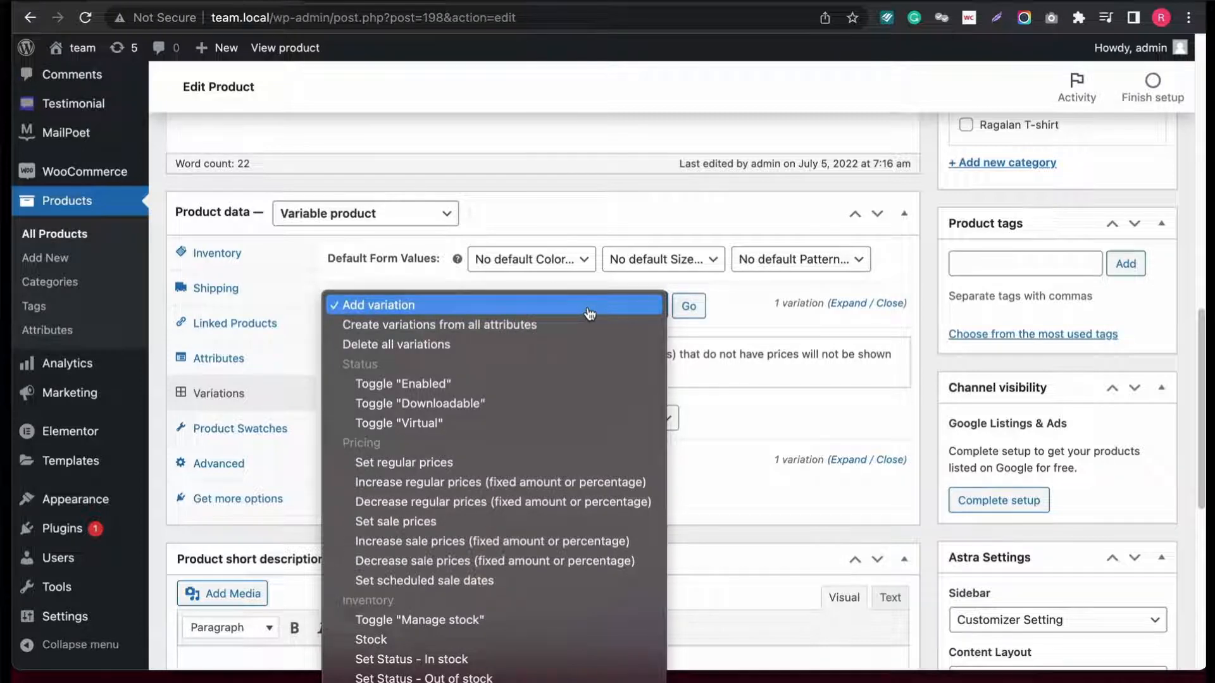
click(590, 307)
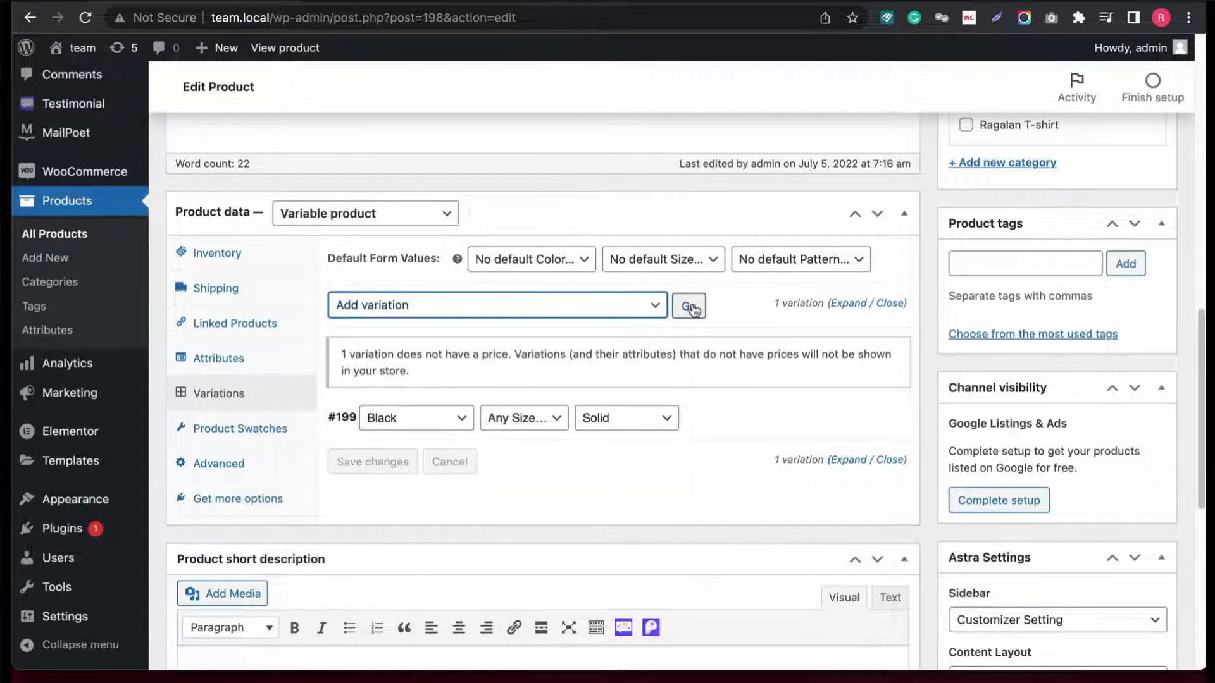
click(691, 309)
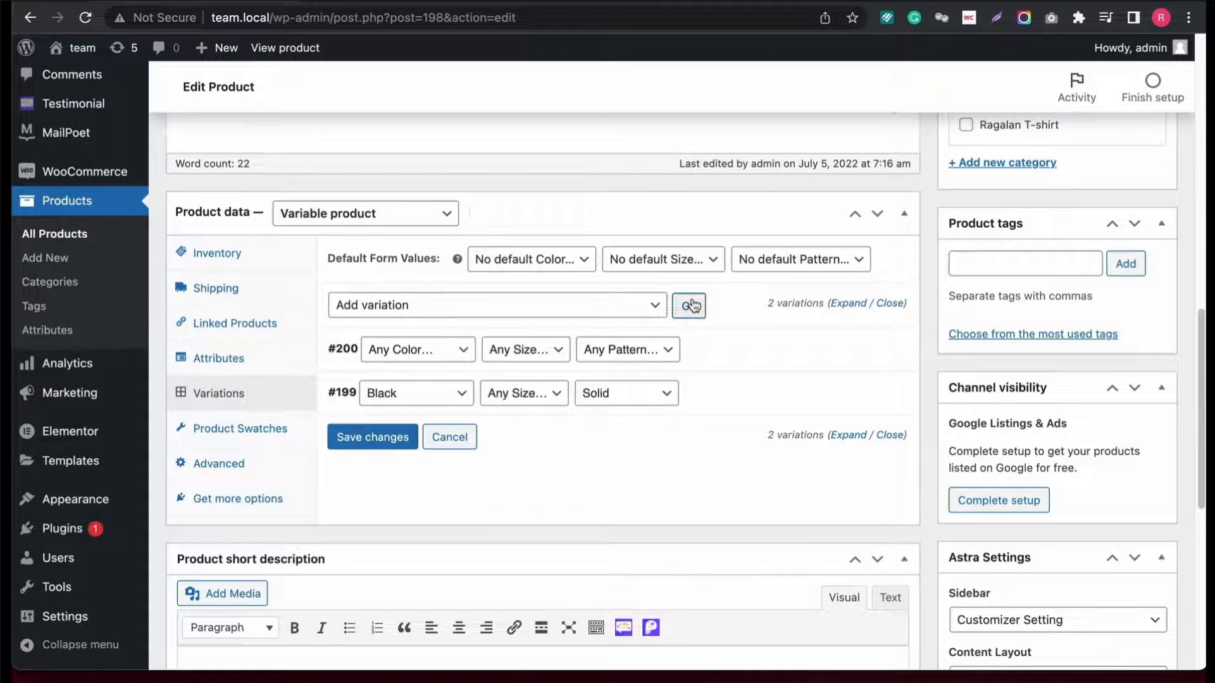
click(446, 363)
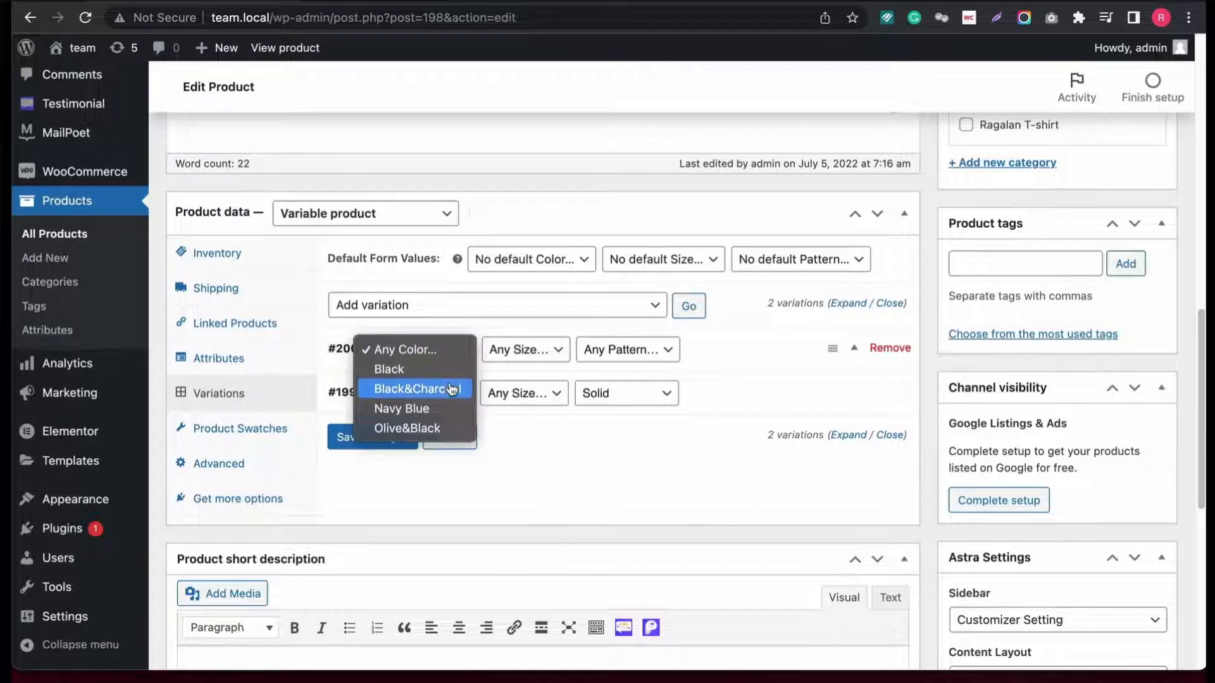
click(451, 389)
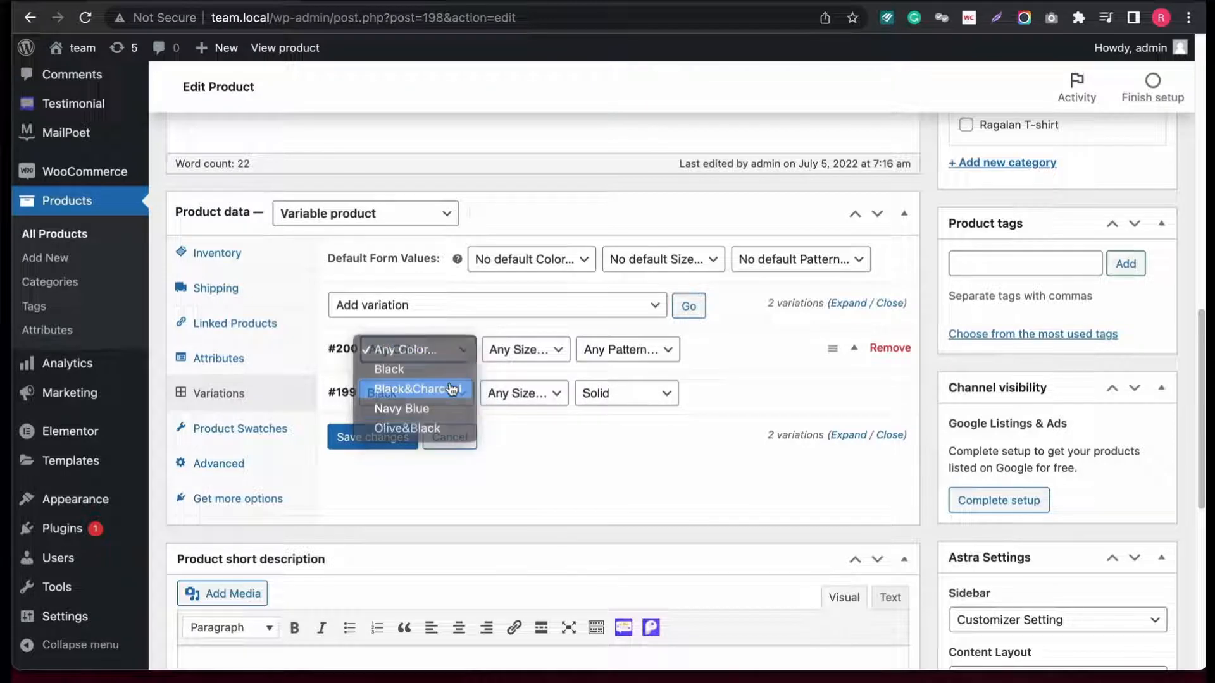
click(600, 352)
click(611, 370)
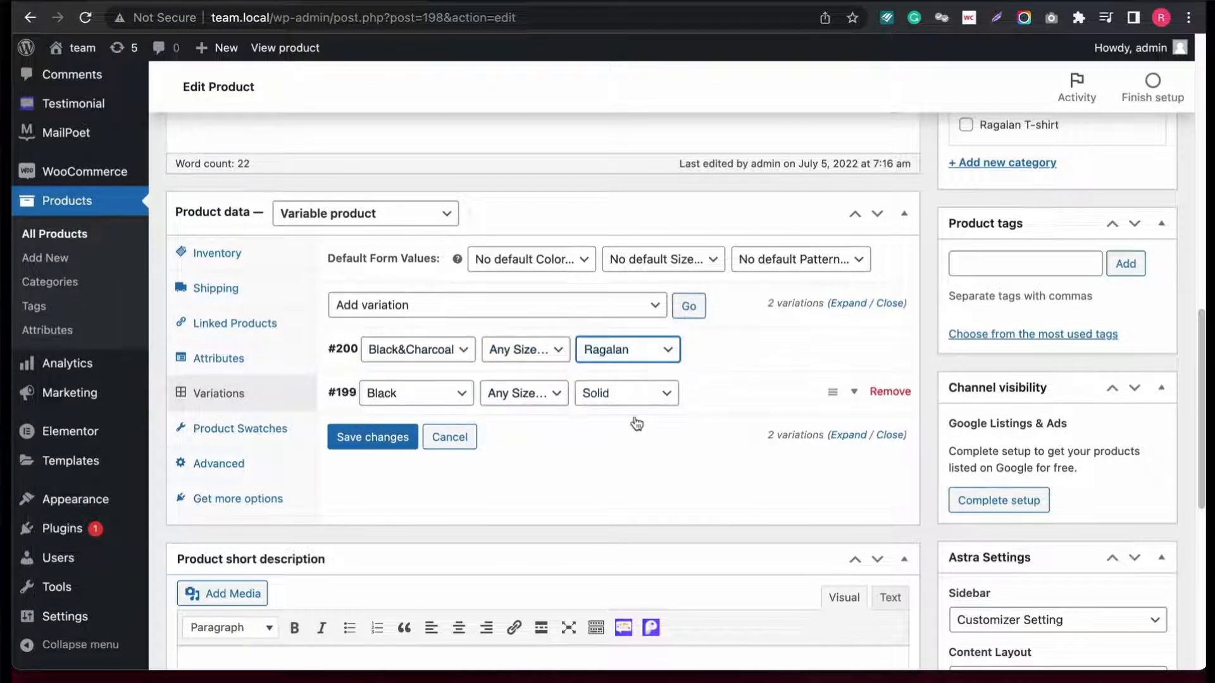
click(384, 448)
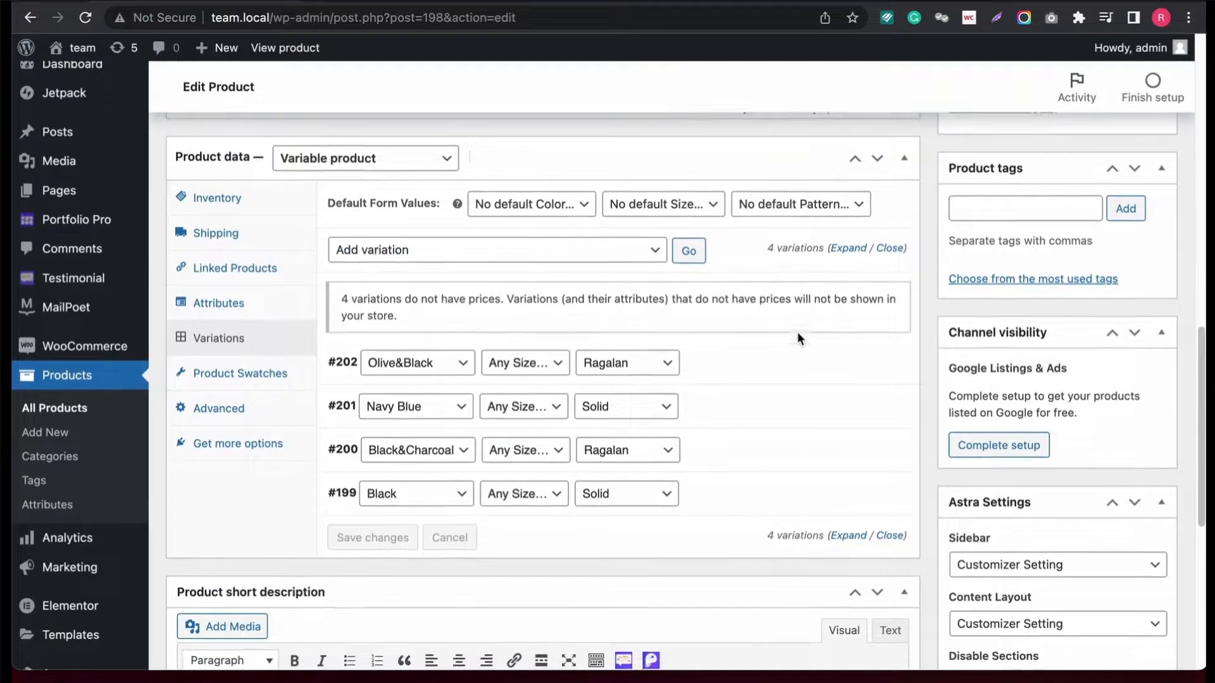
Assign the T-Shirt_Olive-black-ragalan.jpeg image from the media library to the Olive&Black variation.
mouse_move(770, 360)
click(855, 365)
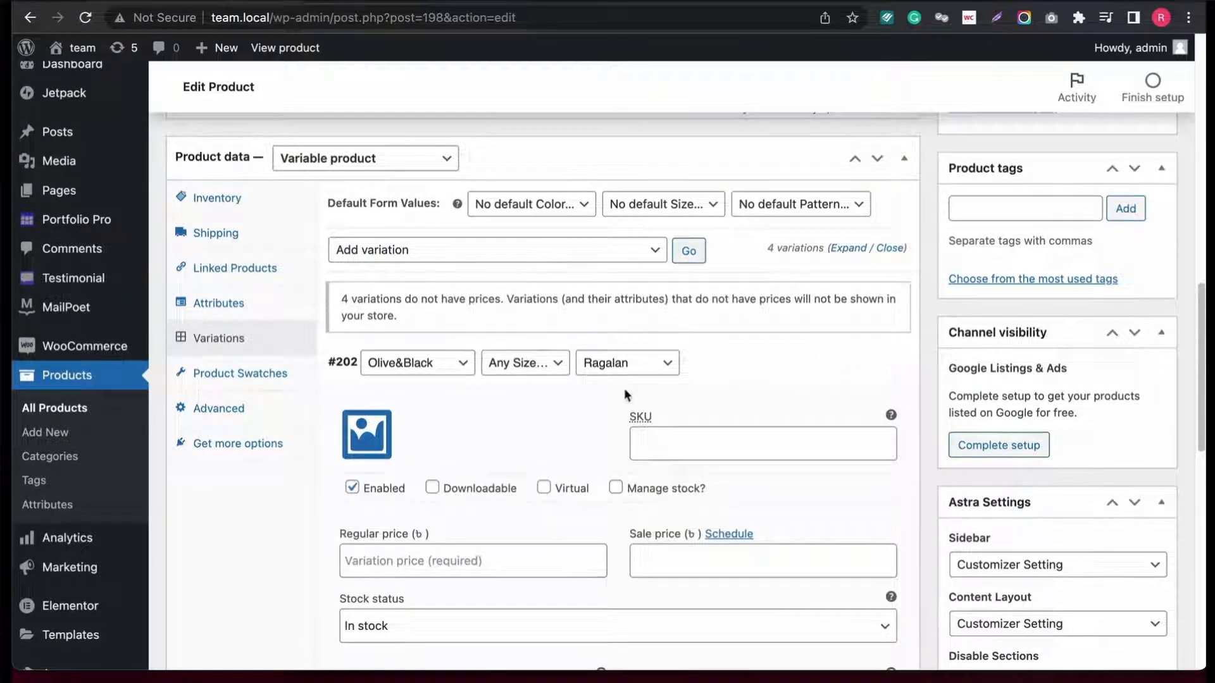
click(378, 443)
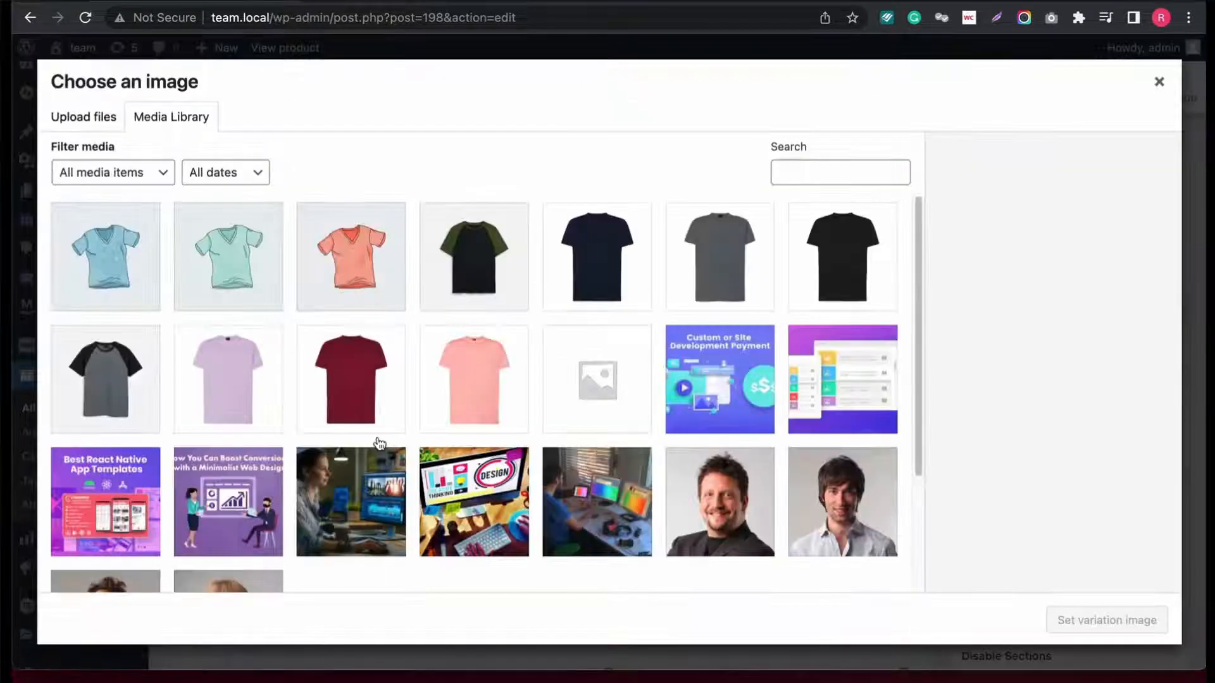
click(491, 269)
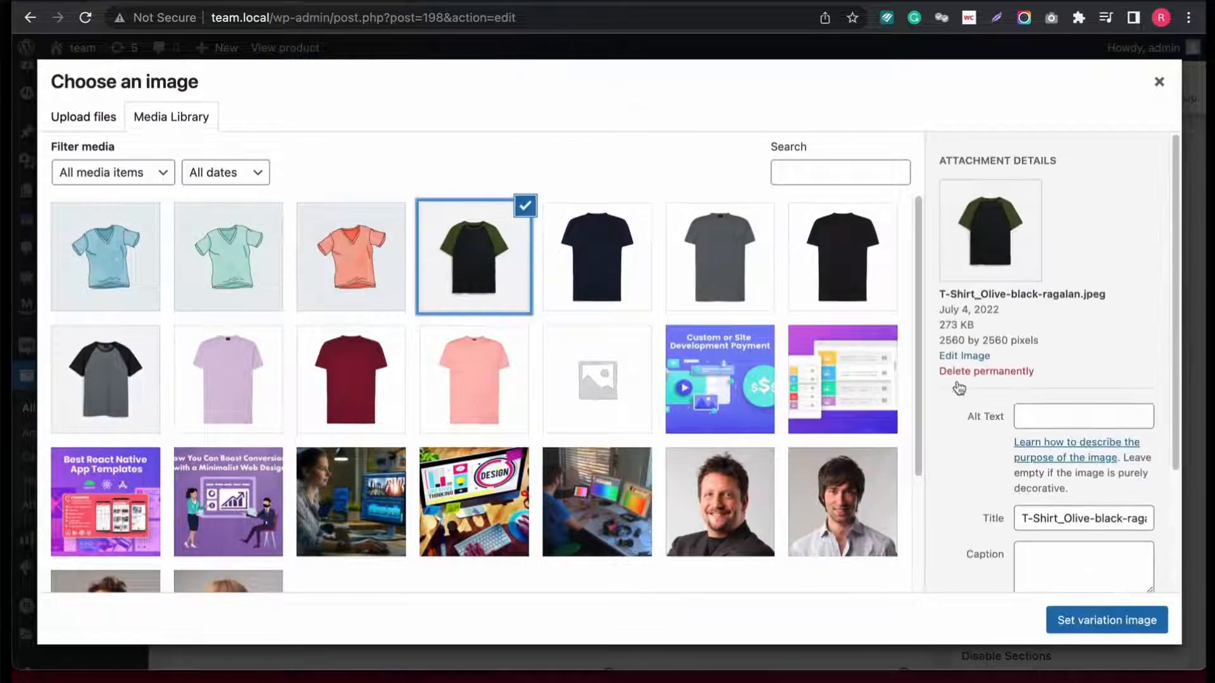
click(1106, 621)
Set the Olive&Black variation's regular price to 100 and save the variation changes.
scroll(718, 468, down, 5)
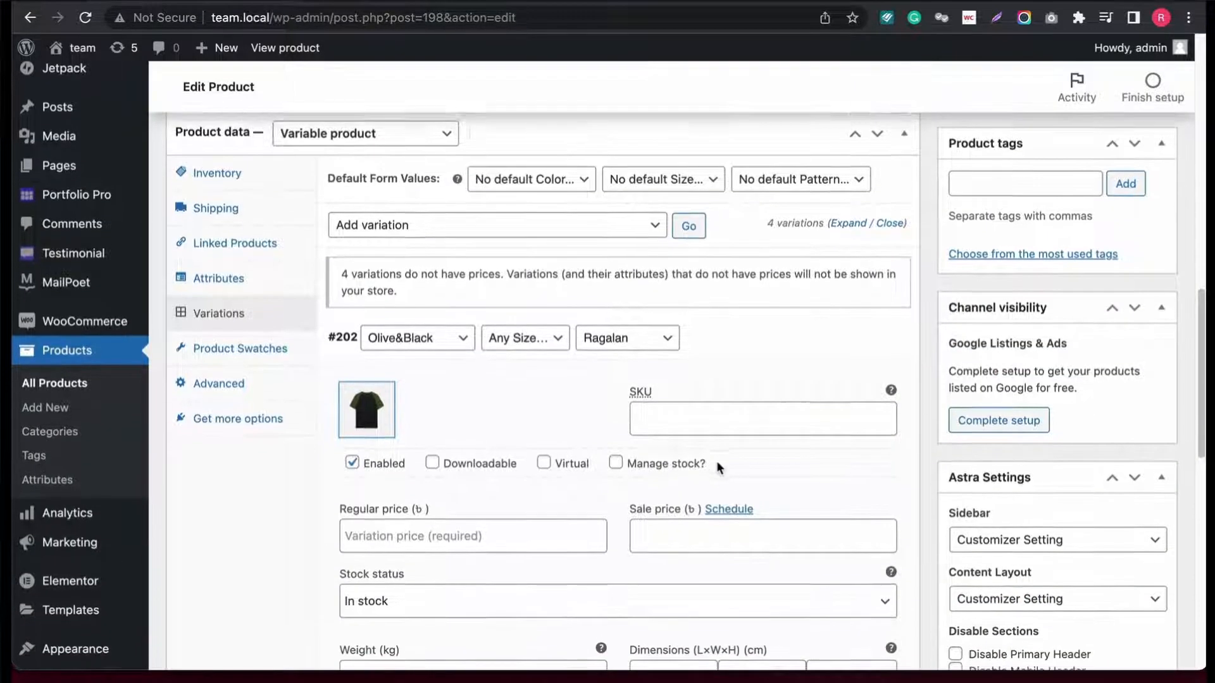
click(469, 358)
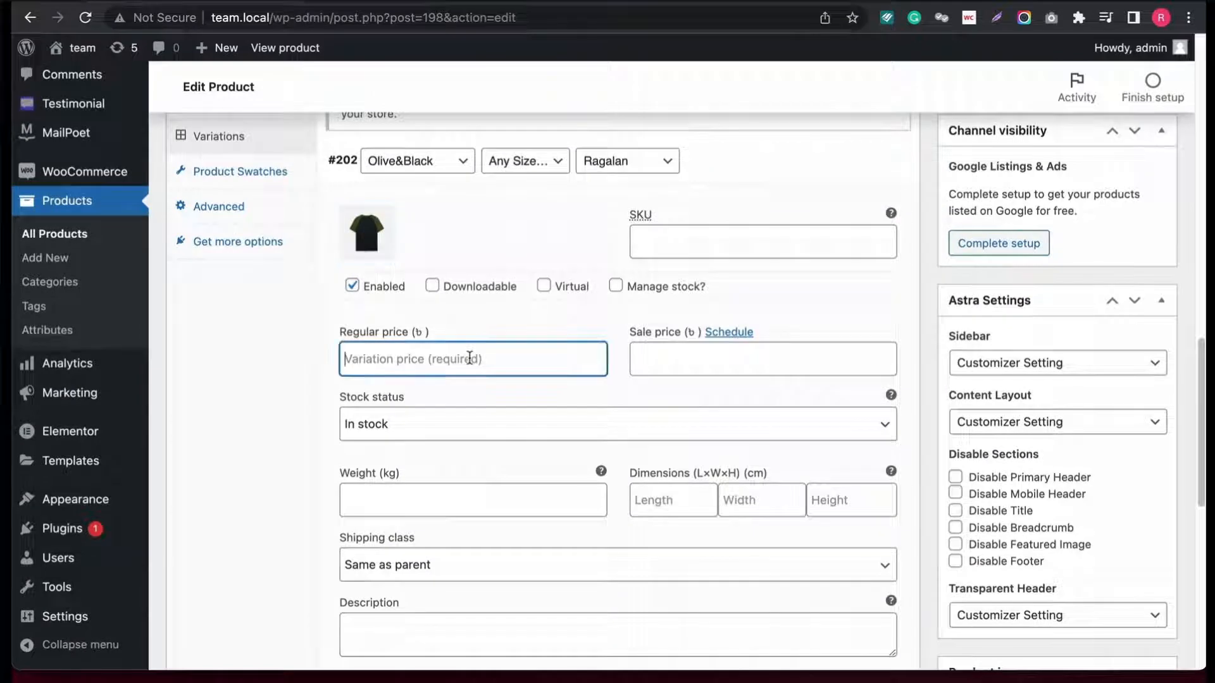
text(100)
scroll(506, 380, down, 4)
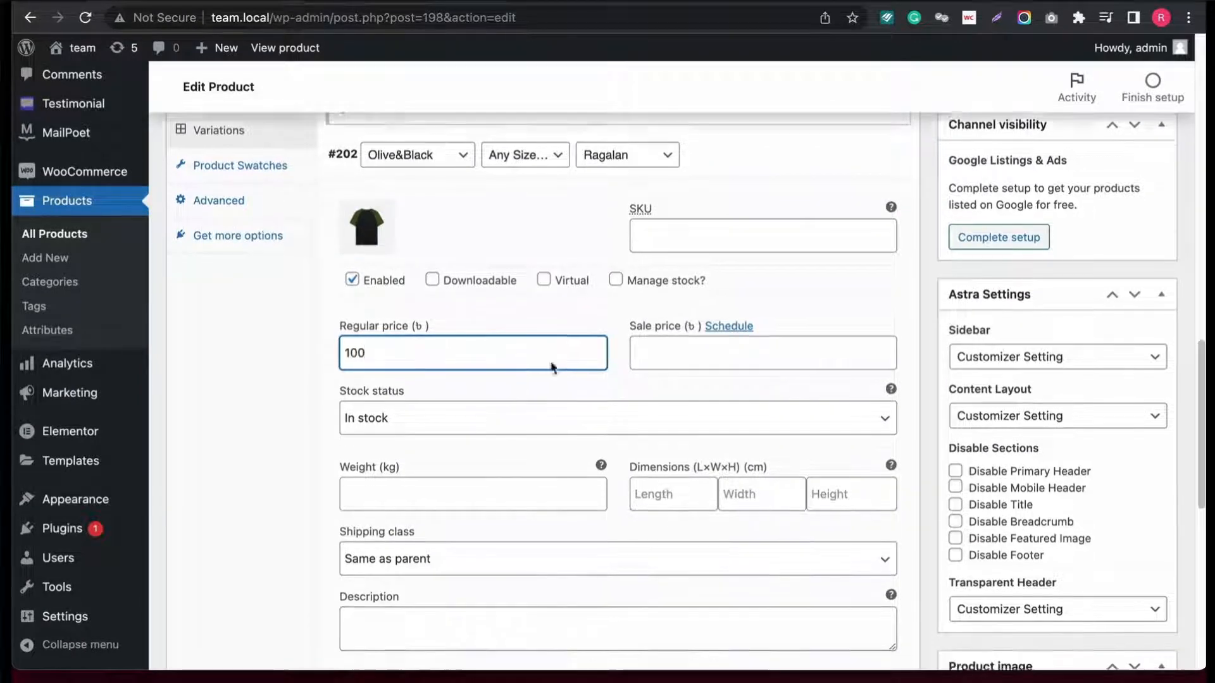
scroll(653, 397, down, 4)
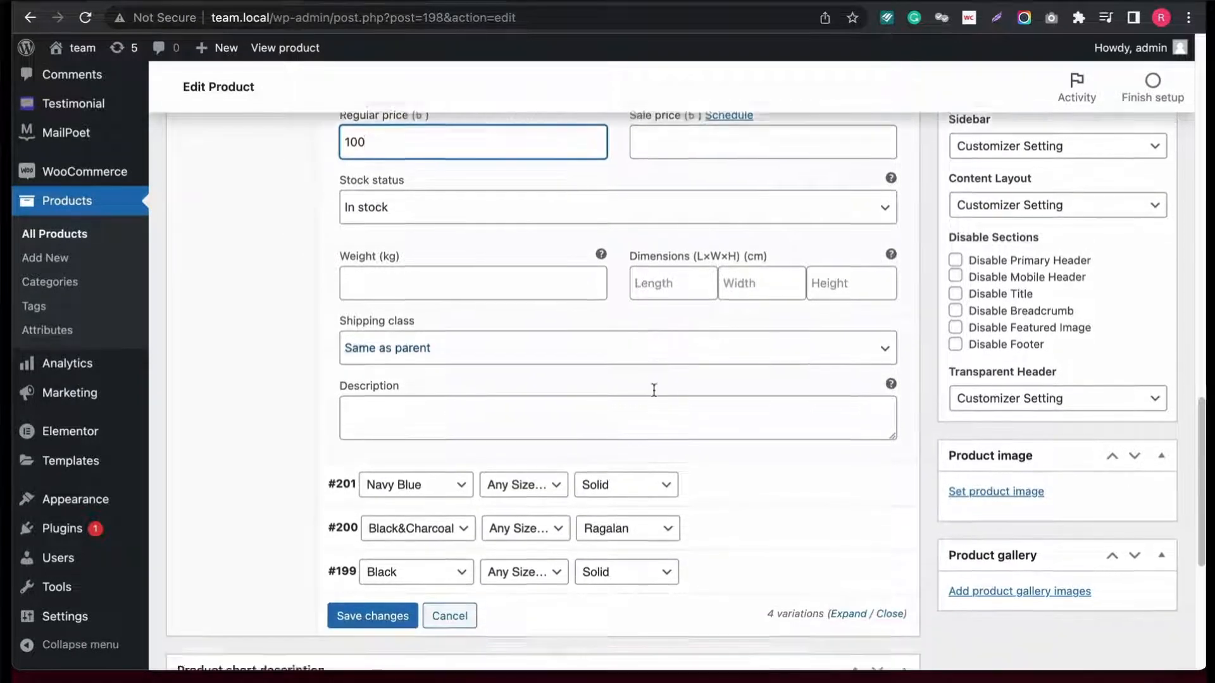
click(410, 485)
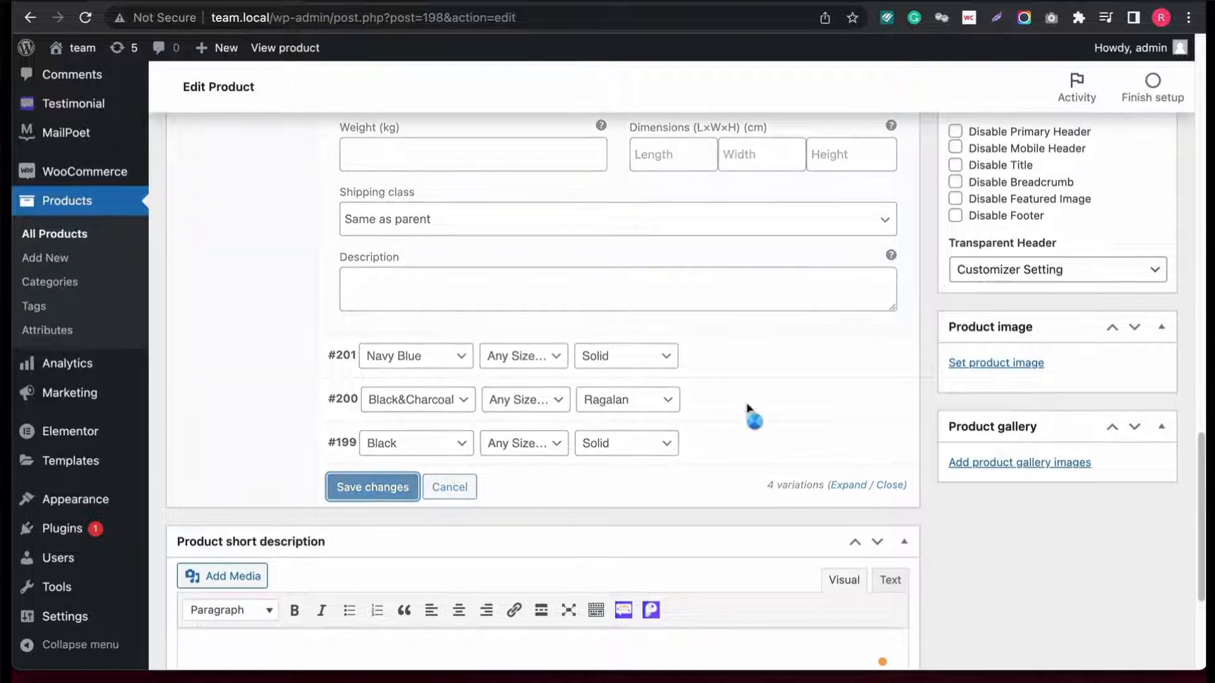
Assign the navy blue T-shirt image from the media library to the Navy Blue variation.
scroll(728, 411, up, 7)
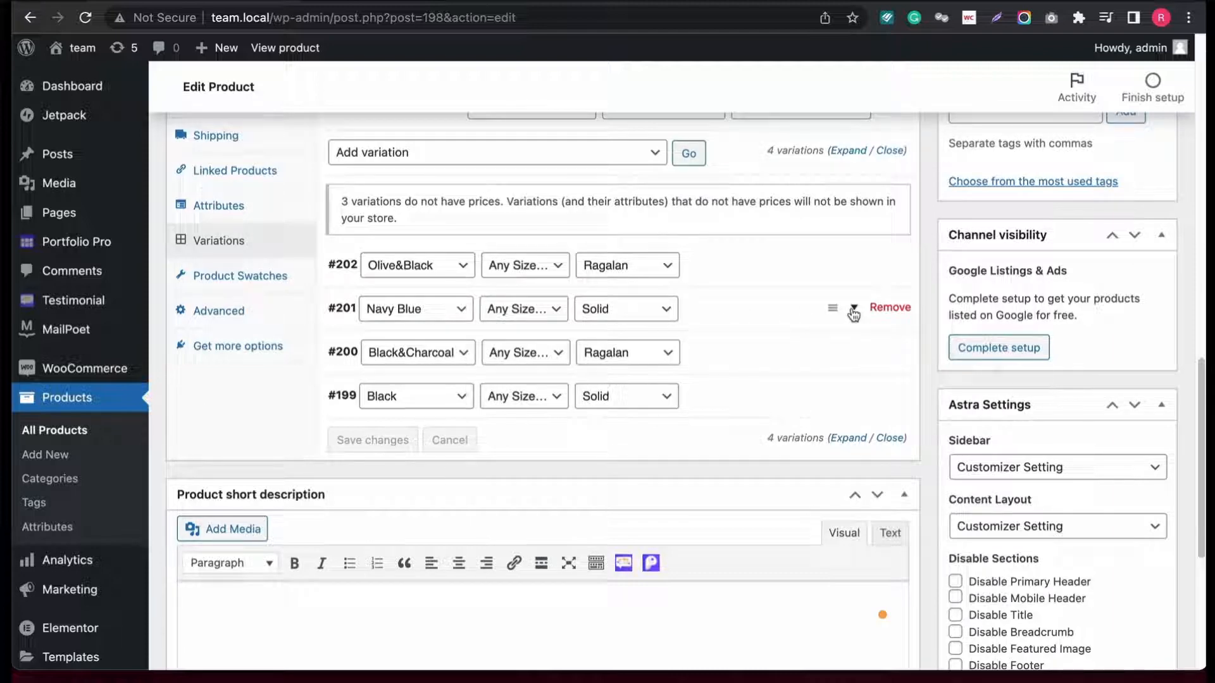
click(854, 309)
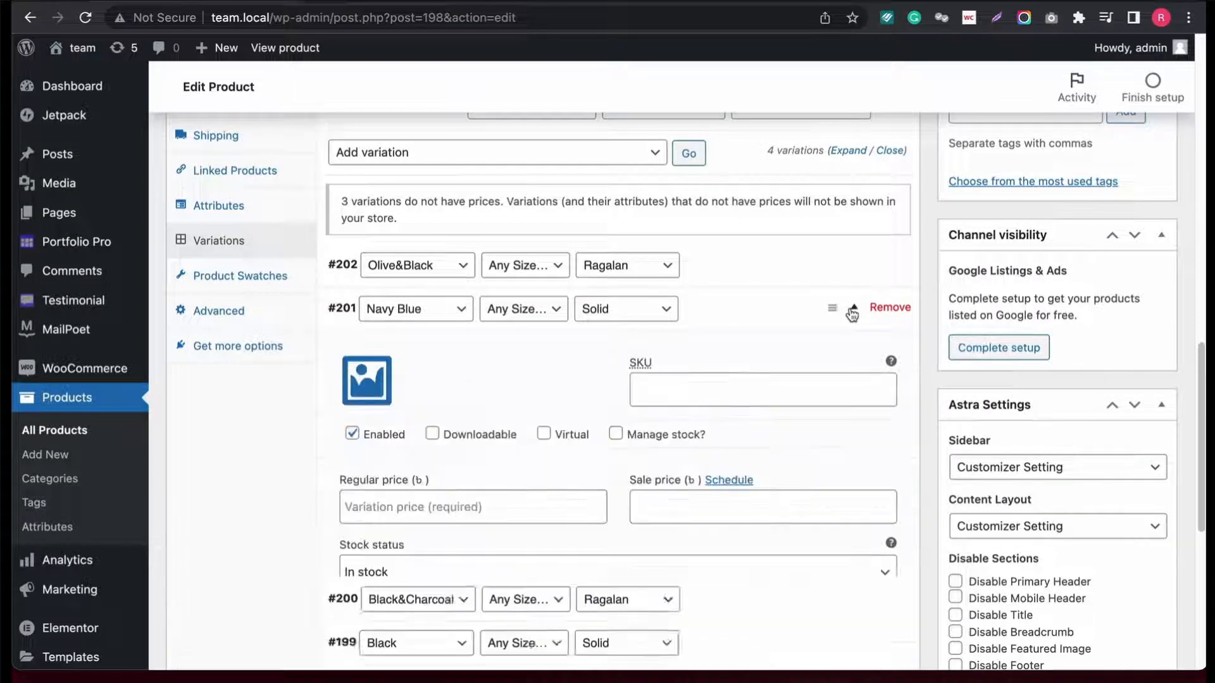
click(384, 390)
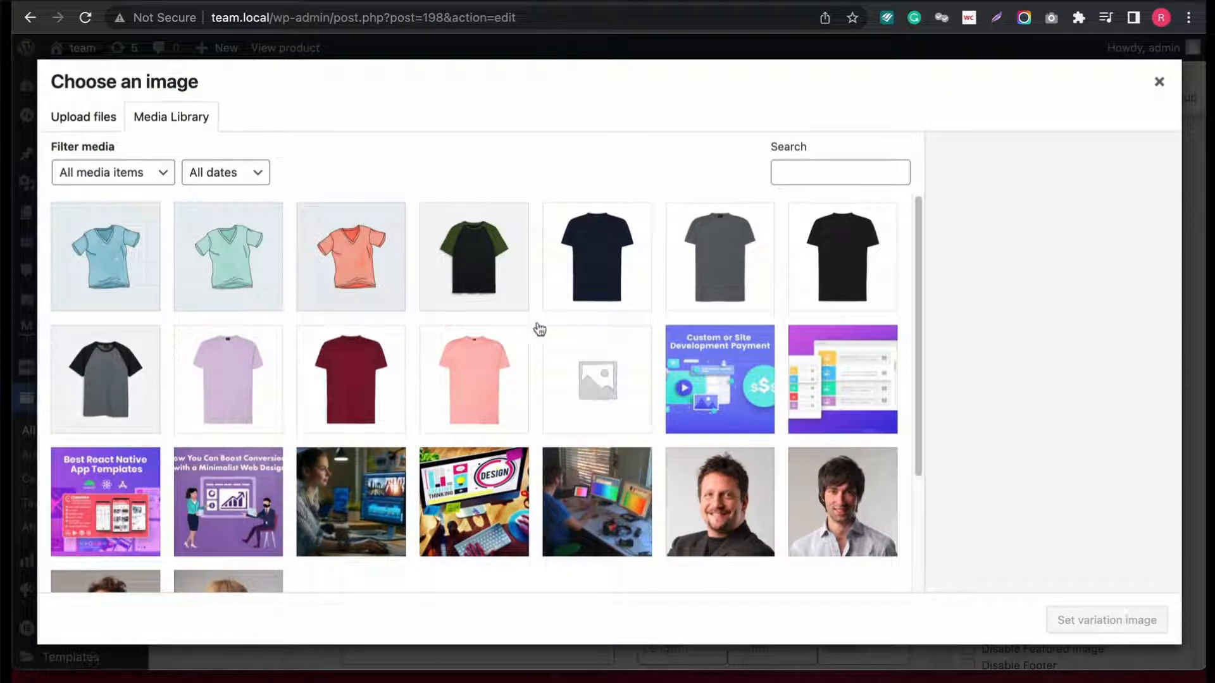
click(562, 302)
click(1078, 623)
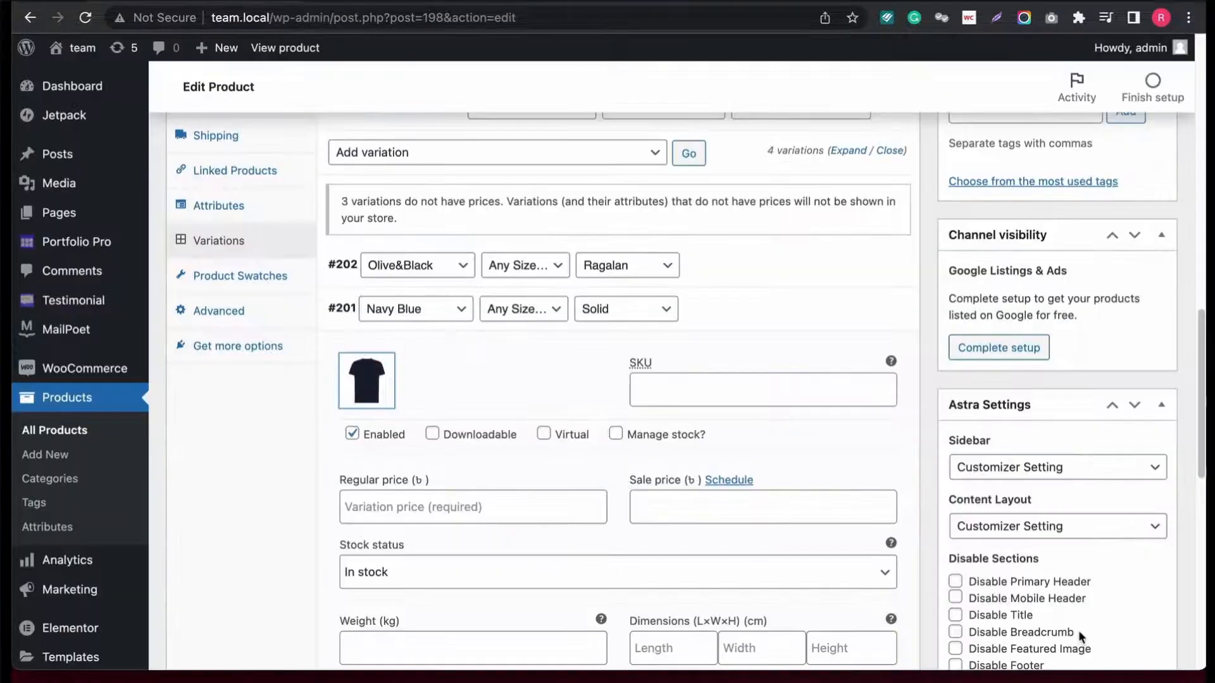
Set the Navy Blue variation's regular price to 120 and save the variation changes.
scroll(692, 480, down, 1)
click(517, 475)
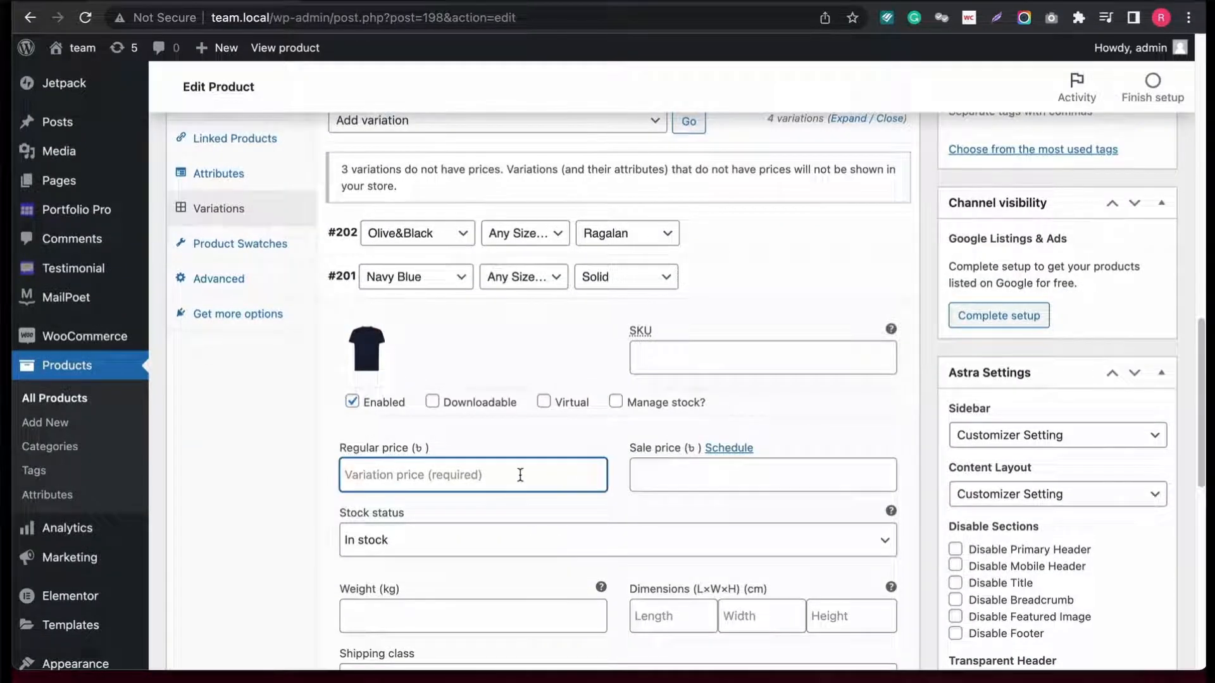
text(120)
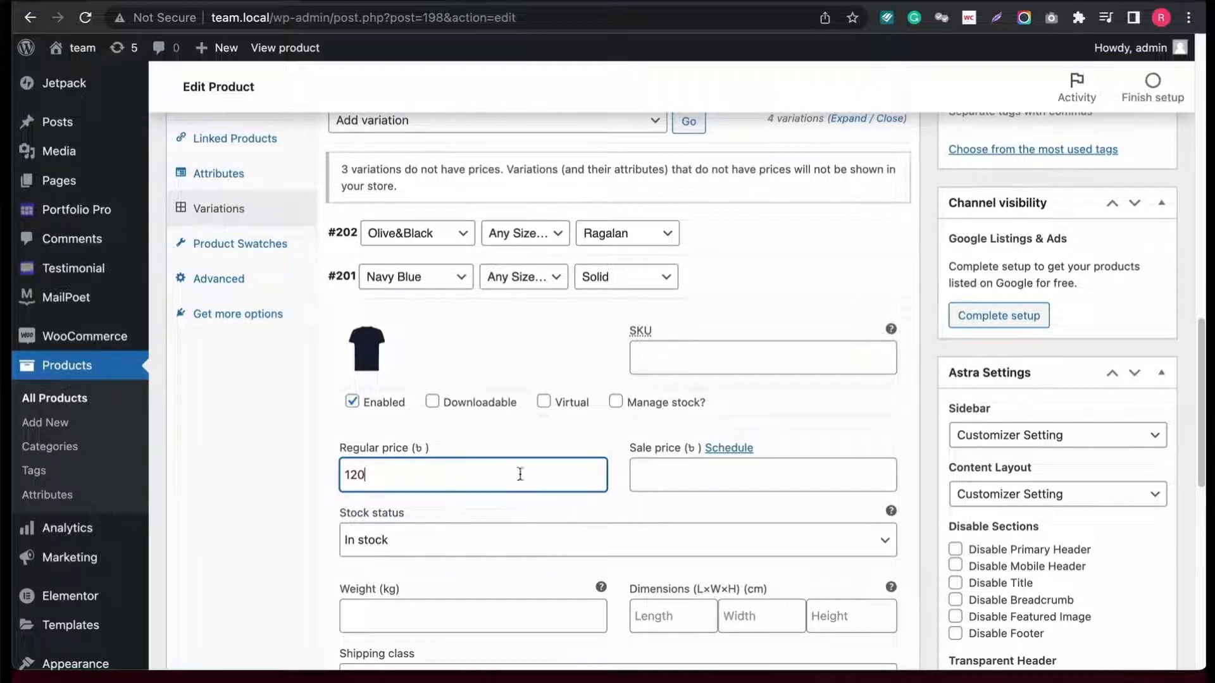
scroll(520, 474, down, 7)
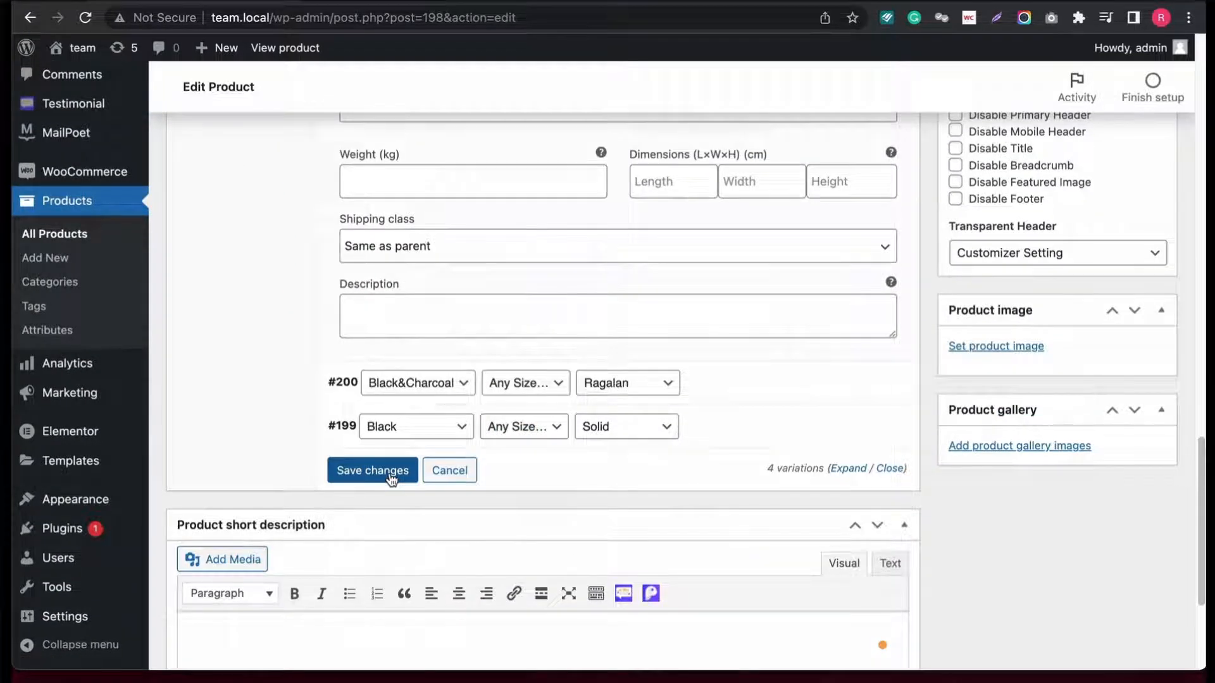
click(374, 471)
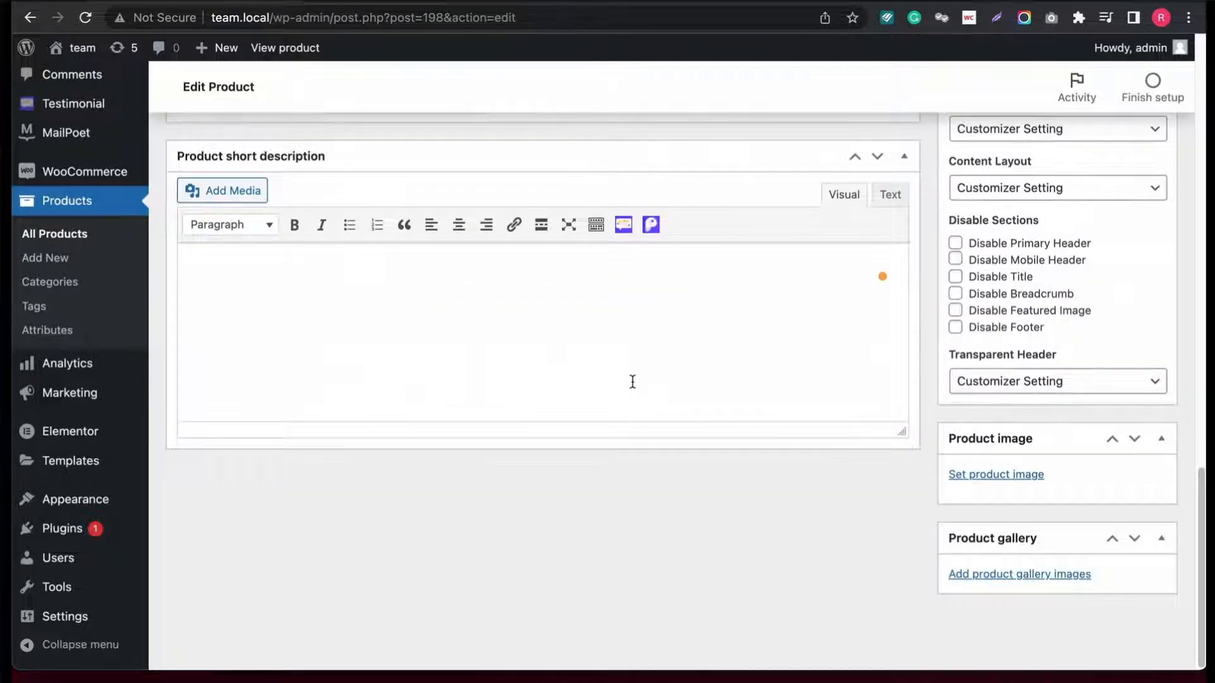
Set T-shirt_black-charcoal-ragalan.jpeg from the media library as the main product image.
scroll(626, 384, down, 1)
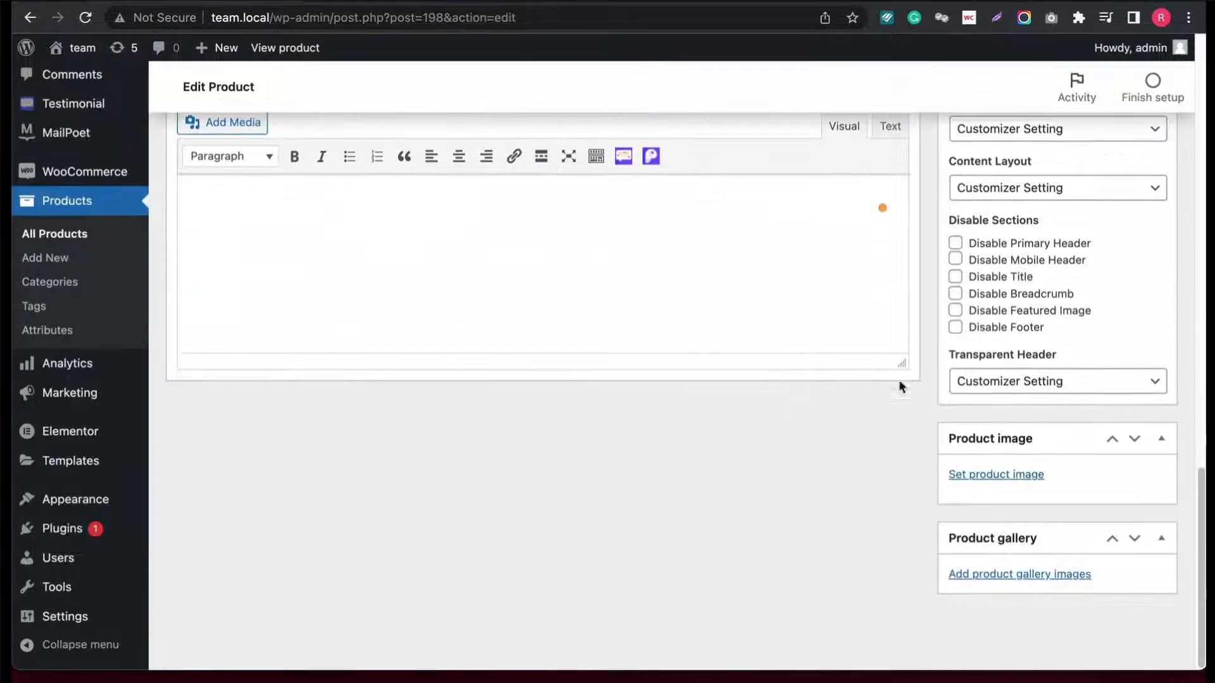
click(1042, 479)
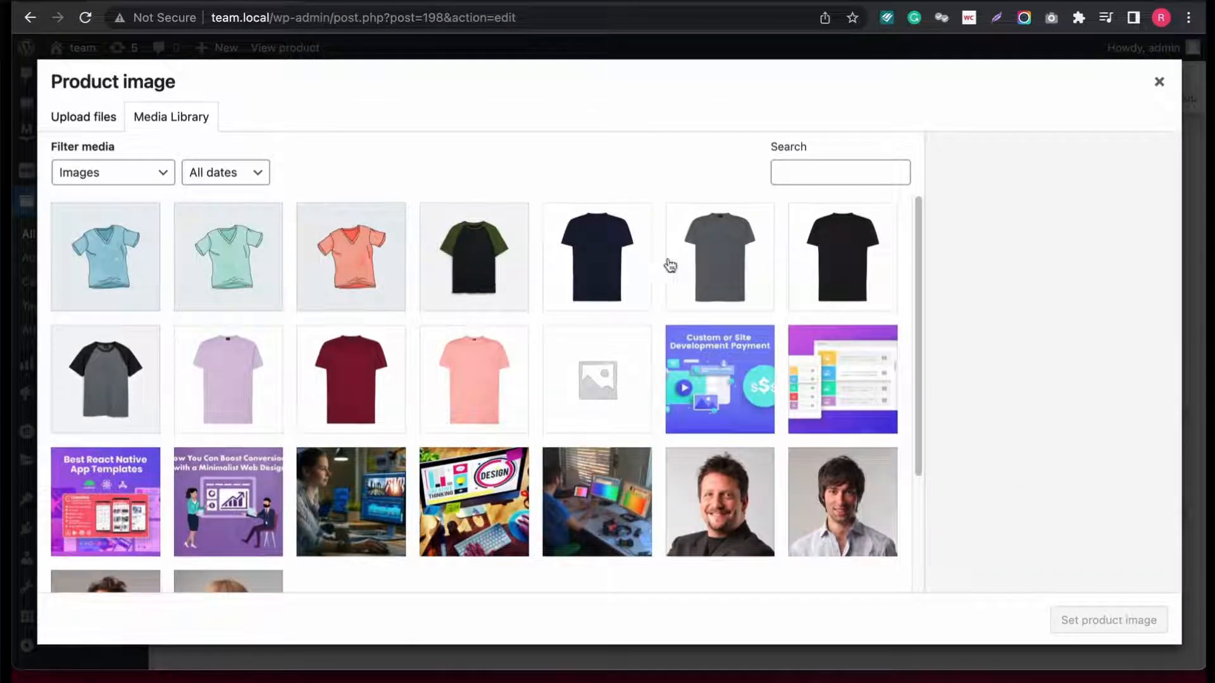
click(135, 367)
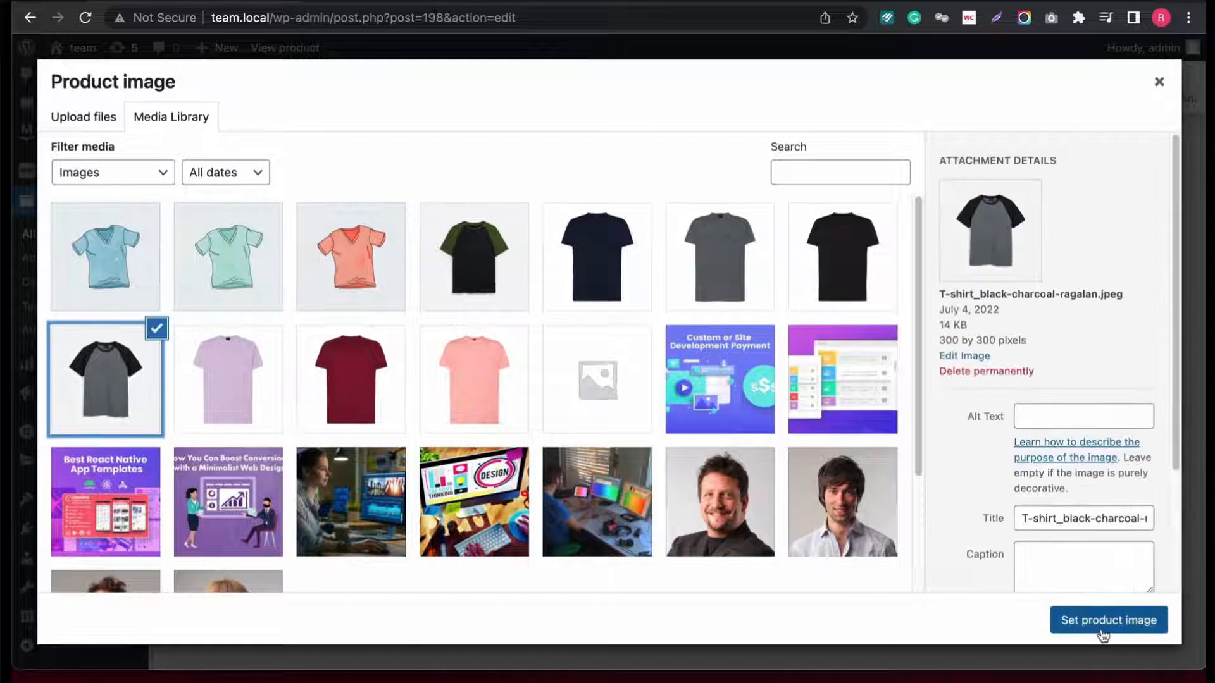
click(1107, 623)
Add T-Shirt_Olive-black-ragalan.jpeg from the media library to the product gallery.
scroll(886, 539, down, 5)
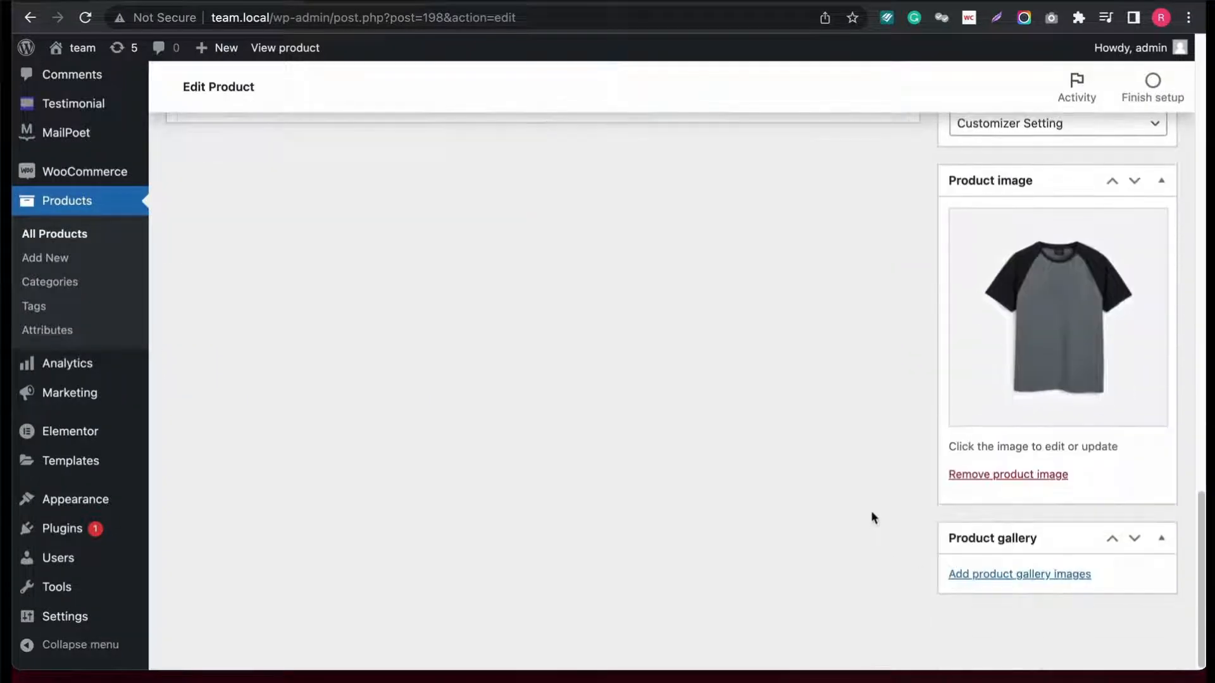
click(1027, 575)
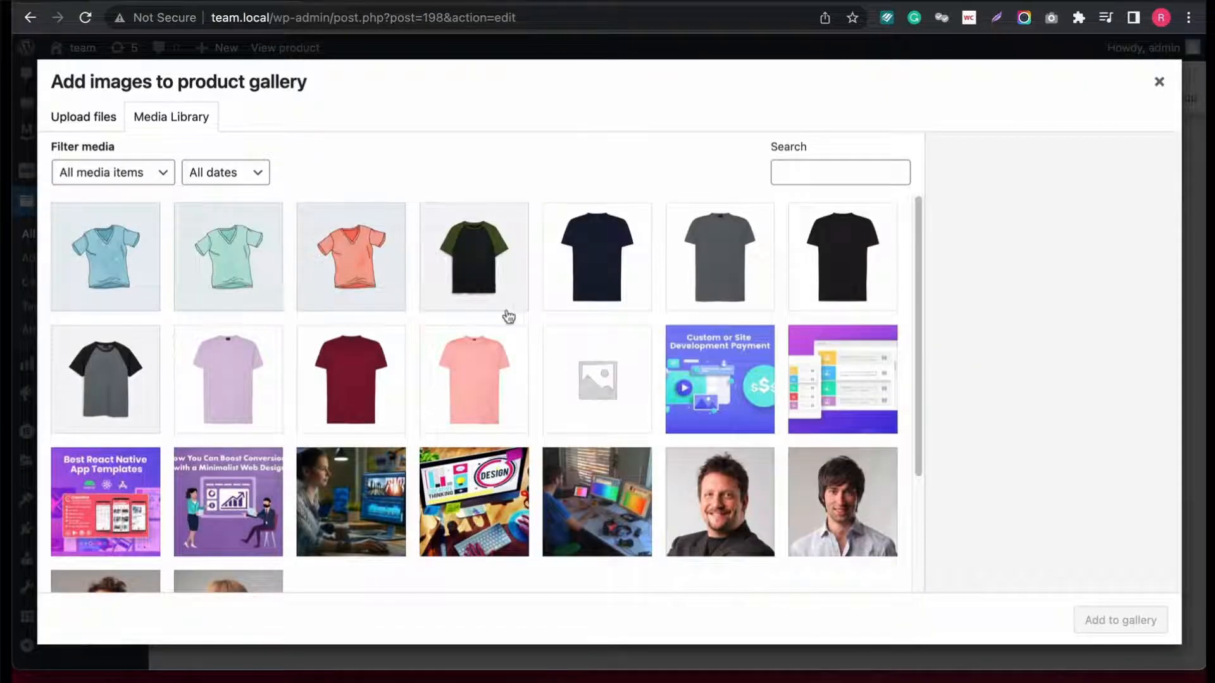
click(468, 255)
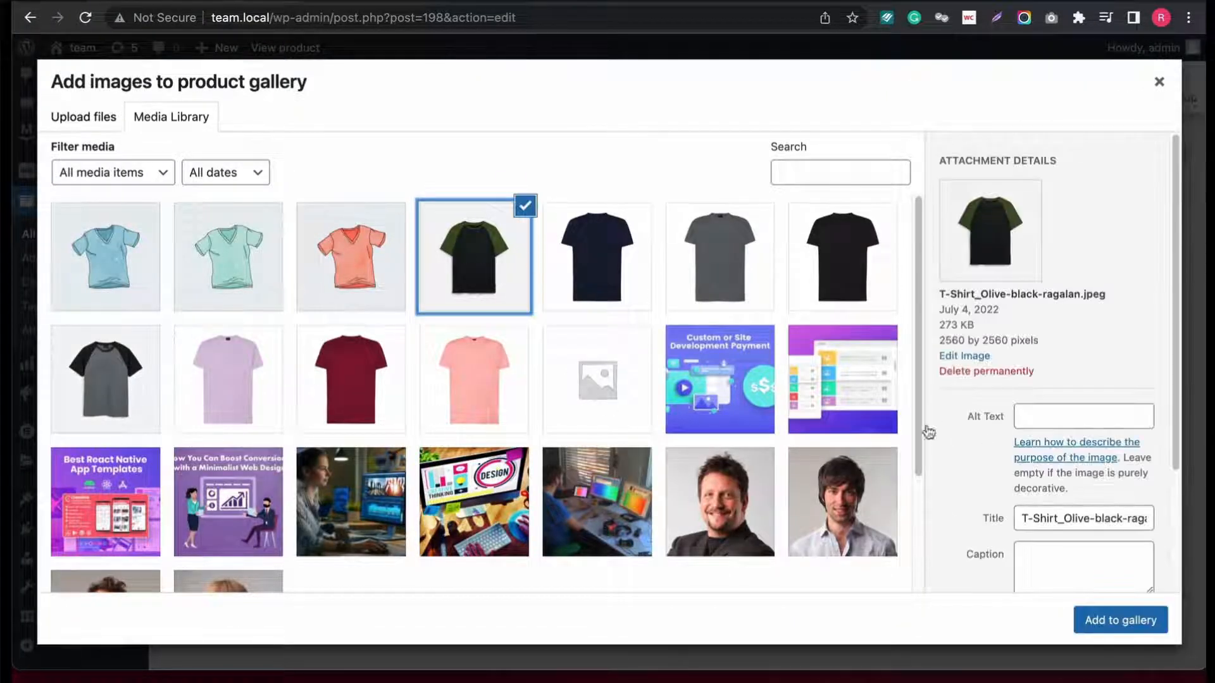
click(1111, 618)
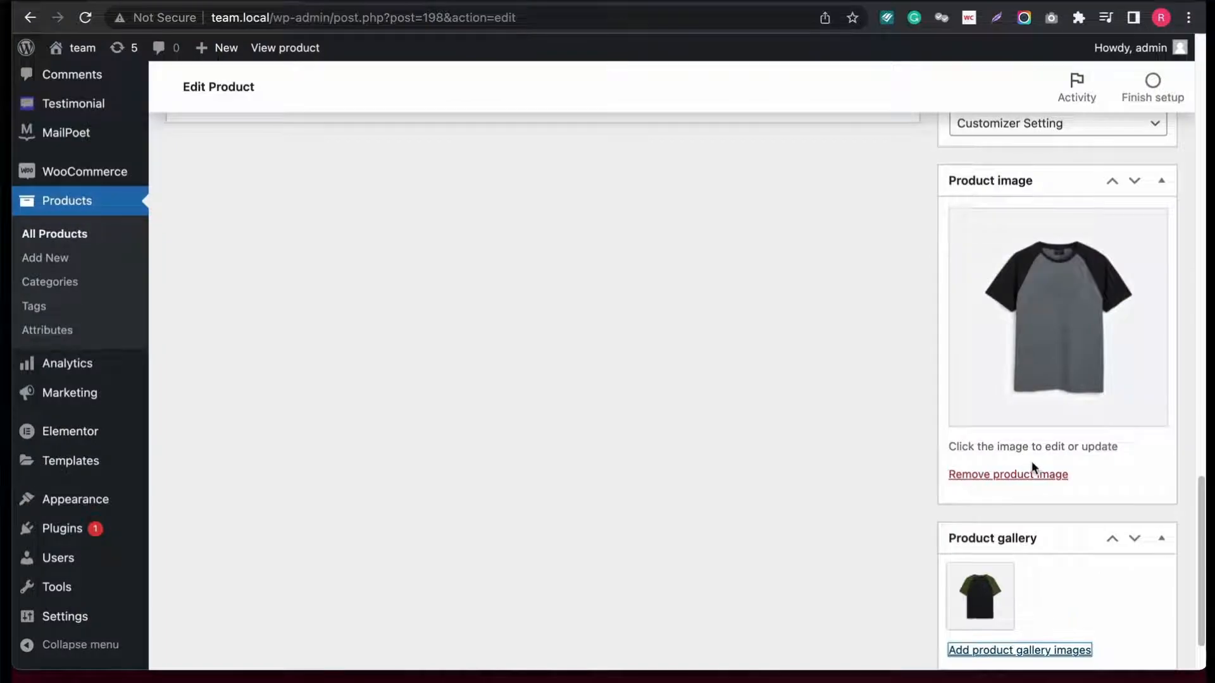
Assign the product to the T-shirts and Ragalan T-shirt categories.
scroll(1038, 465, down, 2)
scroll(1037, 459, up, 10)
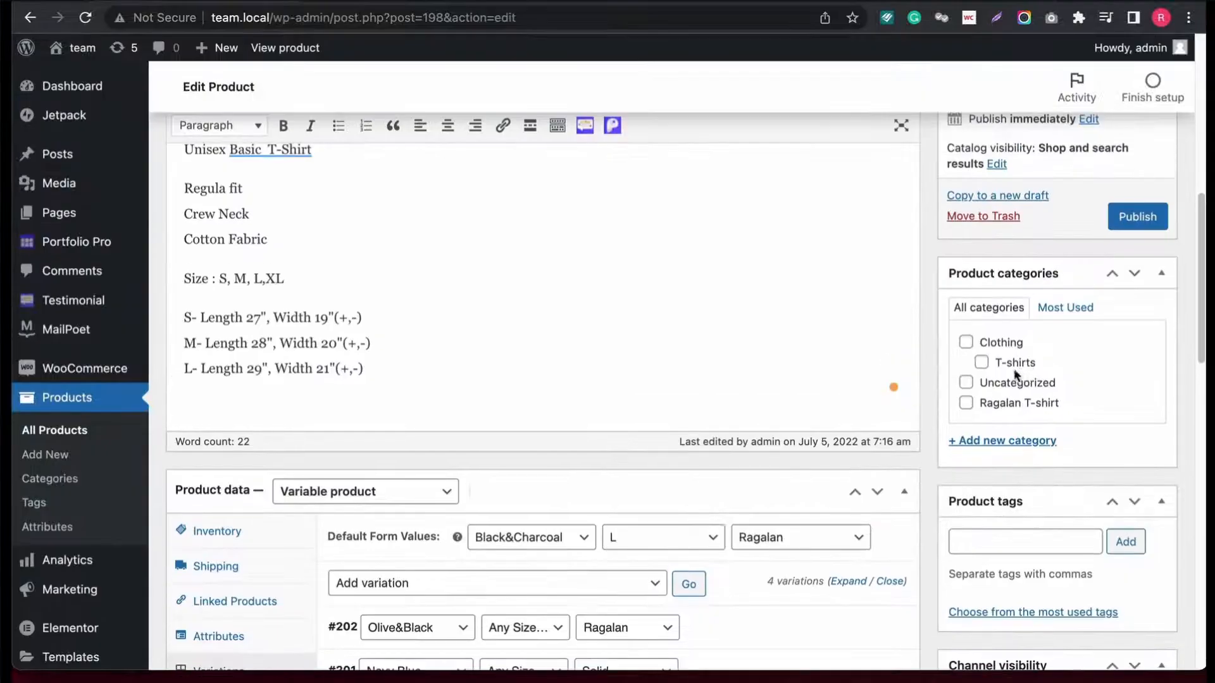
click(981, 363)
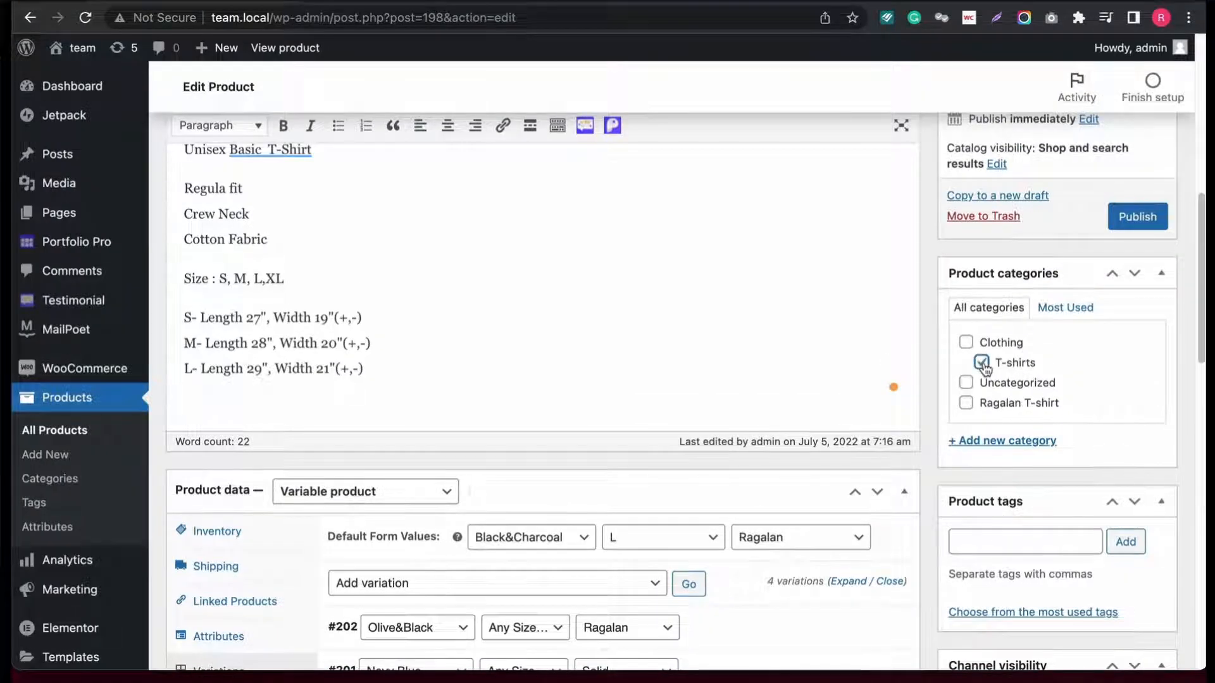
click(966, 404)
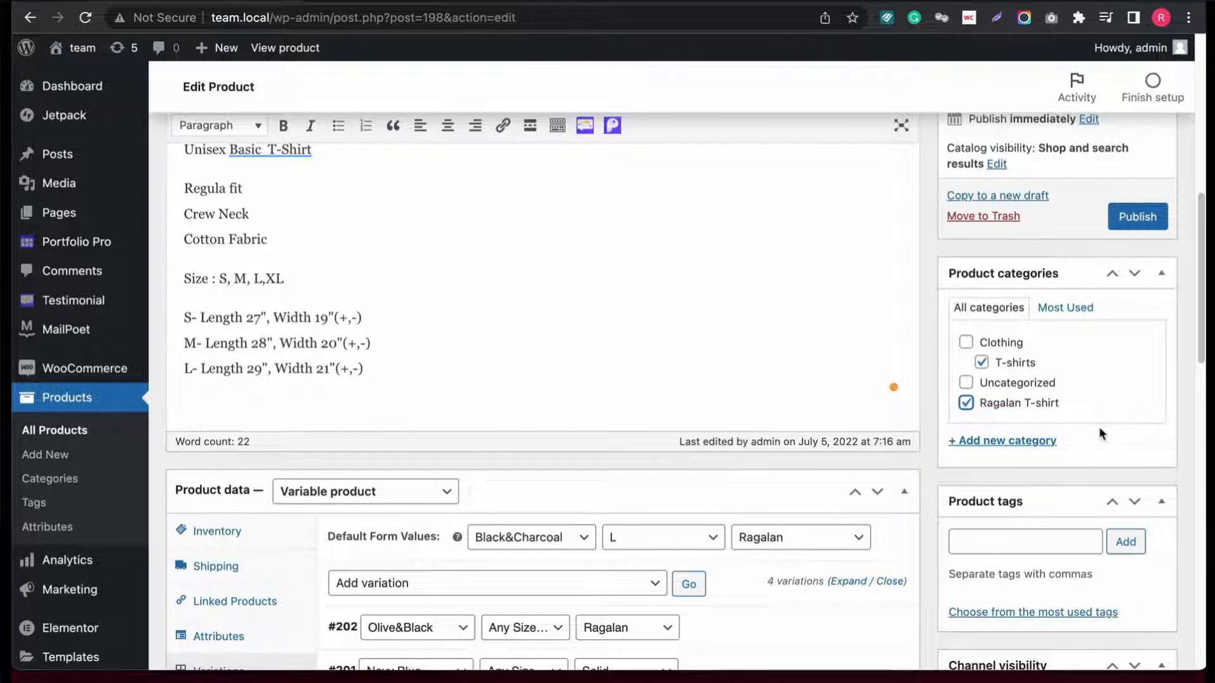
Add the existing tags ragalan t-shirt and solid t-shirt to the product.
scroll(1070, 460, up, 1)
click(1039, 566)
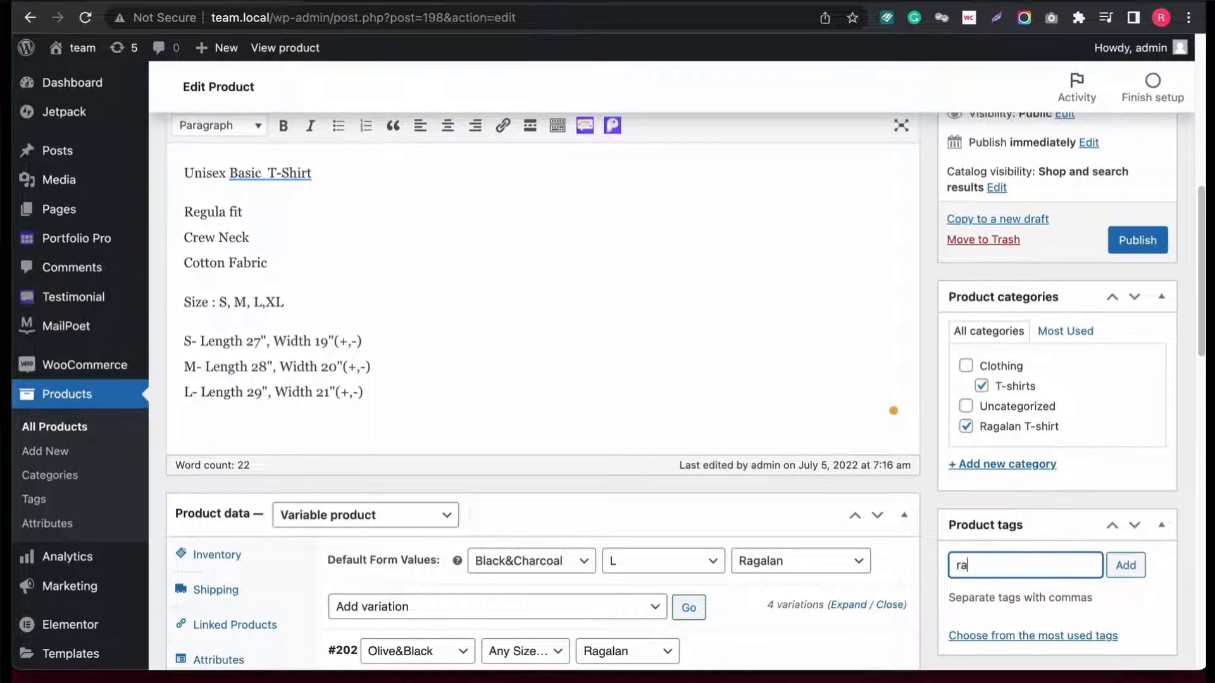
text(raga)
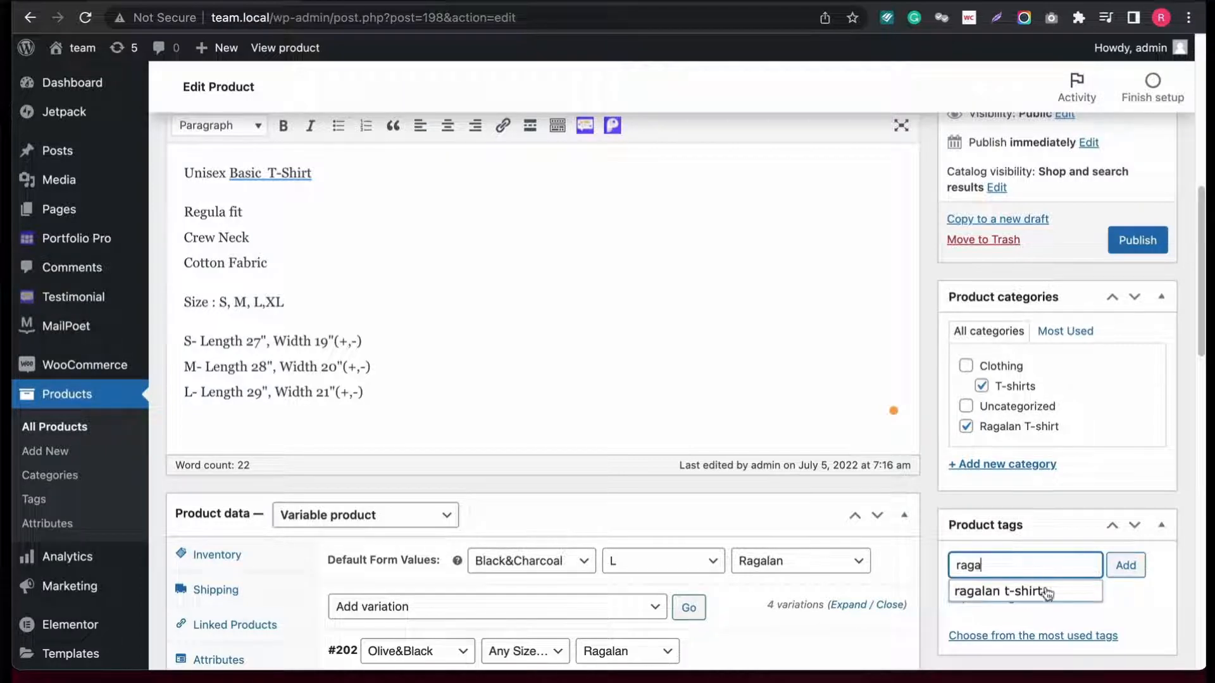
click(1053, 592)
click(1129, 571)
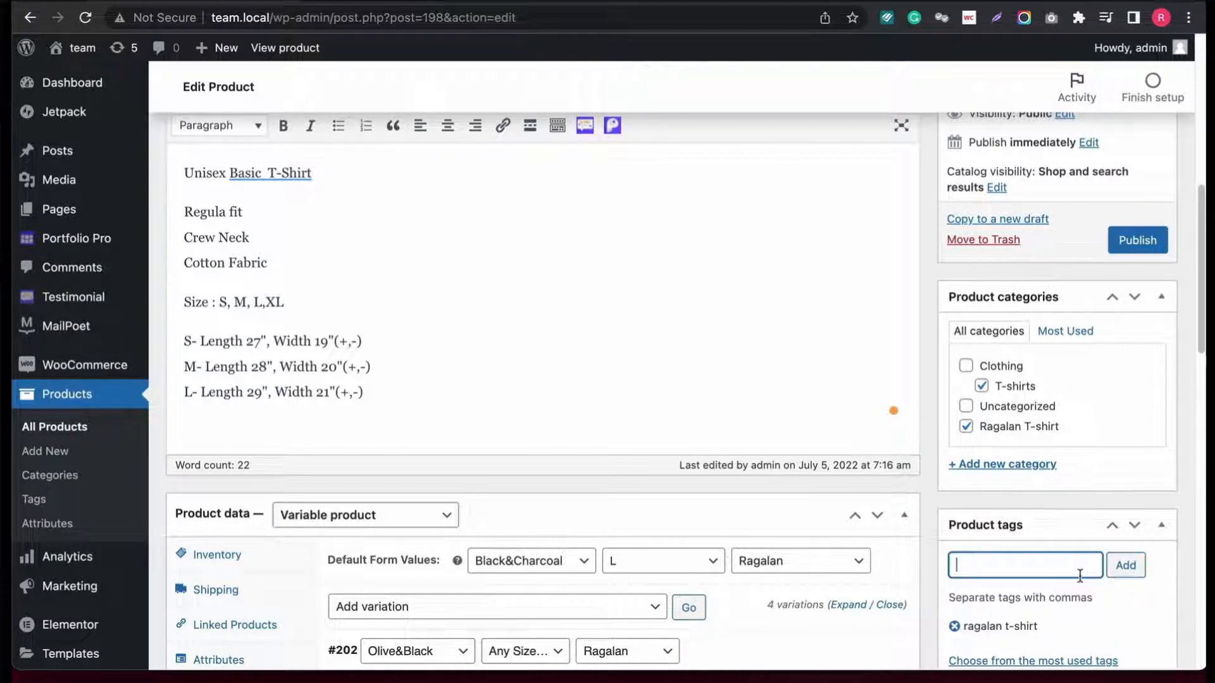
text(solid)
click(1063, 589)
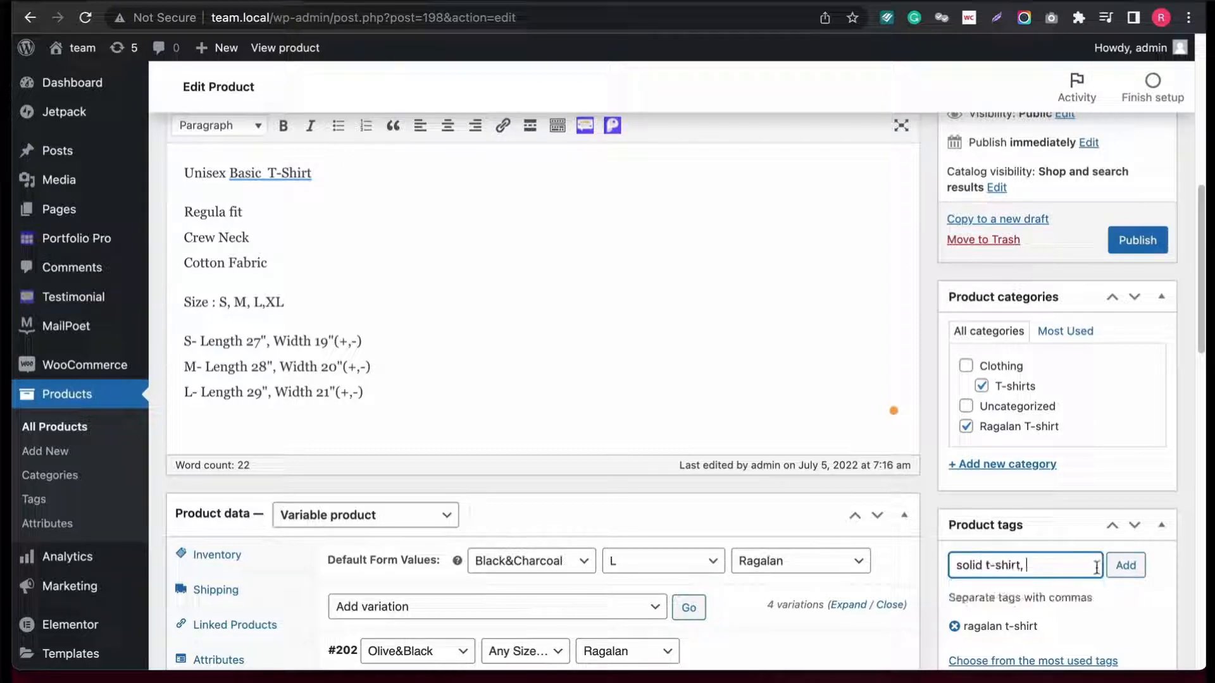
click(1131, 568)
Publish the Variable T-Shirt product and open its store page.
scroll(1125, 567, down, 4)
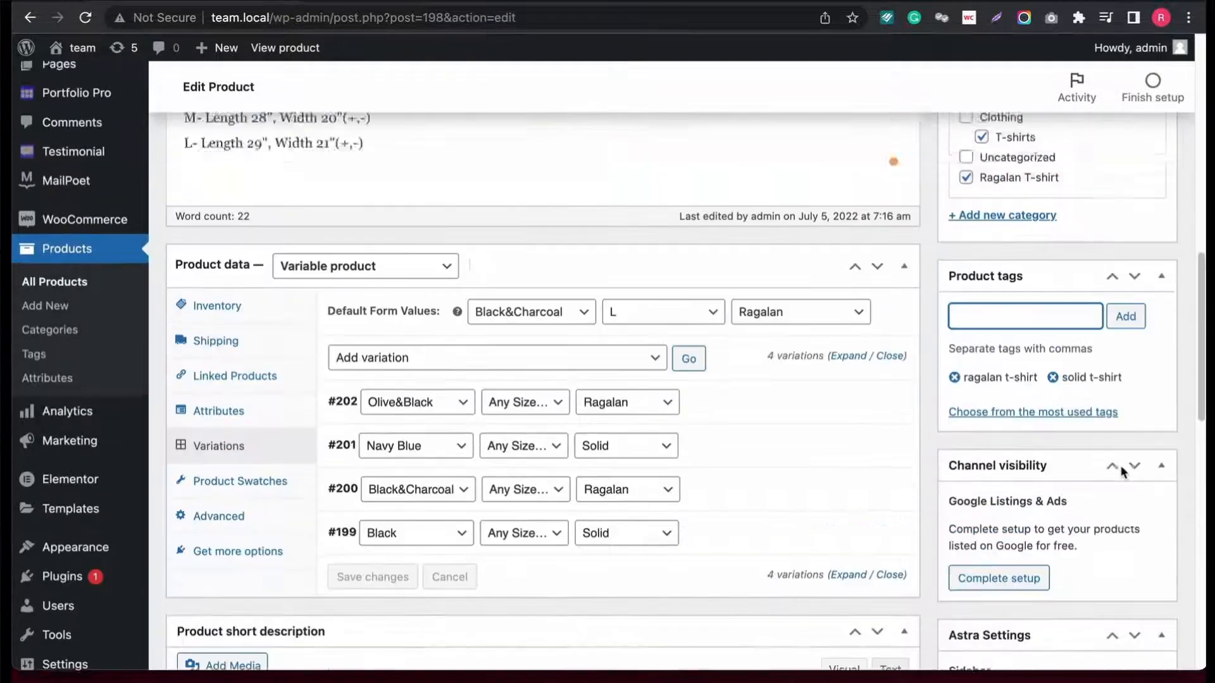
scroll(1117, 466, up, 9)
scroll(1096, 460, up, 1)
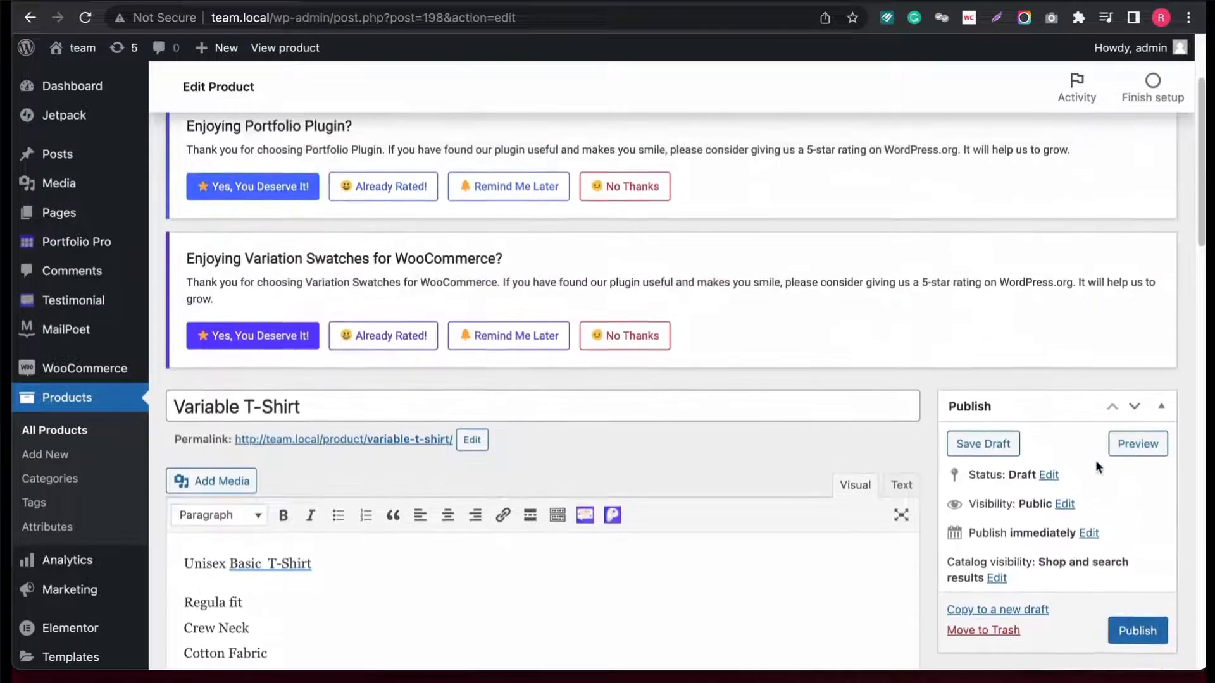
click(1135, 640)
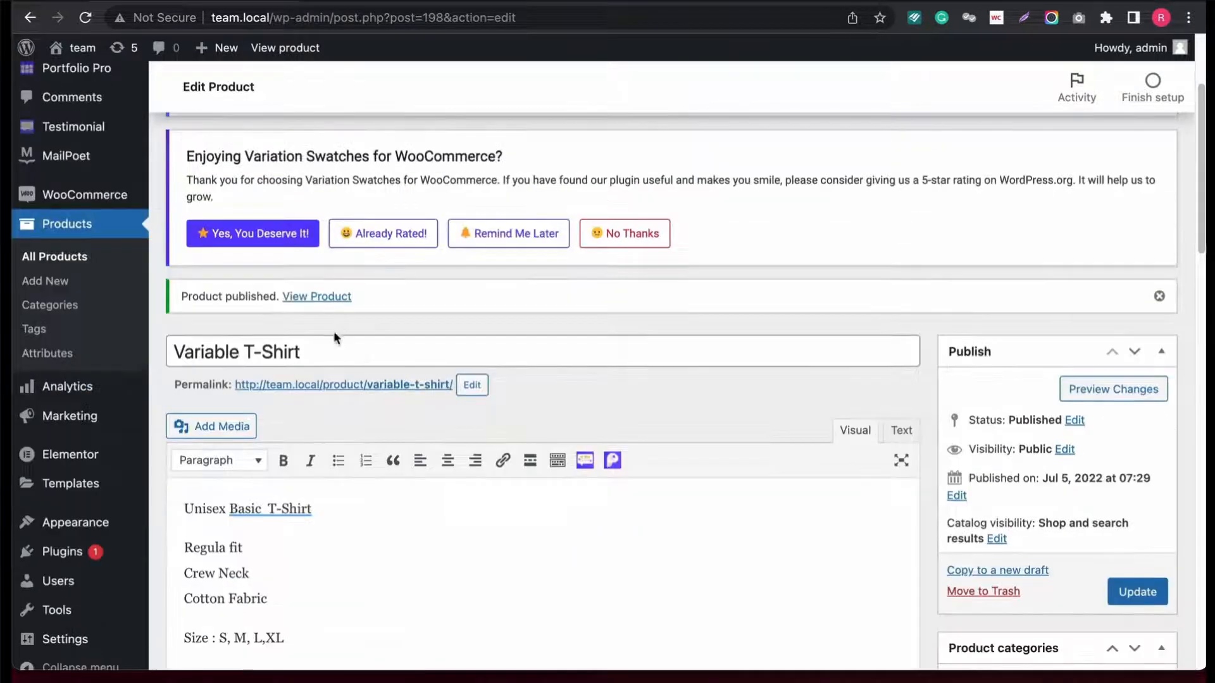
click(334, 297)
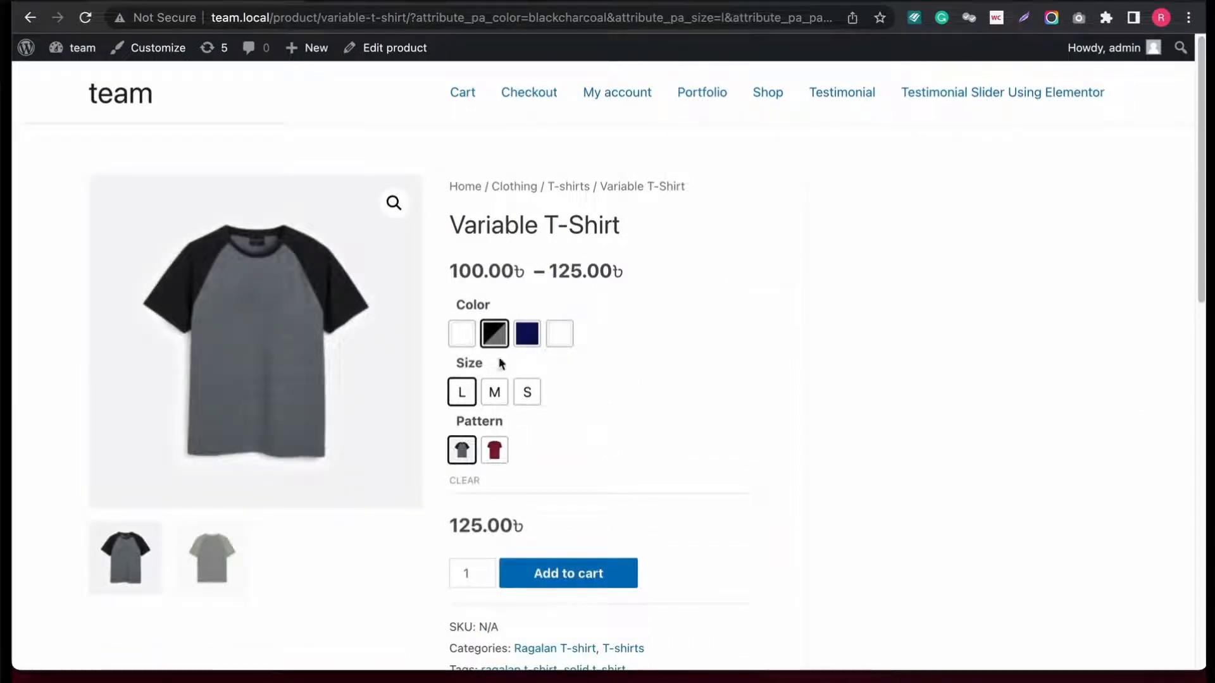
With the Ragalan pattern selected, try the Black and Olive&Black color swatches, then sizes M and S.
click(459, 342)
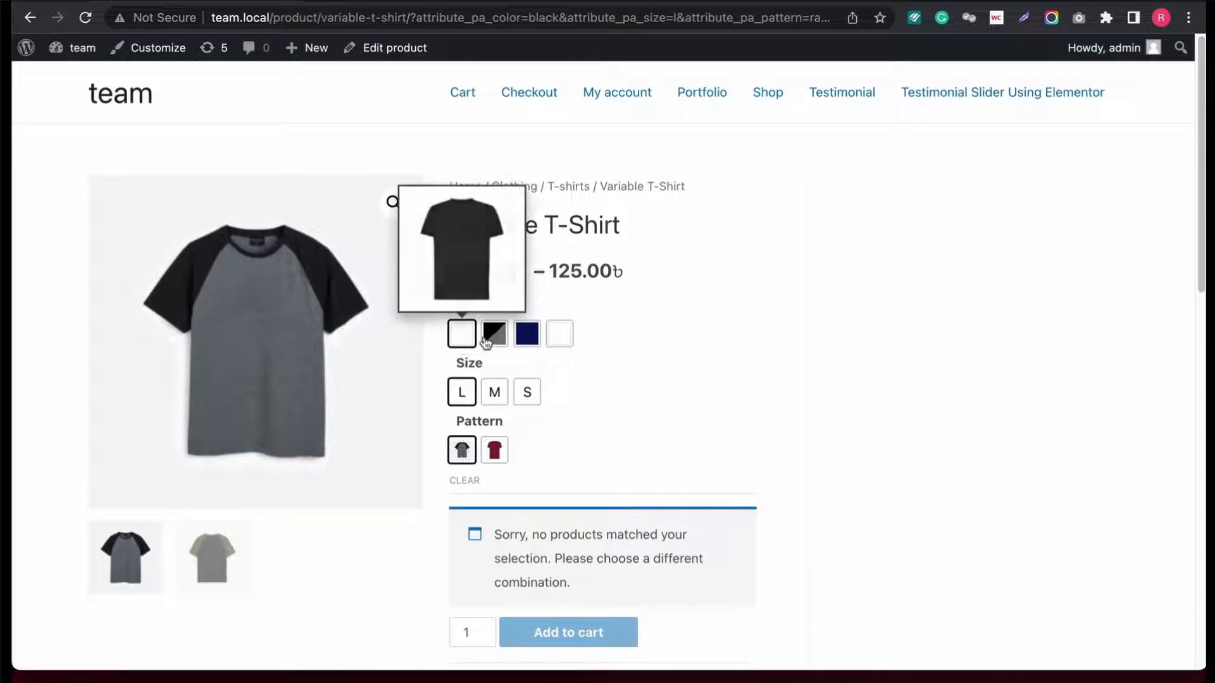
mouse_move(529, 341)
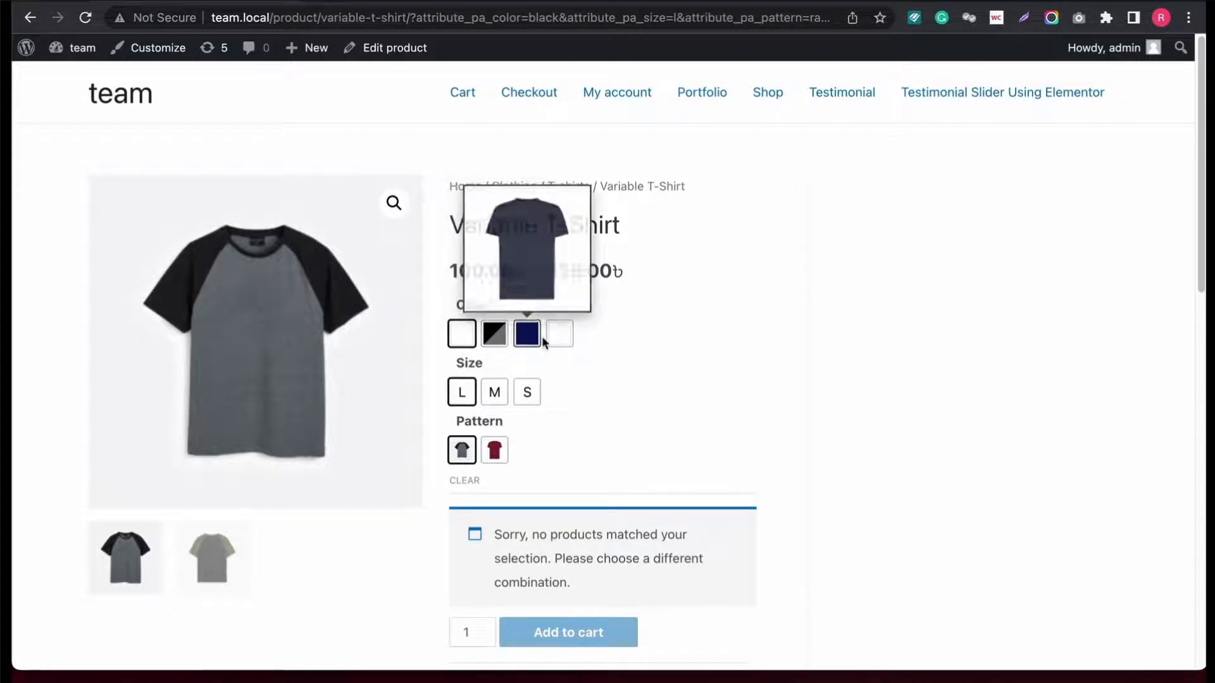
click(555, 342)
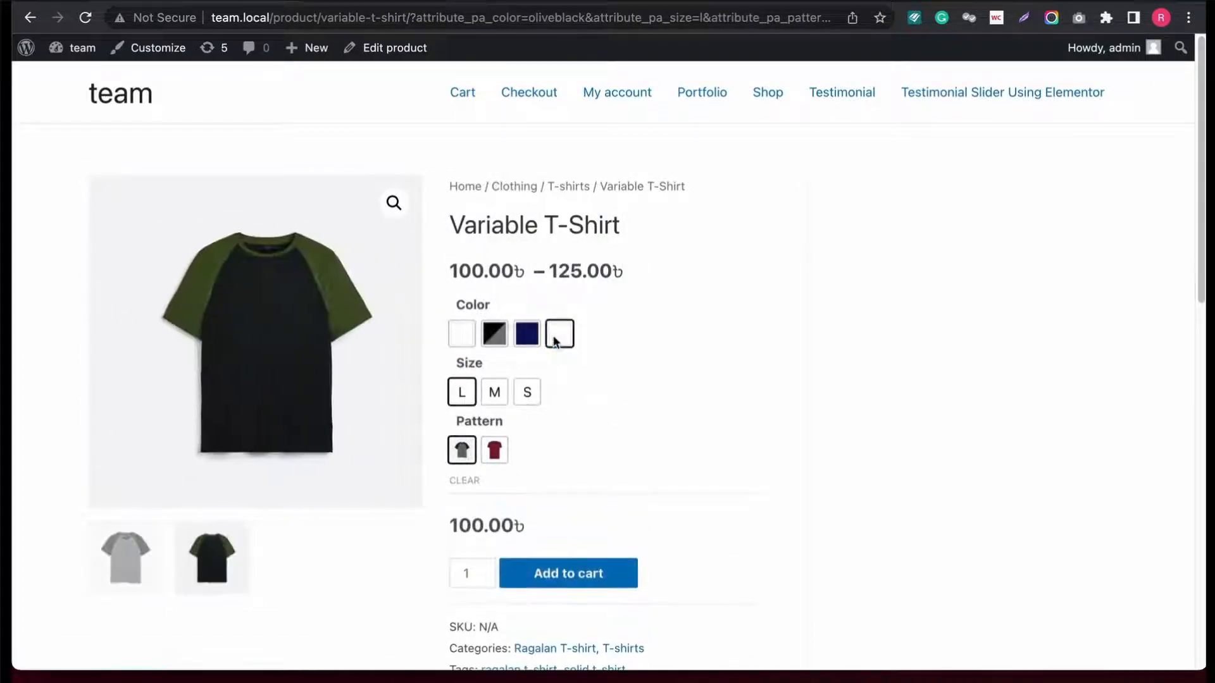
click(496, 398)
click(521, 402)
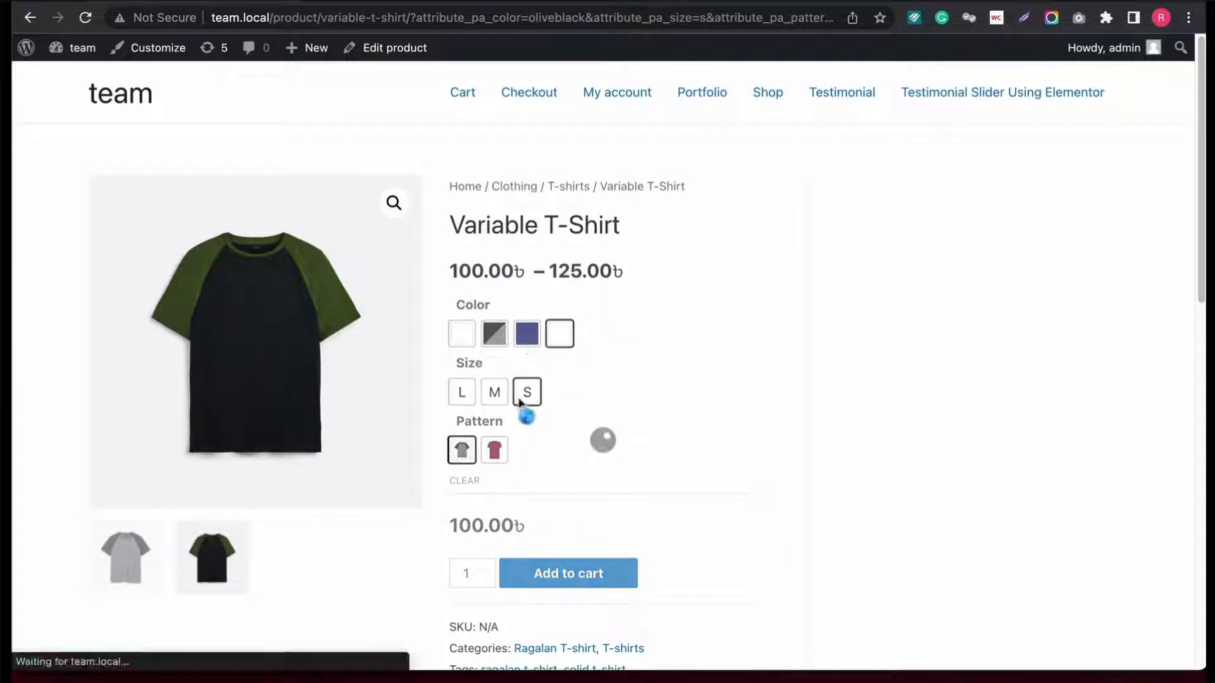
Switch to the Solid pattern in size S and try it with each color swatch to check the available combinations.
click(495, 452)
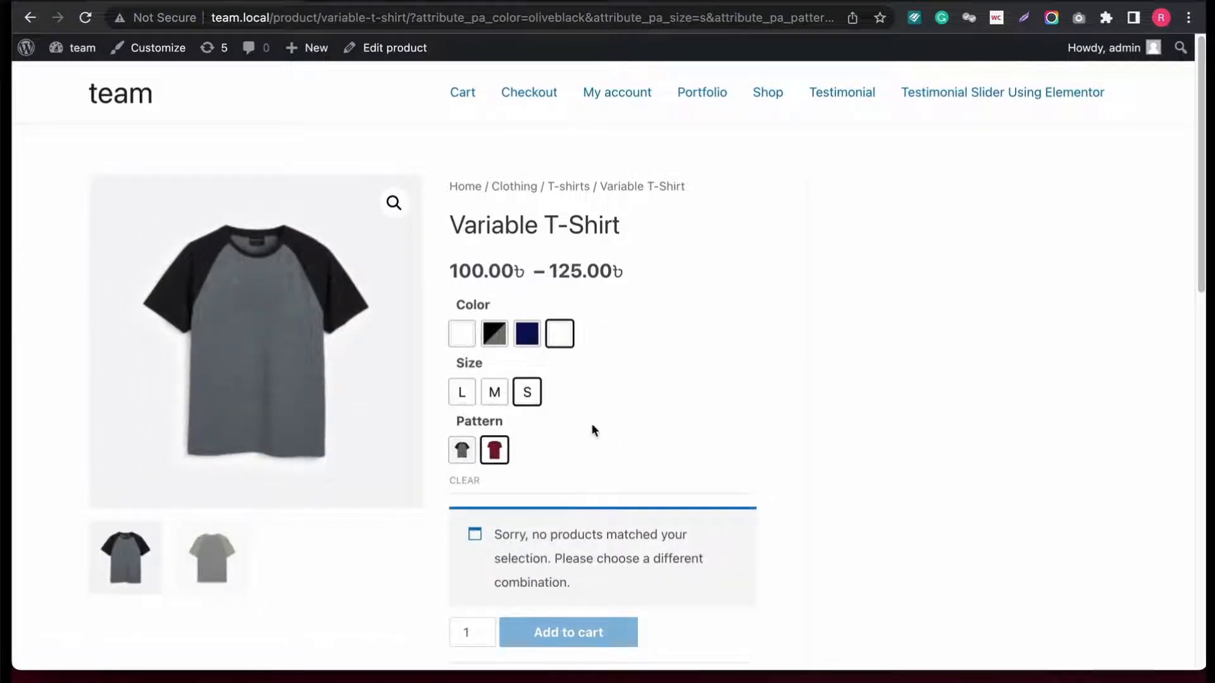
click(465, 334)
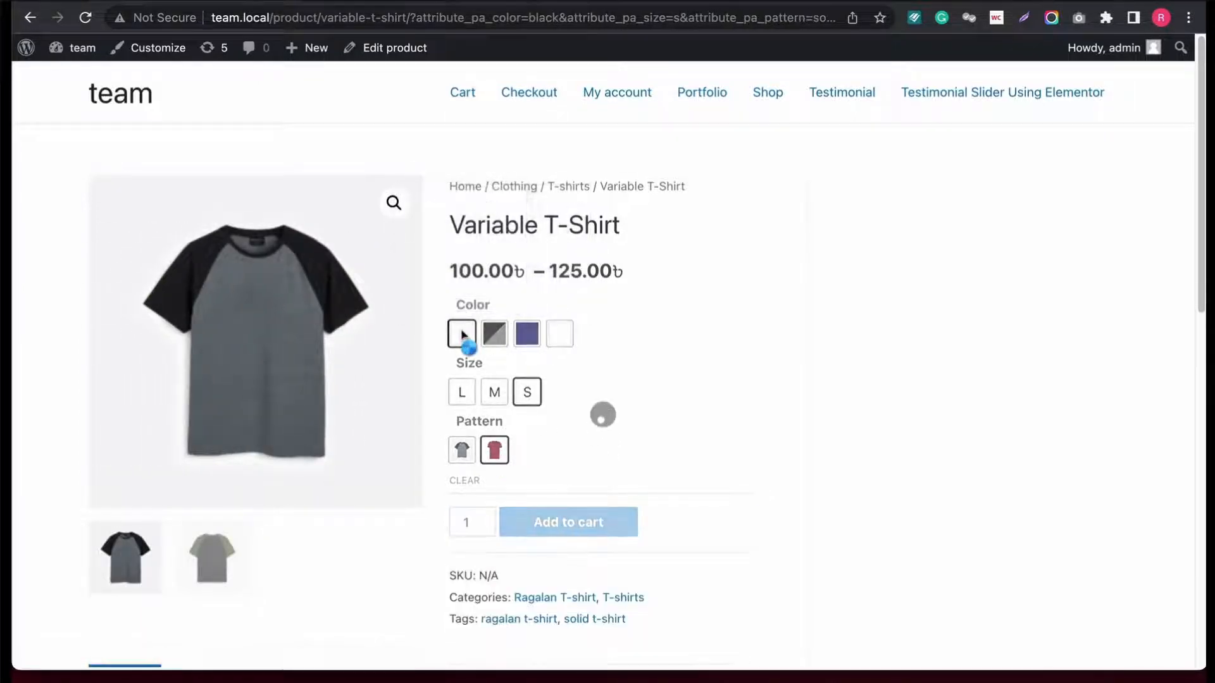
click(494, 337)
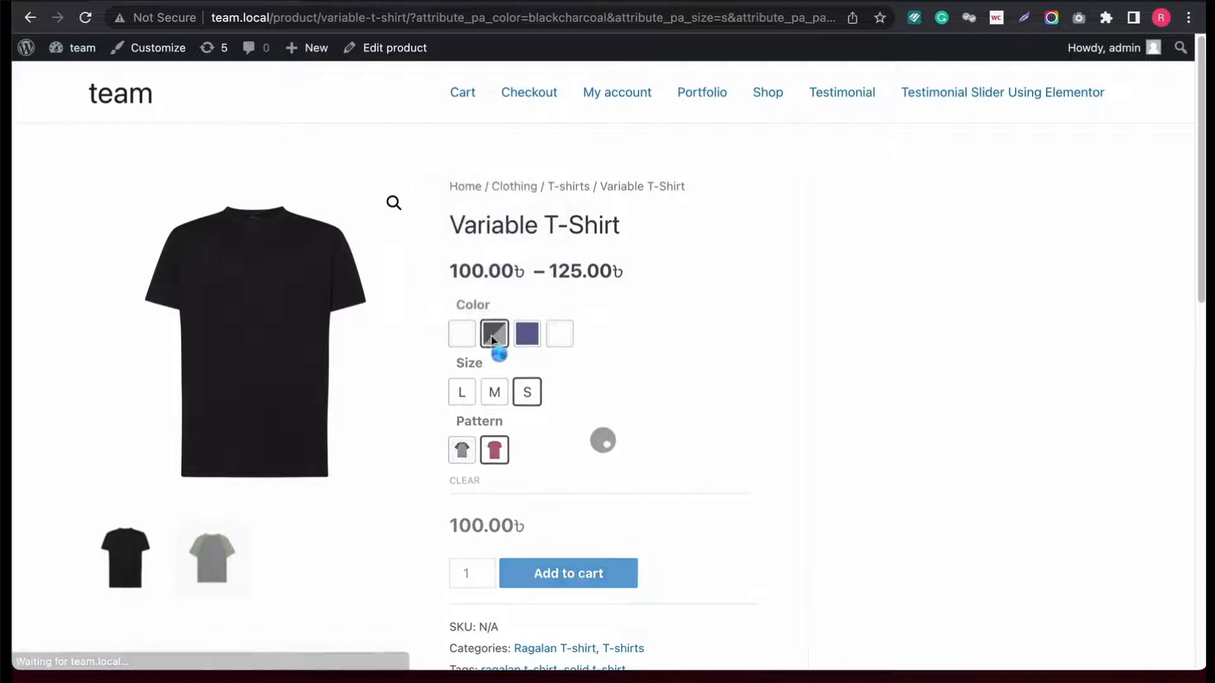
click(526, 339)
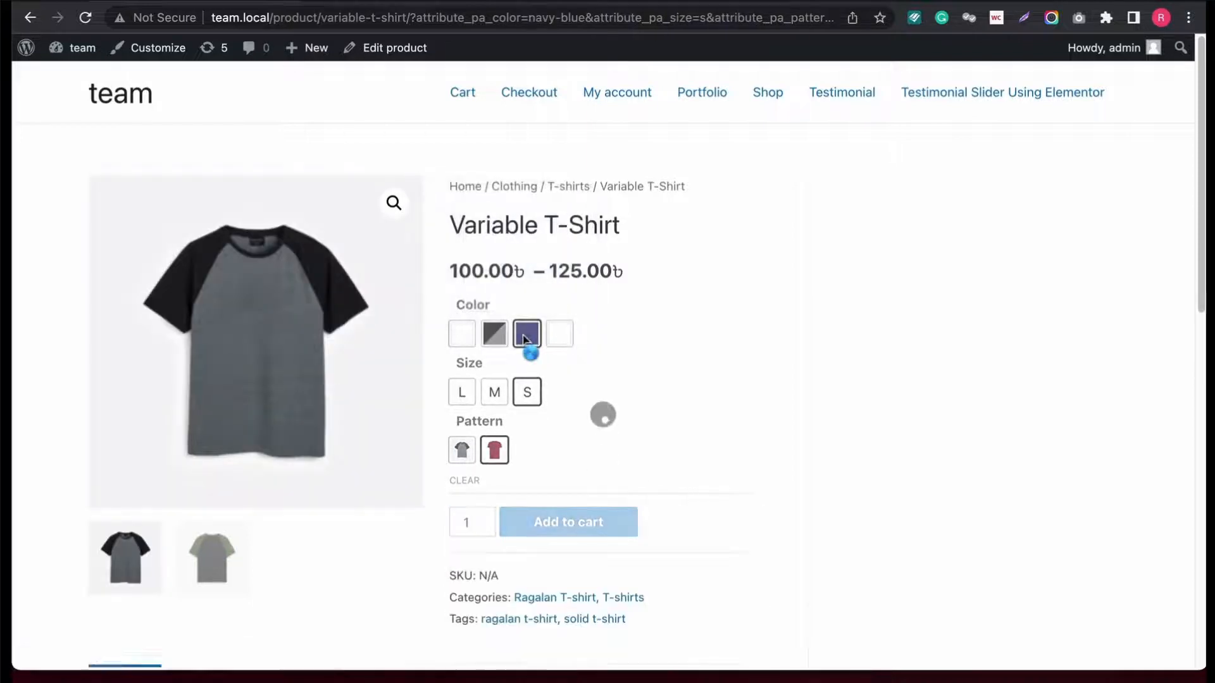
click(559, 340)
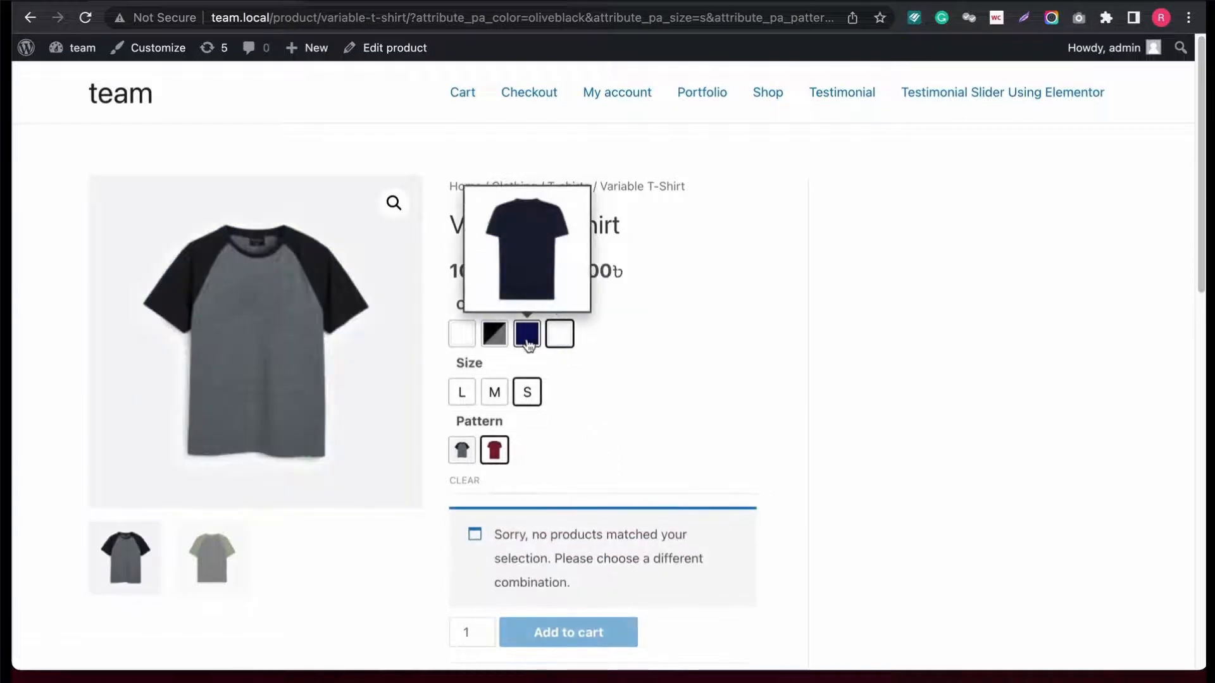
click(526, 335)
click(462, 336)
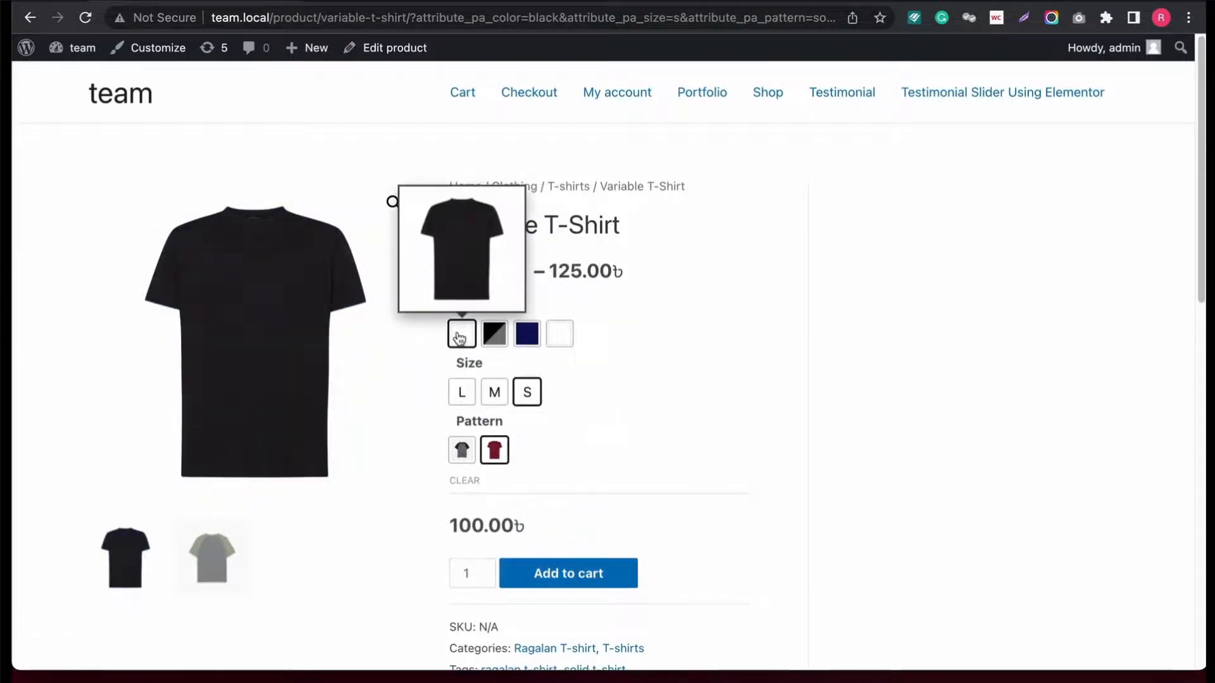
click(496, 341)
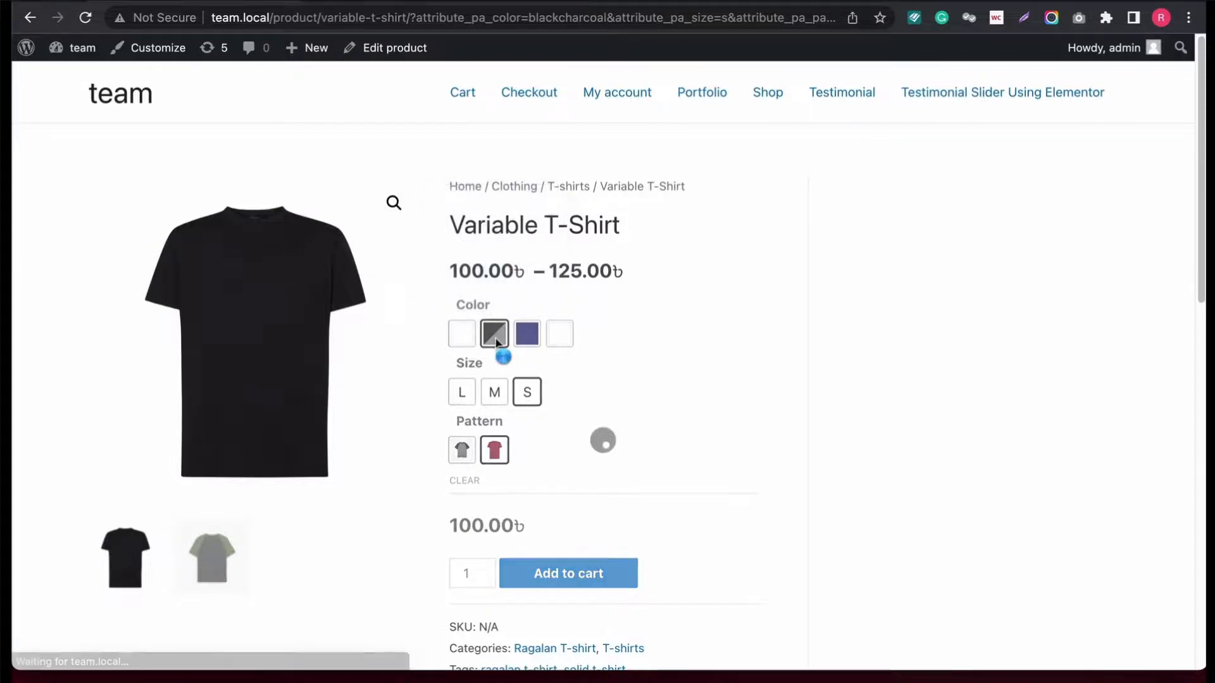